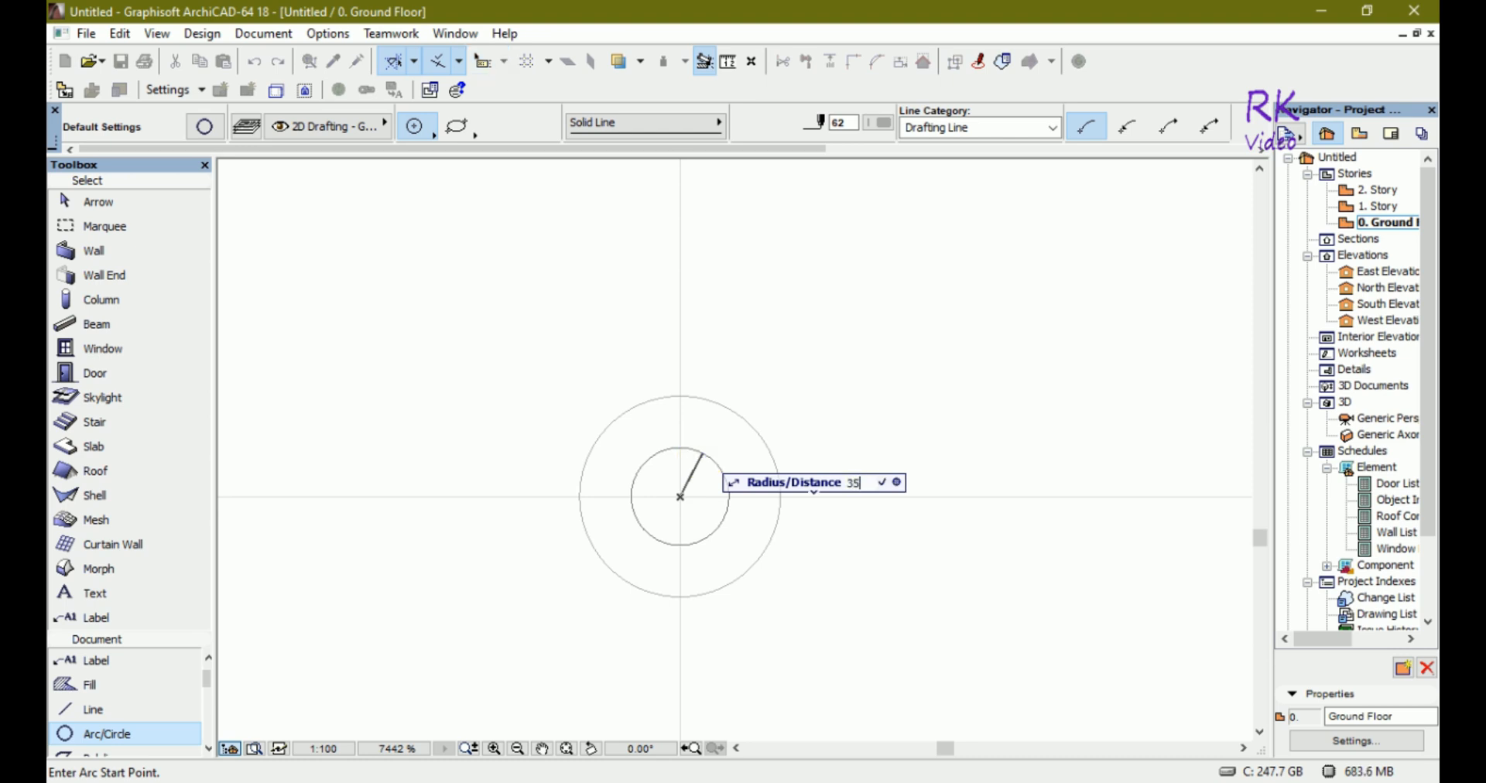
# Draw an inner circle with a radius of 35, concentric with the existing circle
pyautogui.click(720, 426)
pyautogui.click(724, 425)
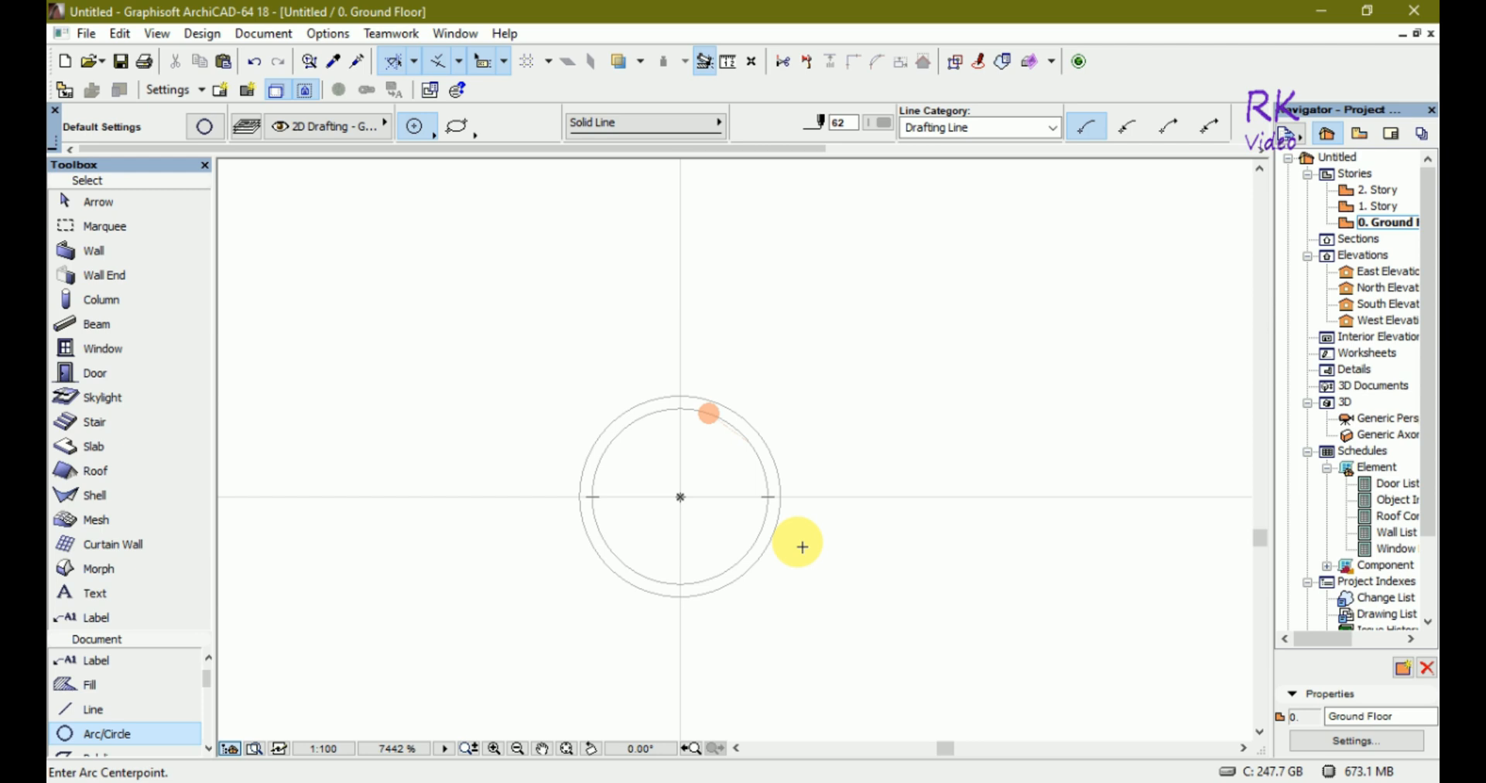
# Create slabs from the outer and inner circles, and delete the original drafting circles
pyautogui.click(101, 453)
pyautogui.scroll(5, 684, 619)
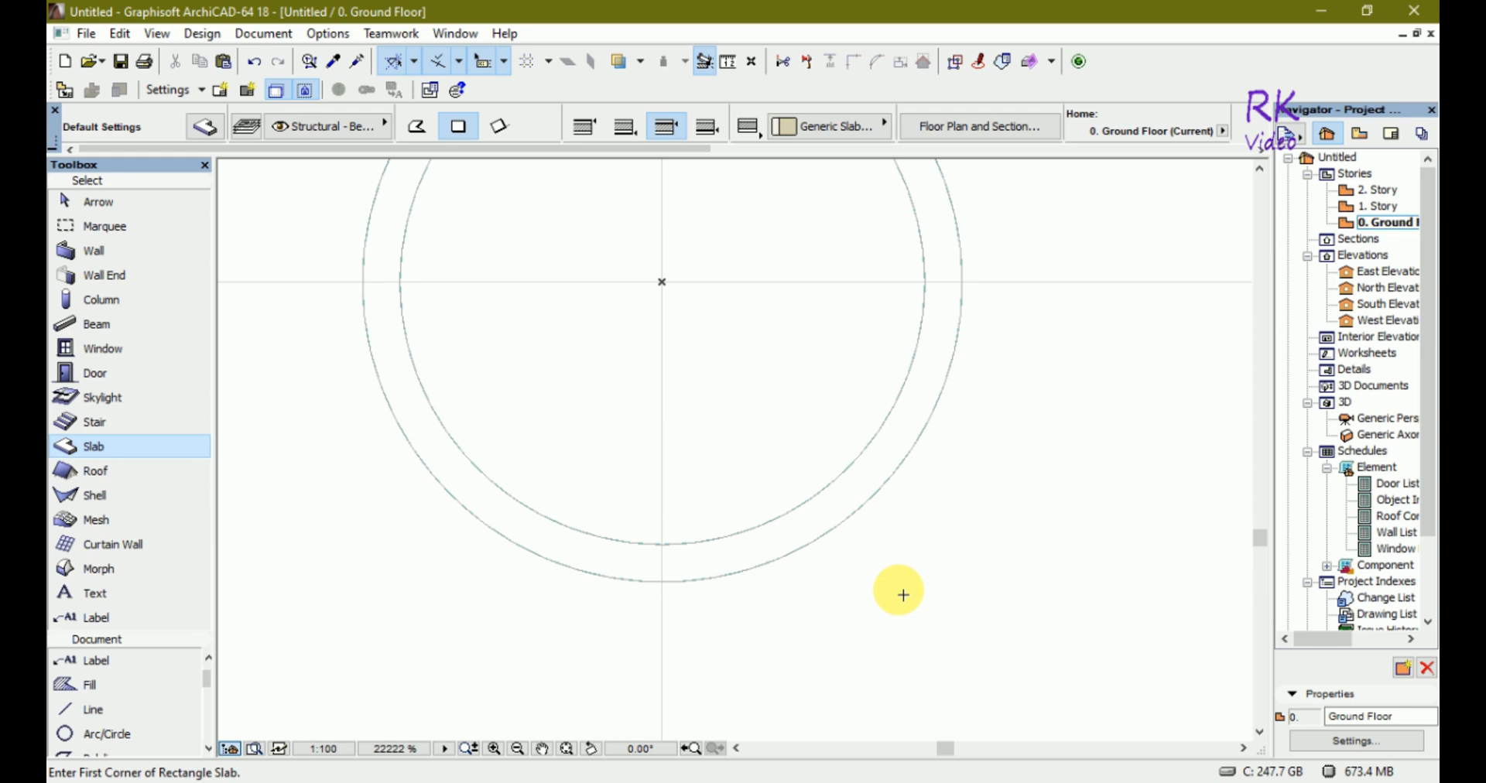
pyautogui.press('Escape')
pyautogui.click(837, 531)
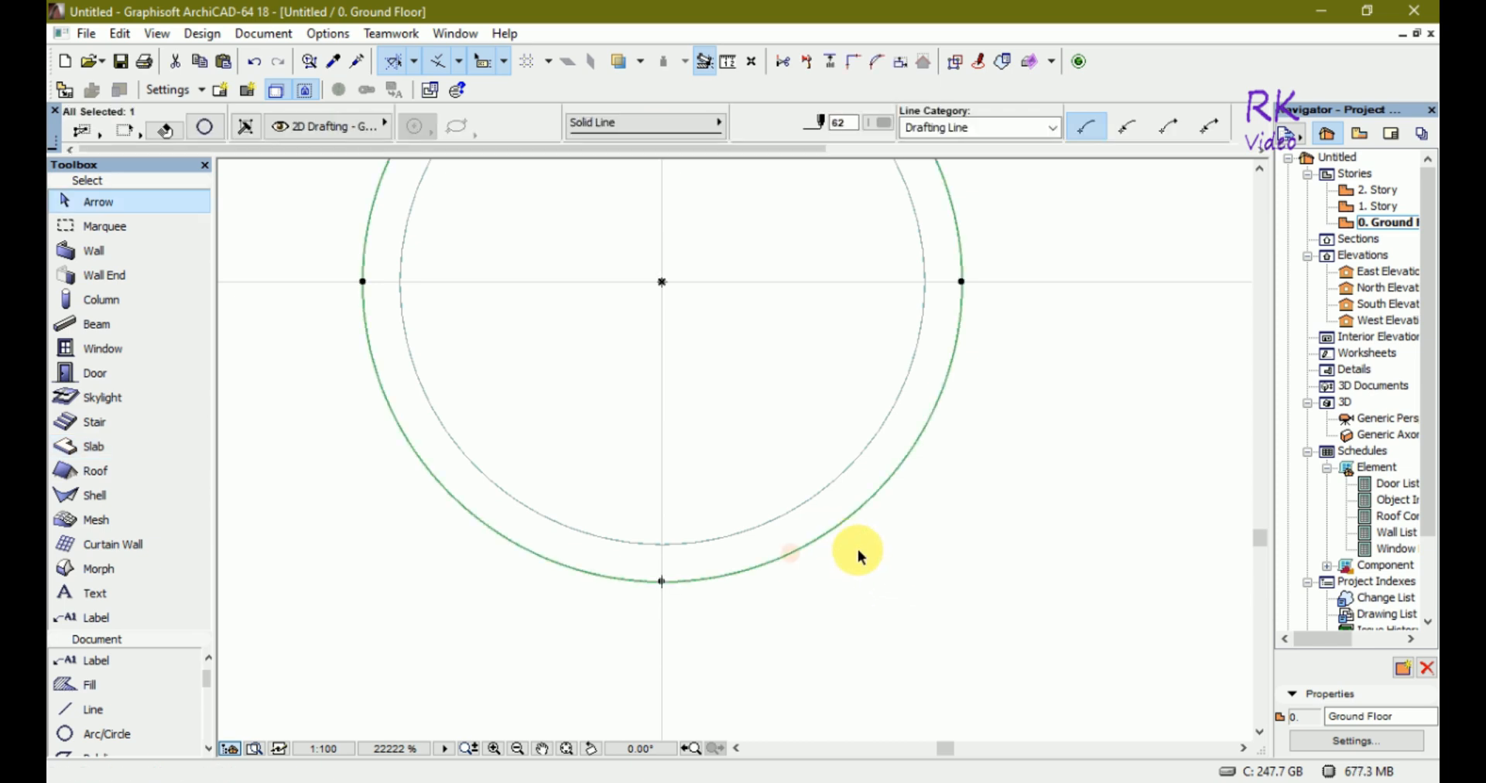
pyautogui.click(858, 551)
pyautogui.click(814, 503)
pyautogui.click(921, 550)
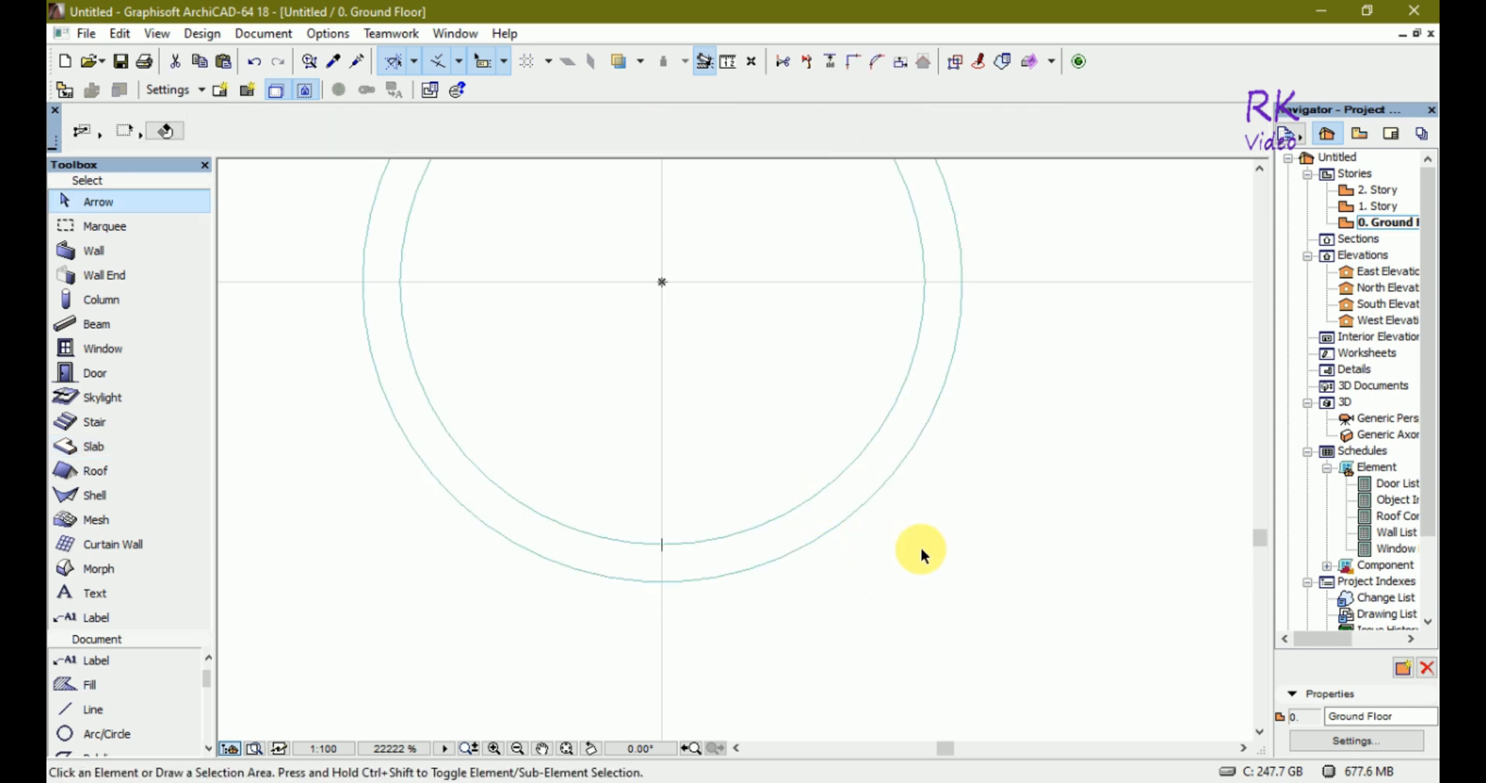
# Switch the outer circular slab to a basic structure in Concrete - Structural and set its thickness to 90
pyautogui.click(826, 533)
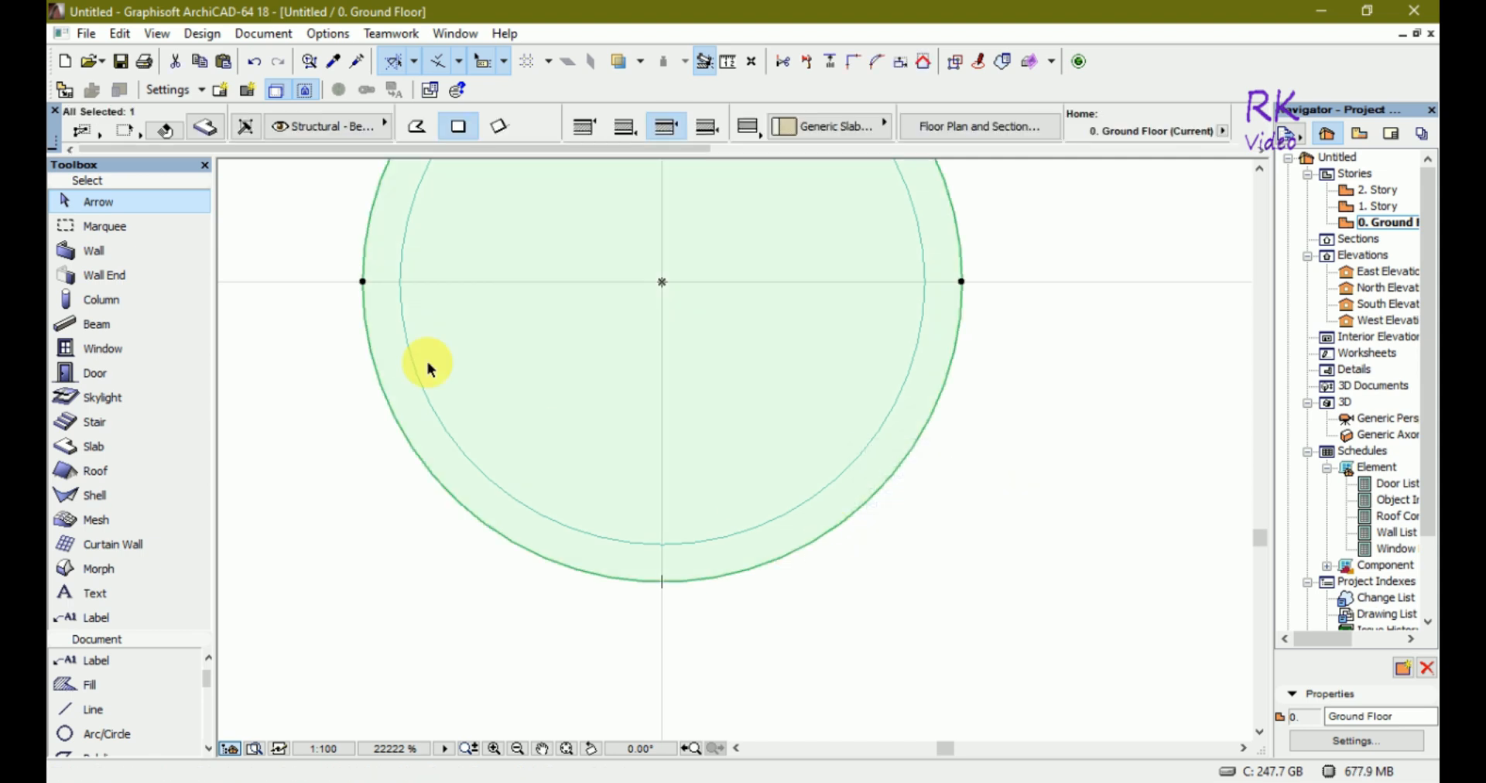
pyautogui.click(205, 126)
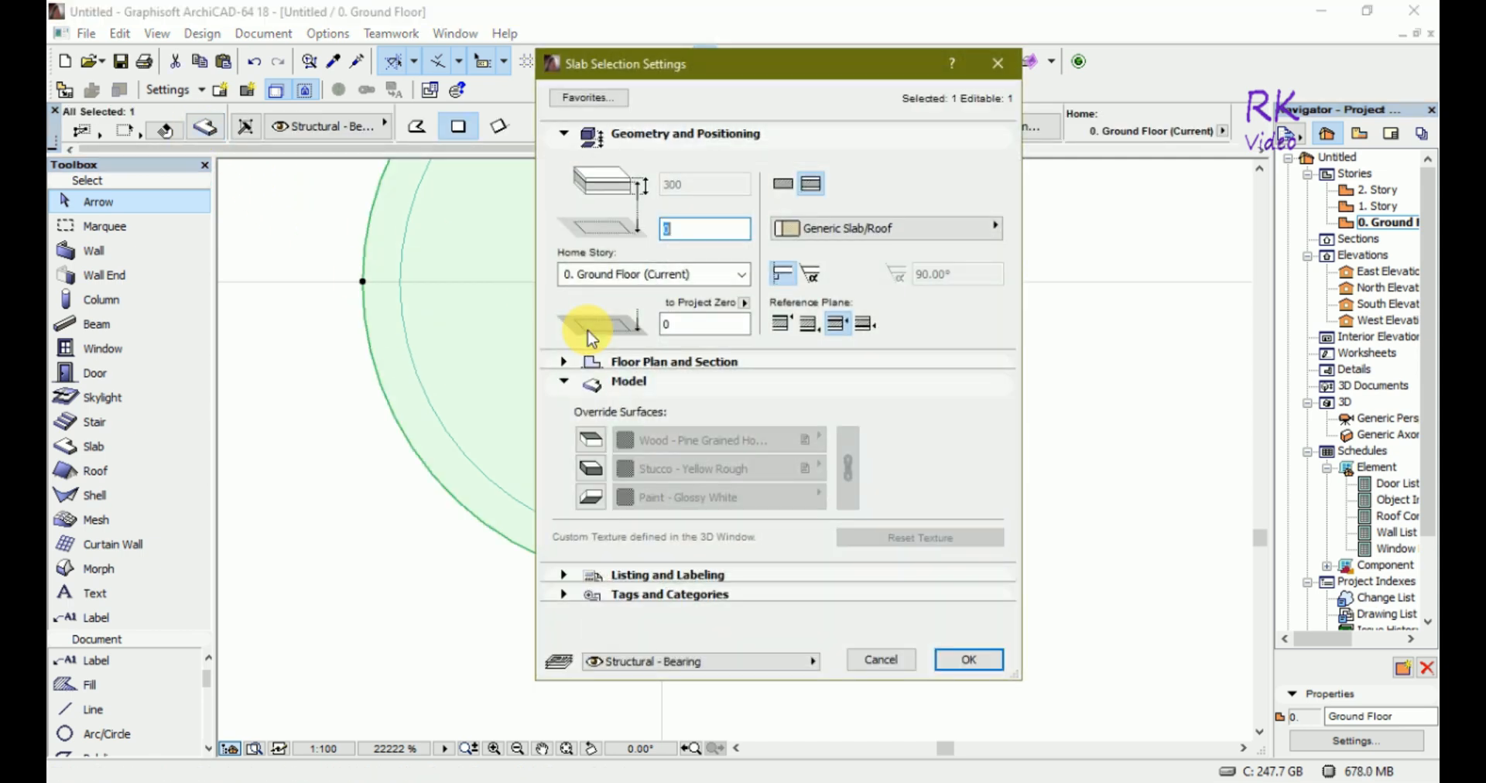
pyautogui.click(783, 183)
pyautogui.click(712, 189)
pyautogui.moveTo(712, 189); pyautogui.dragTo(662, 186)
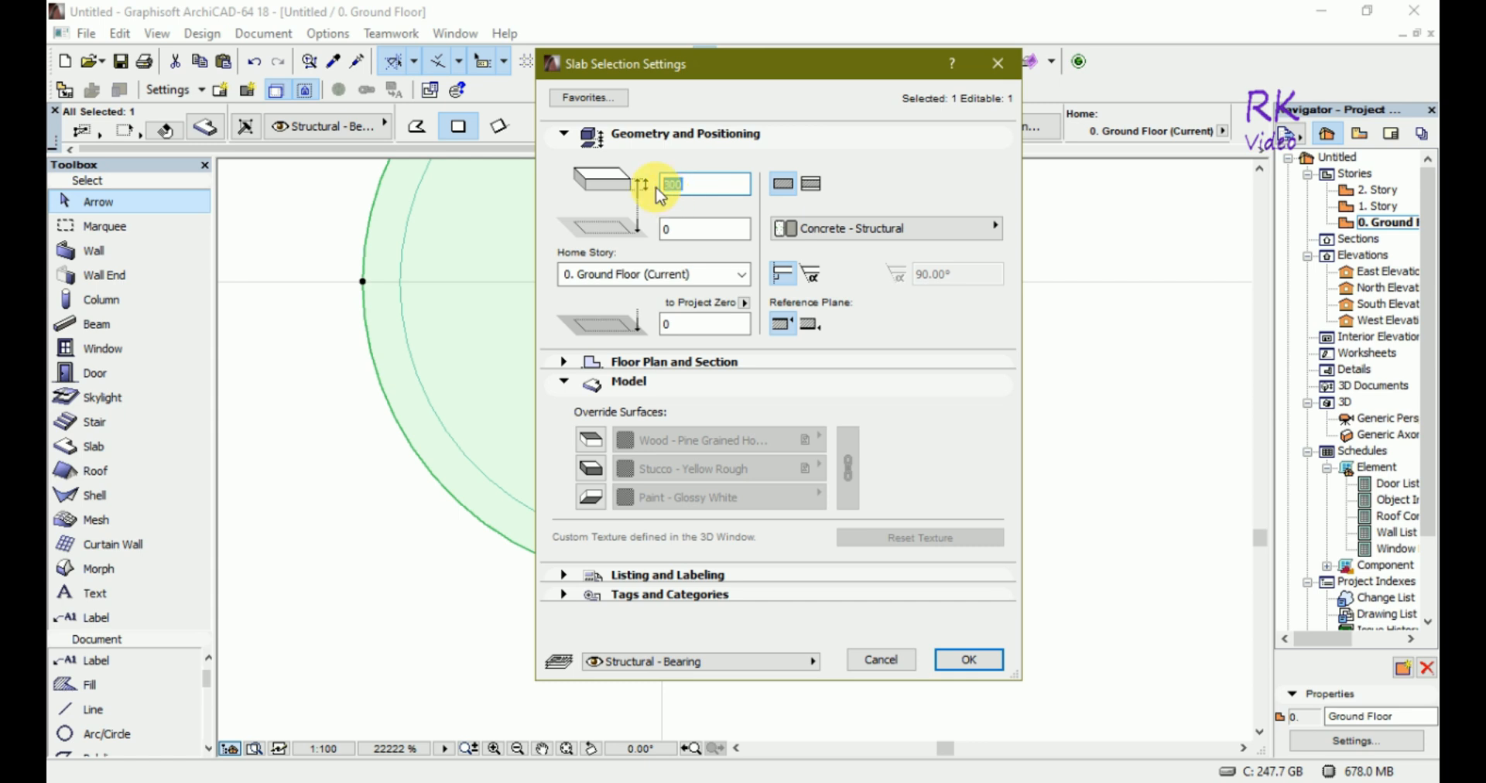
pyautogui.write('90')
# Override the outer slab's top, edge and bottom surfaces with Paint - Cadmium Yellow, linked together
pyautogui.click(591, 446)
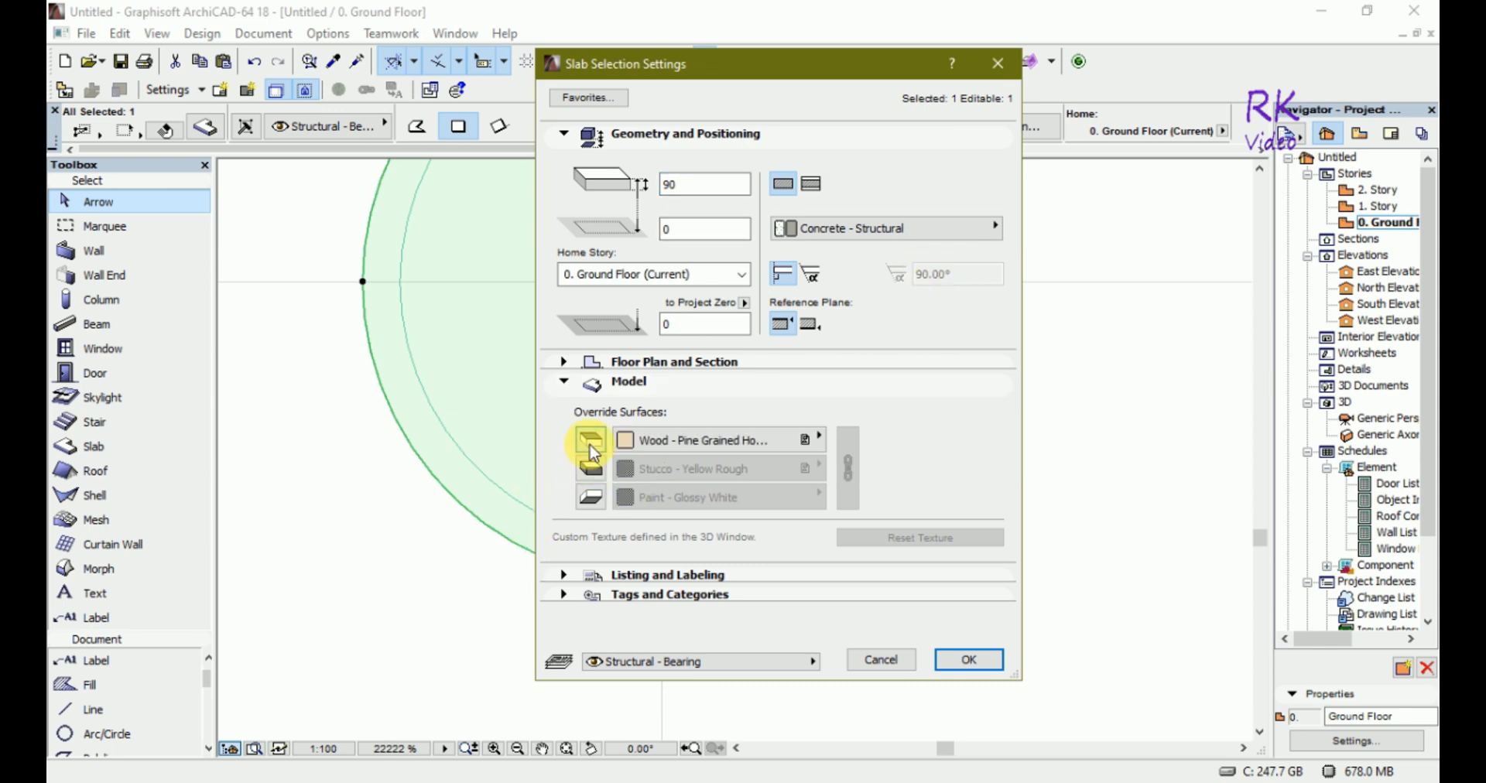
pyautogui.click(814, 438)
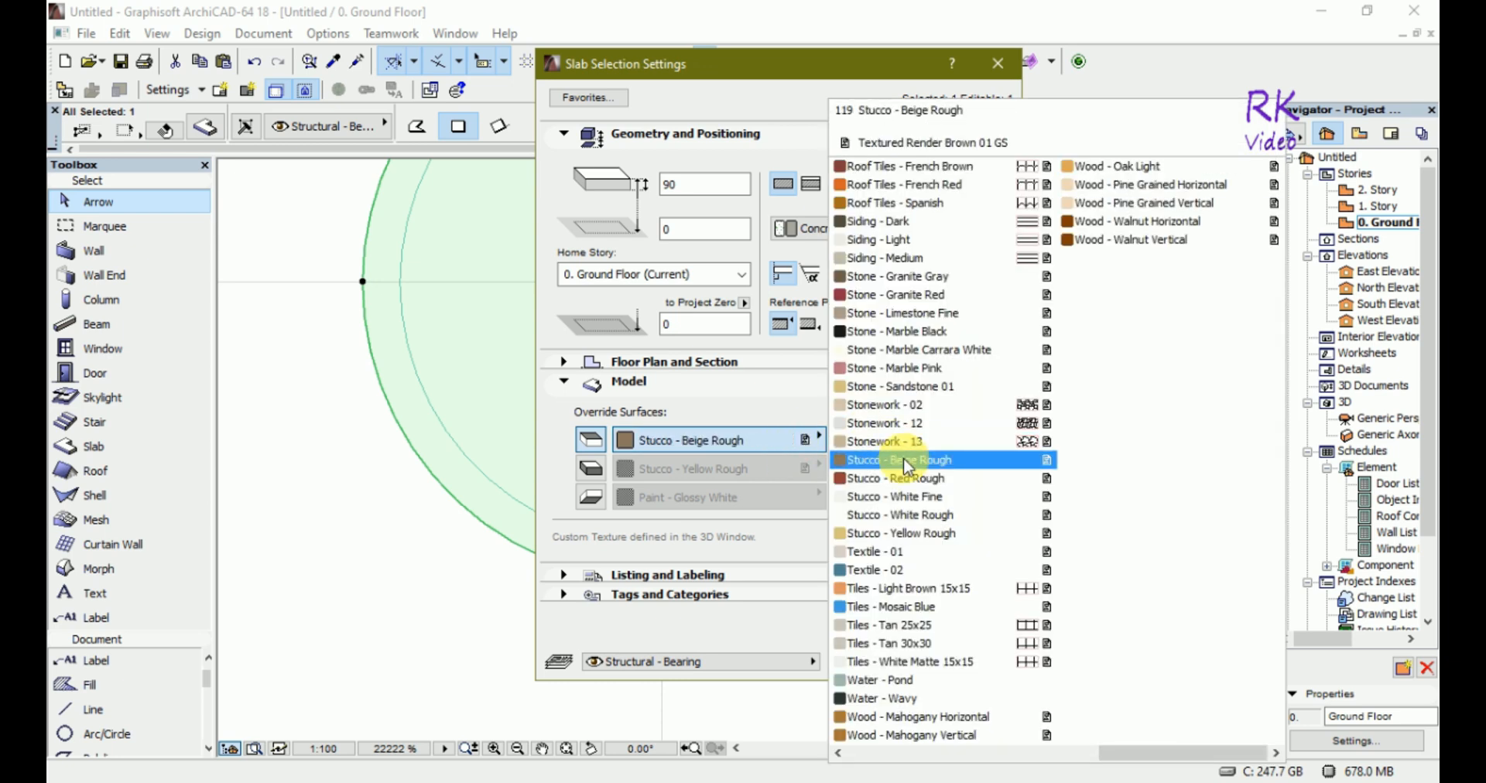
pyautogui.scroll(5, 903, 457)
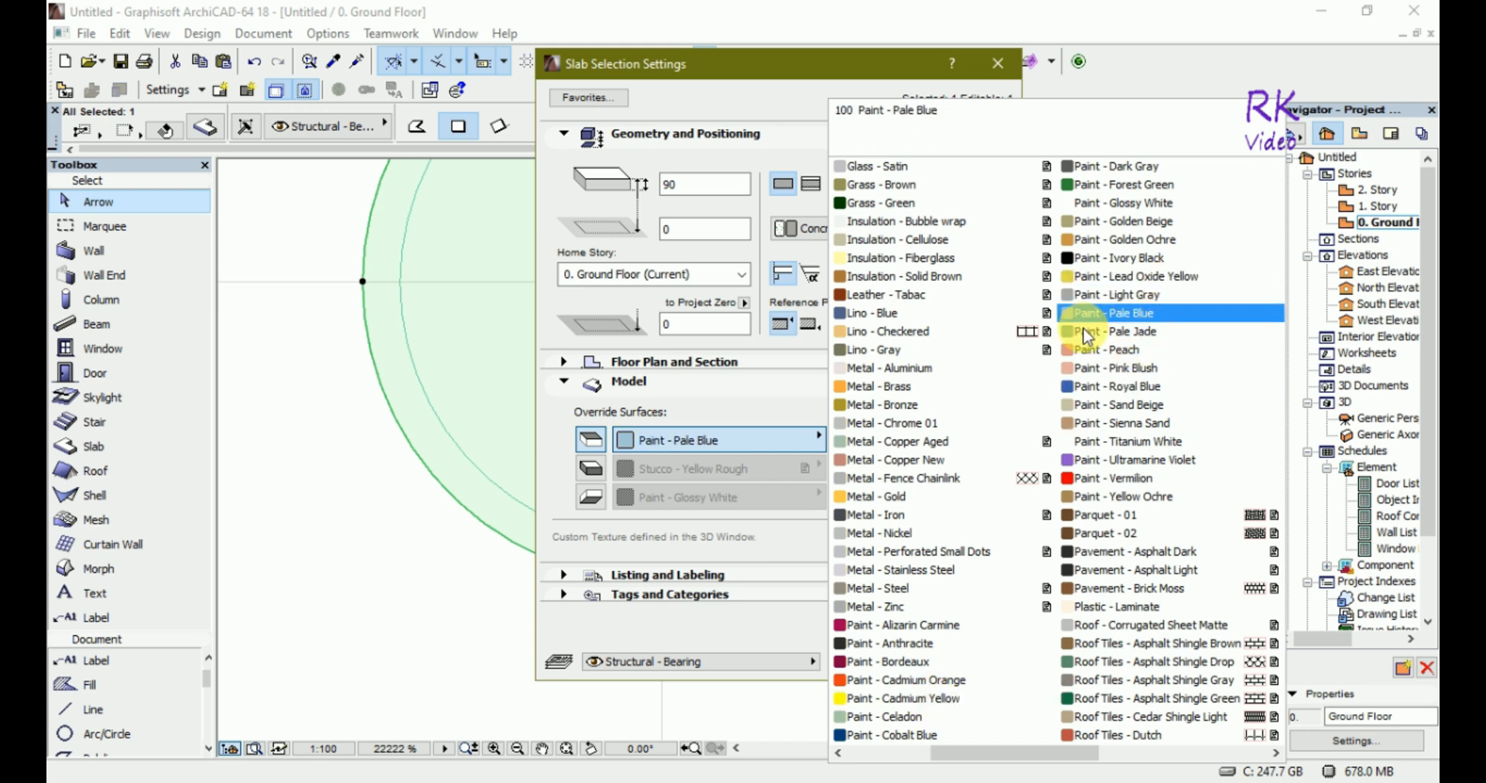
pyautogui.click(950, 695)
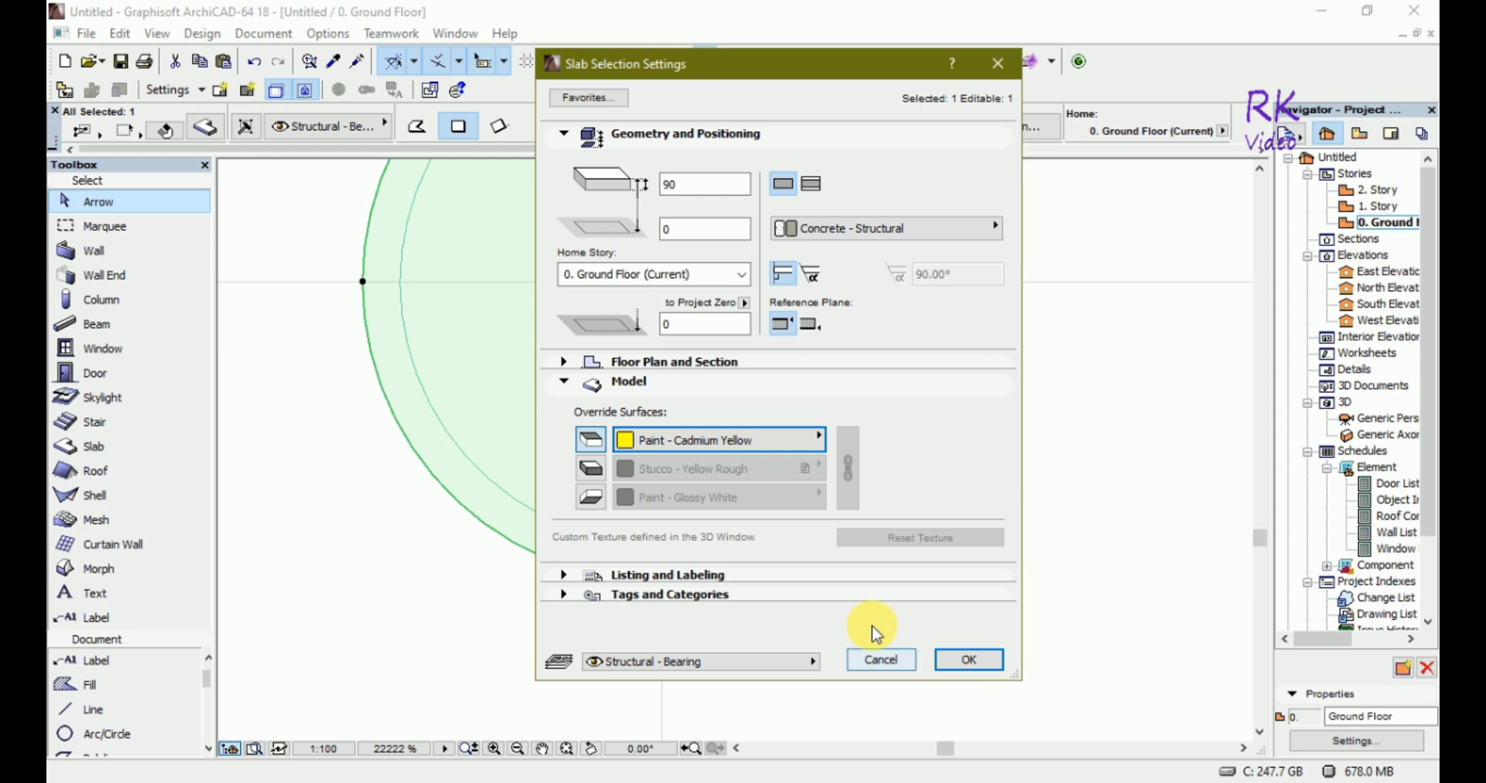
pyautogui.click(591, 468)
pyautogui.click(849, 472)
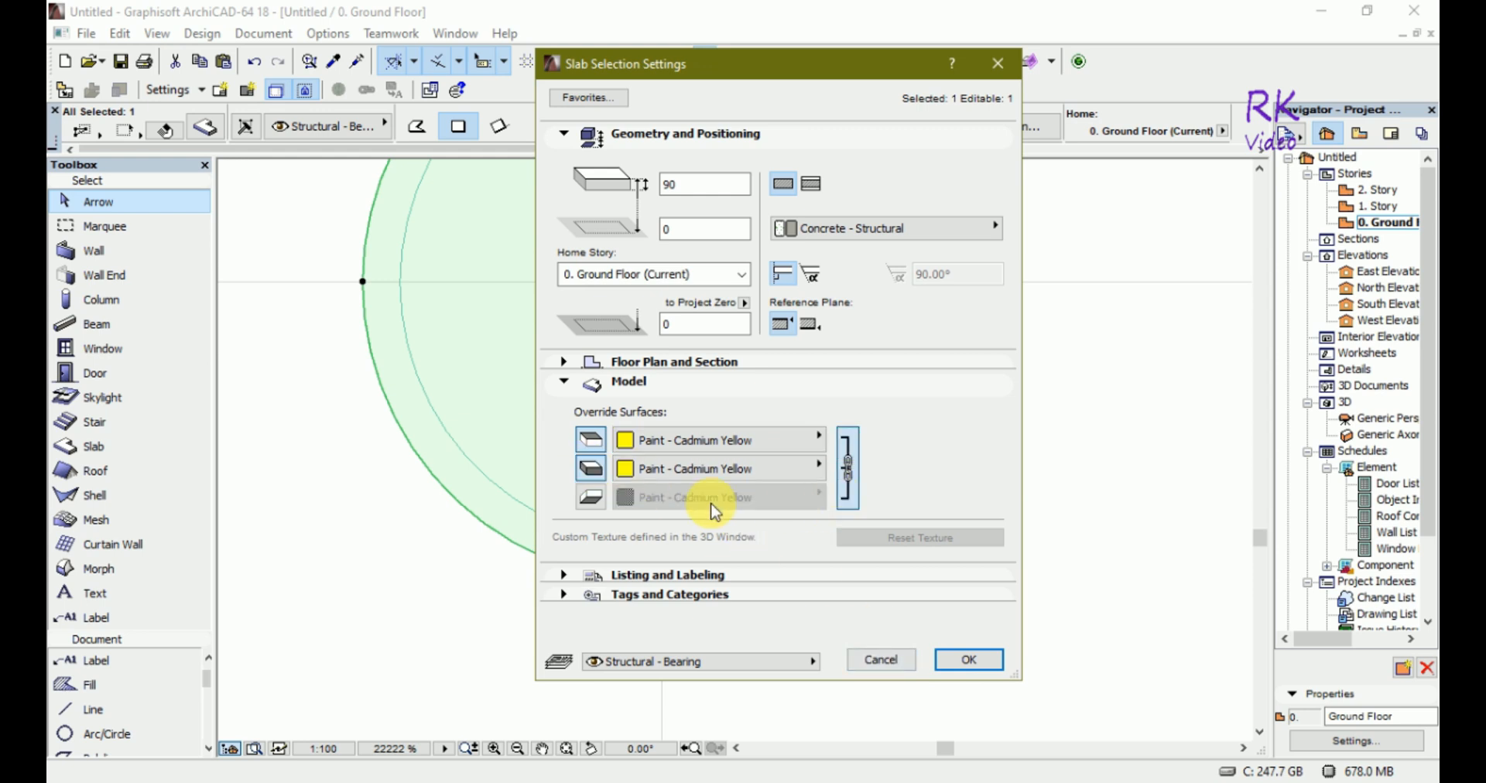
pyautogui.click(591, 497)
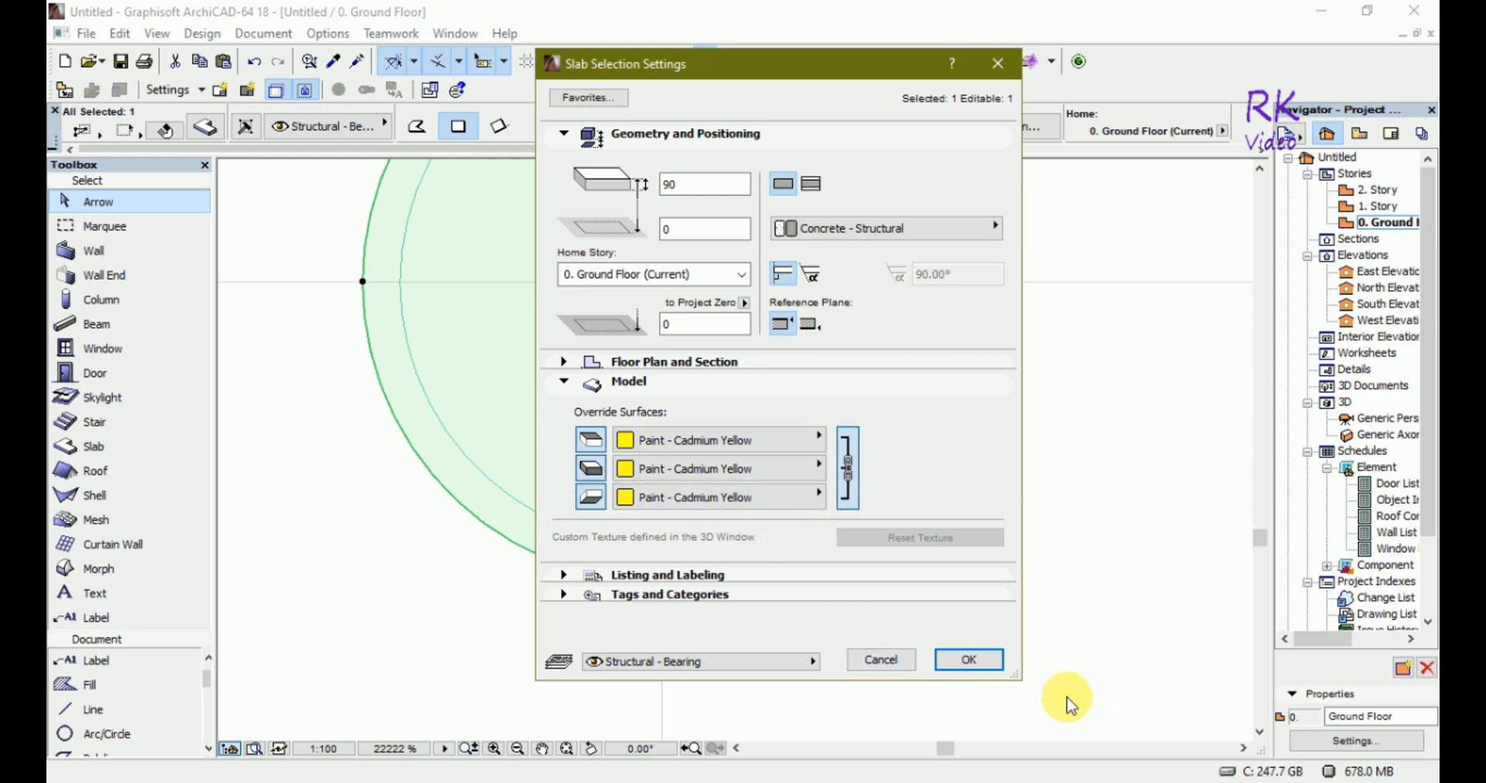
pyautogui.click(972, 659)
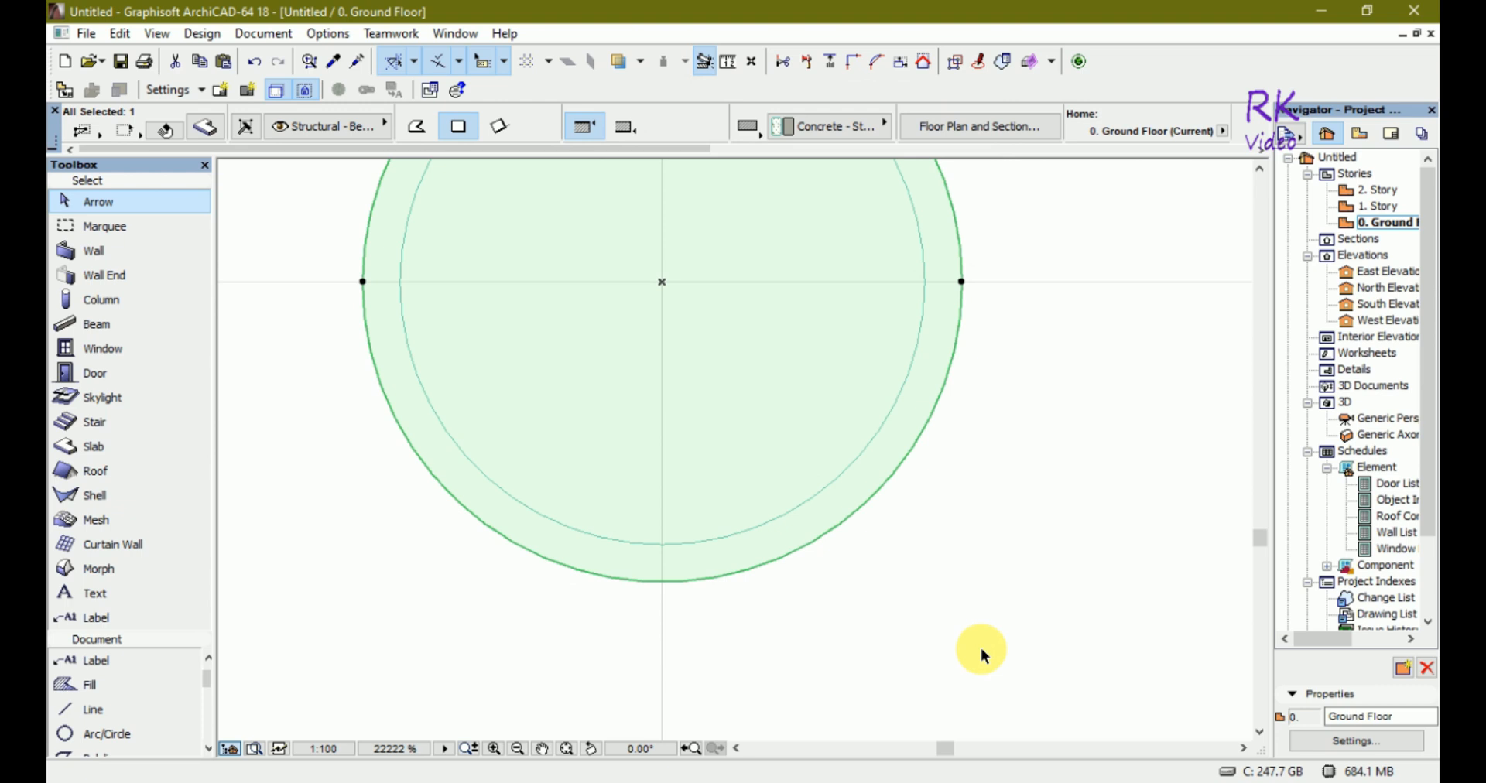
pyautogui.click(920, 563)
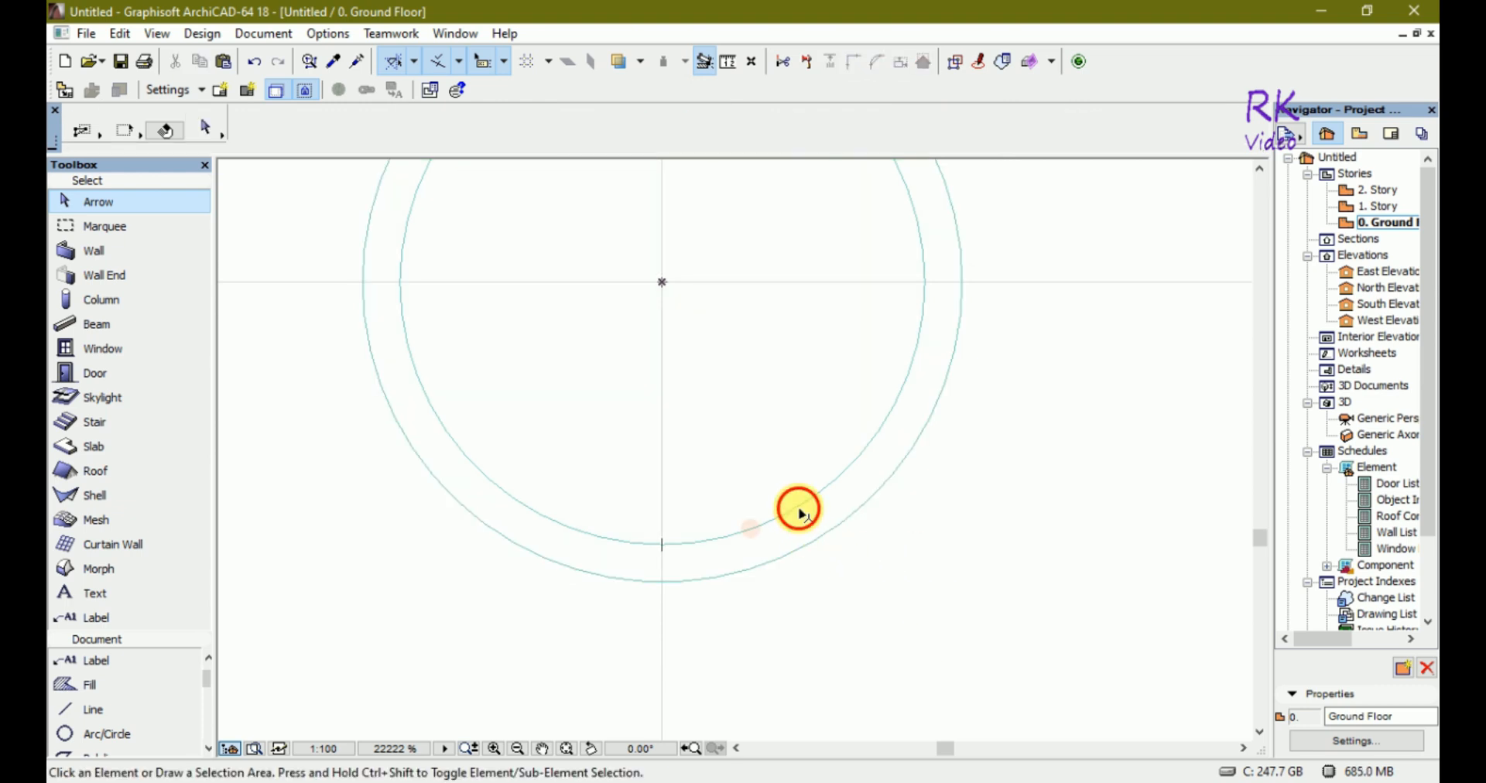
# Give the inner circular slab a basic Concrete - Structural structure and a thickness of 90
pyautogui.click(801, 513)
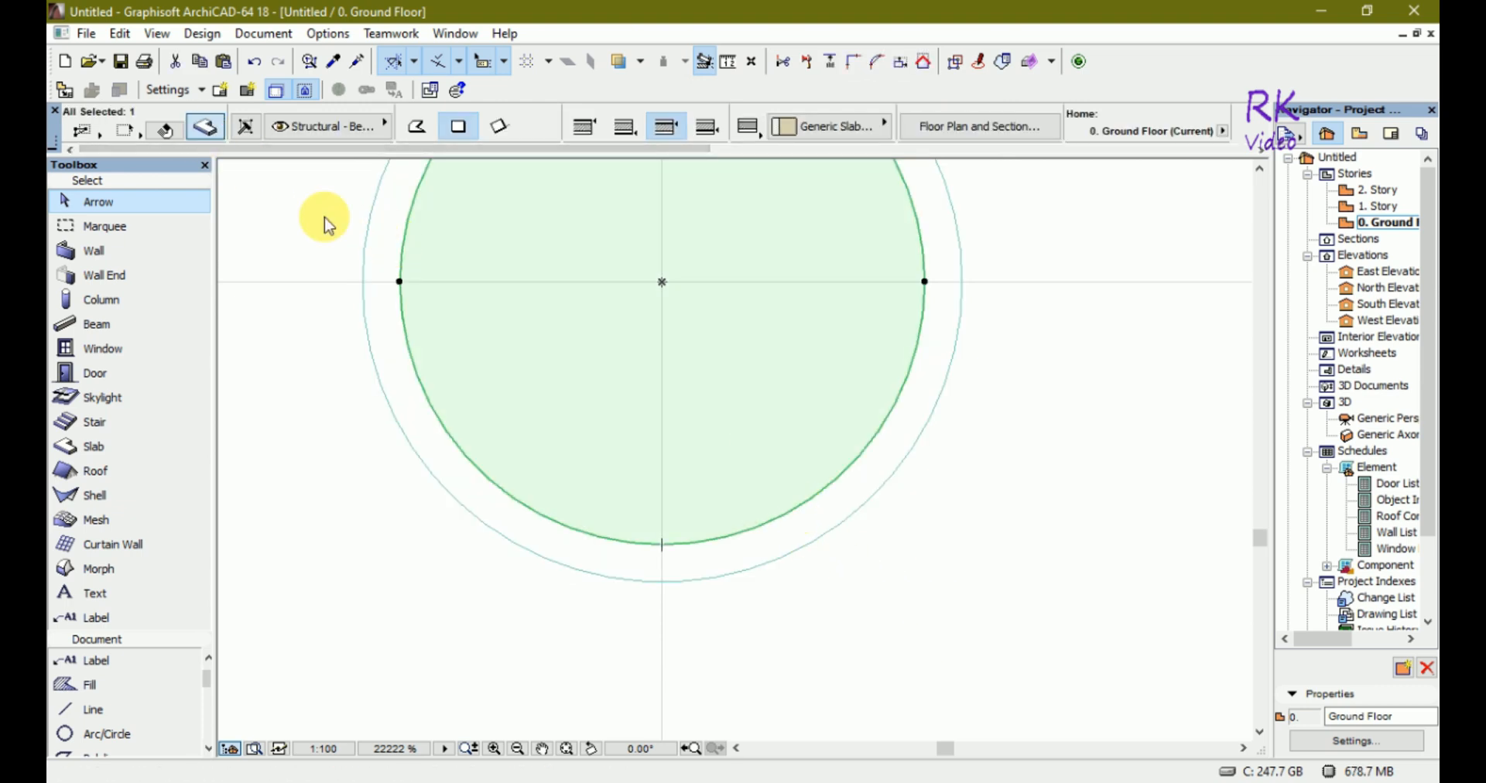
pyautogui.hotkey('ctrl', 't')
pyautogui.doubleClick(713, 190)
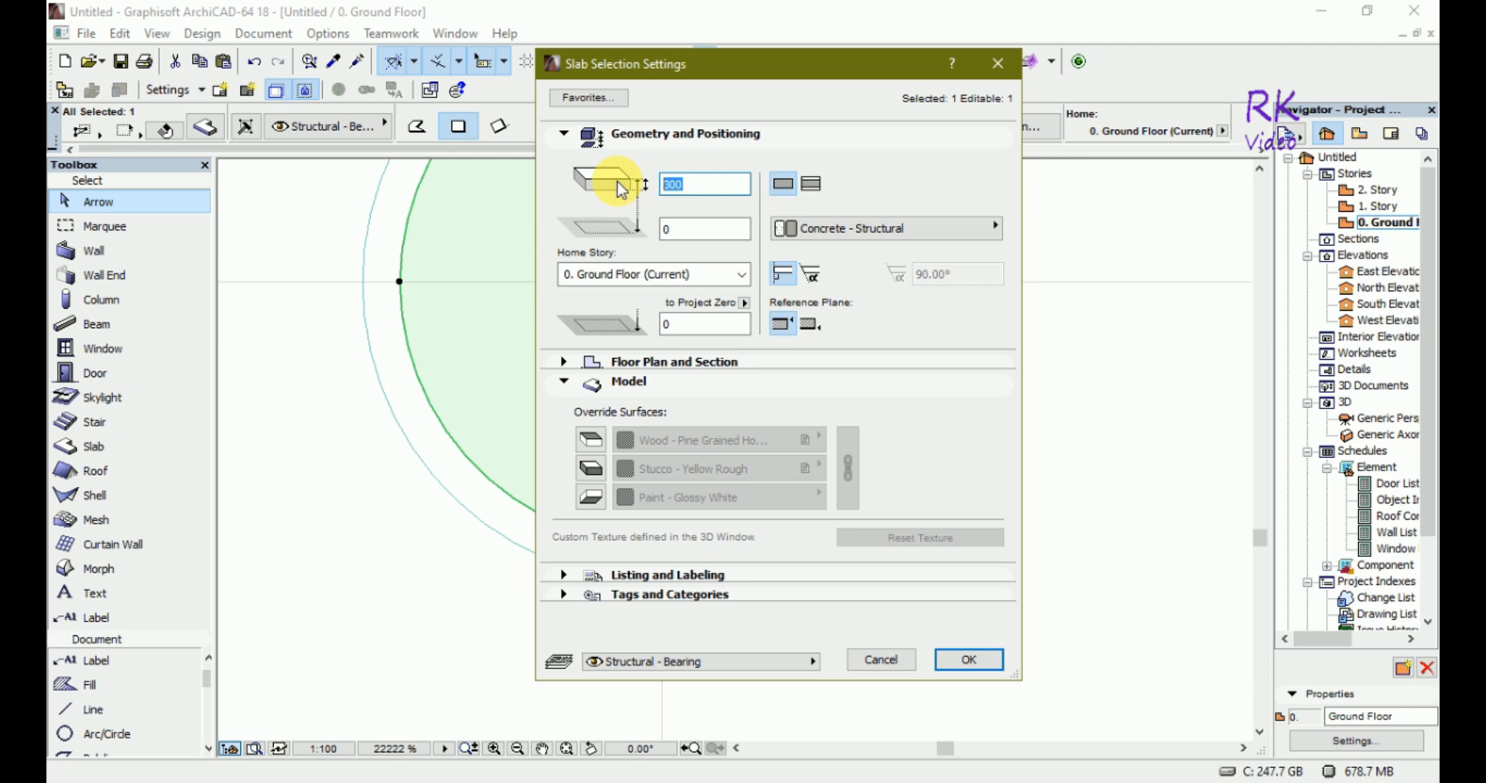
pyautogui.write('90')
# Override the inner slab's top, edge and bottom surfaces with Paint - Cobalt Blue, linked together
pyautogui.click(591, 441)
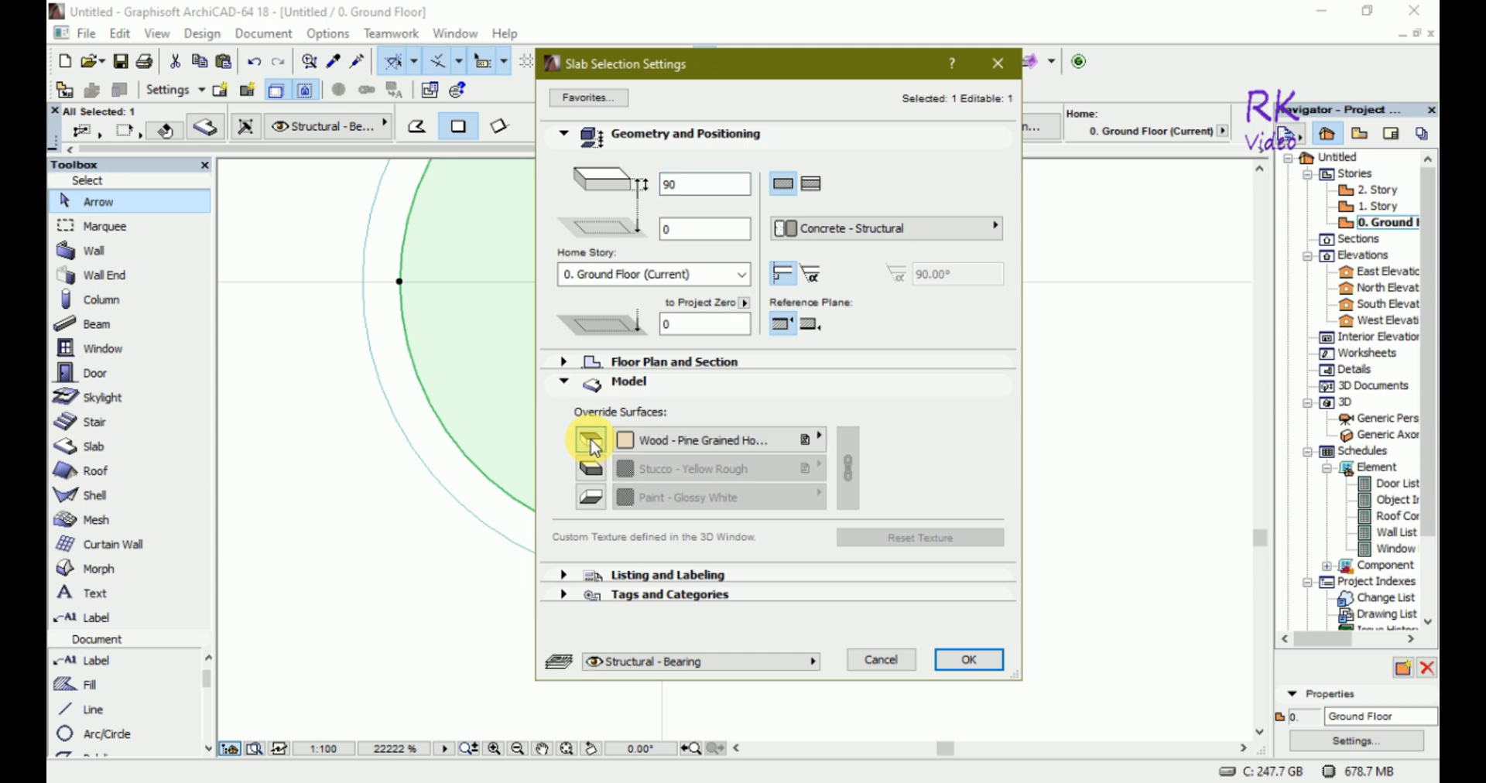
pyautogui.click(701, 440)
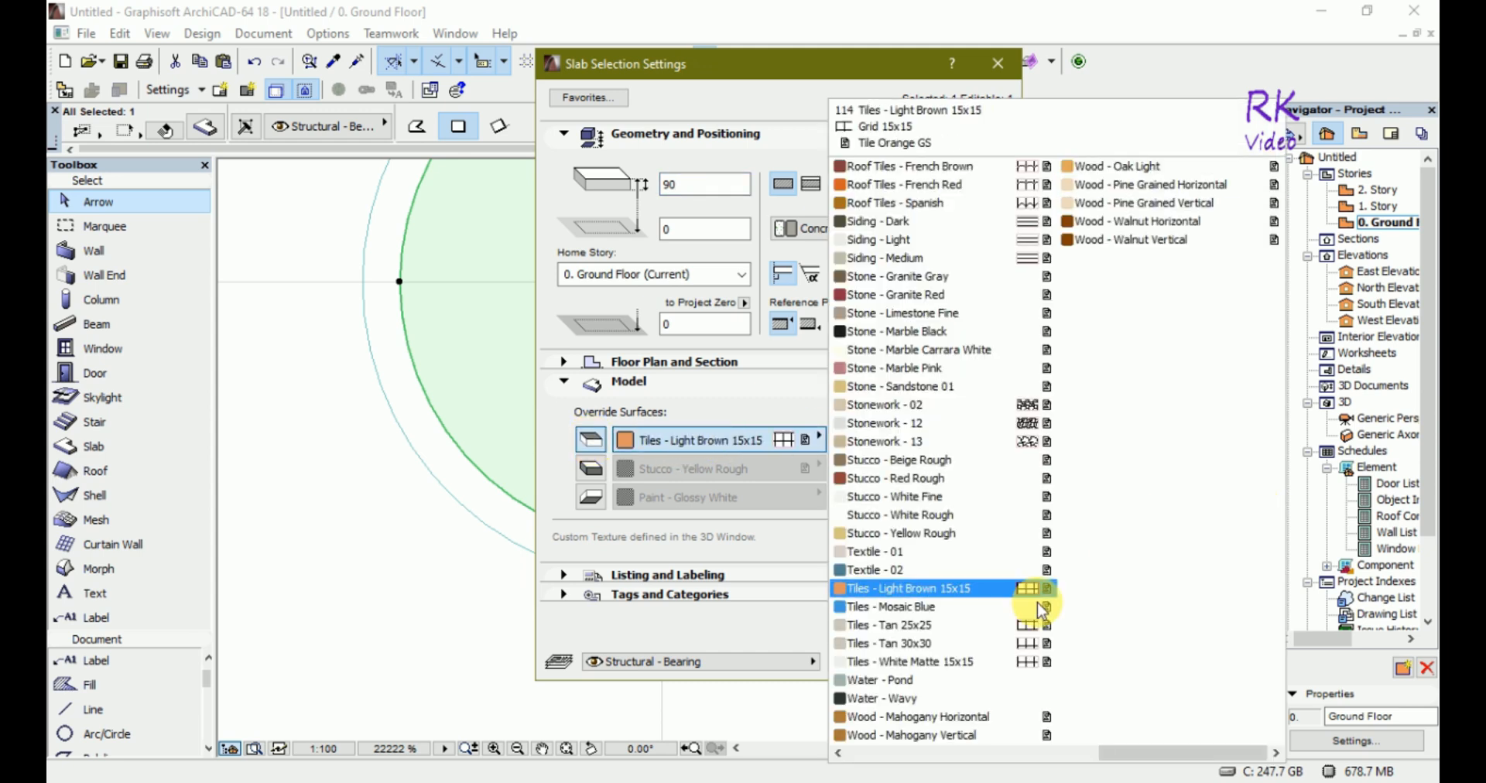
pyautogui.scroll(3, 1041, 629)
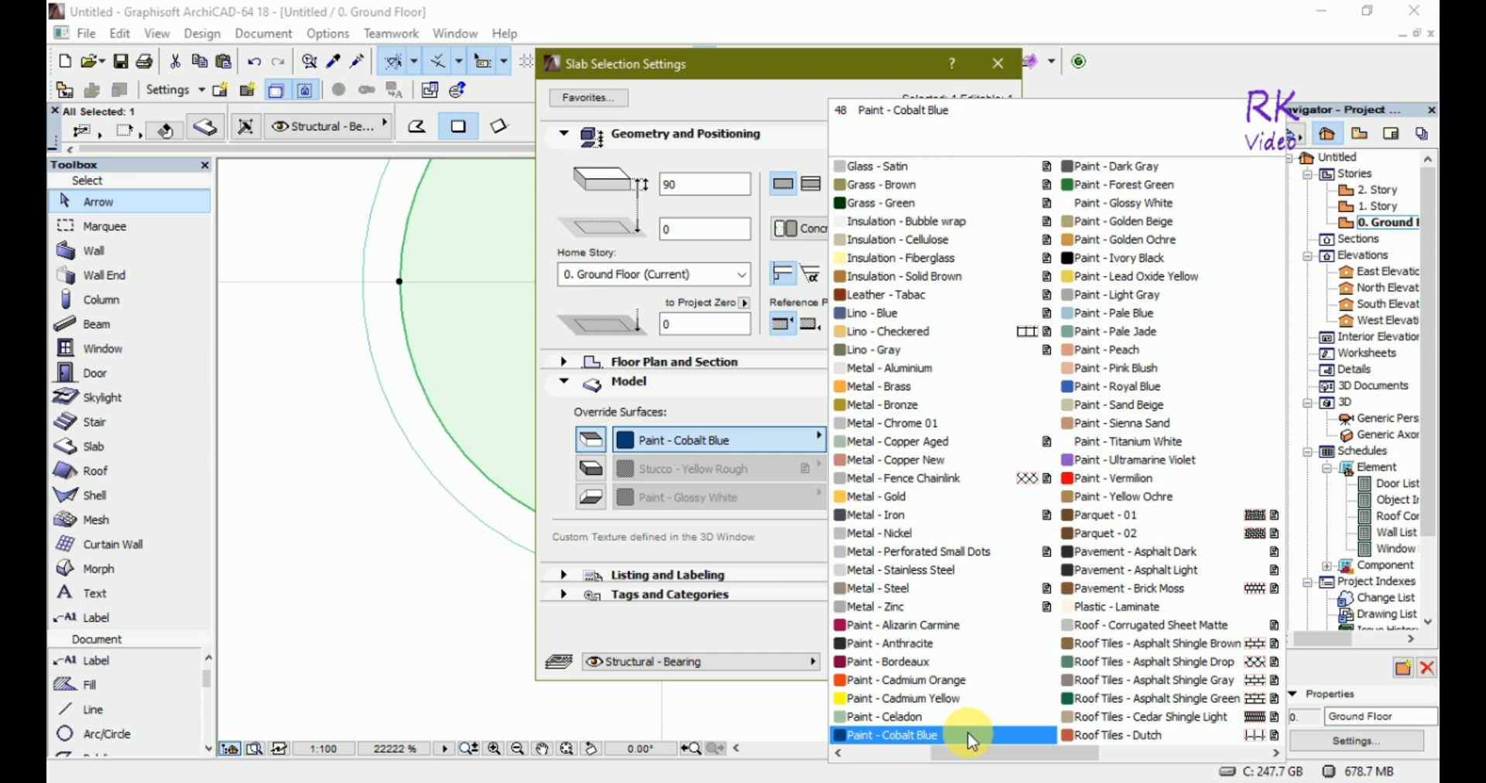
pyautogui.click(967, 732)
pyautogui.click(591, 468)
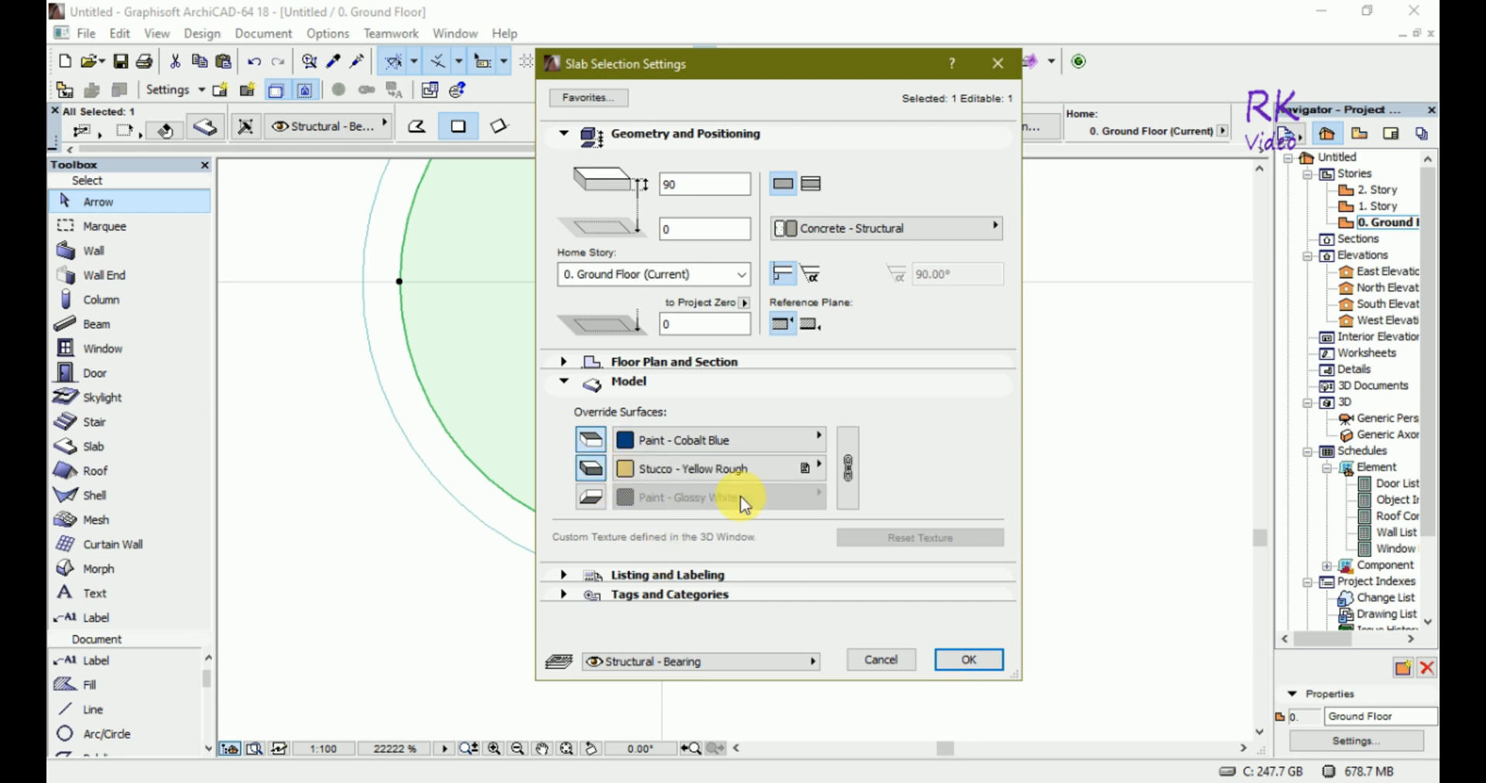
pyautogui.click(848, 469)
pyautogui.click(592, 501)
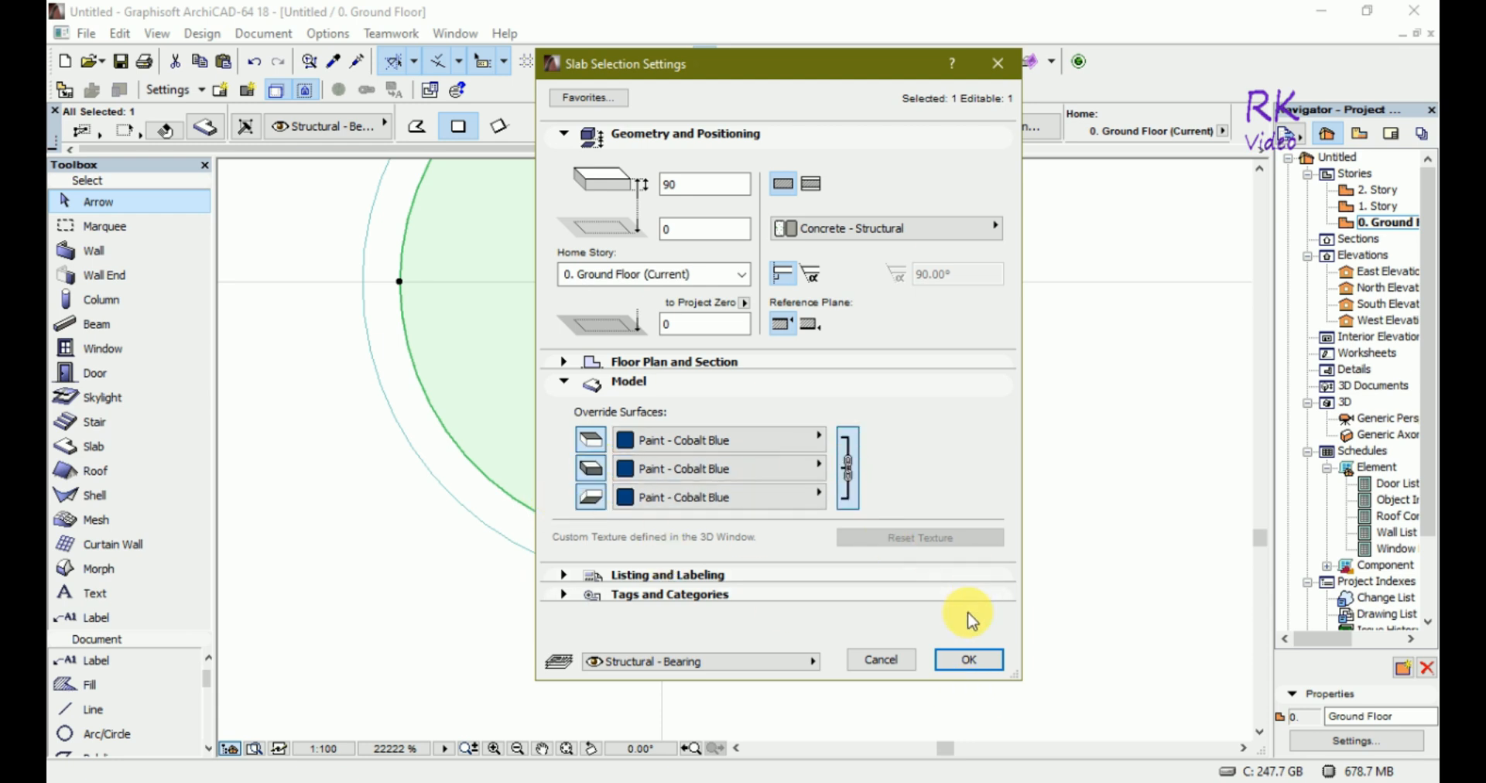
pyautogui.click(968, 660)
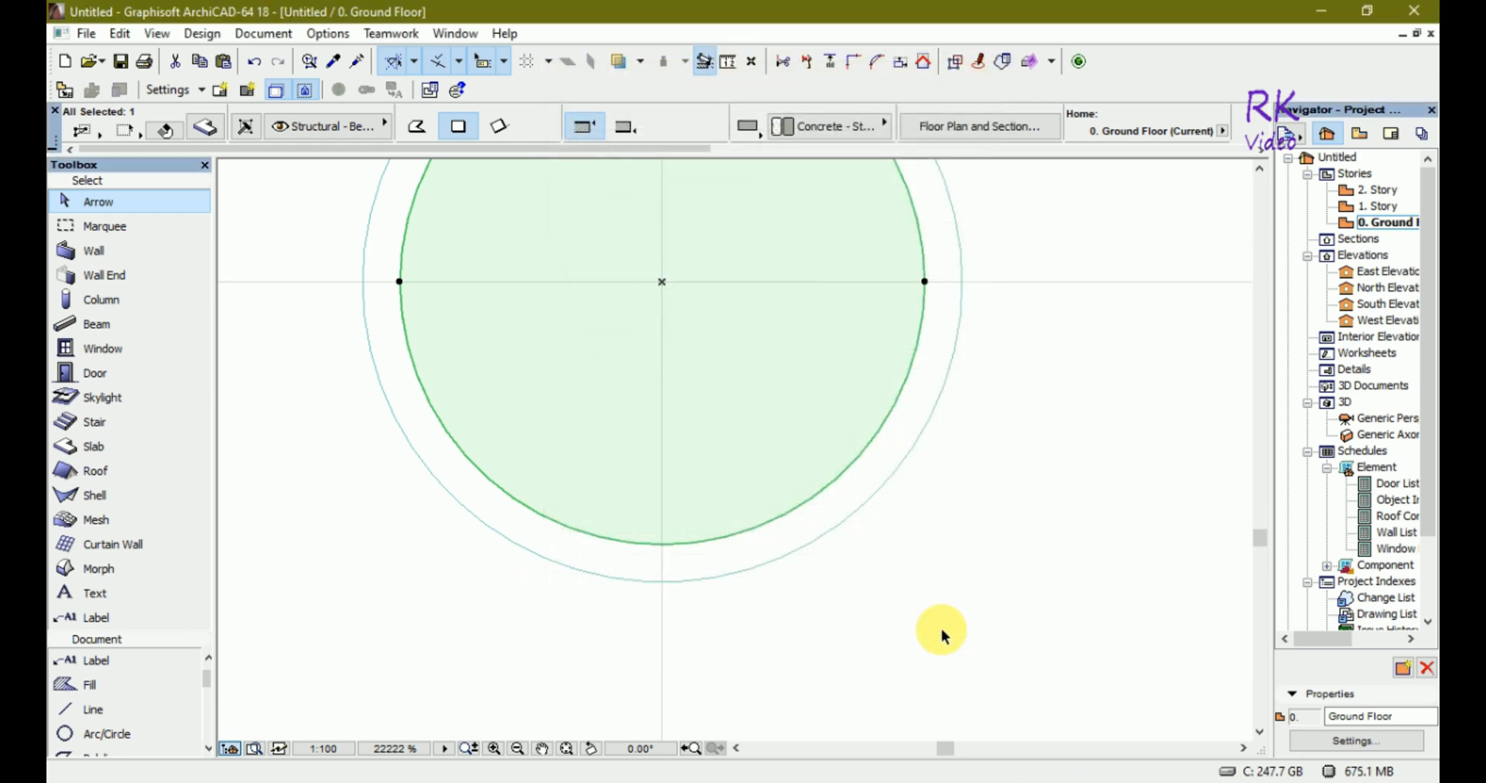
pyautogui.click(936, 523)
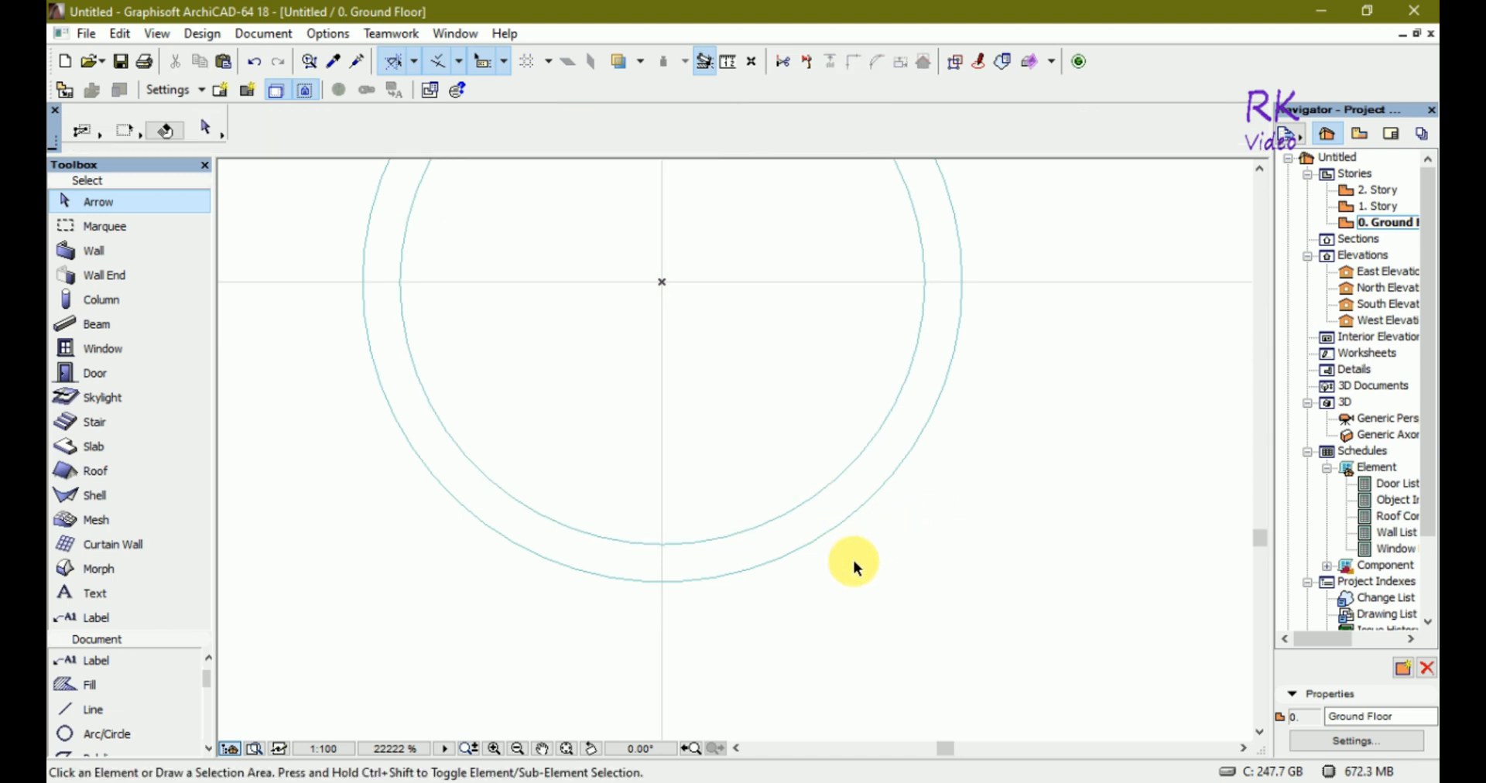
# Open the 3D perspective view and examine the two concentric slabs near the origin up close
pyautogui.press('F3')
pyautogui.moveTo(249, 406); pyautogui.dragTo(965, 251)
pyautogui.scroll(5, 609, 533)
pyautogui.scroll(3, 607, 526)
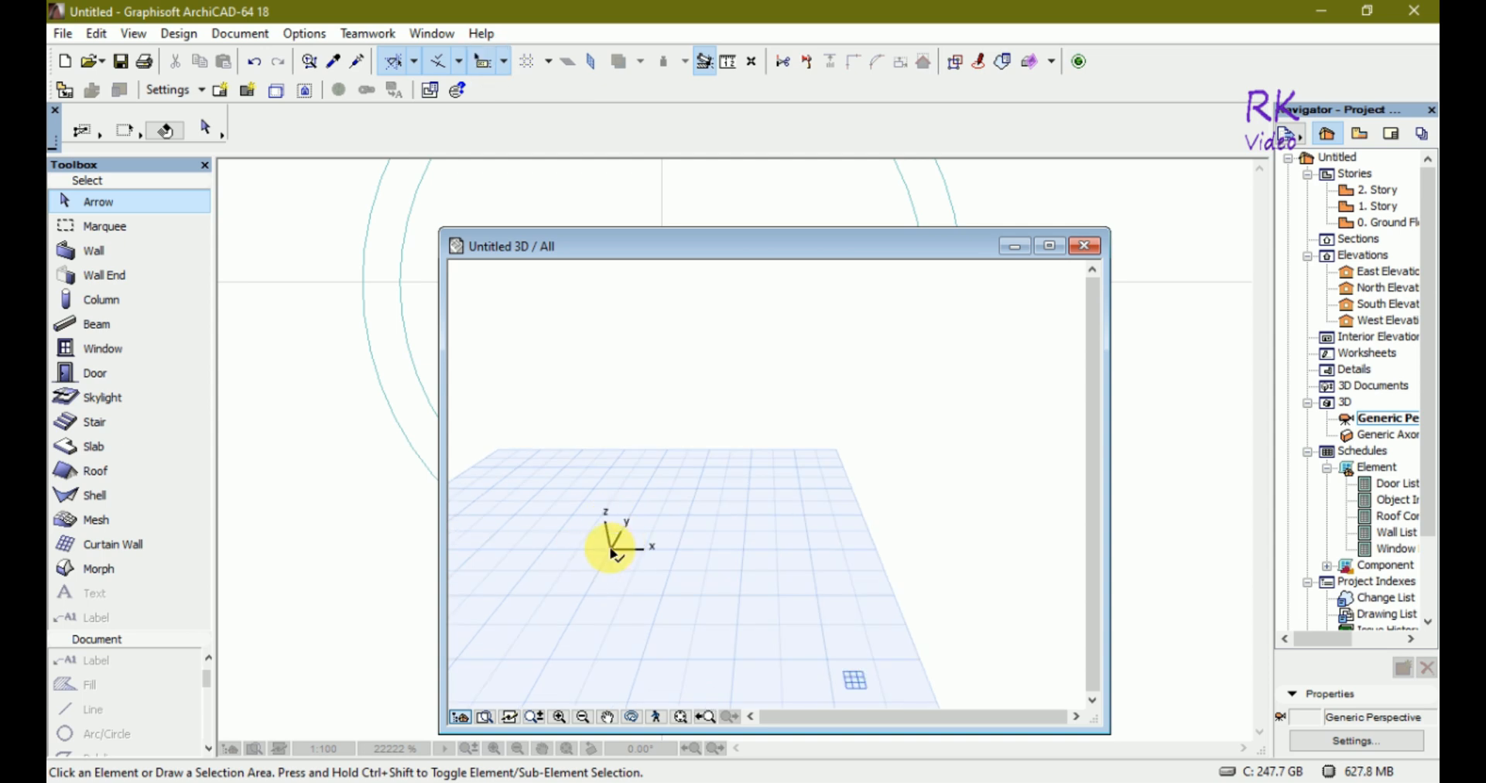
pyautogui.scroll(5, 606, 551)
pyautogui.scroll(8, 612, 552)
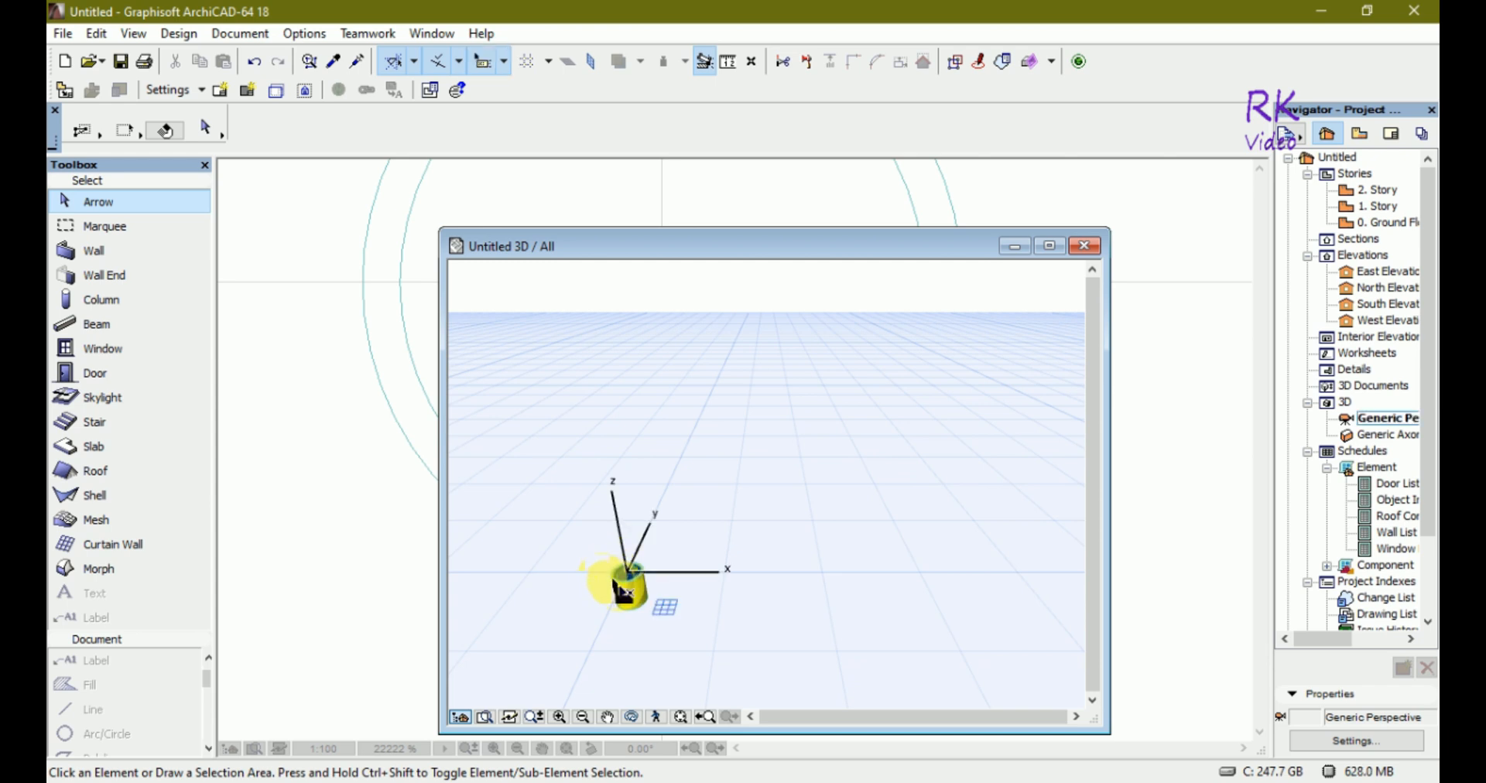
pyautogui.scroll(1, 622, 593)
pyautogui.scroll(3, 621, 595)
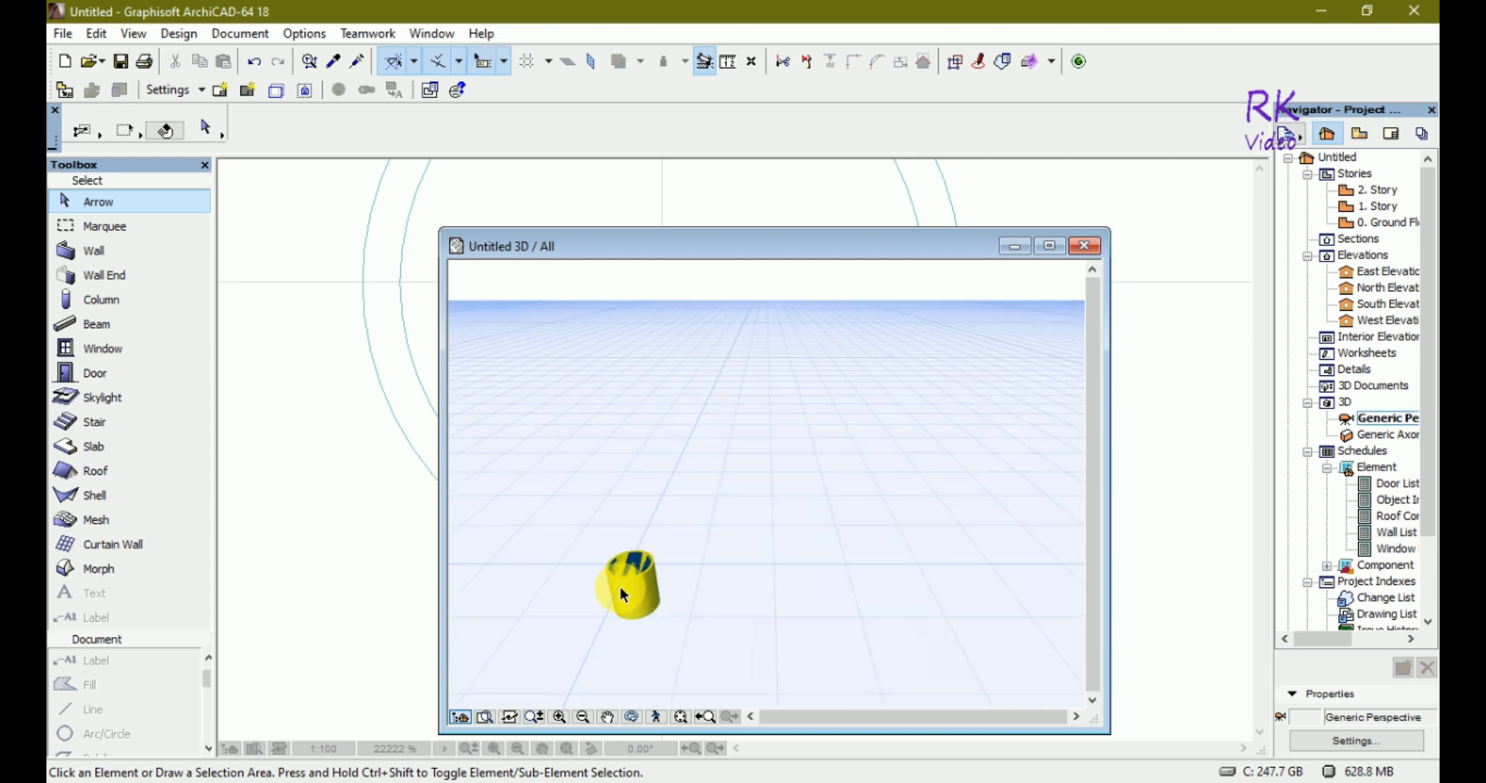
pyautogui.scroll(4, 619, 585)
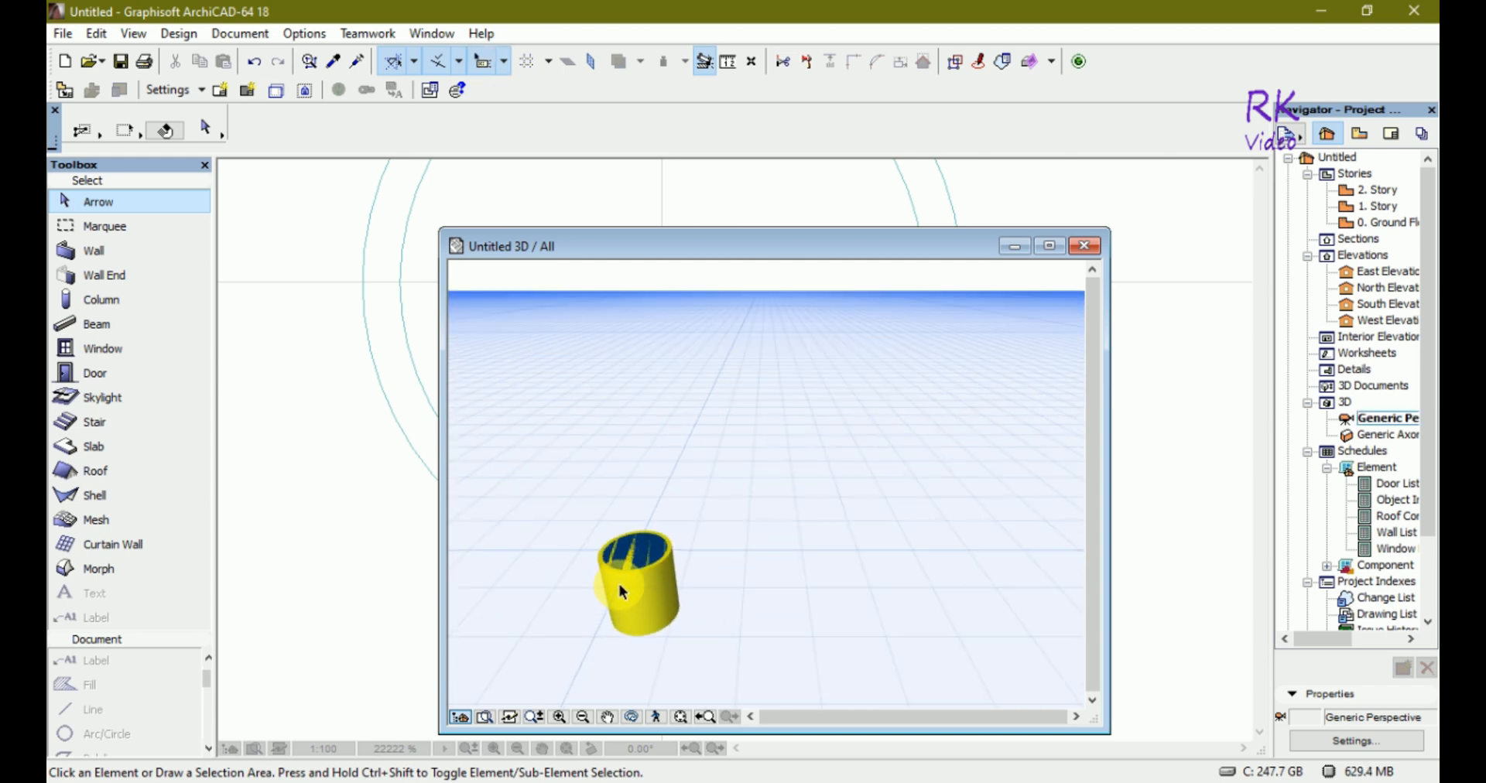
pyautogui.scroll(3, 619, 584)
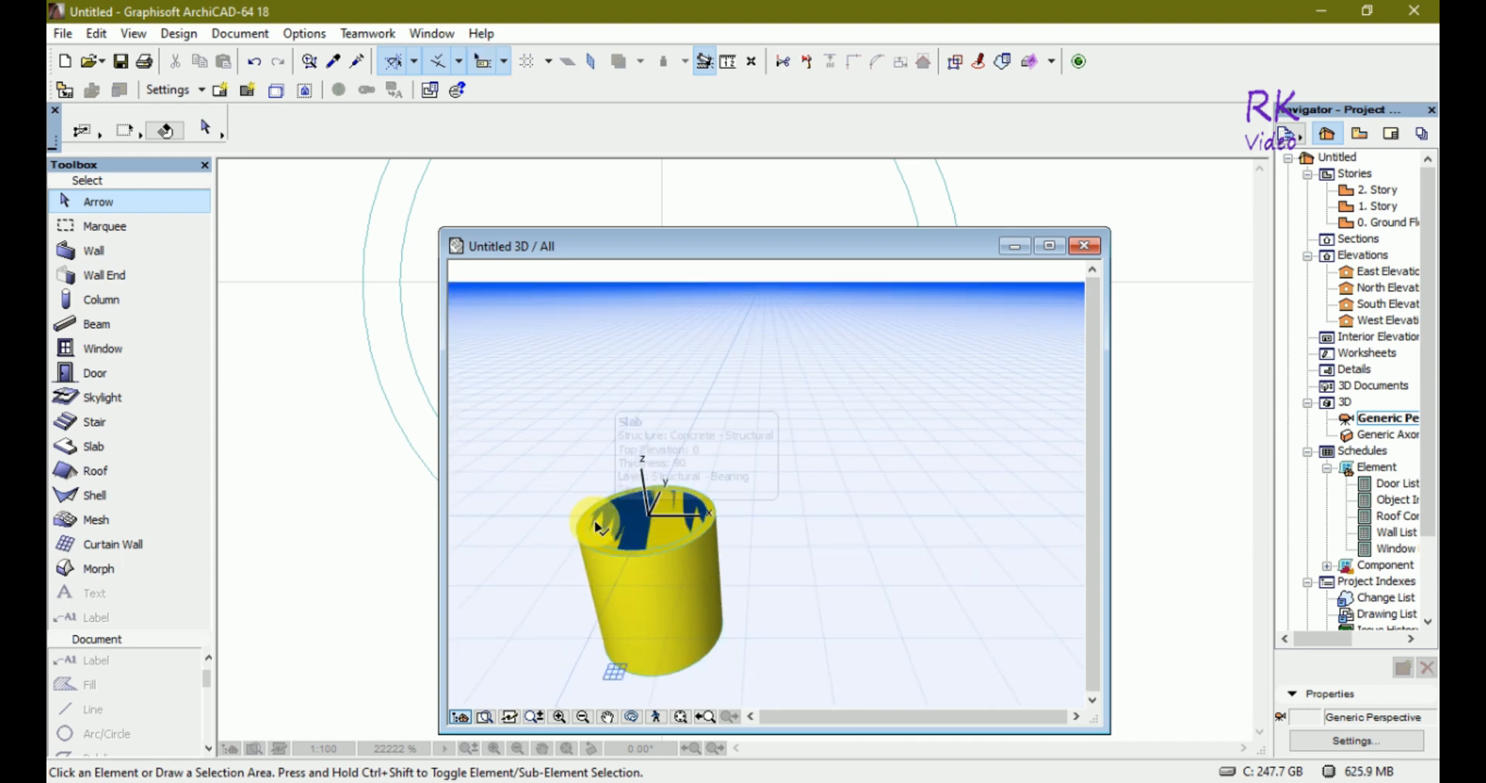
# In the North Elevation, move the yellow outer slab up so its base sits on the ground floor line
pyautogui.doubleClick(1382, 288)
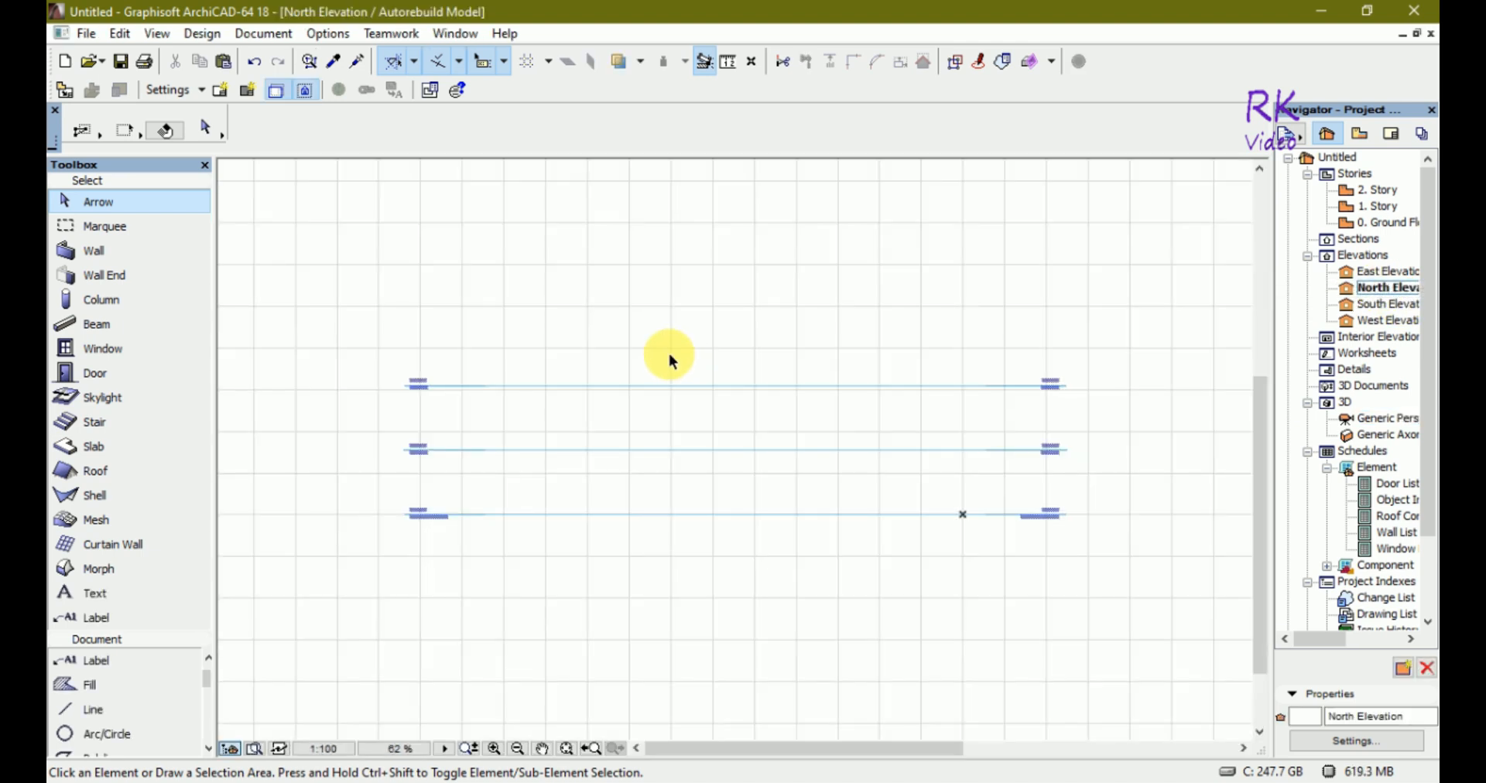
pyautogui.scroll(15, 1012, 526)
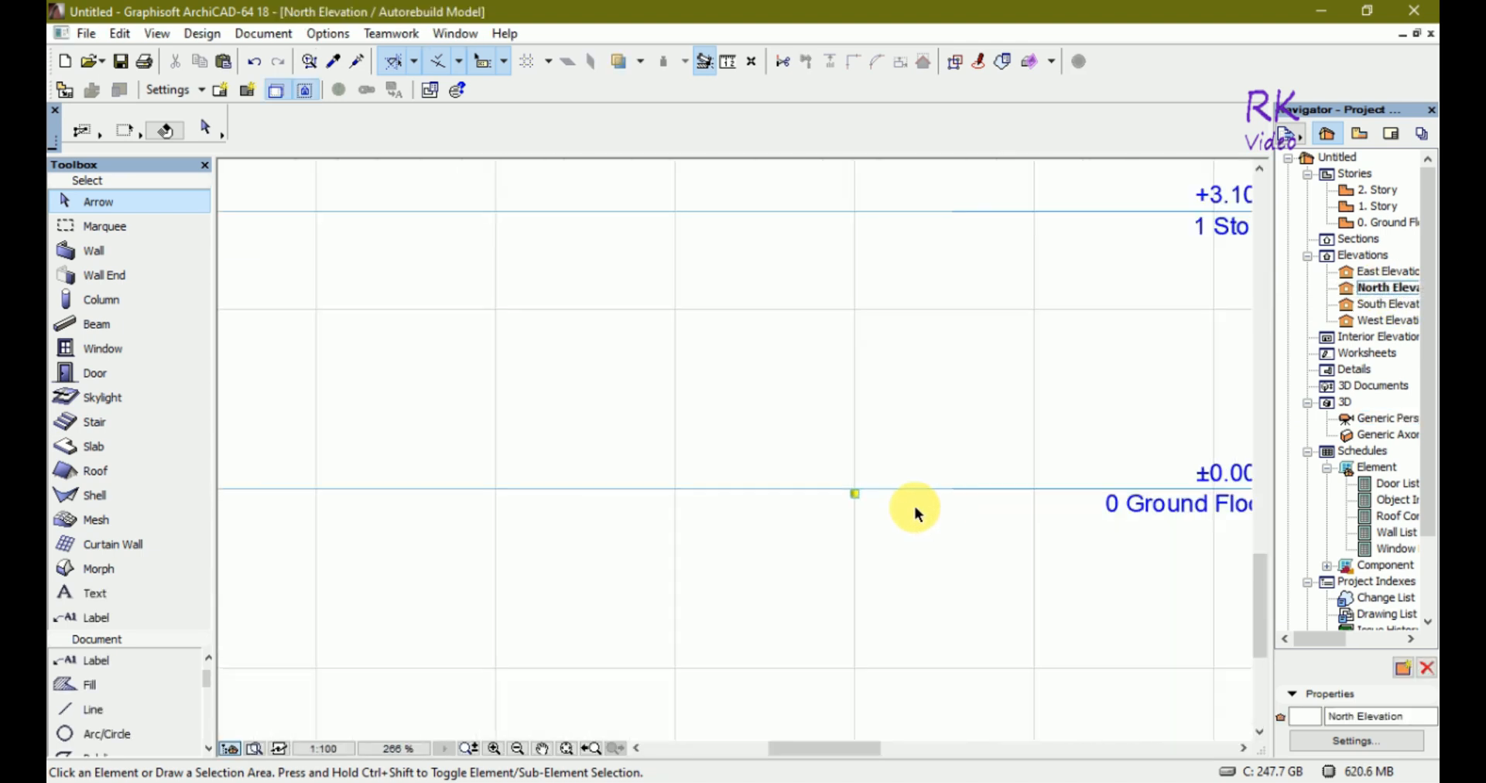
pyautogui.moveTo(830, 581); pyautogui.dragTo(651, 350)
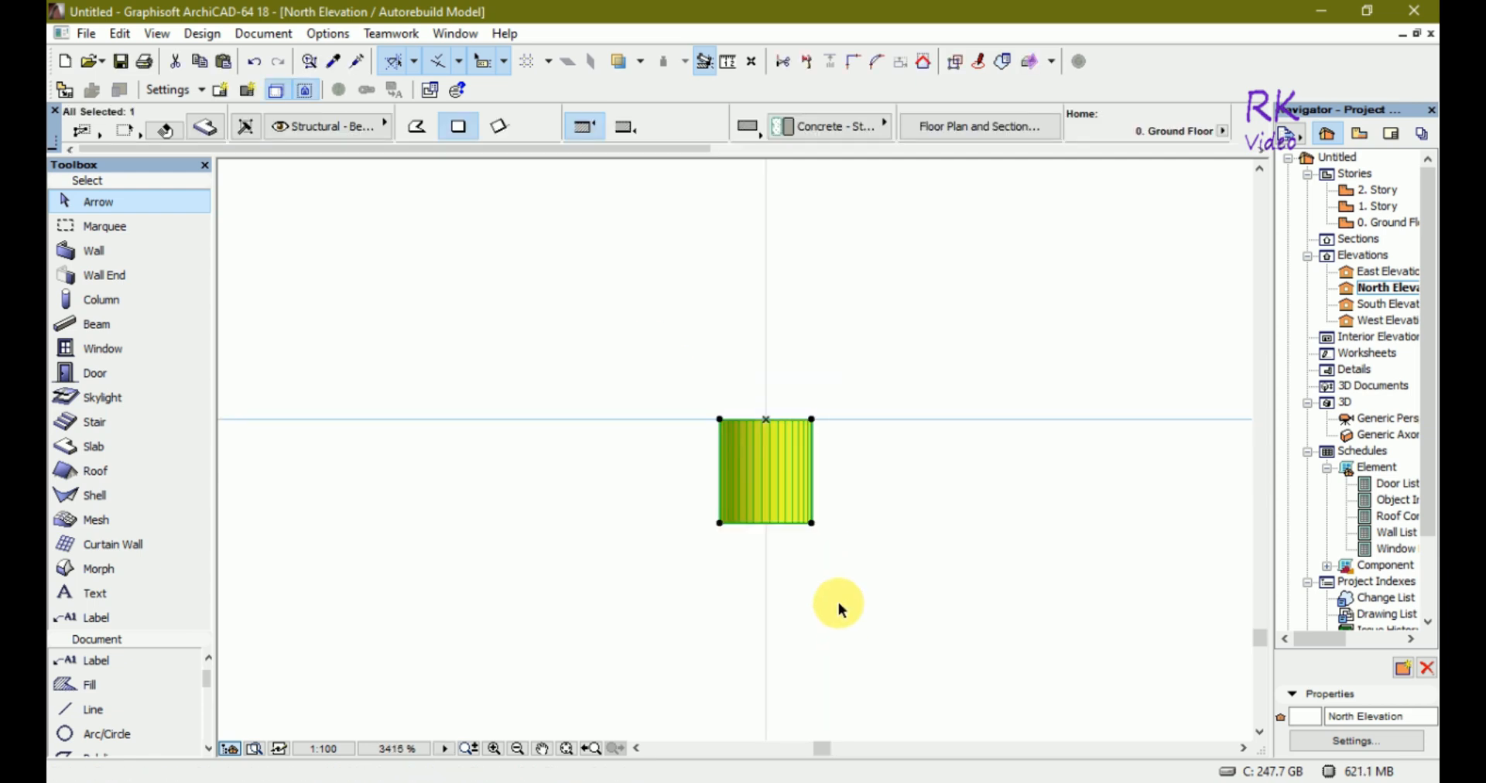
pyautogui.hotkey('ctrl', 'd')
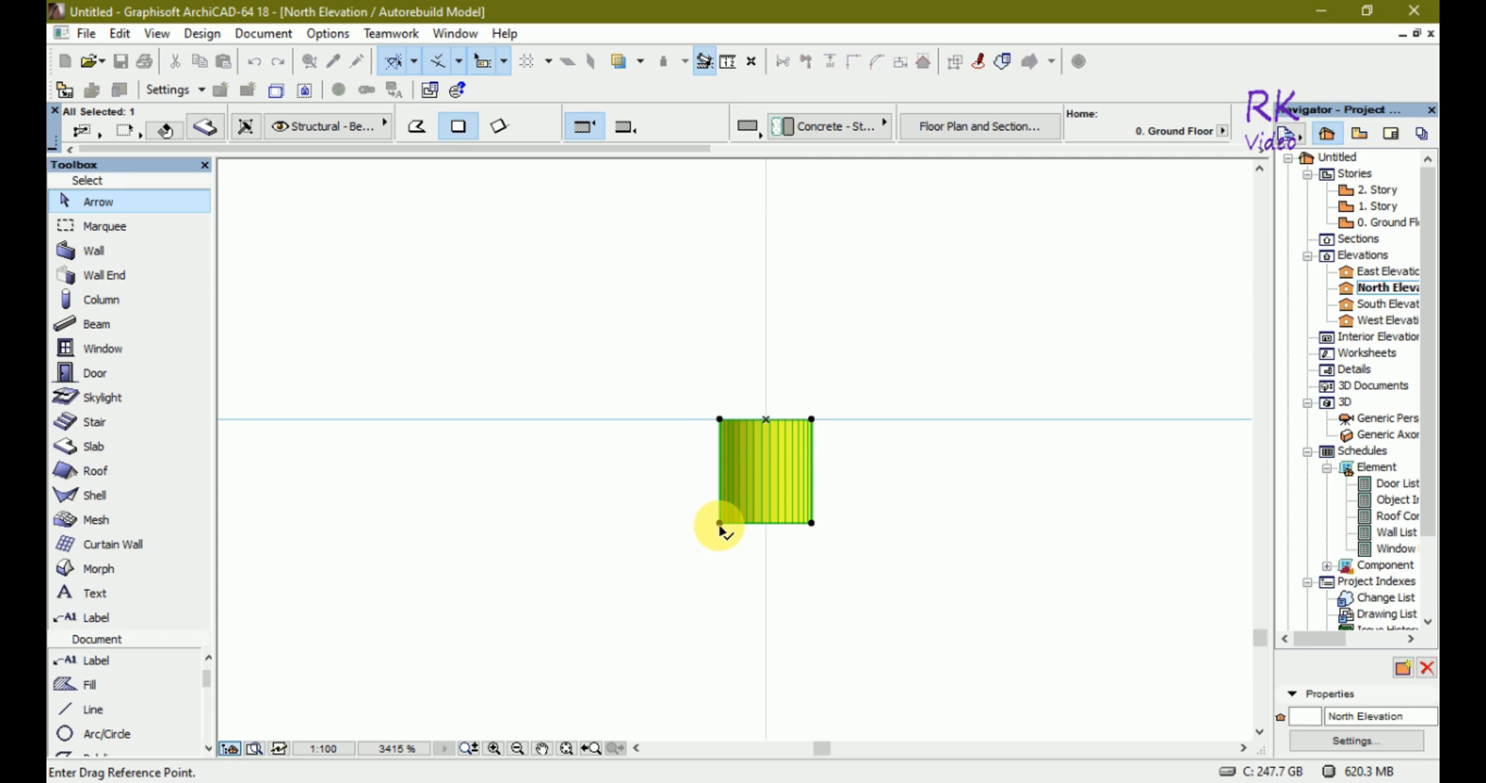
pyautogui.click(765, 524)
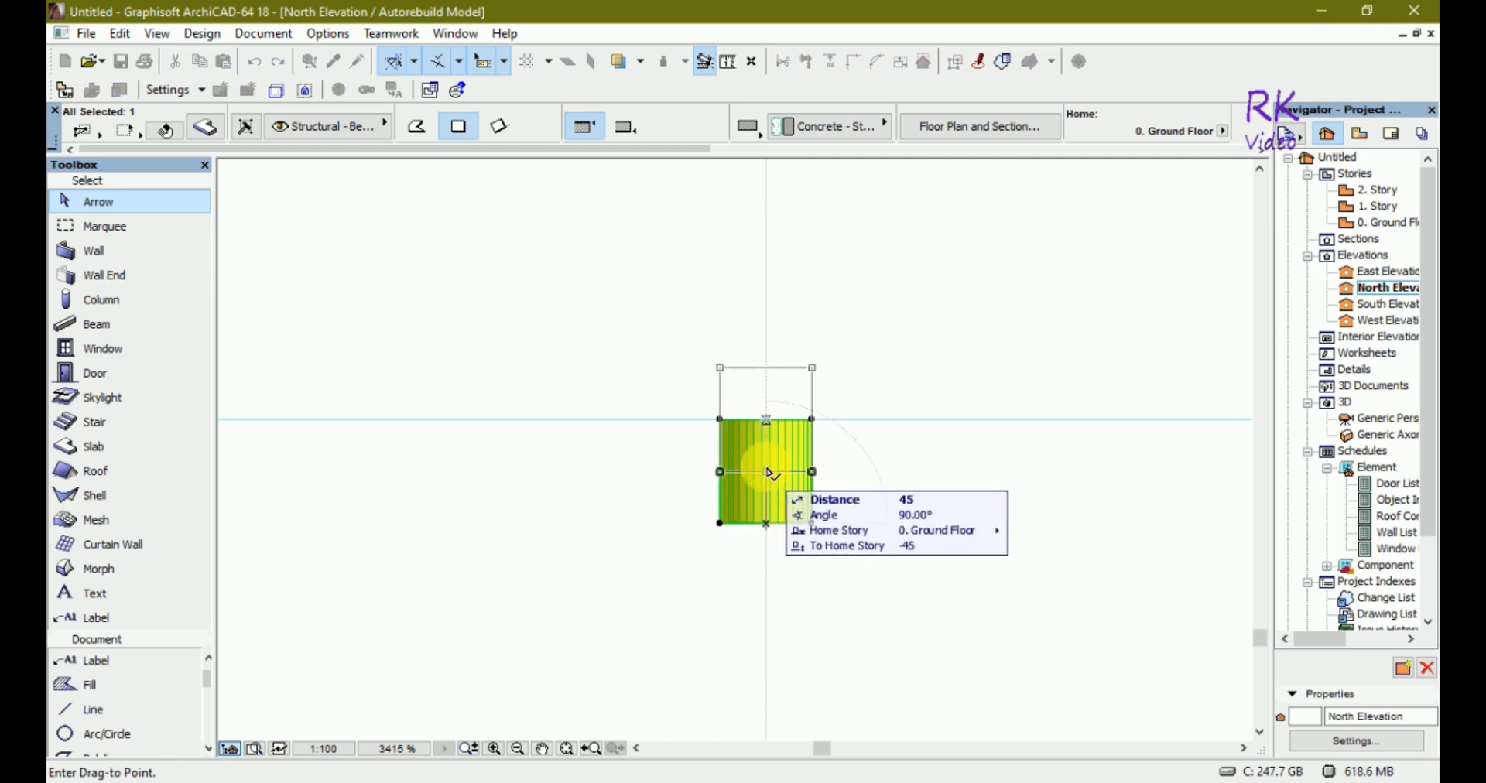
pyautogui.click(766, 419)
# Move the blue inner slab straight up by 98, so its base sits 8 above the ground floor line
pyautogui.click(805, 526)
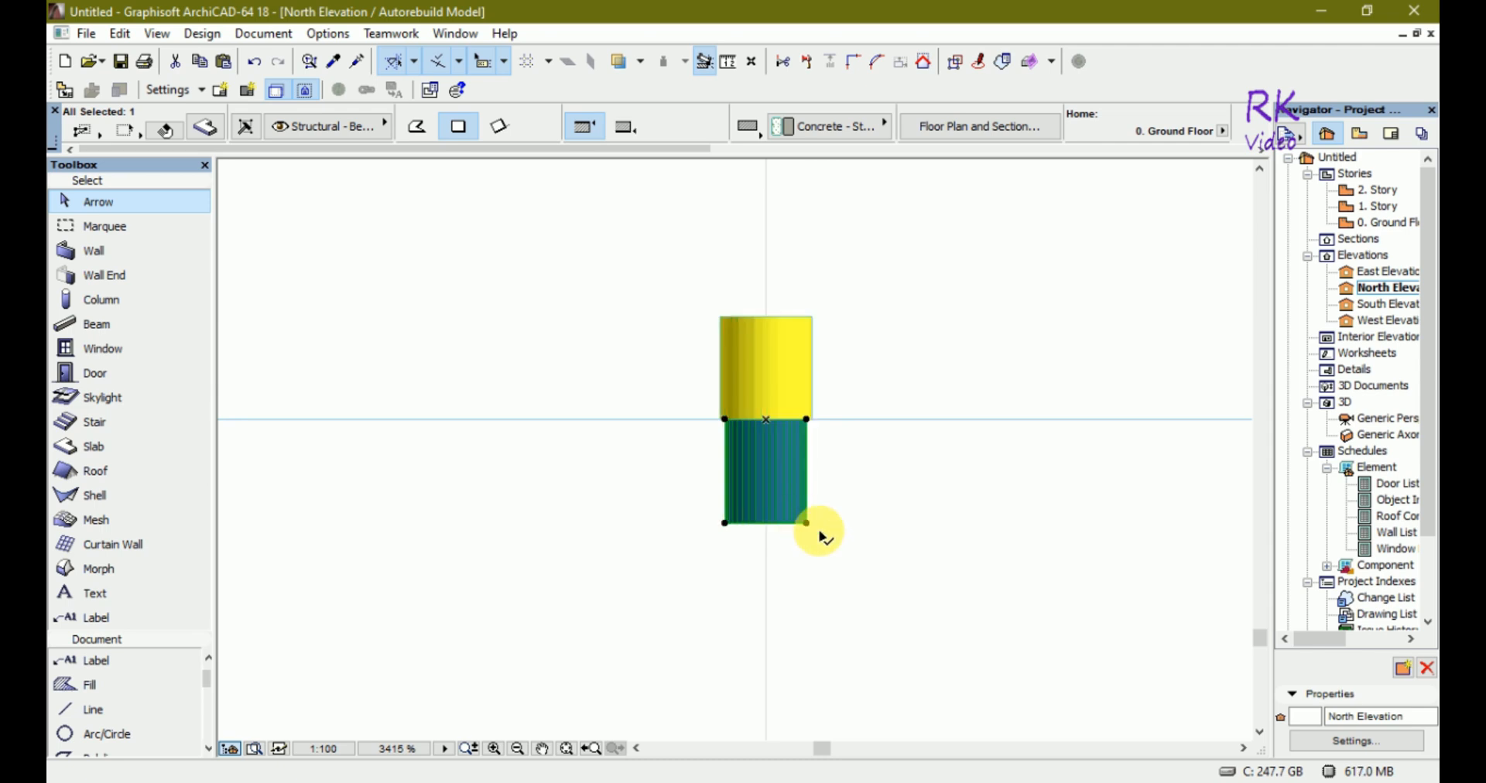
pyautogui.hotkey('ctrl', 'd')
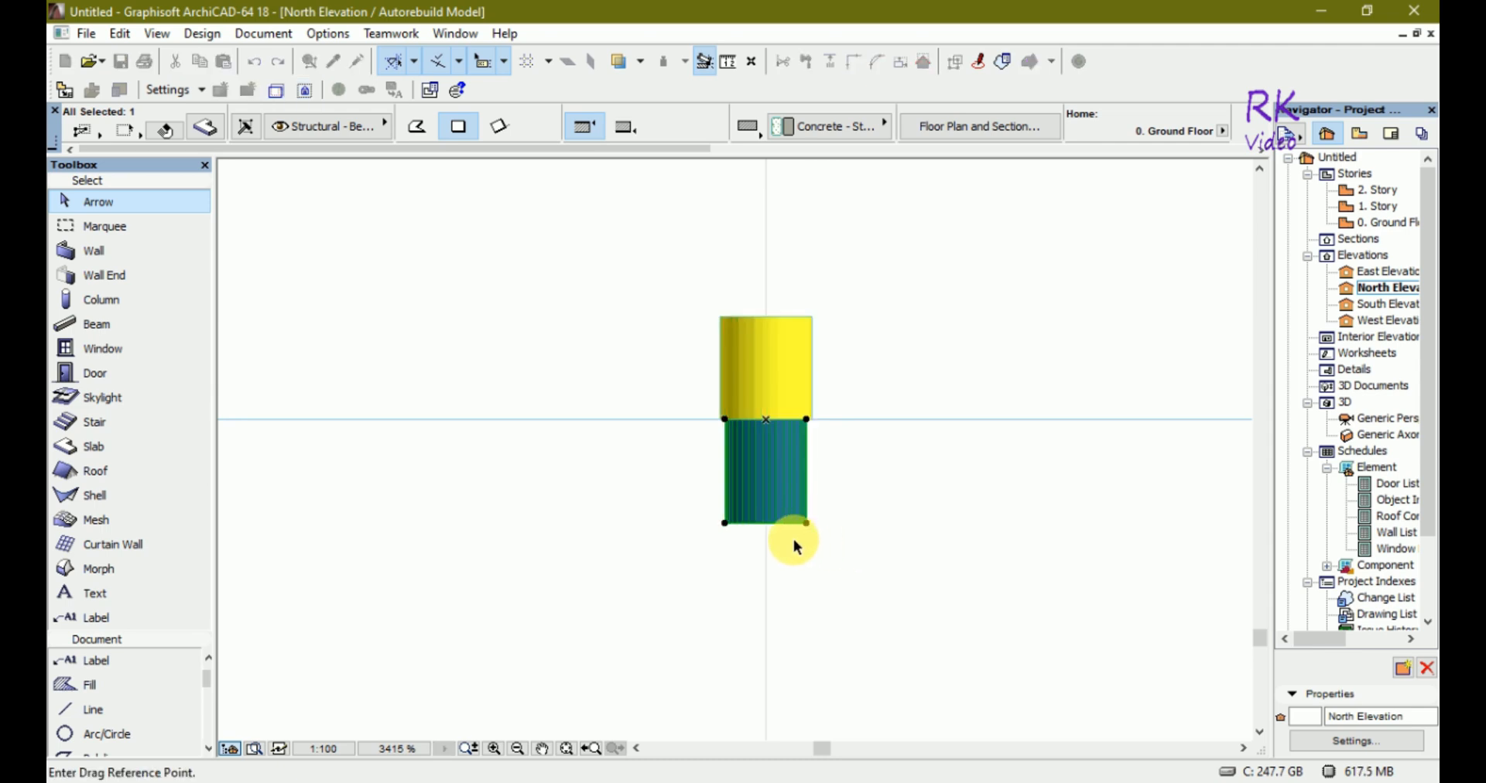
pyautogui.click(767, 526)
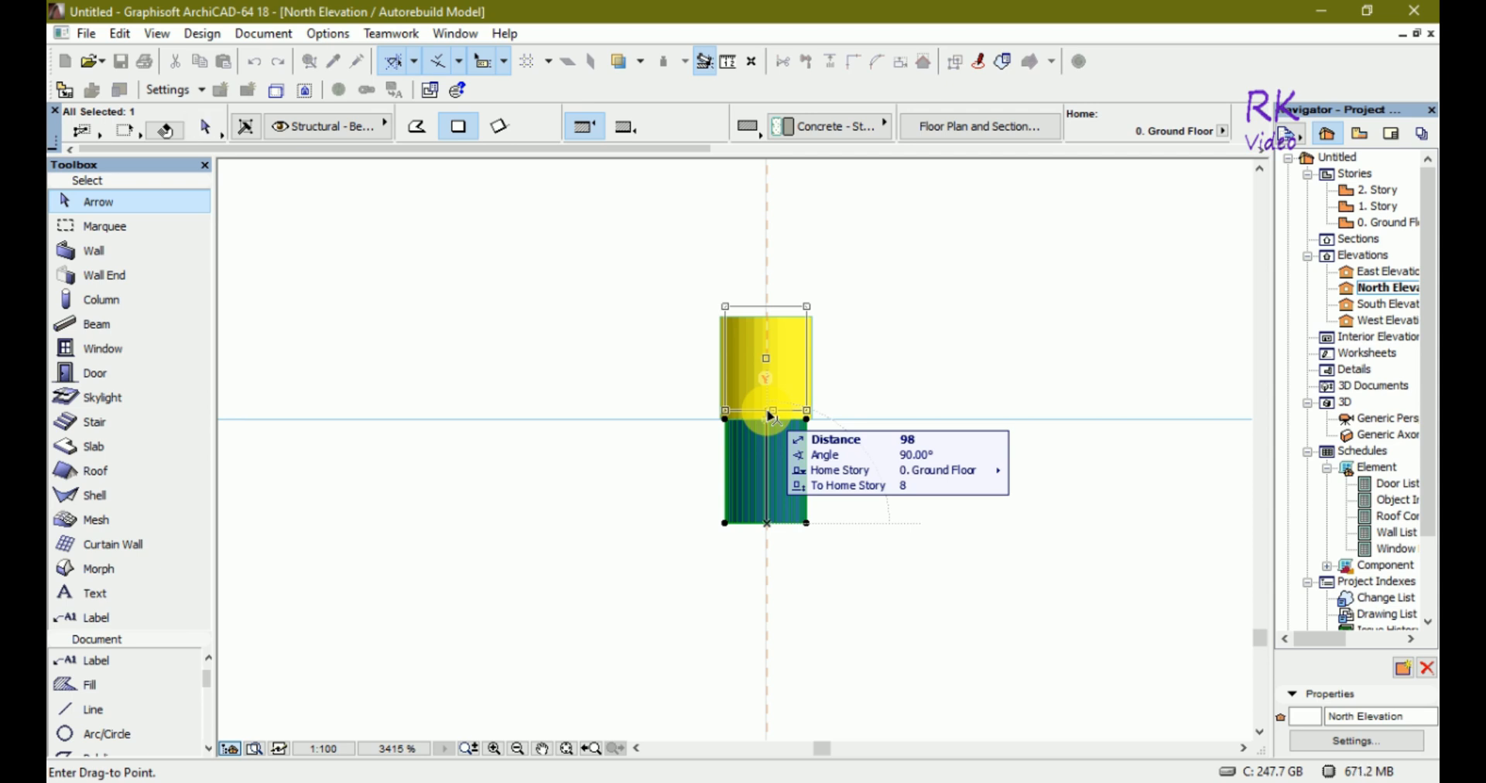
pyautogui.click(770, 417)
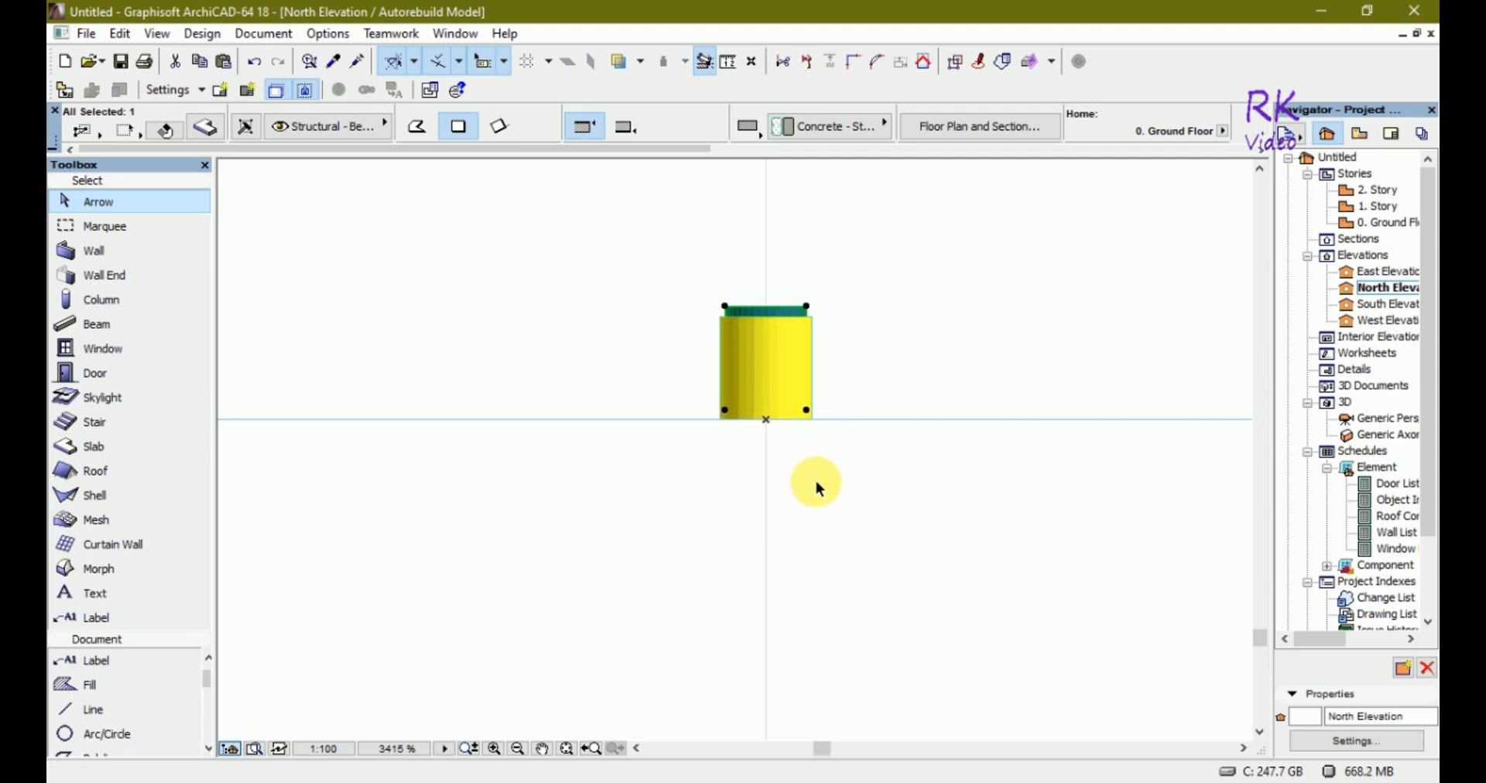
pyautogui.click(817, 486)
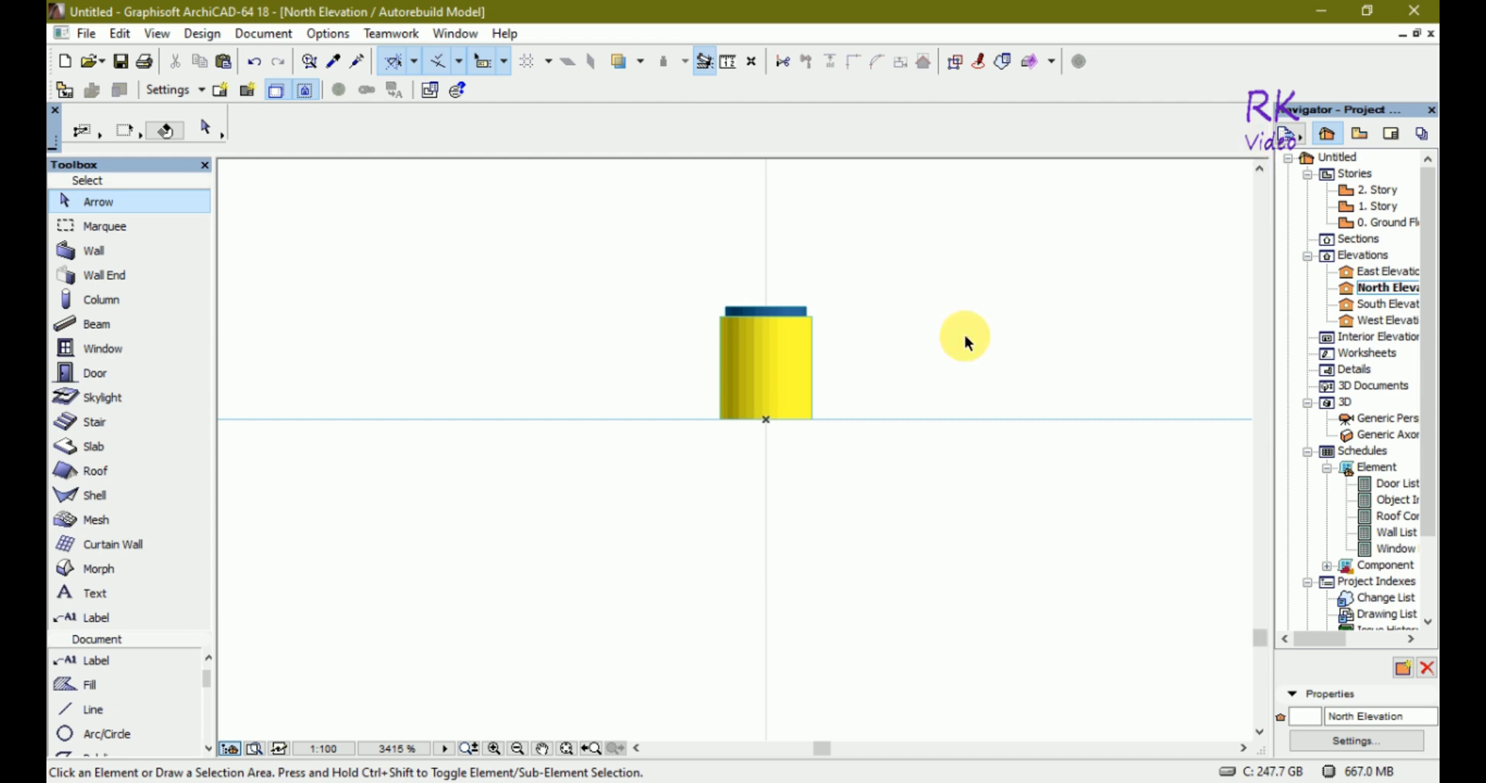
# Examine the raised blue slab inside the yellow slab in the 3D view, checking both elements' position and elevation
pyautogui.press('F3')
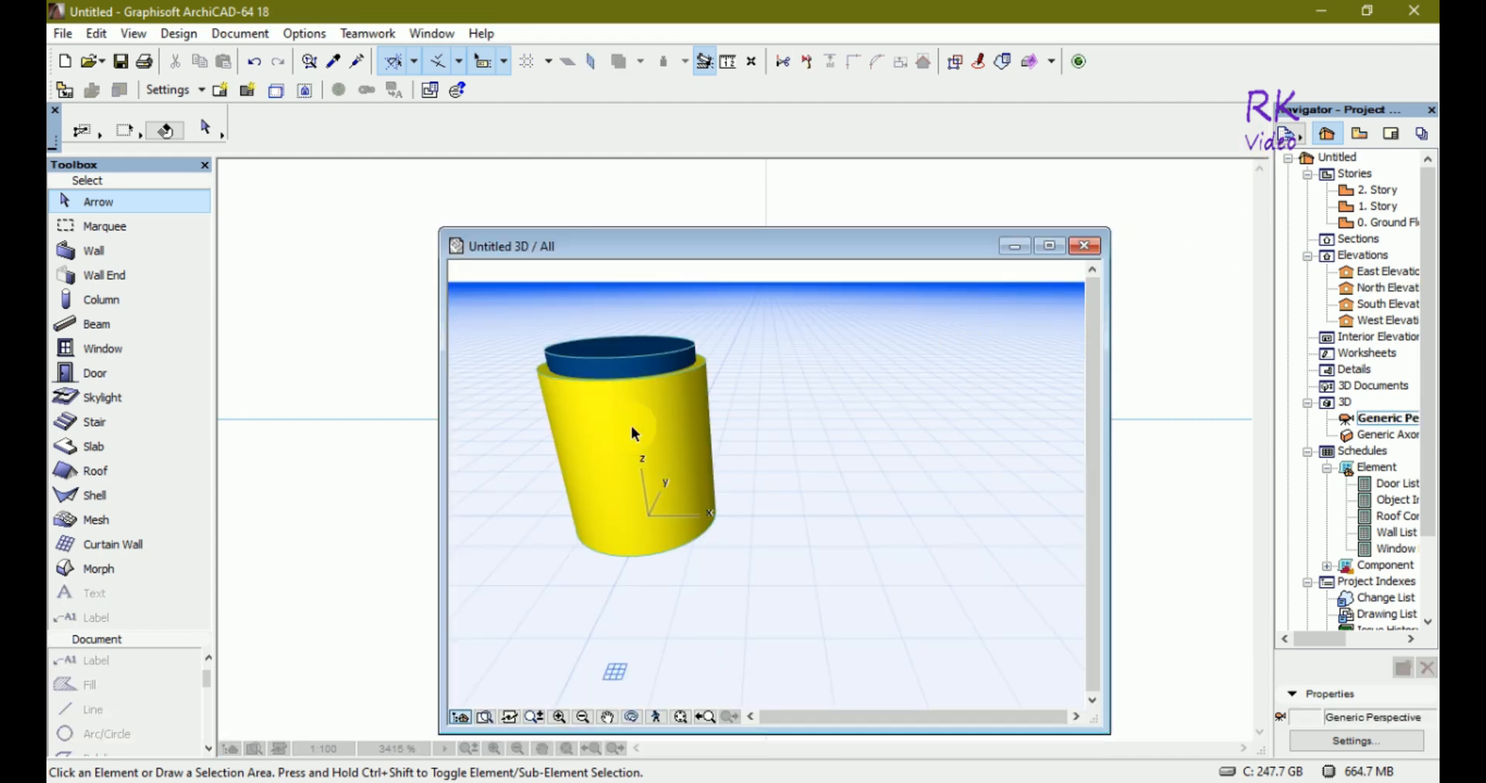
pyautogui.scroll(-5, 852, 458)
pyautogui.scroll(1, 811, 511)
pyautogui.scroll(1, 836, 505)
pyautogui.click(749, 539)
pyautogui.scroll(4, 749, 539)
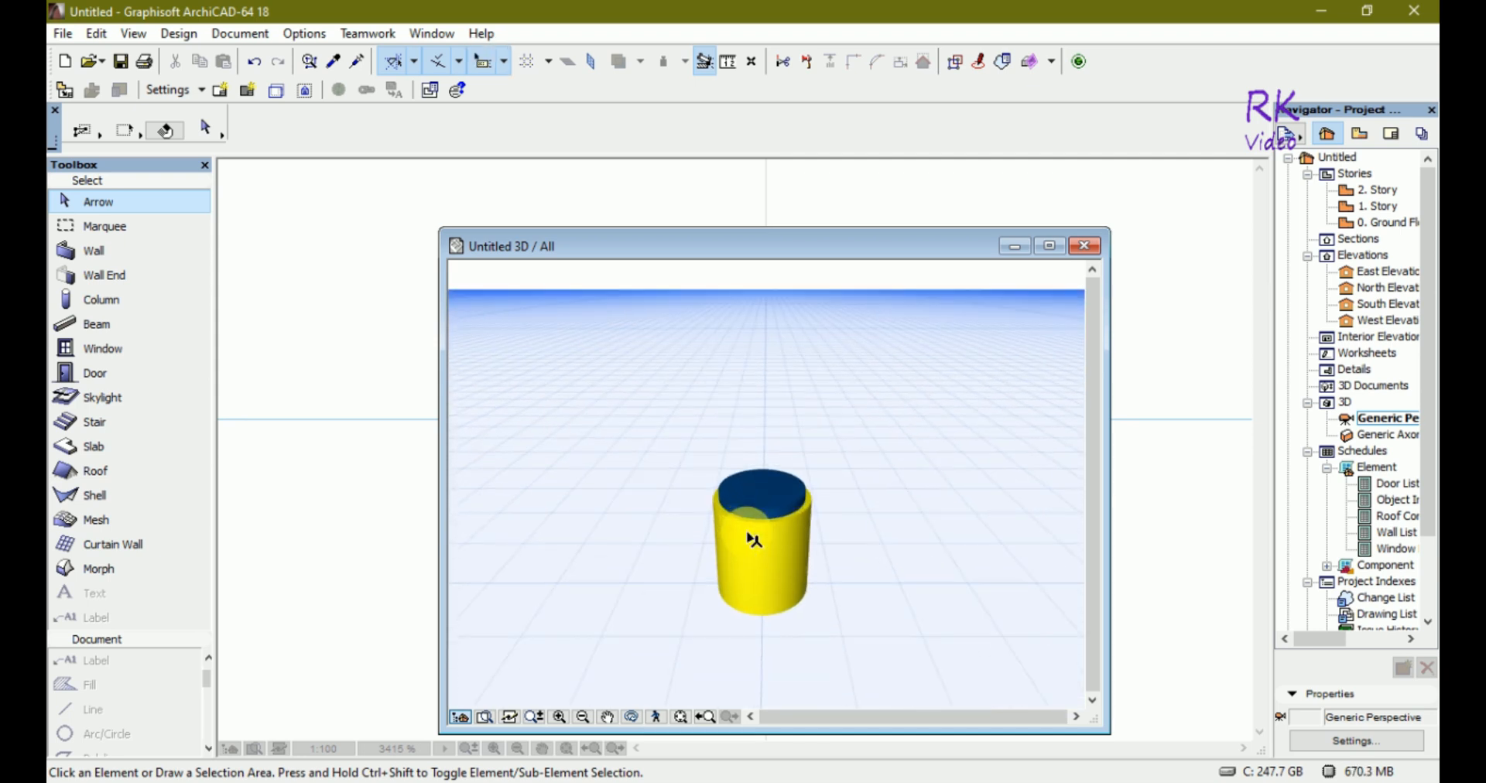
pyautogui.scroll(3, 748, 534)
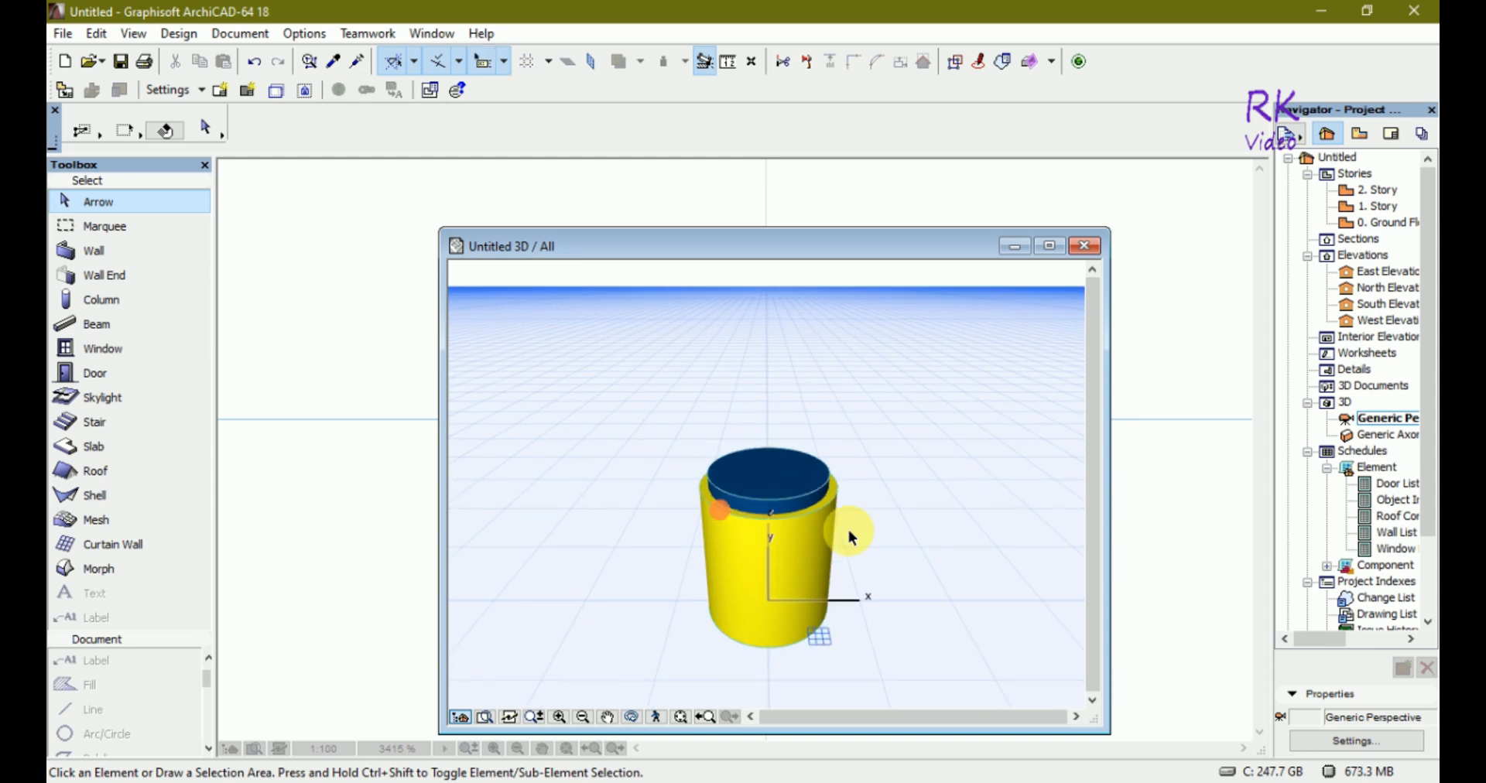
pyautogui.click(776, 448)
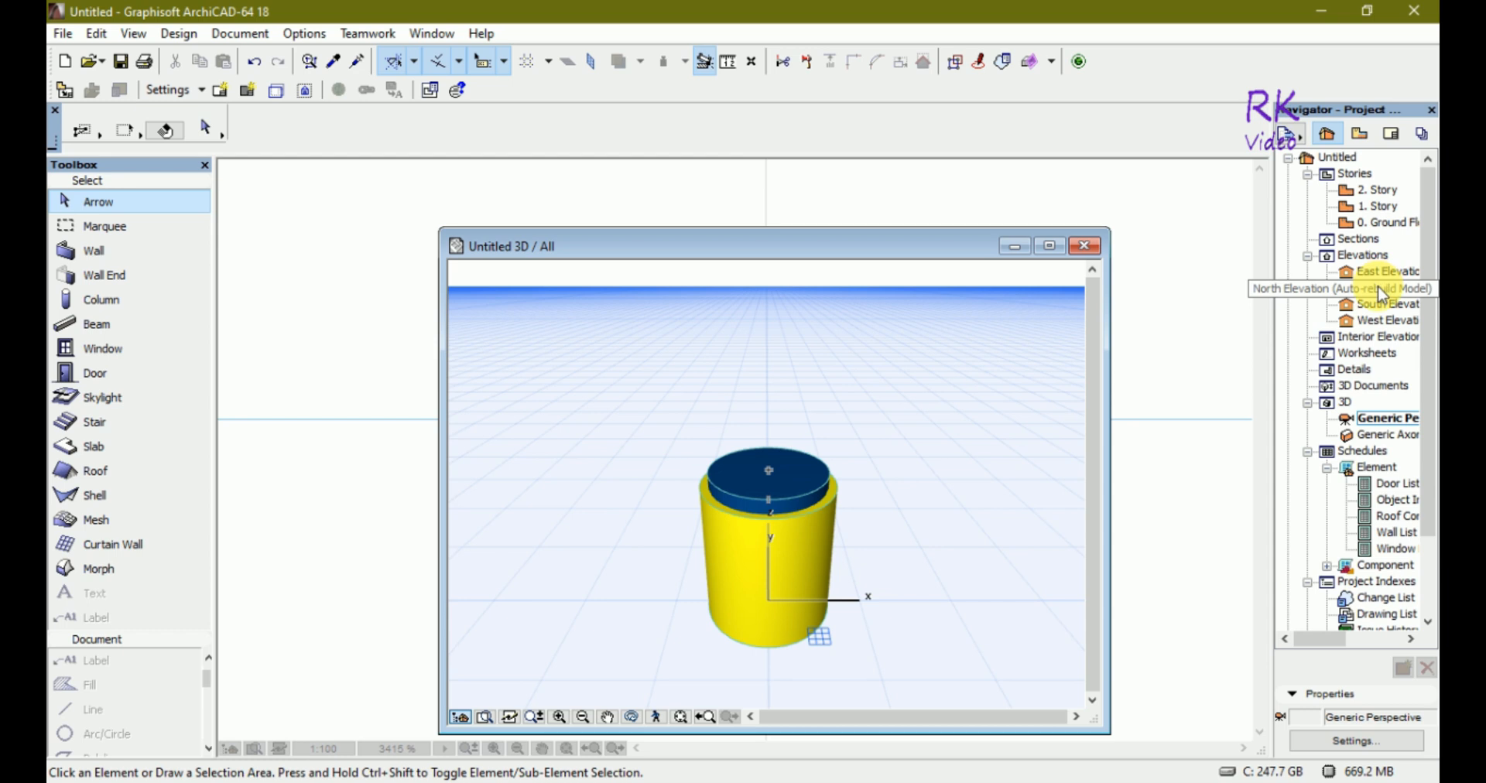
pyautogui.click(899, 539)
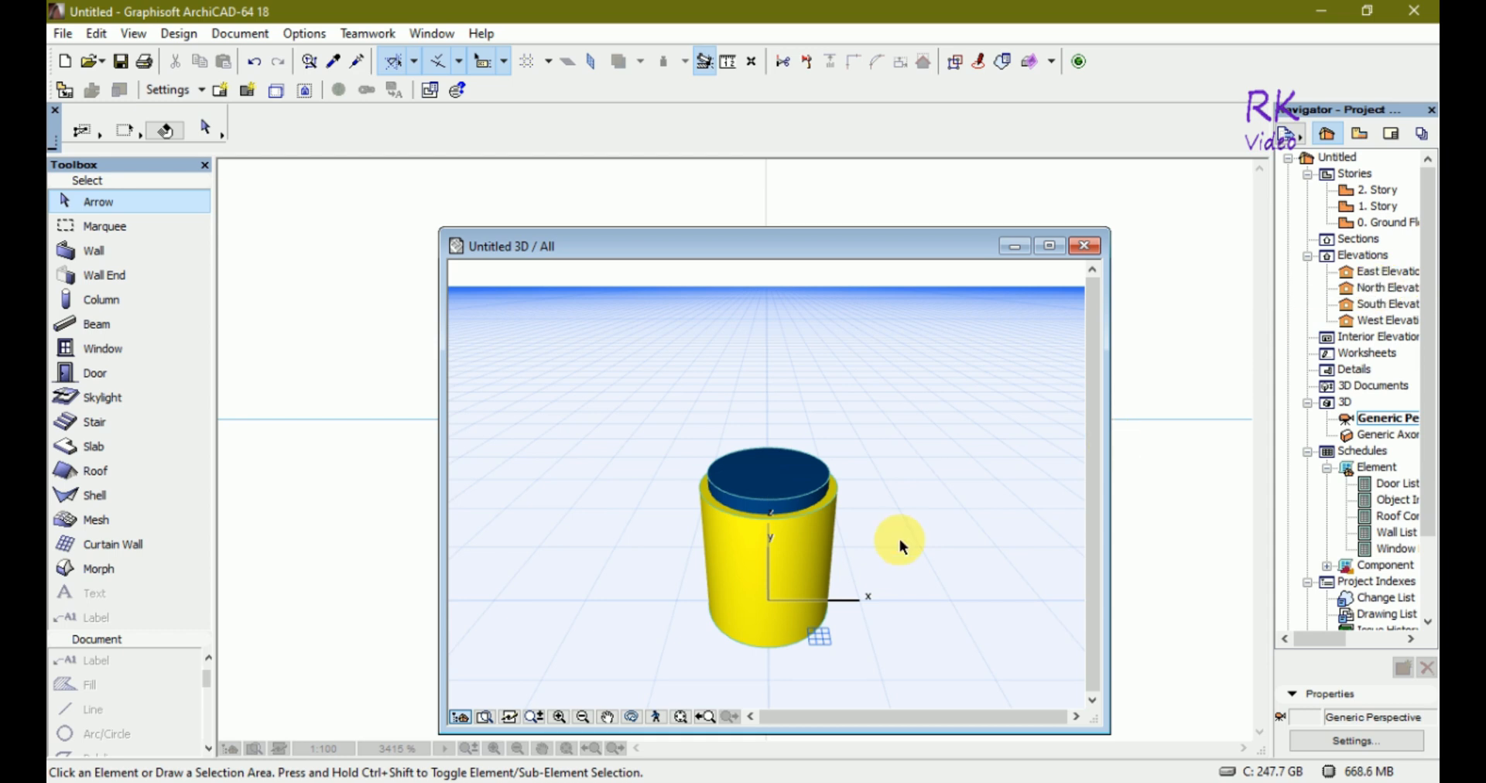
pyautogui.click(817, 502)
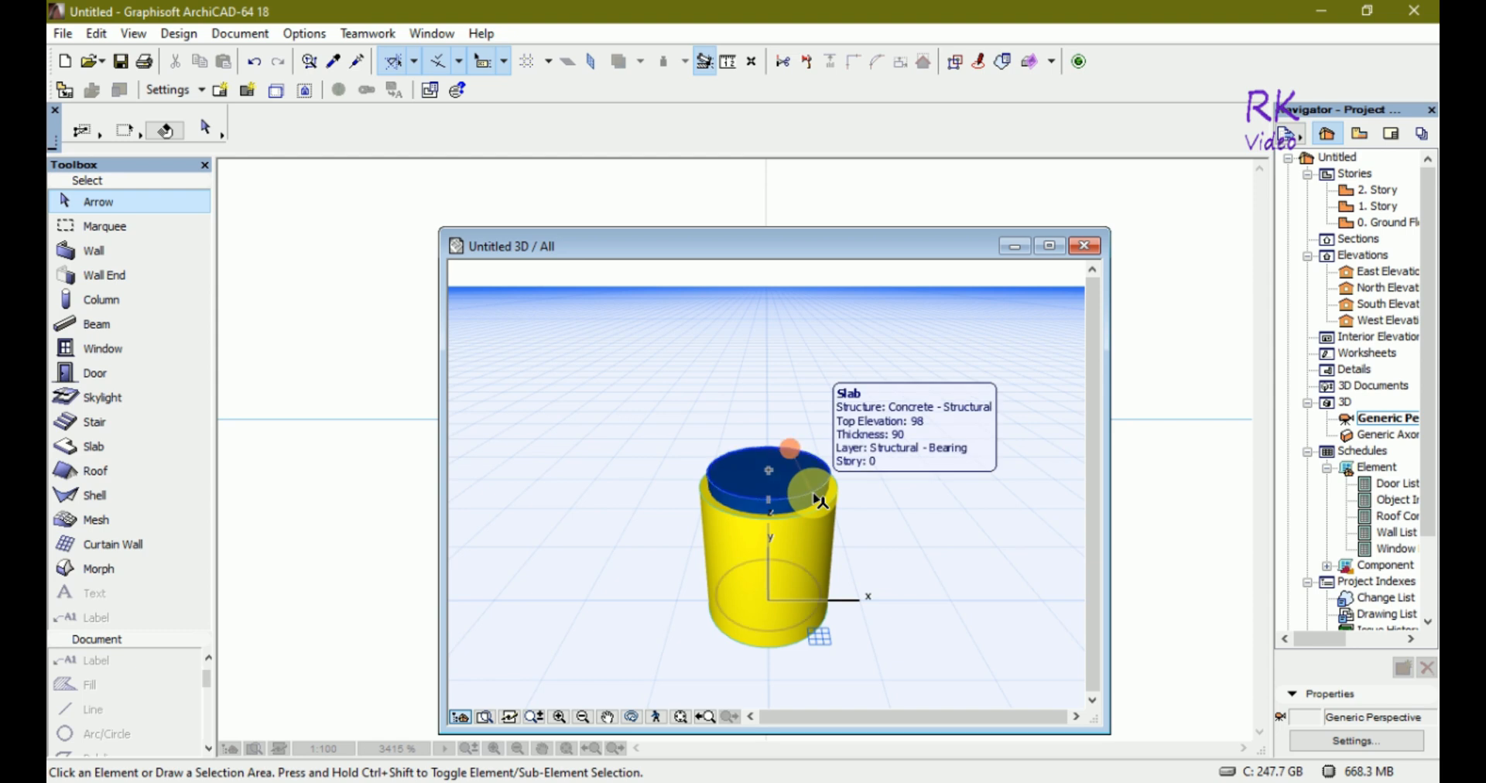
pyautogui.click(958, 611)
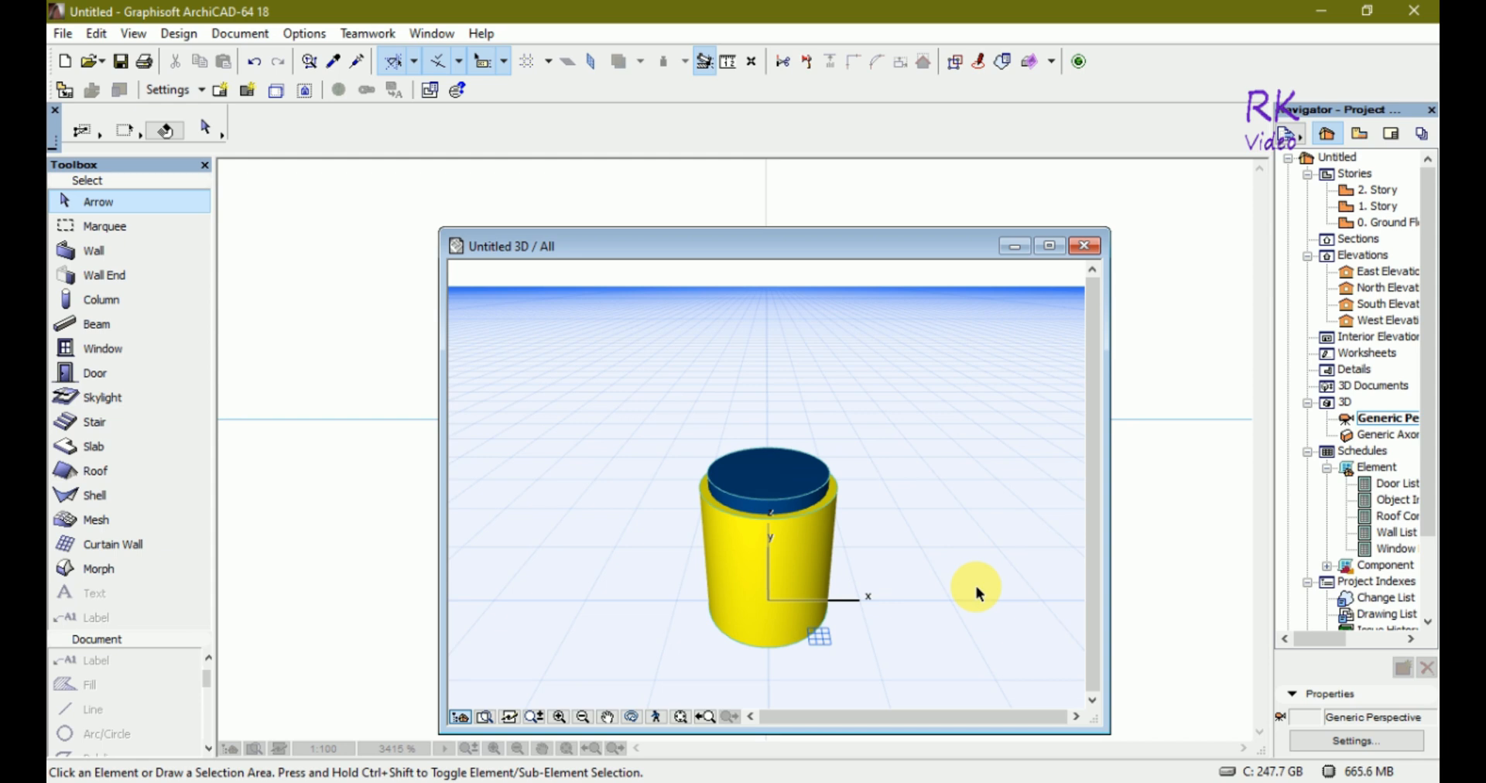
# Convert the yellow outer slab to a morph
pyautogui.click(825, 517)
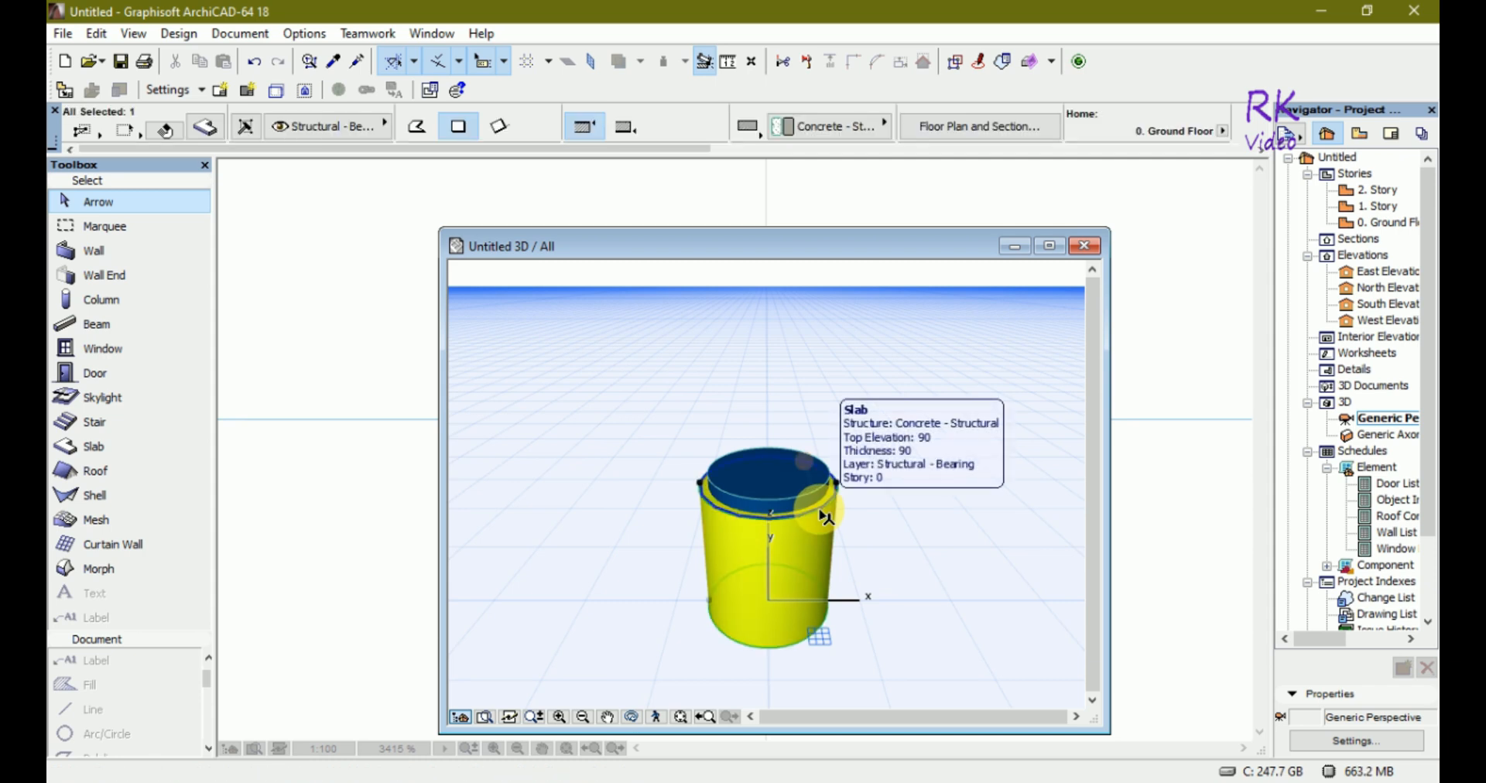
pyautogui.rightClick(821, 511)
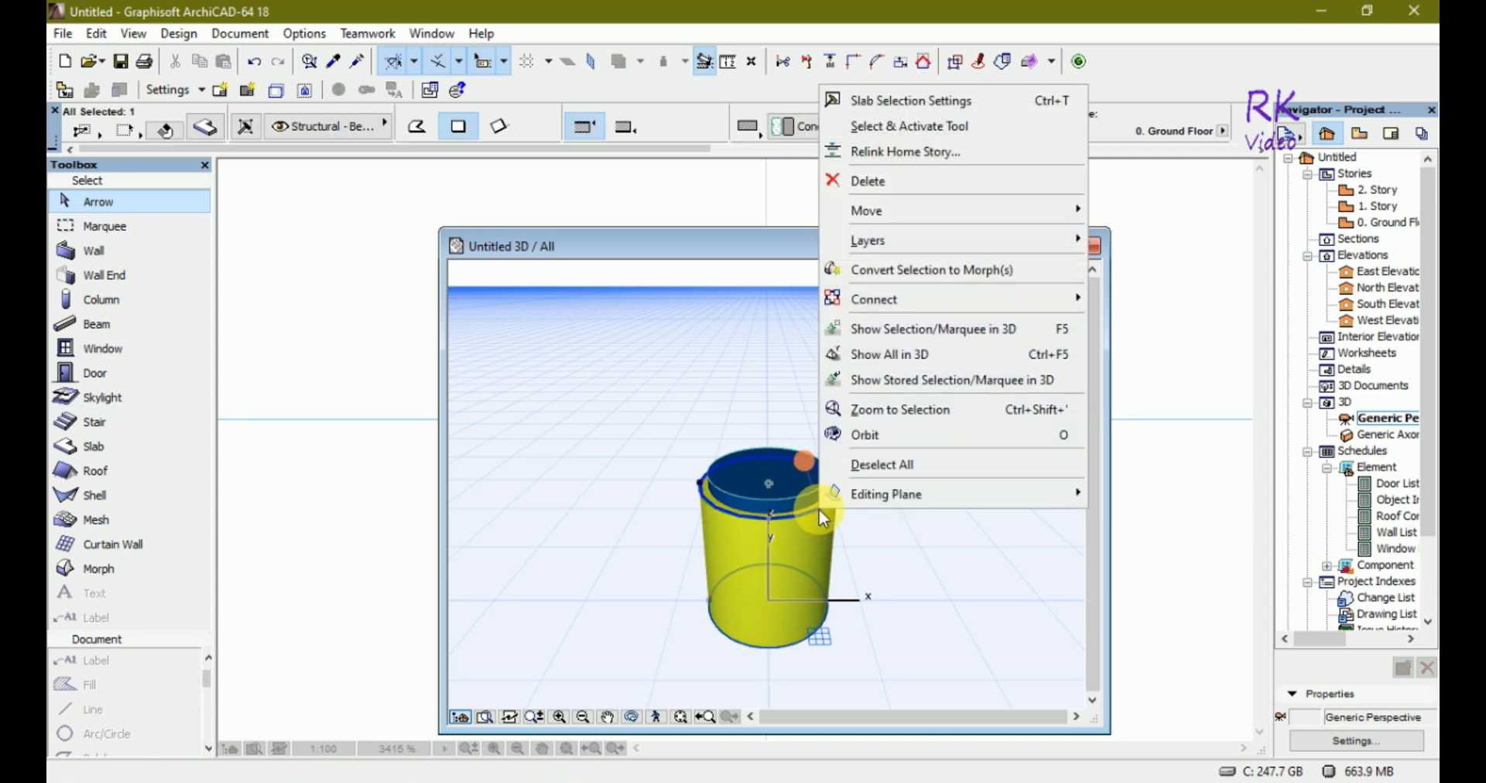
pyautogui.click(962, 271)
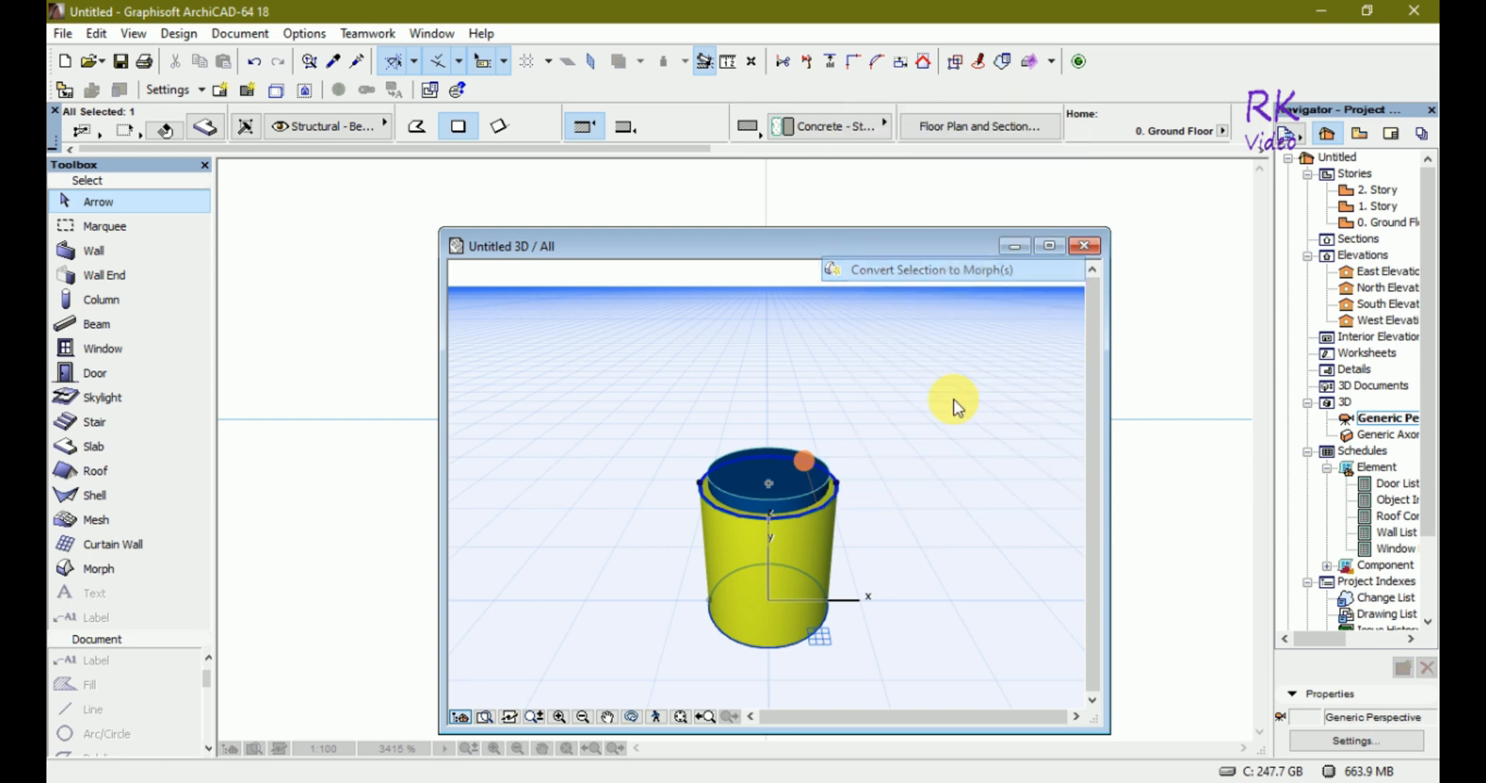
pyautogui.click(886, 302)
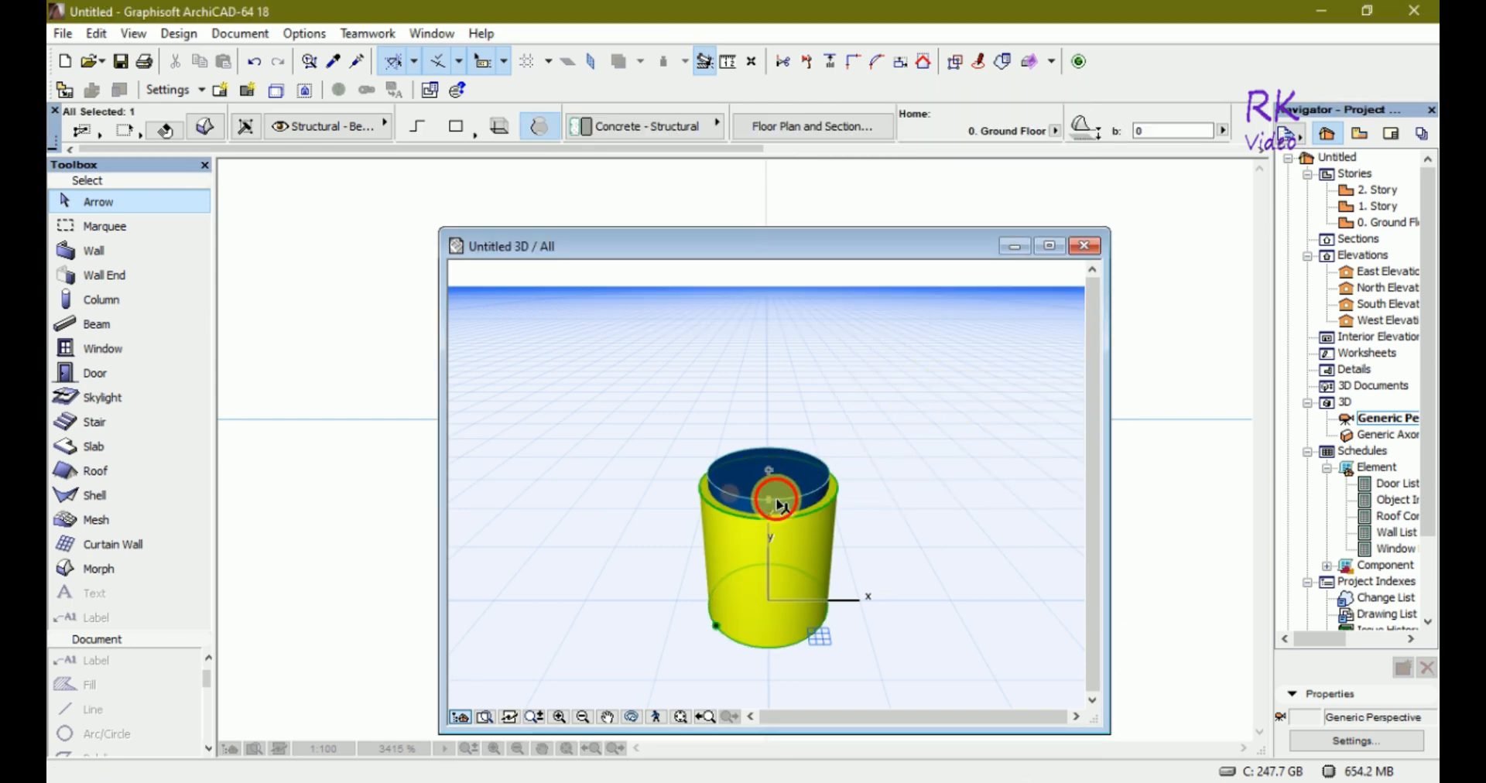
# Convert the blue inner slab to a morph
pyautogui.click(779, 504)
pyautogui.rightClick(780, 507)
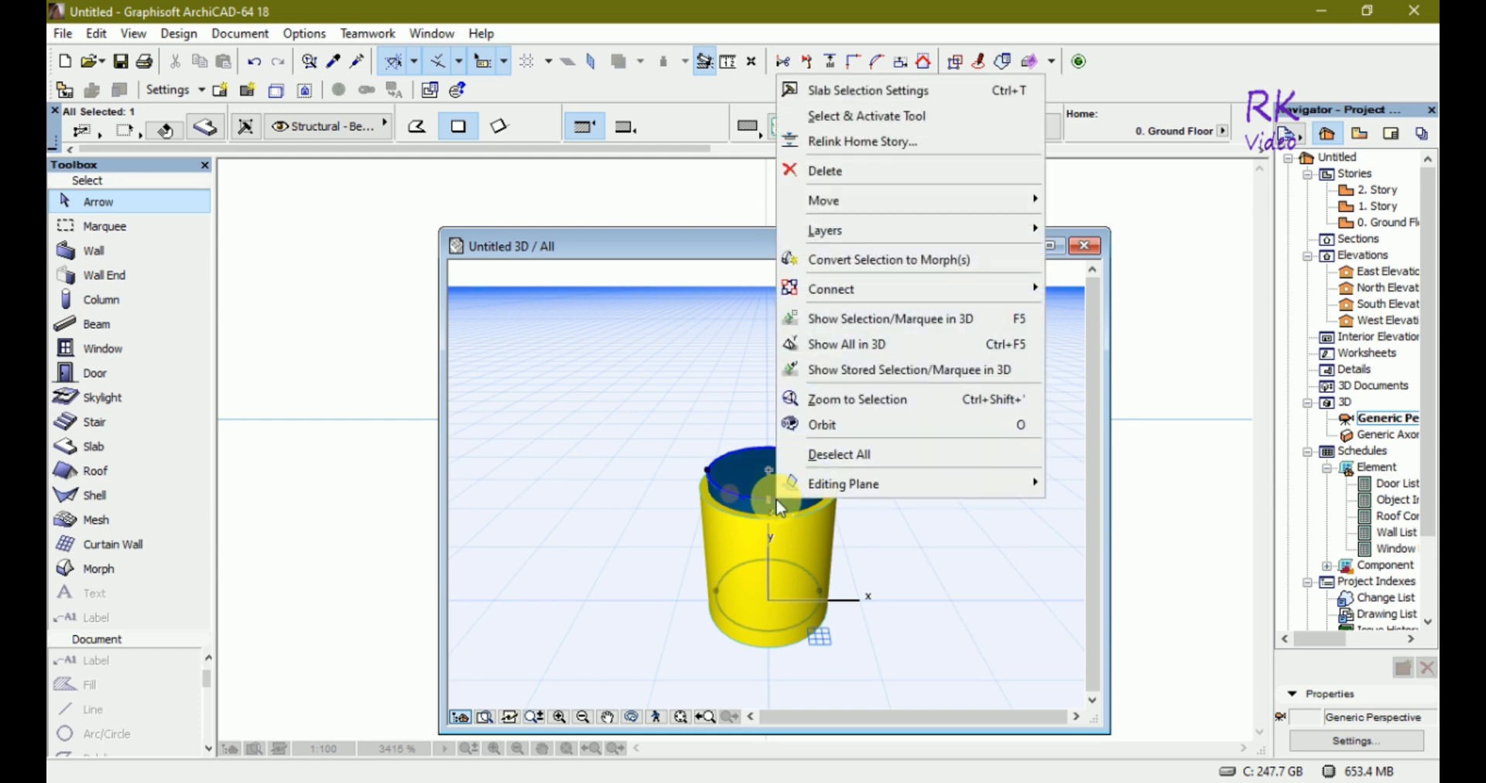
pyautogui.click(888, 260)
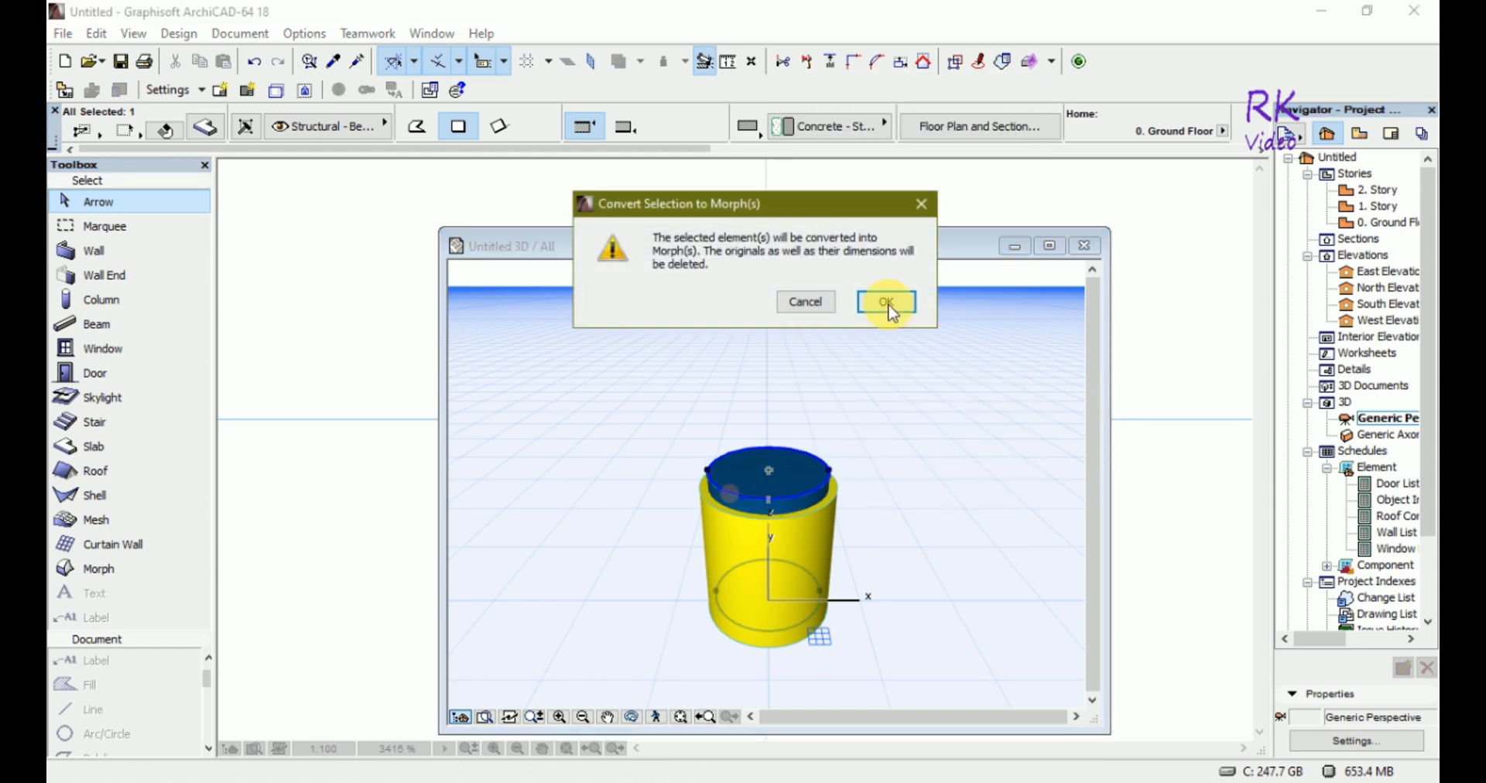
pyautogui.click(886, 301)
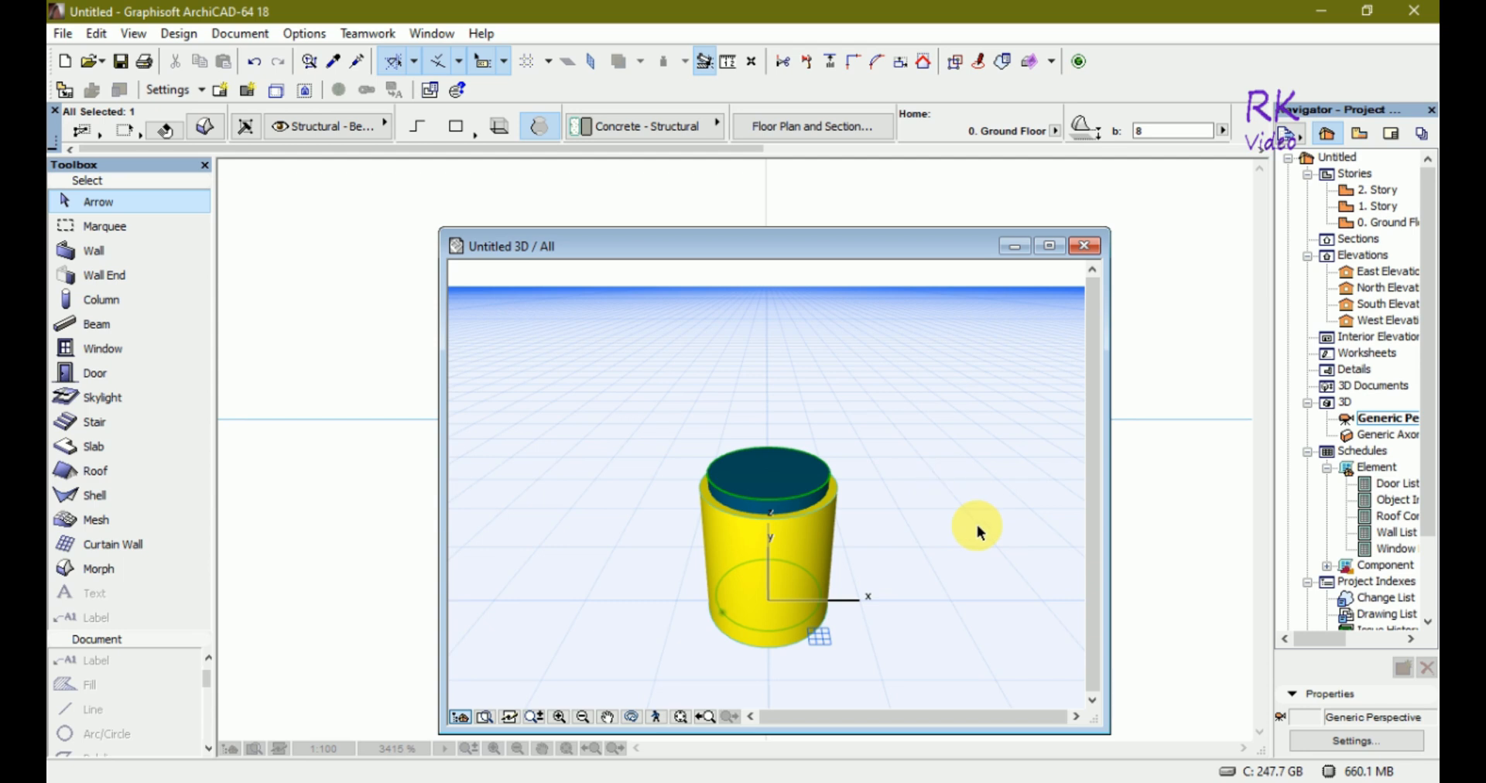
# Try to subtract the yellow outer morph from the blue inner morph, and undo that Boolean operation
pyautogui.rightClick(810, 514)
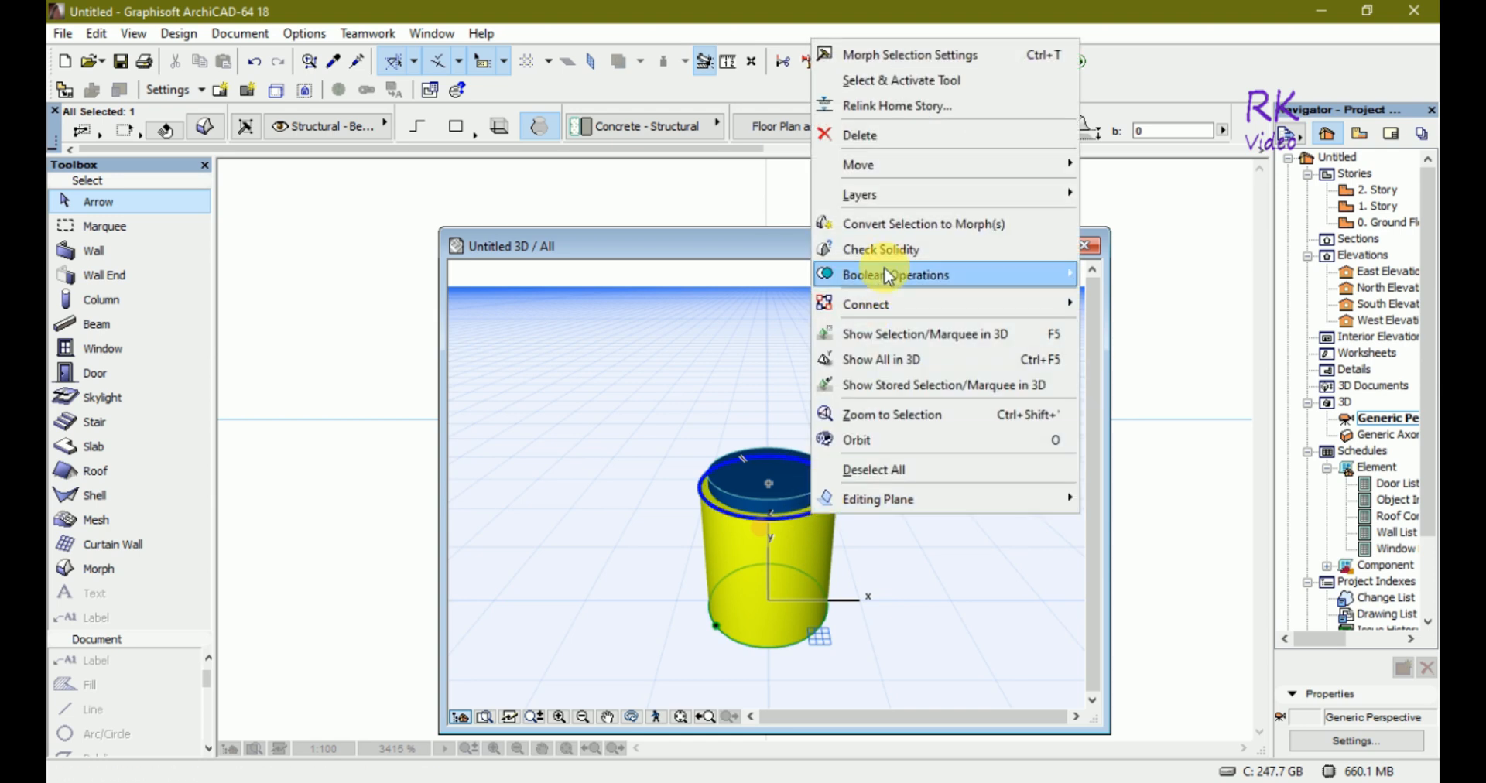
pyautogui.moveTo(1052, 275)
pyautogui.click(1114, 304)
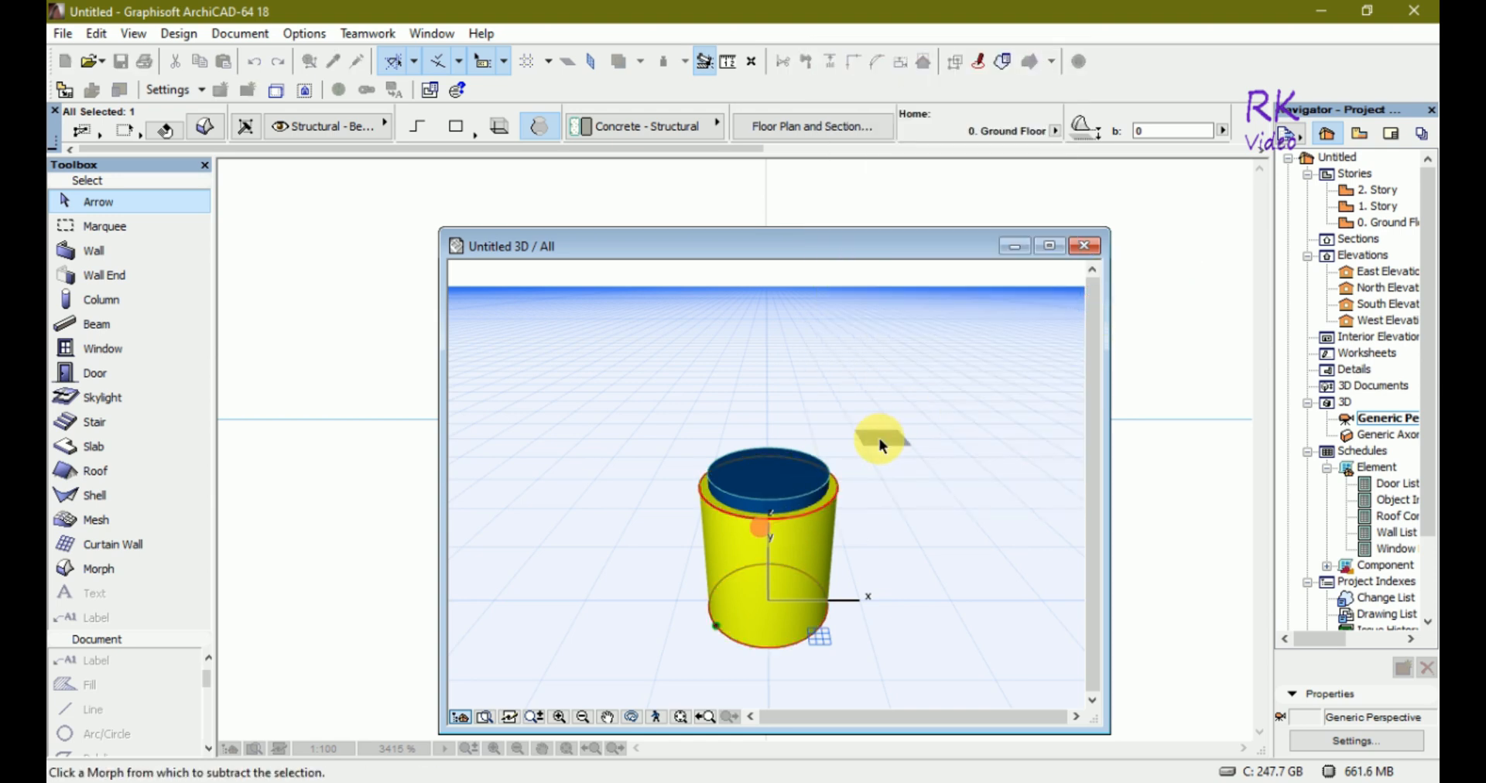
pyautogui.click(795, 499)
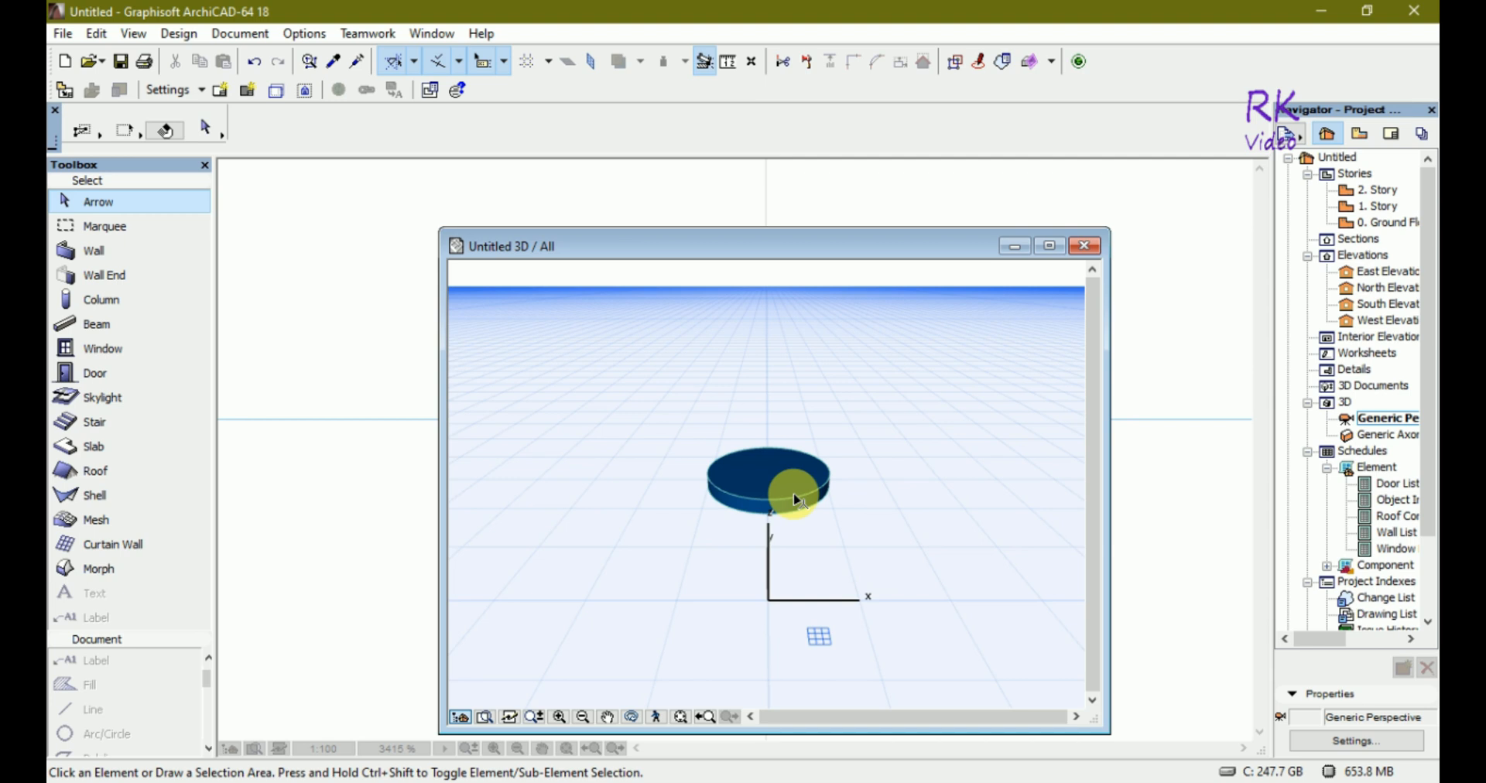
pyautogui.click(793, 492)
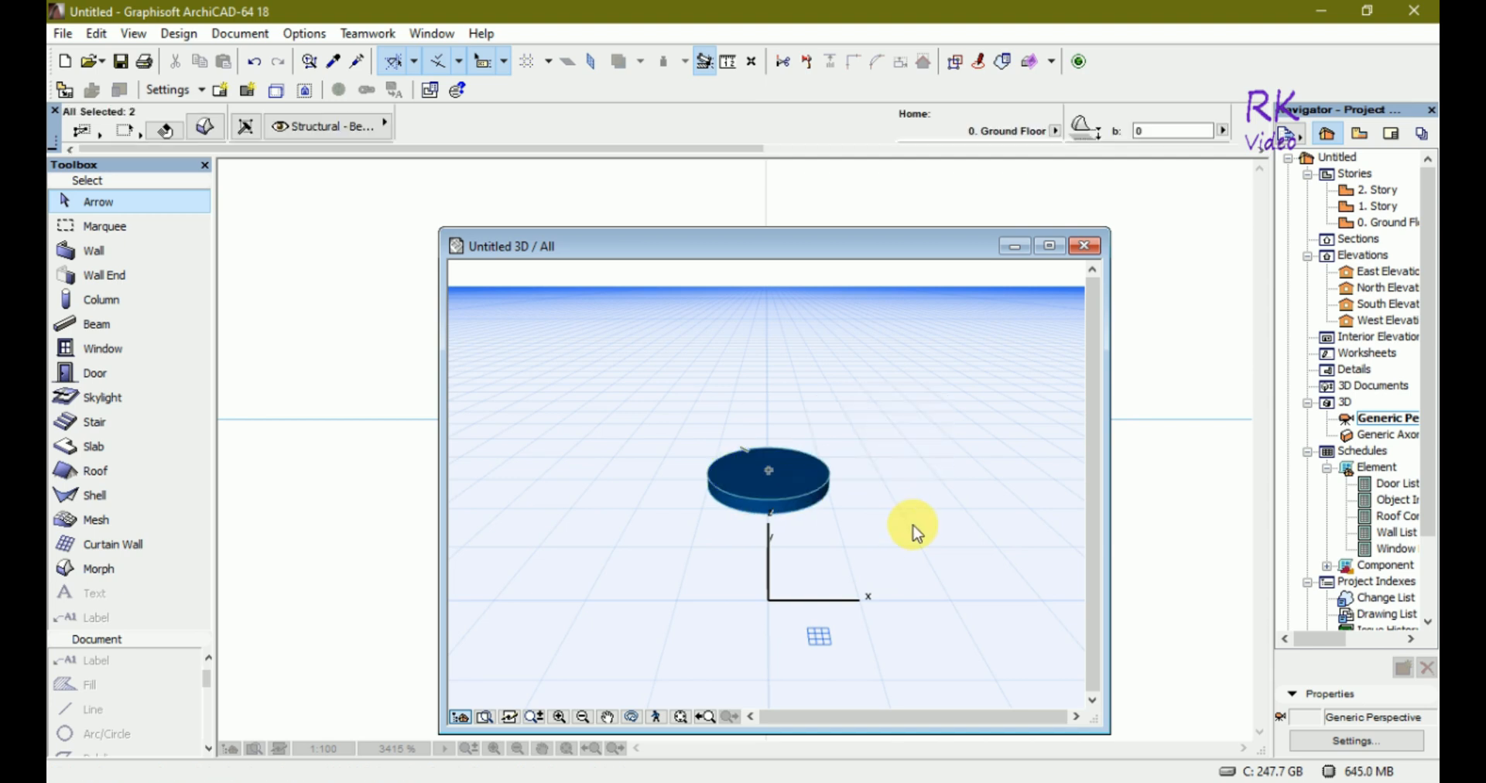
pyautogui.hotkey('ctrl', 'z')
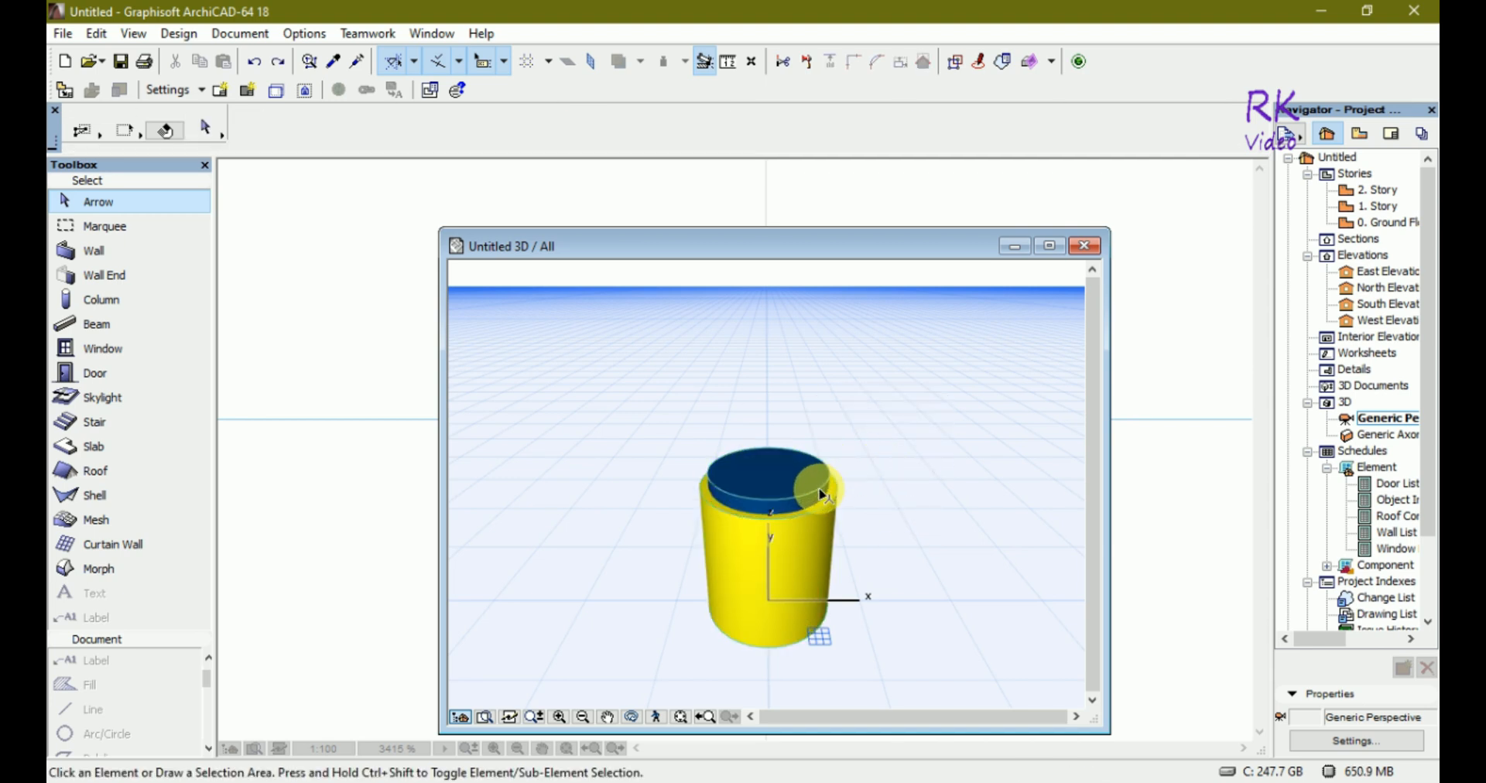
# Subtract the blue inner morph from the yellow outer morph to hollow out the cylinder
pyautogui.click(822, 496)
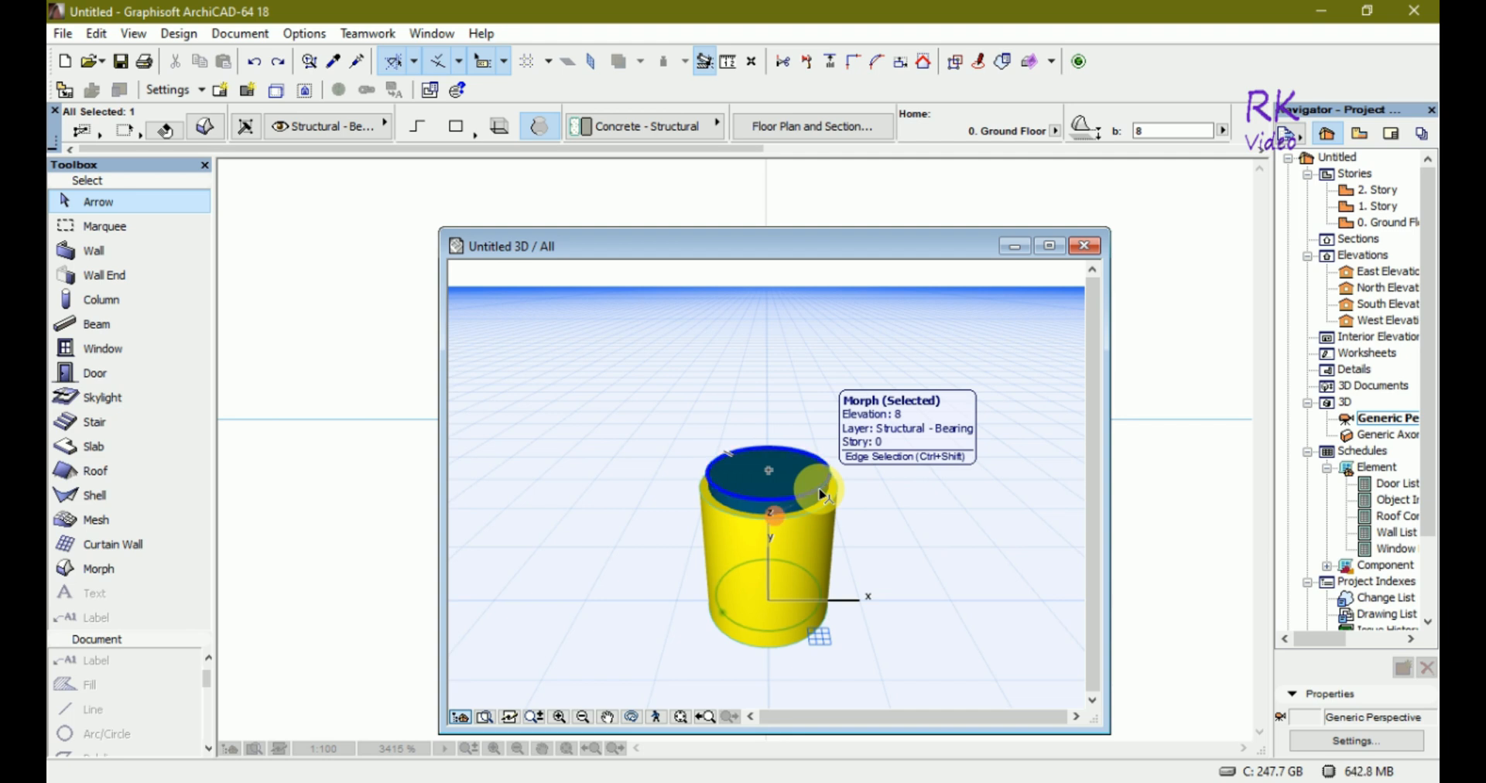
pyautogui.click(820, 491)
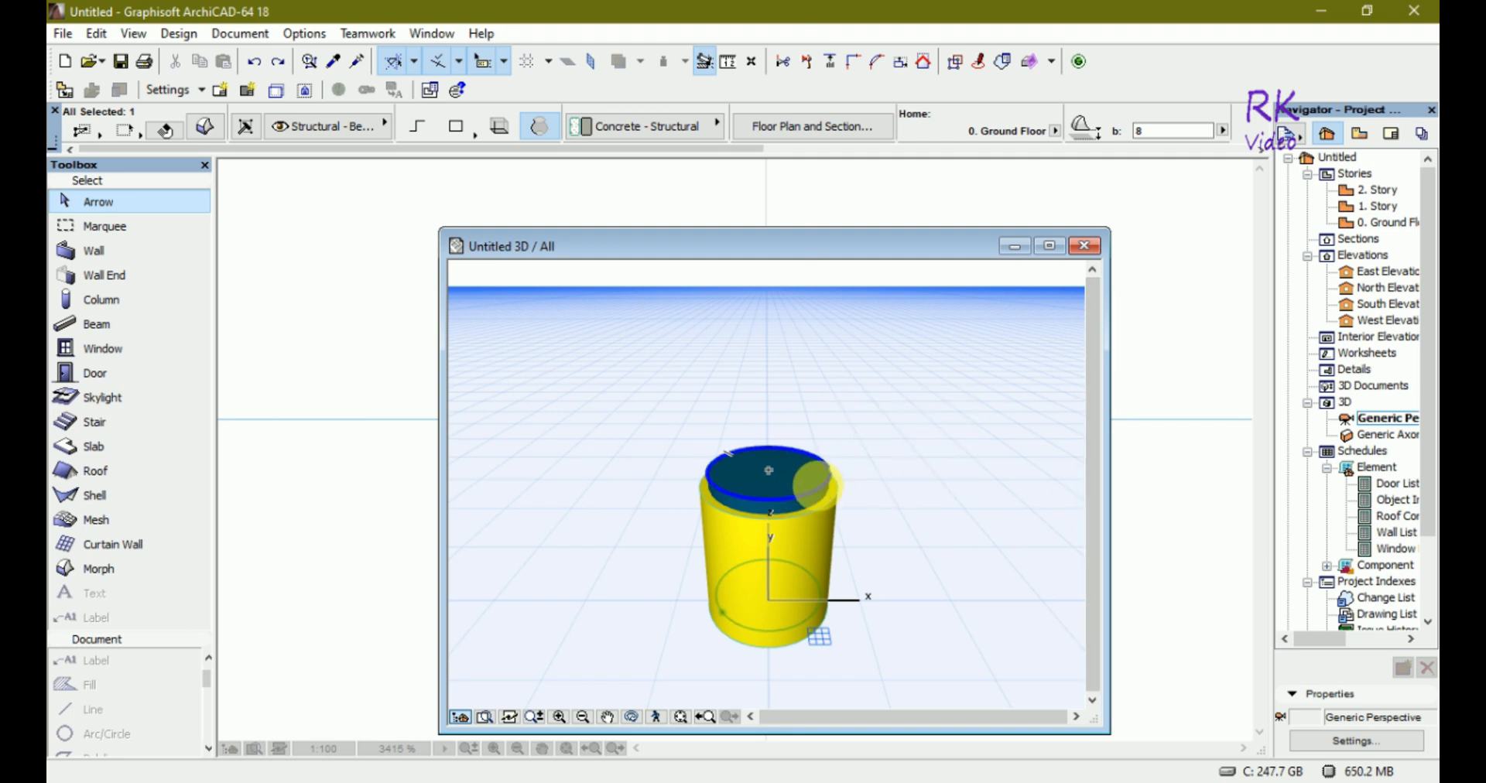
pyautogui.rightClick(820, 491)
pyautogui.moveTo(999, 246)
pyautogui.click(1120, 273)
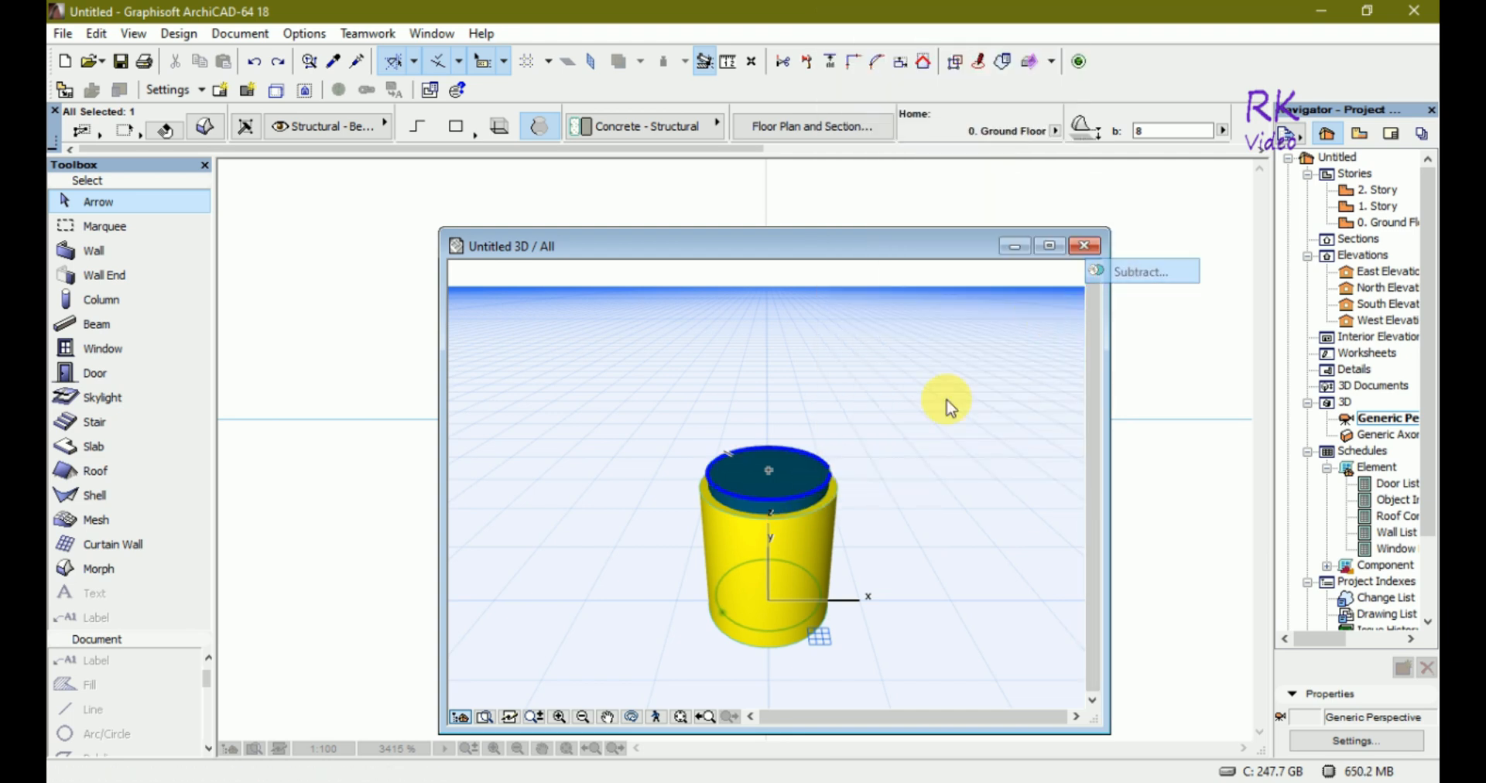
pyautogui.click(802, 523)
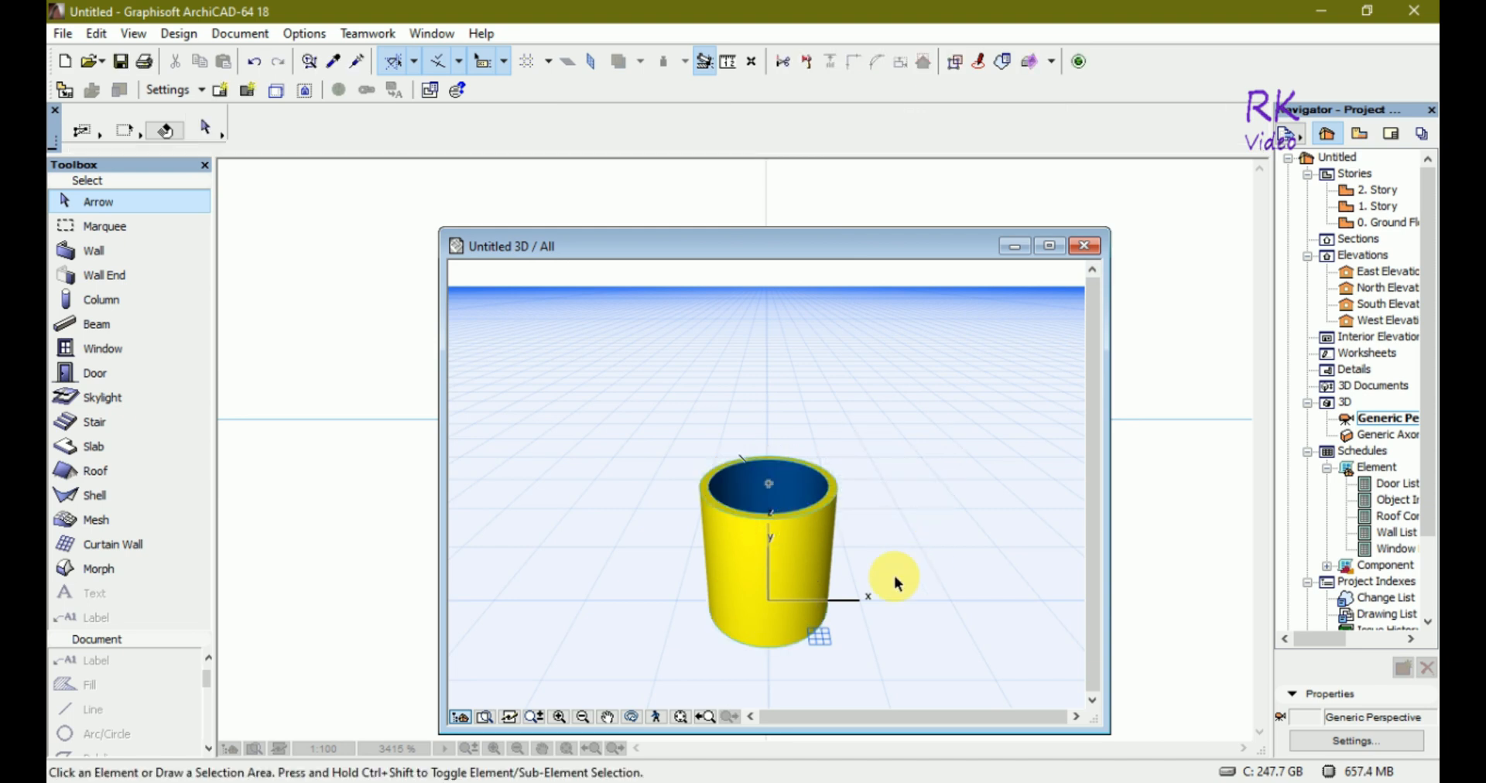
# Override the hollowed cylinder morph's surface with Paint - Cobalt Blue
pyautogui.keyDown('shift'); pyautogui.moveTo(895, 585); pyautogui.dragTo(978, 614, button='middle'); pyautogui.keyUp('shift')
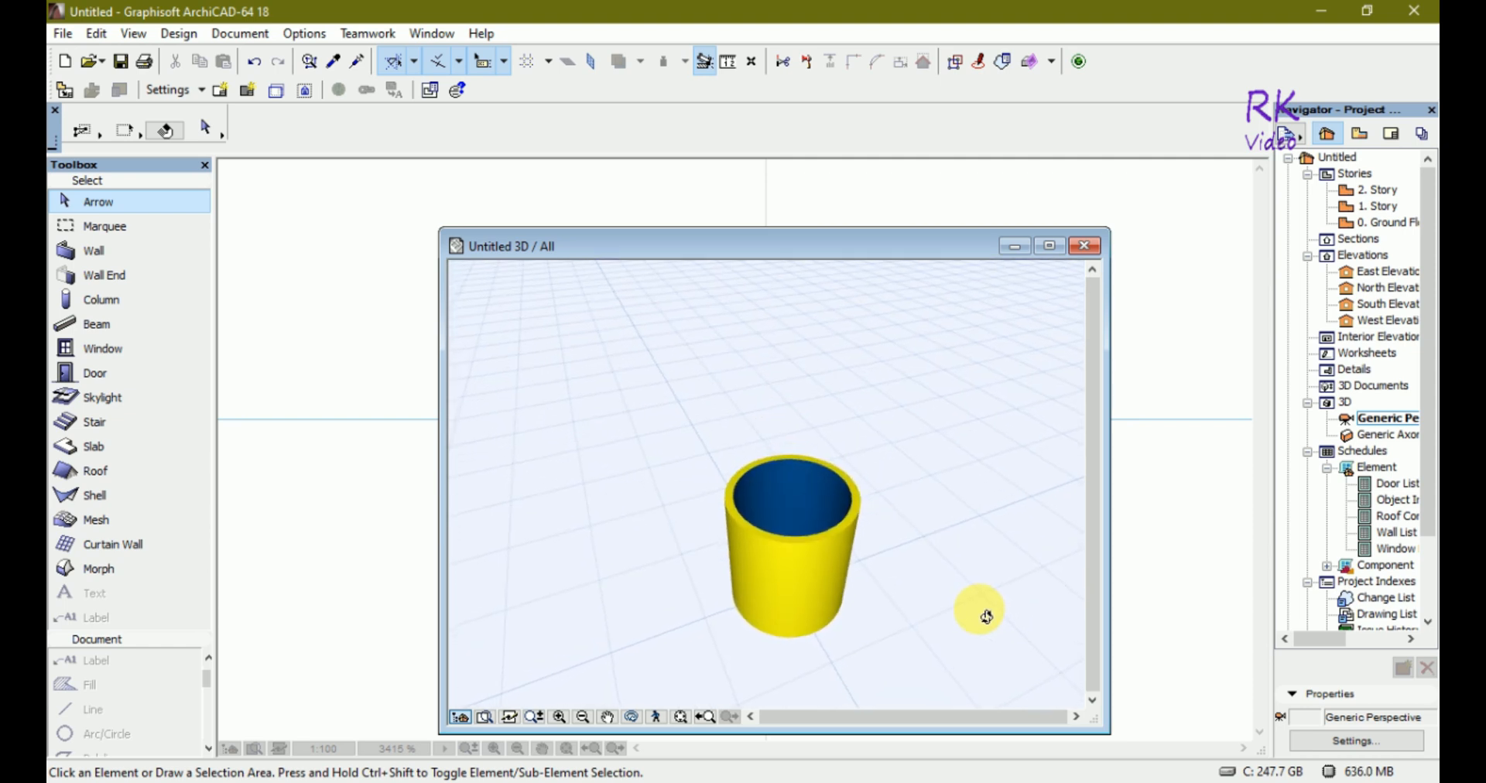
pyautogui.click(814, 473)
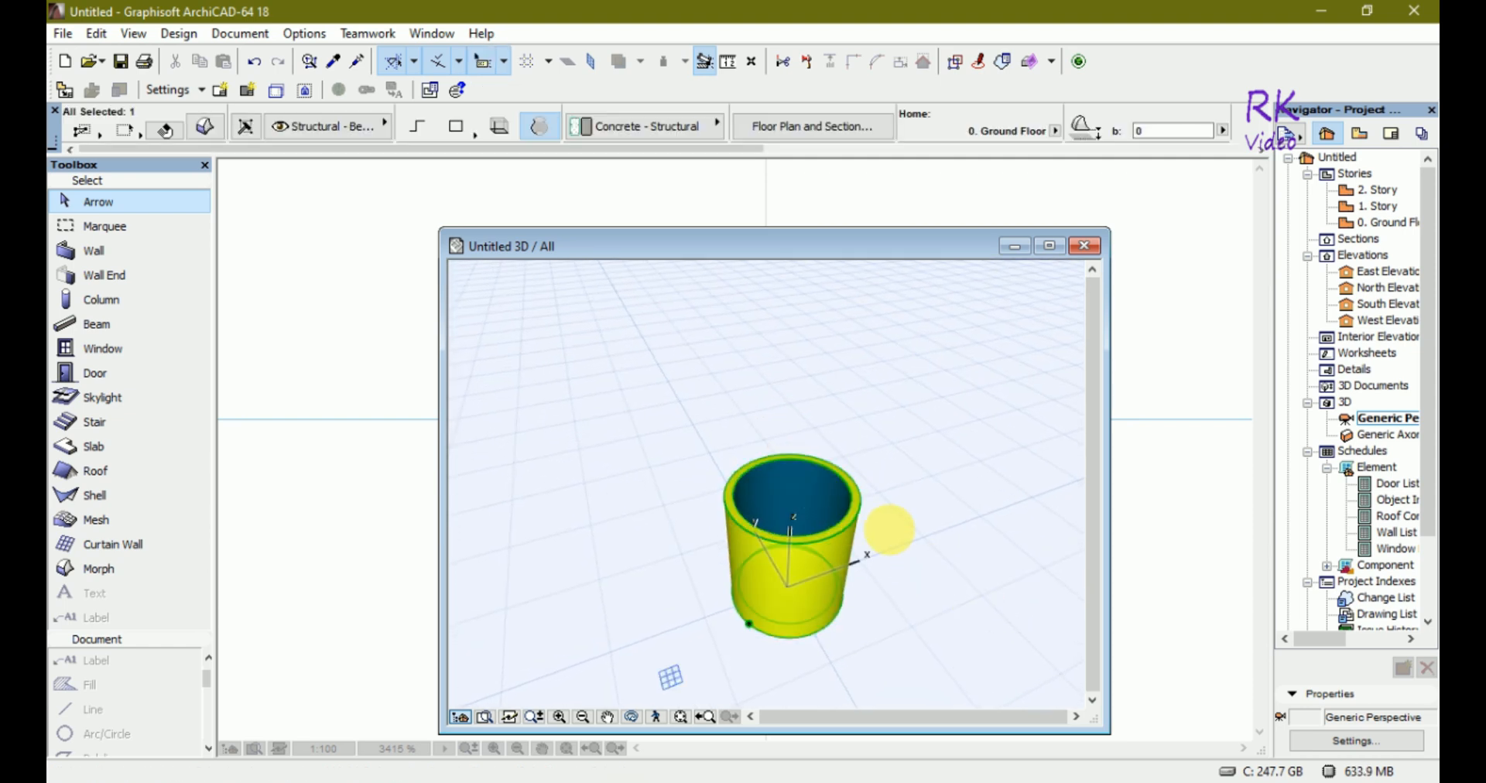
pyautogui.click(207, 132)
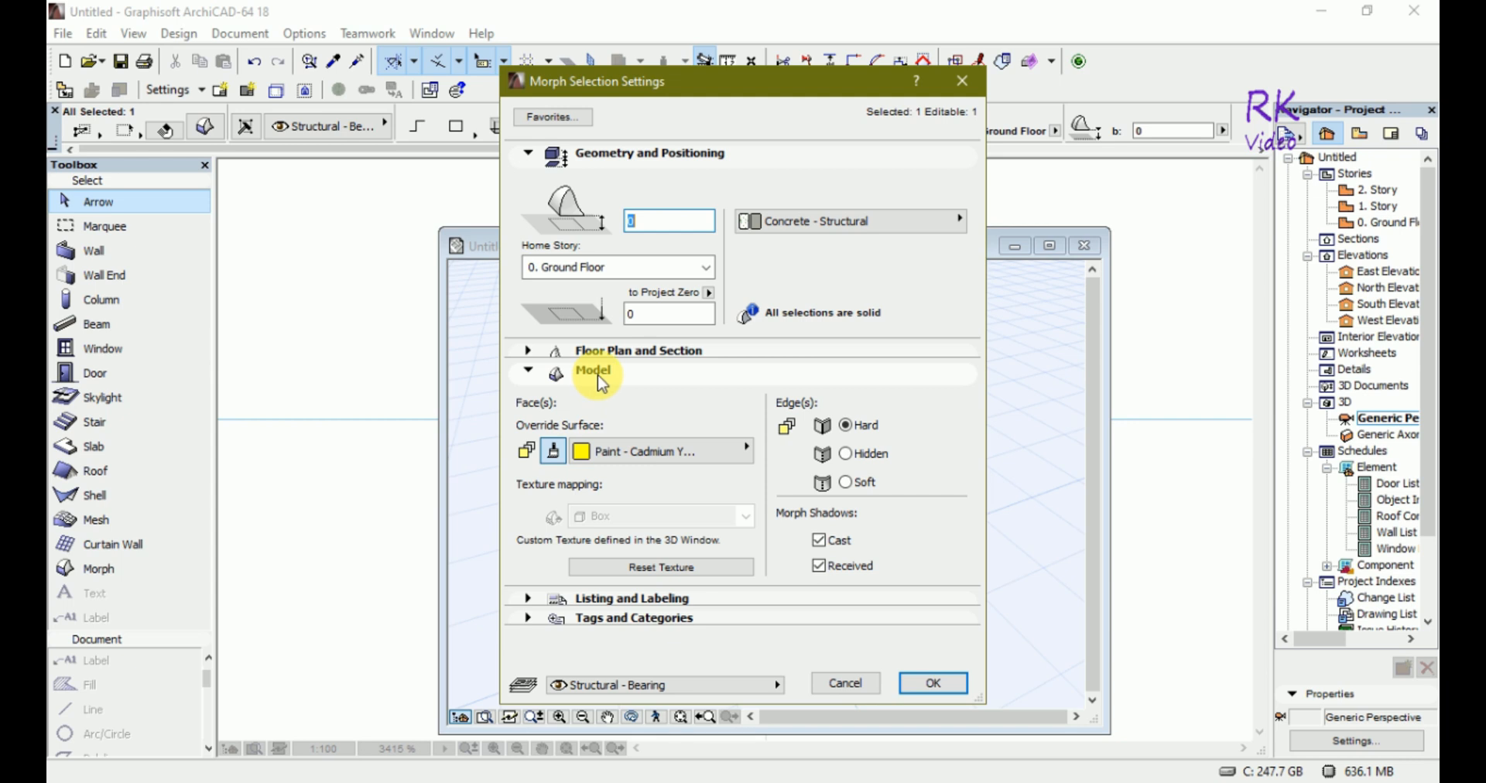
pyautogui.click(745, 451)
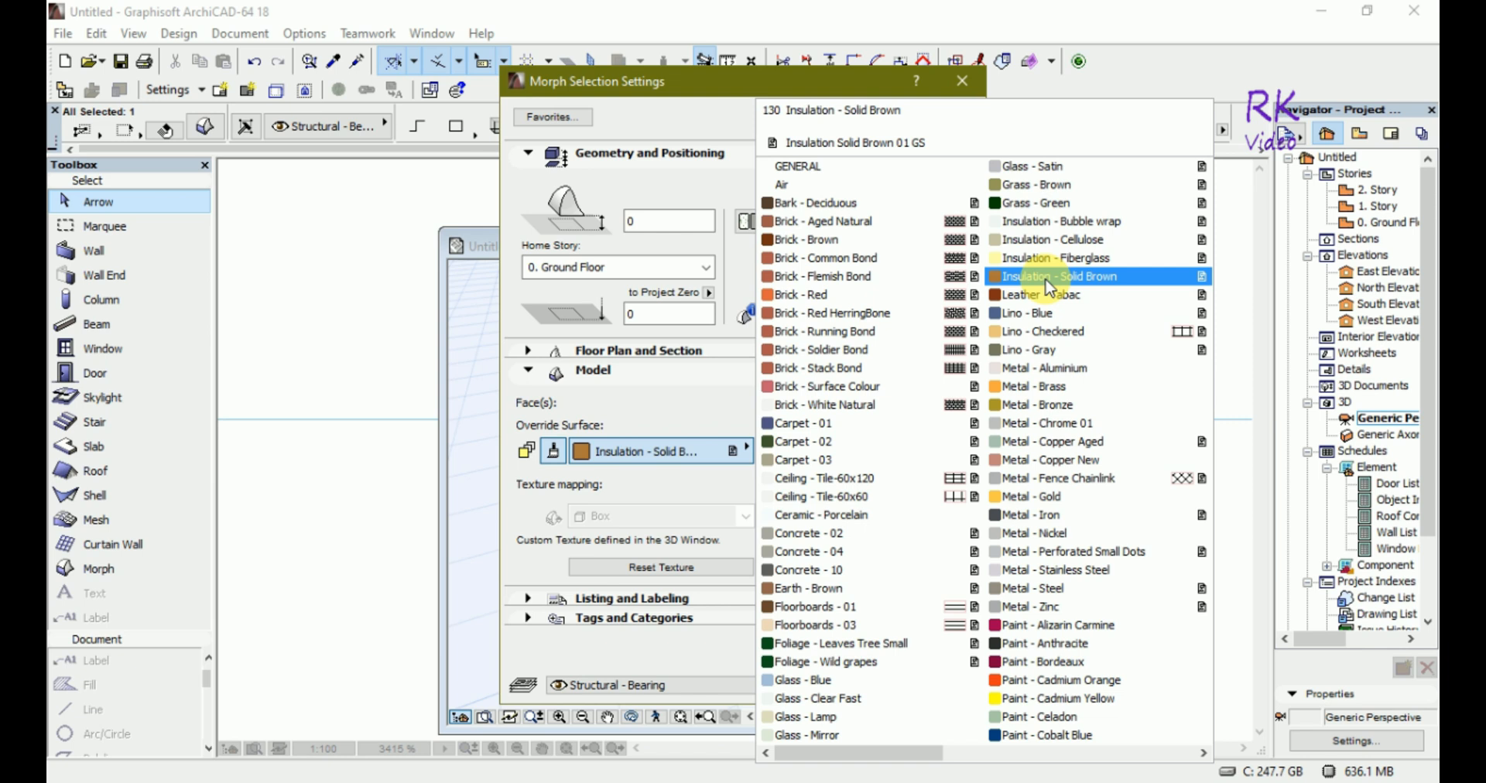
pyautogui.click(1064, 736)
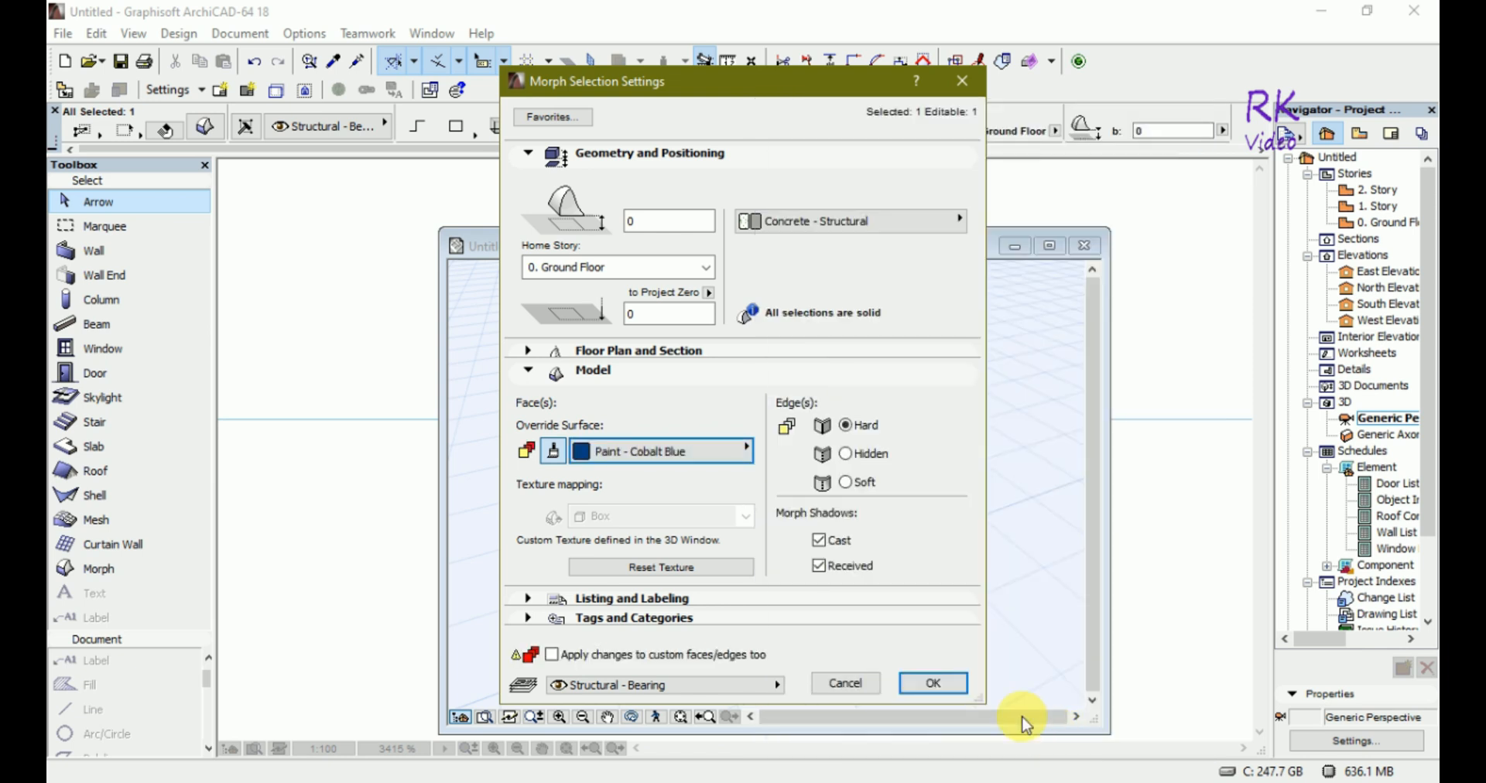
pyautogui.click(945, 680)
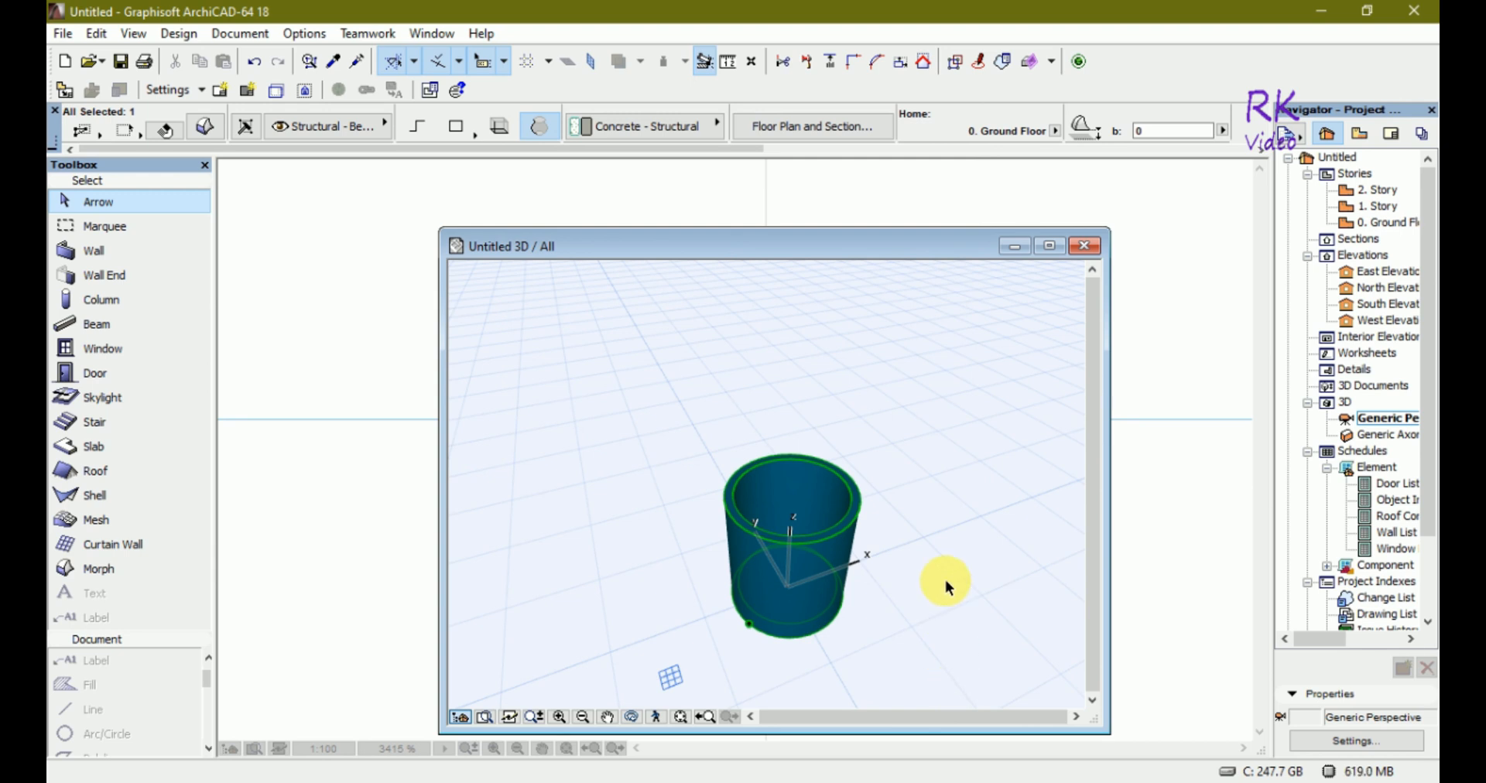
pyautogui.click(946, 581)
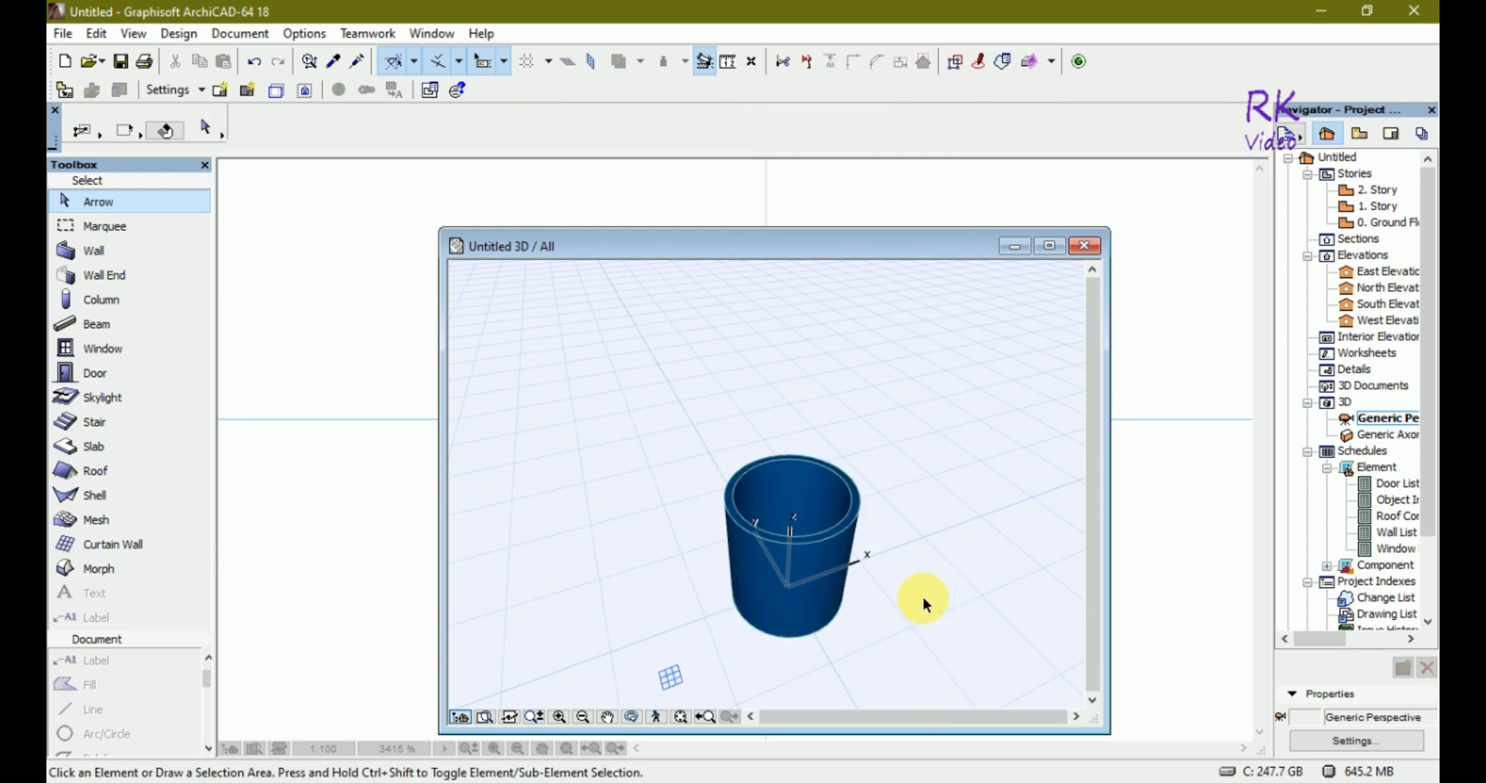
# Open the Ground Floor plan with the cup's two concentric circles and restore it to a floating window
pyautogui.keyDown('shift'); pyautogui.moveTo(931, 550); pyautogui.dragTo(933, 588, button='middle'); pyautogui.keyUp('shift')
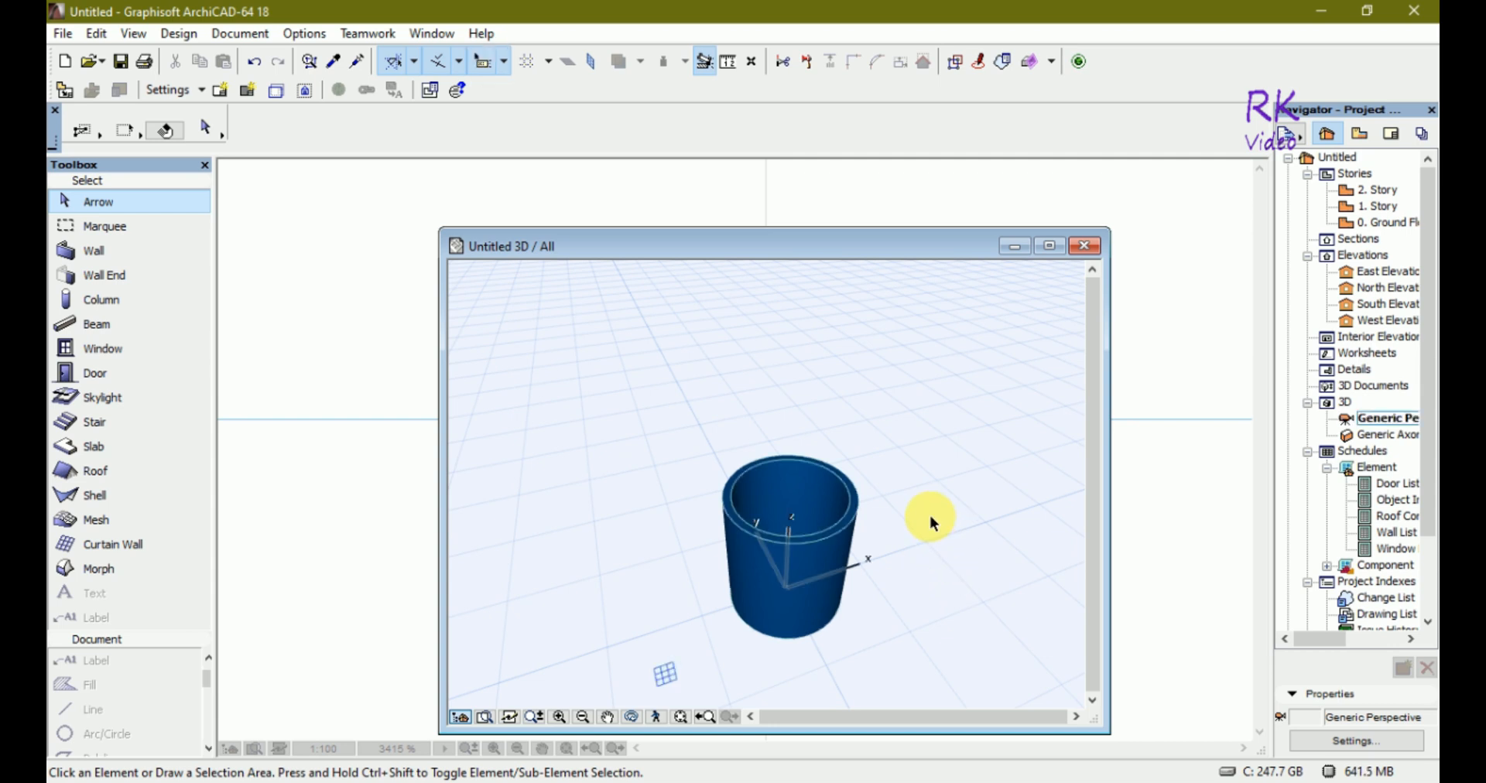
pyautogui.press('F2')
pyautogui.scroll(-5, 544, 552)
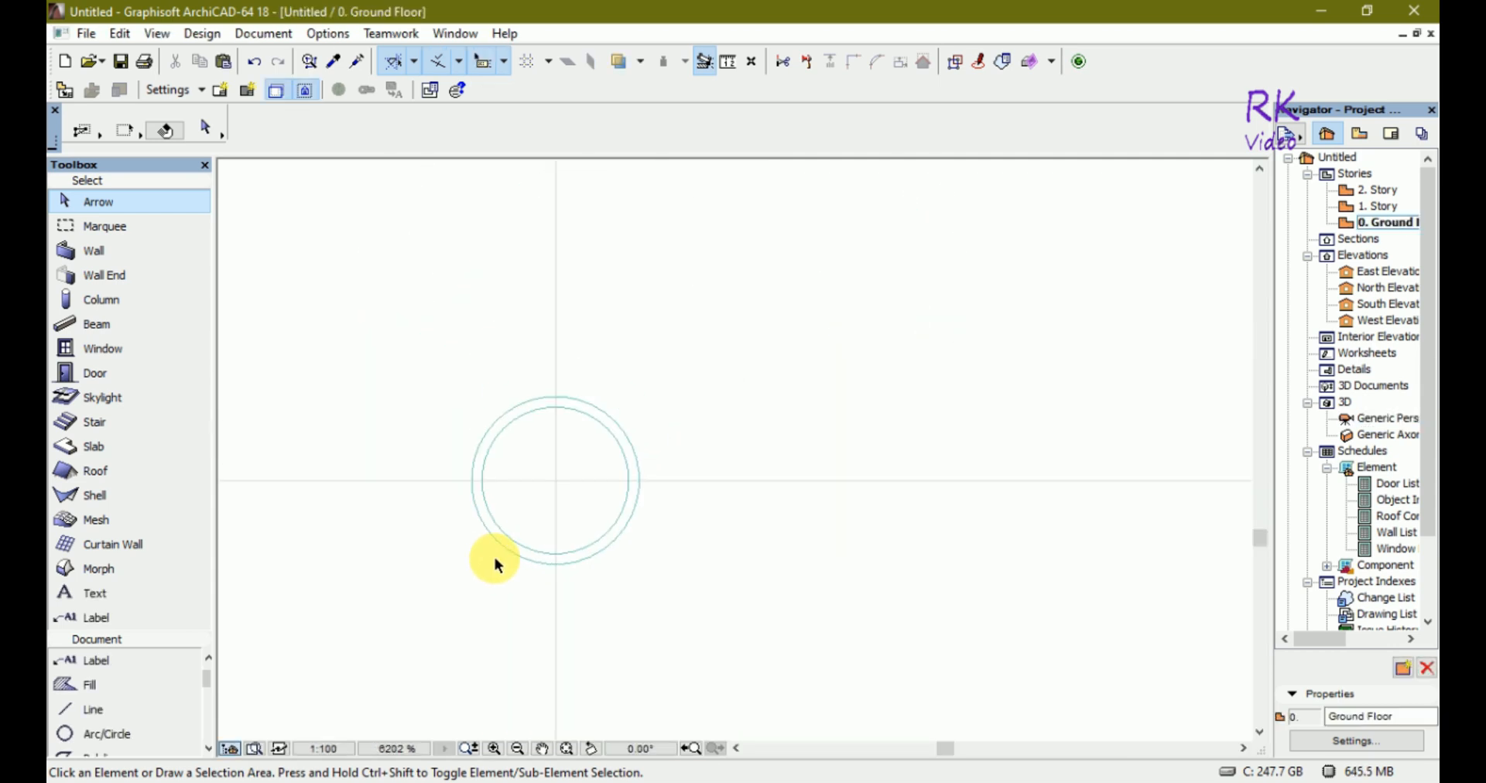
pyautogui.scroll(-4, 457, 497)
pyautogui.scroll(5, 541, 503)
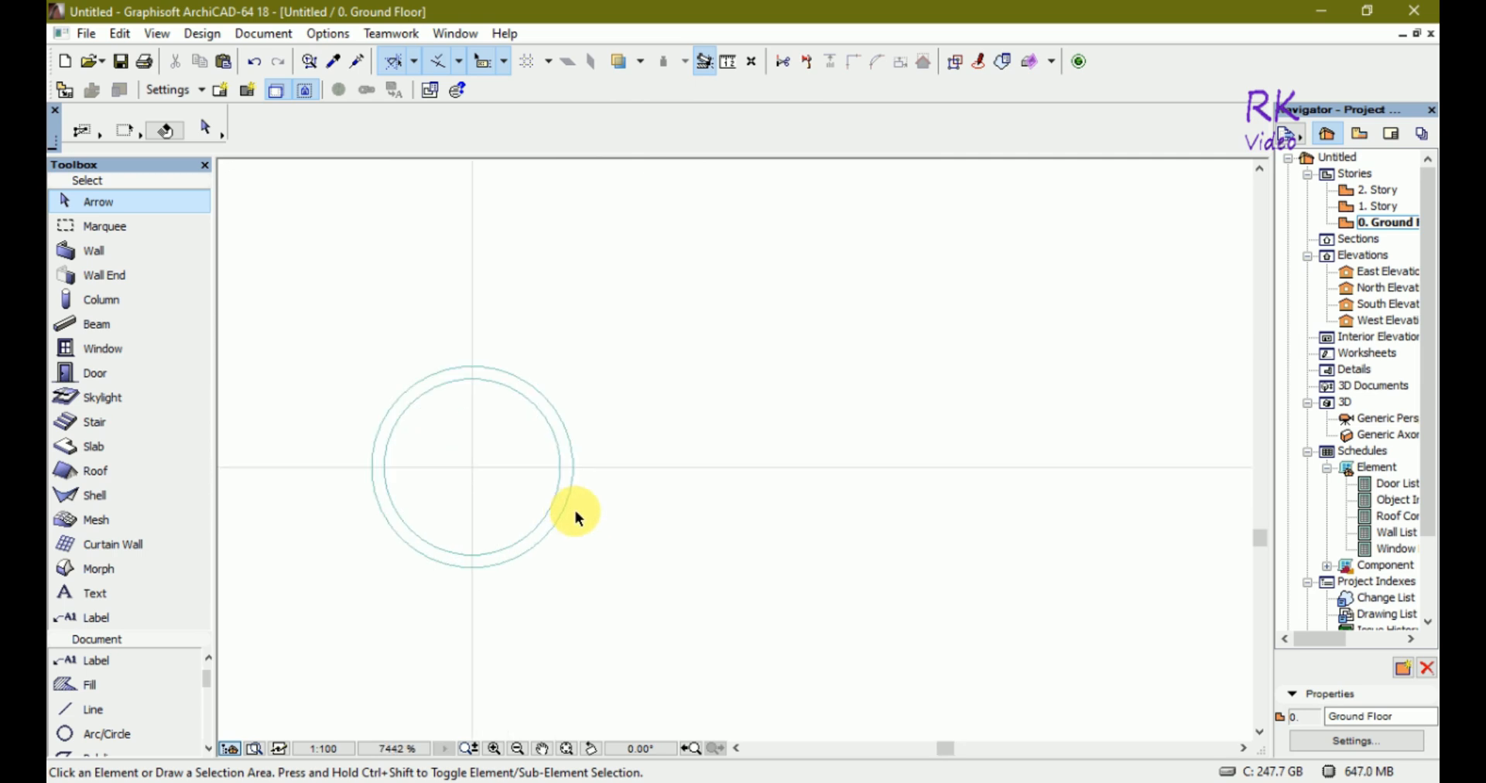
pyautogui.click(1421, 32)
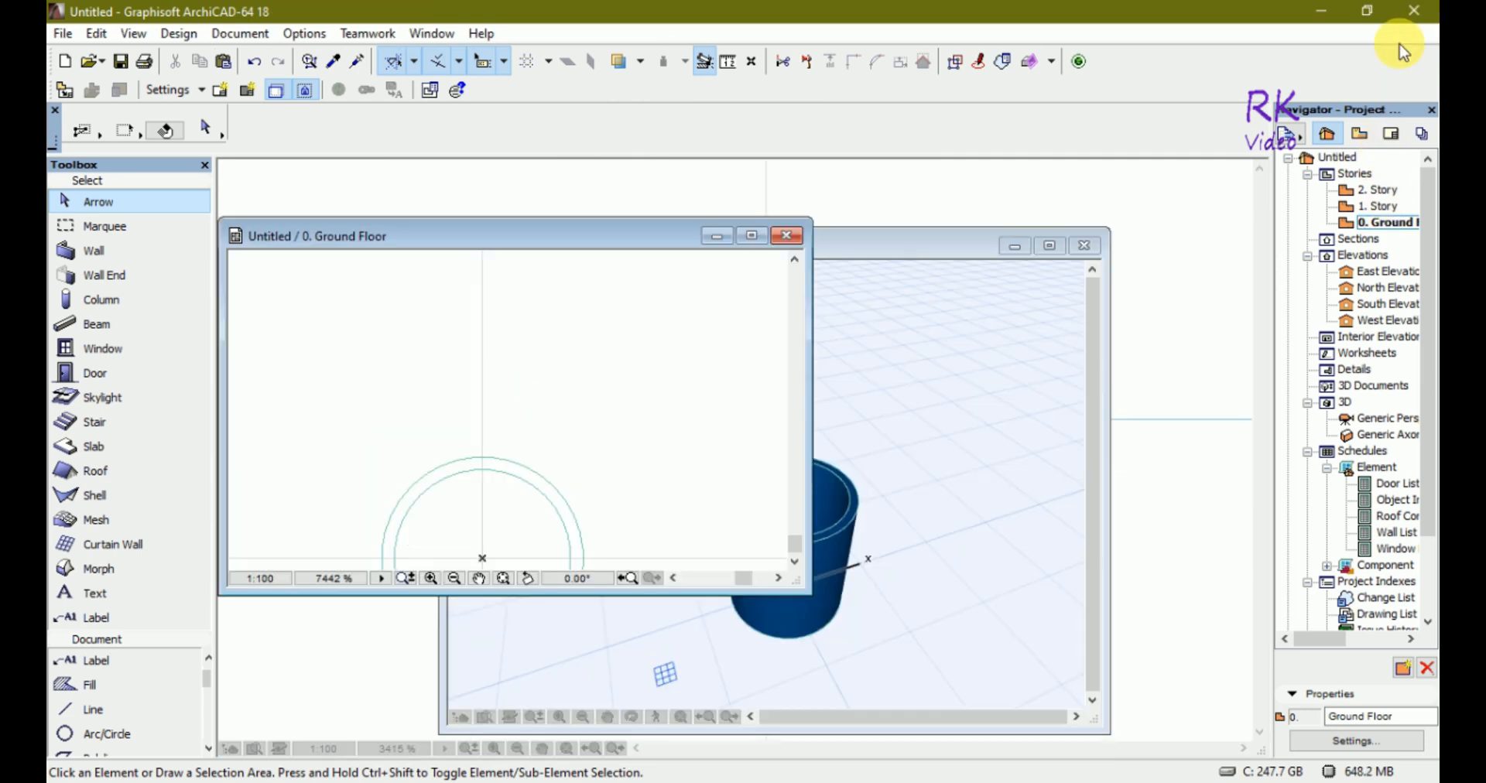
# Close the North Elevation window and bring the Ground Floor plan window in front of the 3D window
pyautogui.moveTo(906, 238); pyautogui.dragTo(607, 222)
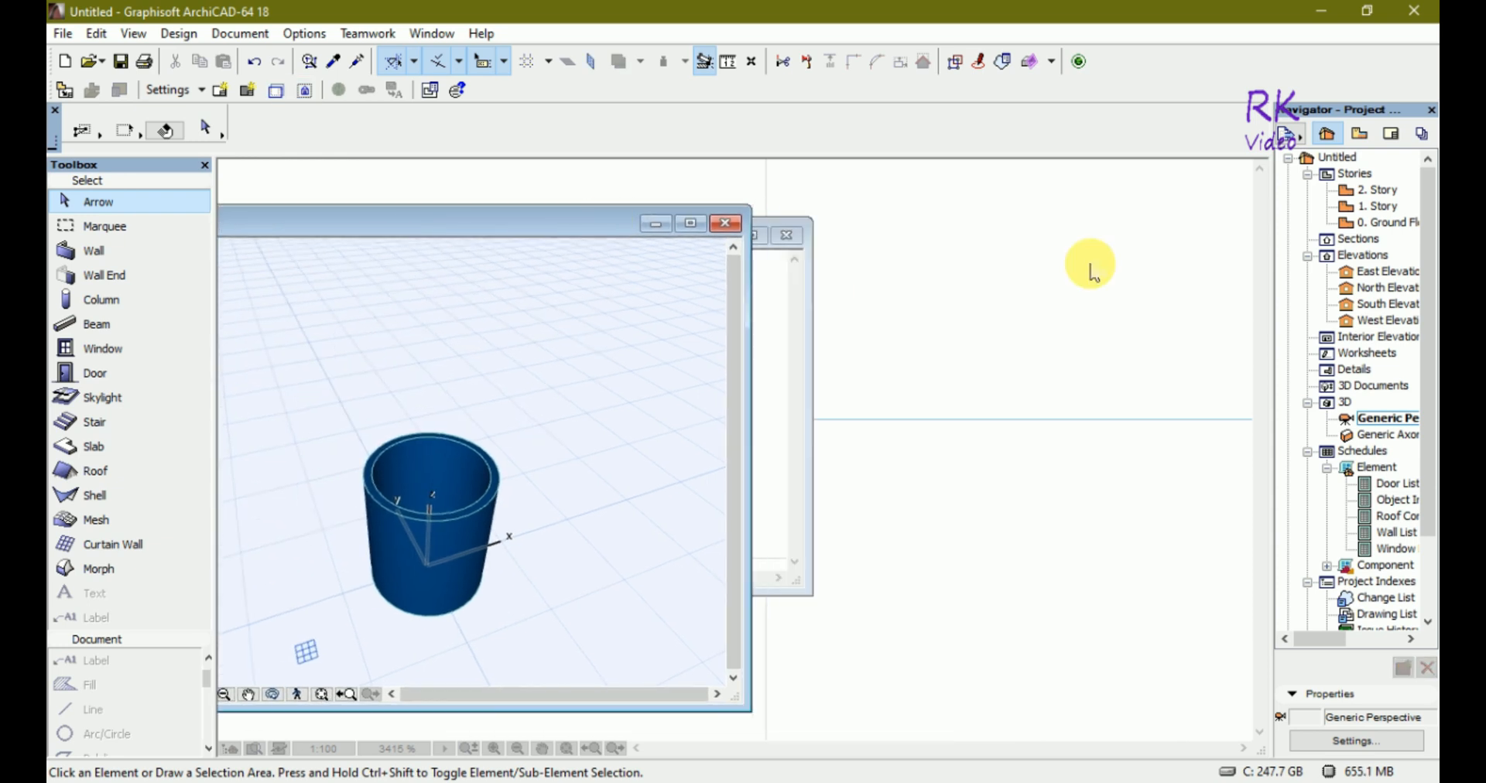
pyautogui.click(1088, 263)
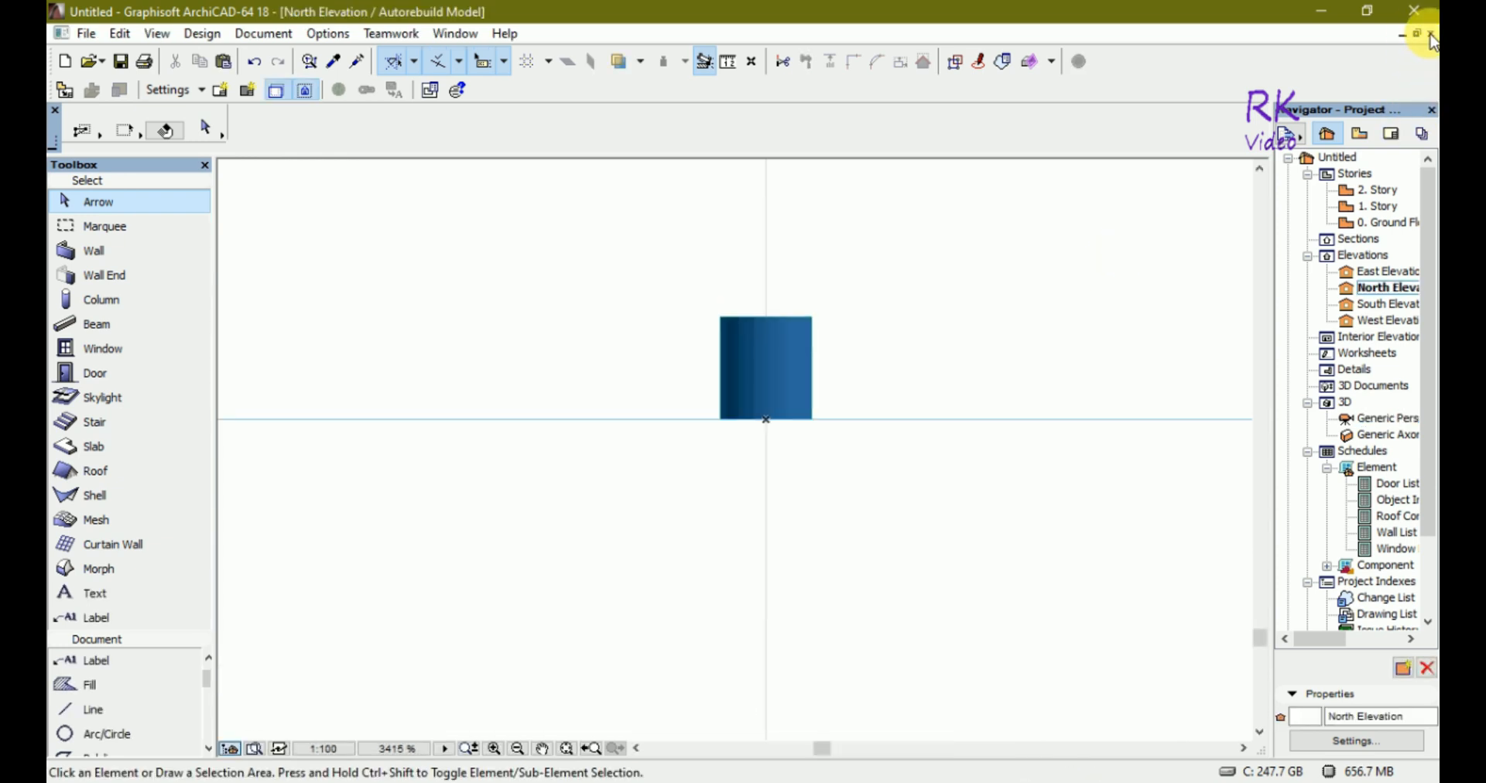
pyautogui.click(1430, 35)
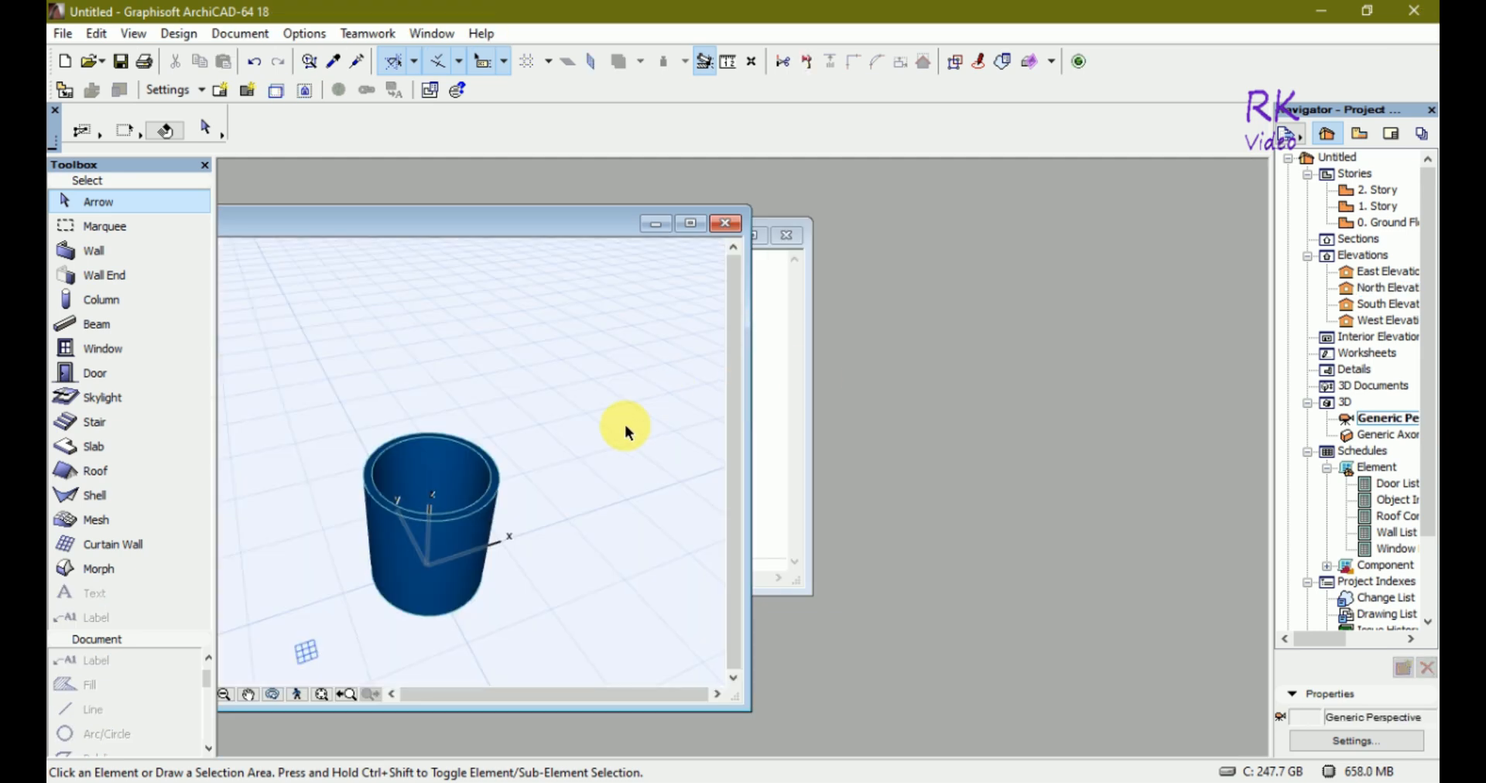
pyautogui.click(772, 340)
pyautogui.scroll(-3, 388, 384)
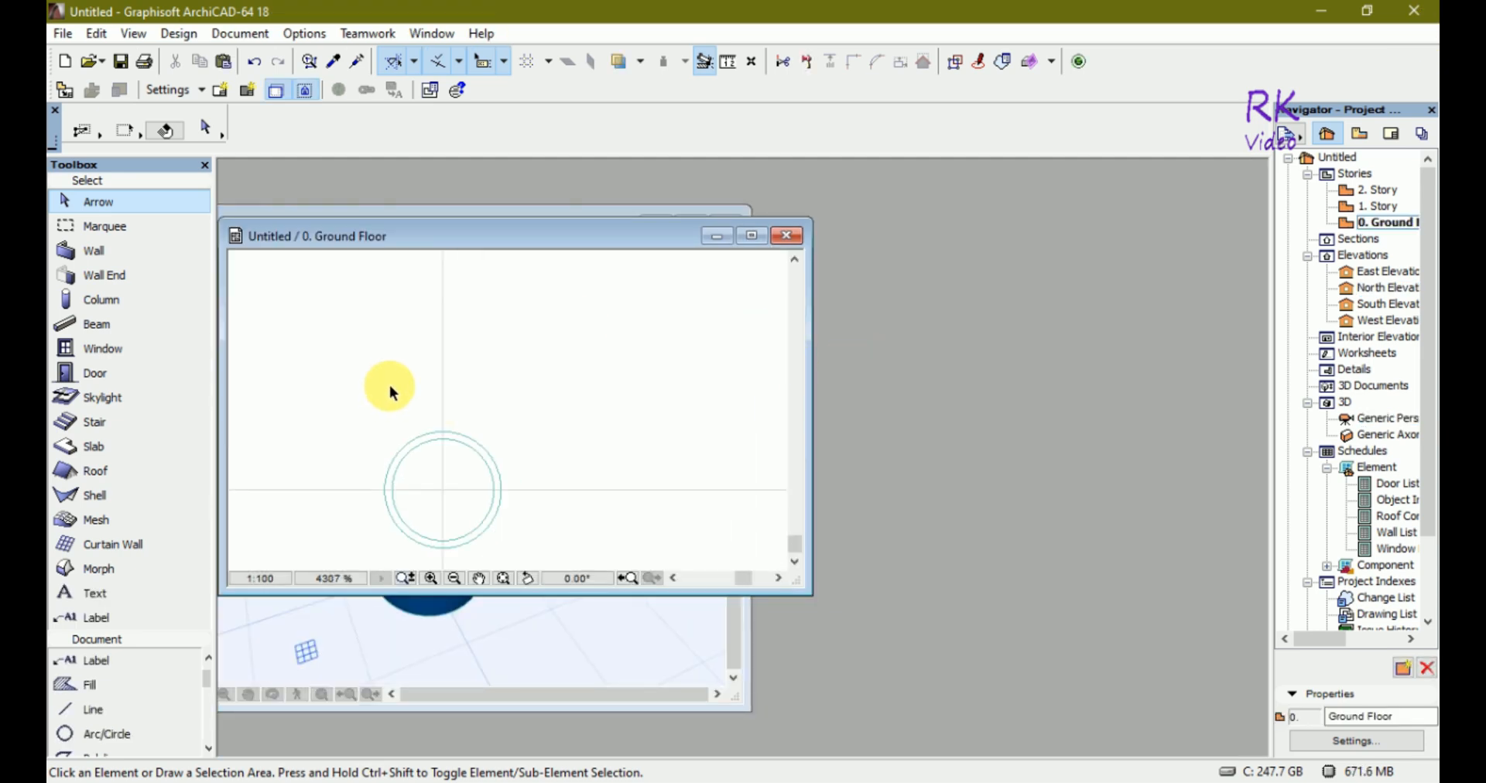
pyautogui.scroll(3, 425, 494)
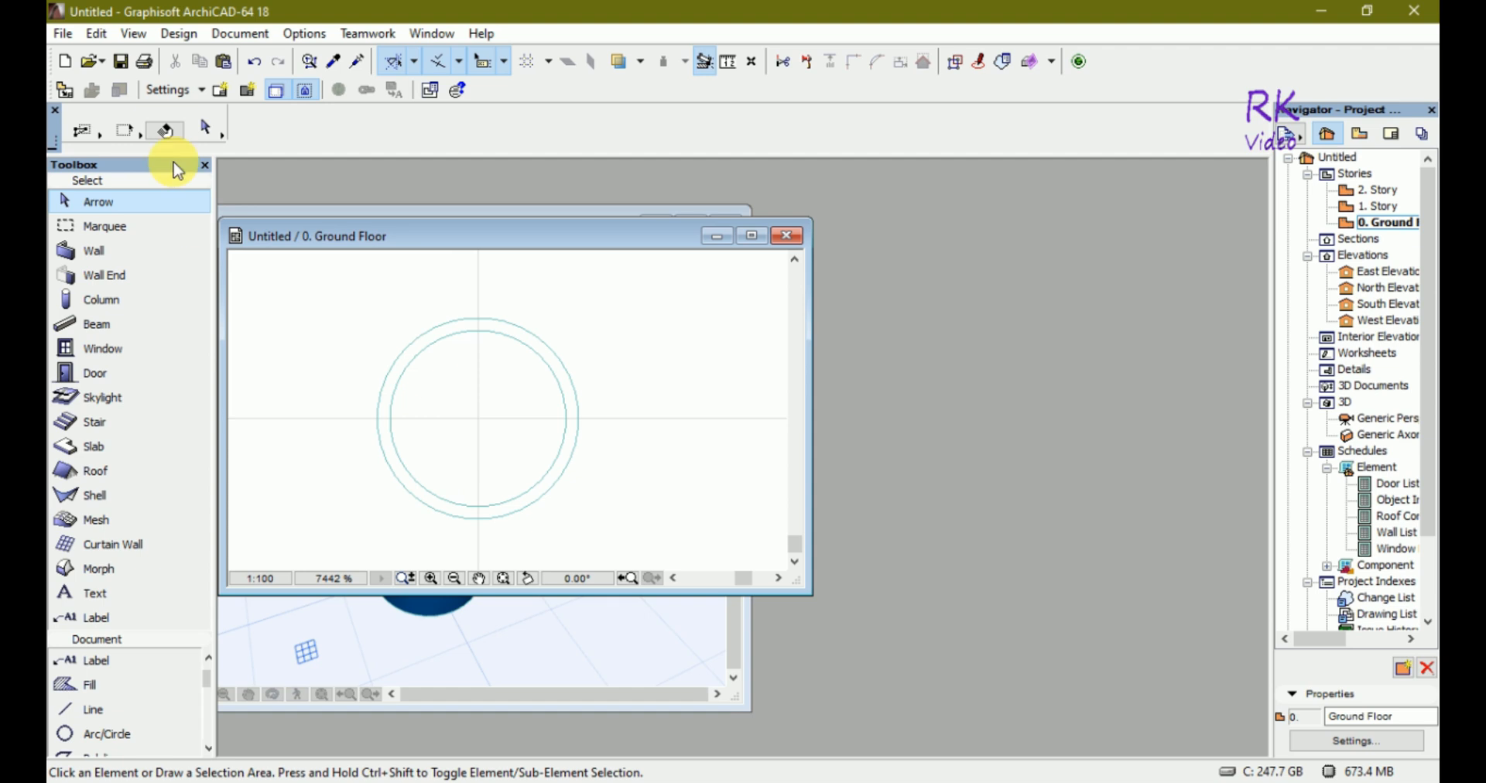
# Create a new library object and open its empty 3D script beside the floor plan
pyautogui.click(63, 34)
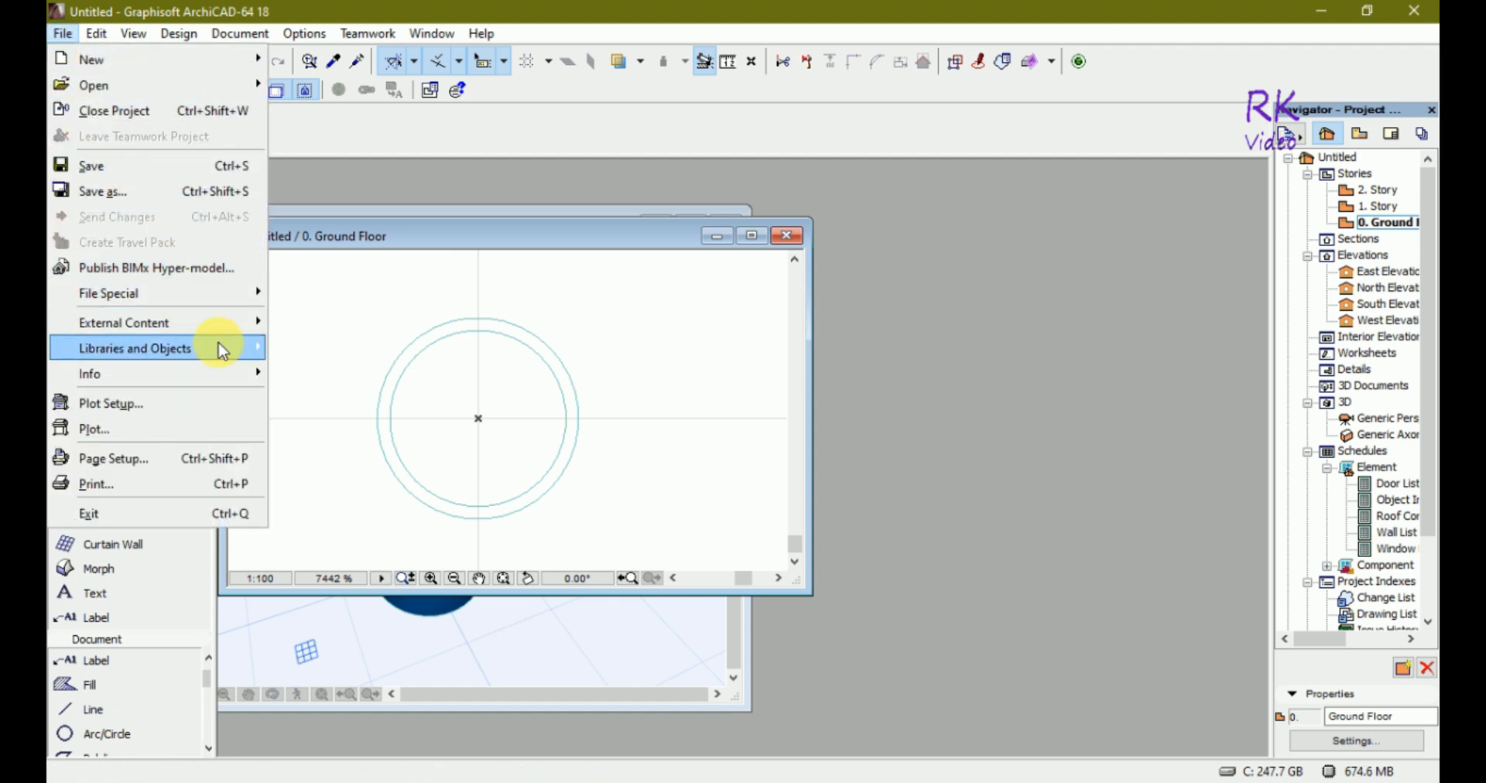
pyautogui.moveTo(243, 357)
pyautogui.click(363, 458)
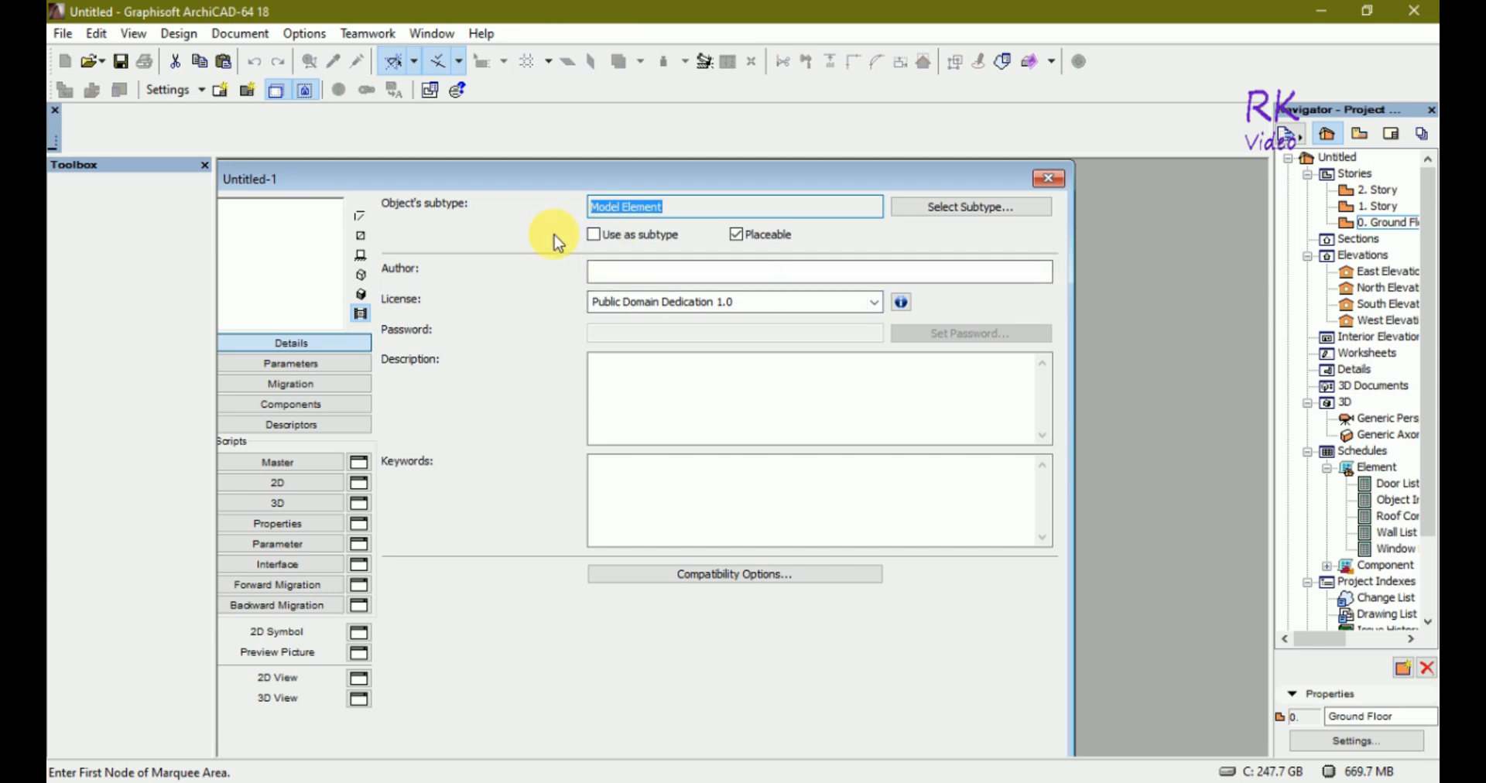
pyautogui.moveTo(468, 191); pyautogui.dragTo(887, 211)
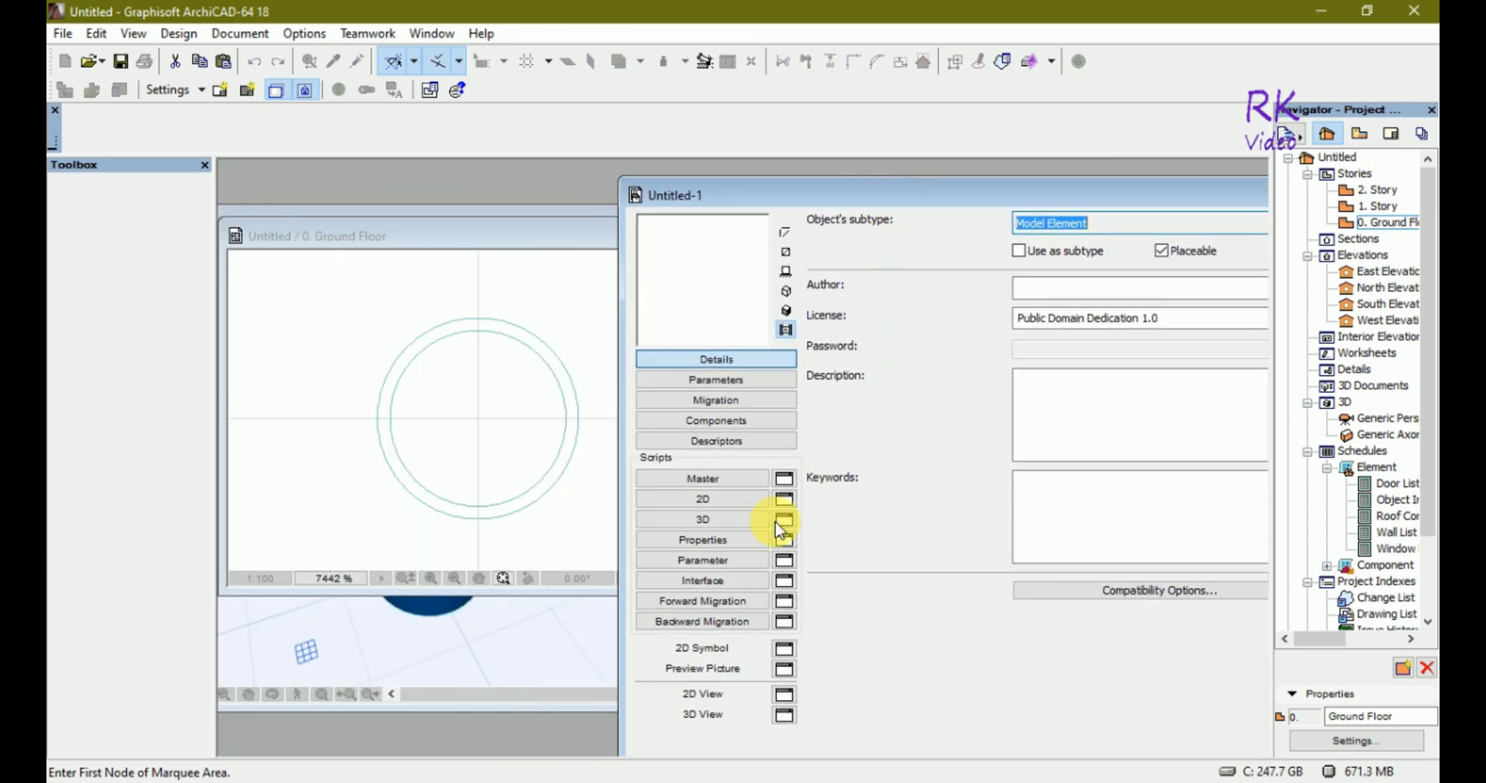
pyautogui.click(757, 527)
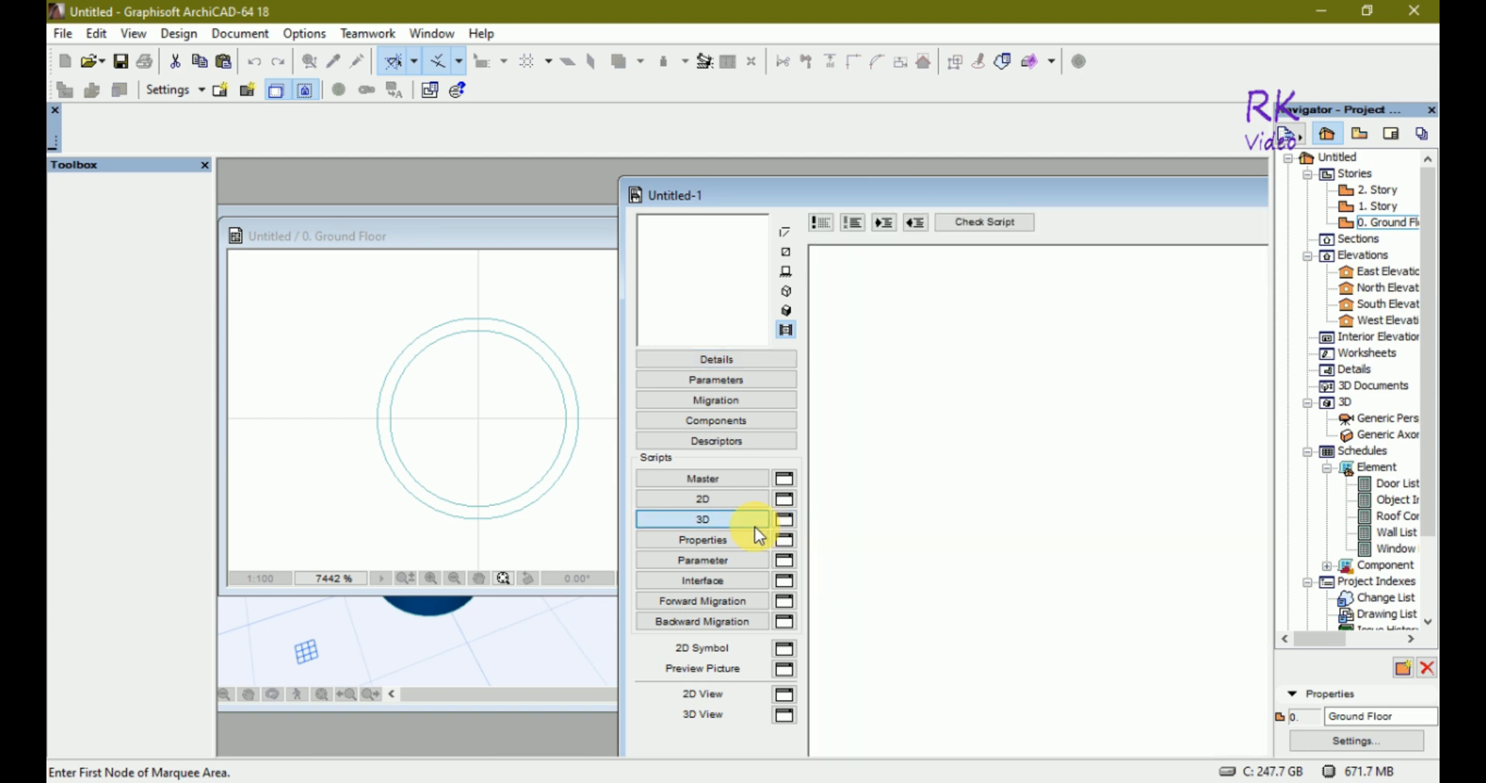
# Select the cup morph in the Ground Floor plan and drop it into the new object's 3D script to generate its GDL code
pyautogui.click(540, 246)
pyautogui.moveTo(607, 235); pyautogui.dragTo(478, 208)
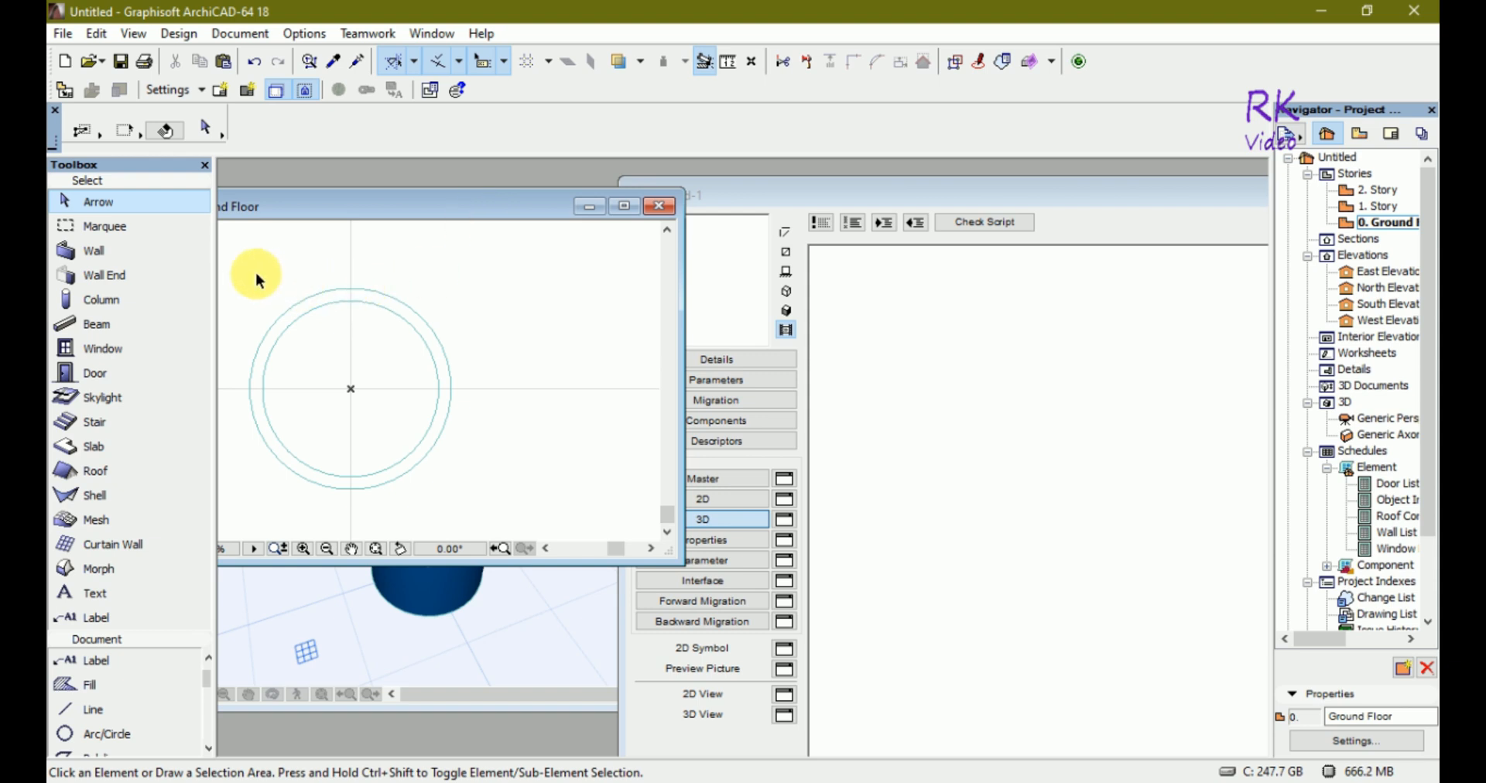
pyautogui.moveTo(236, 267); pyautogui.dragTo(507, 505)
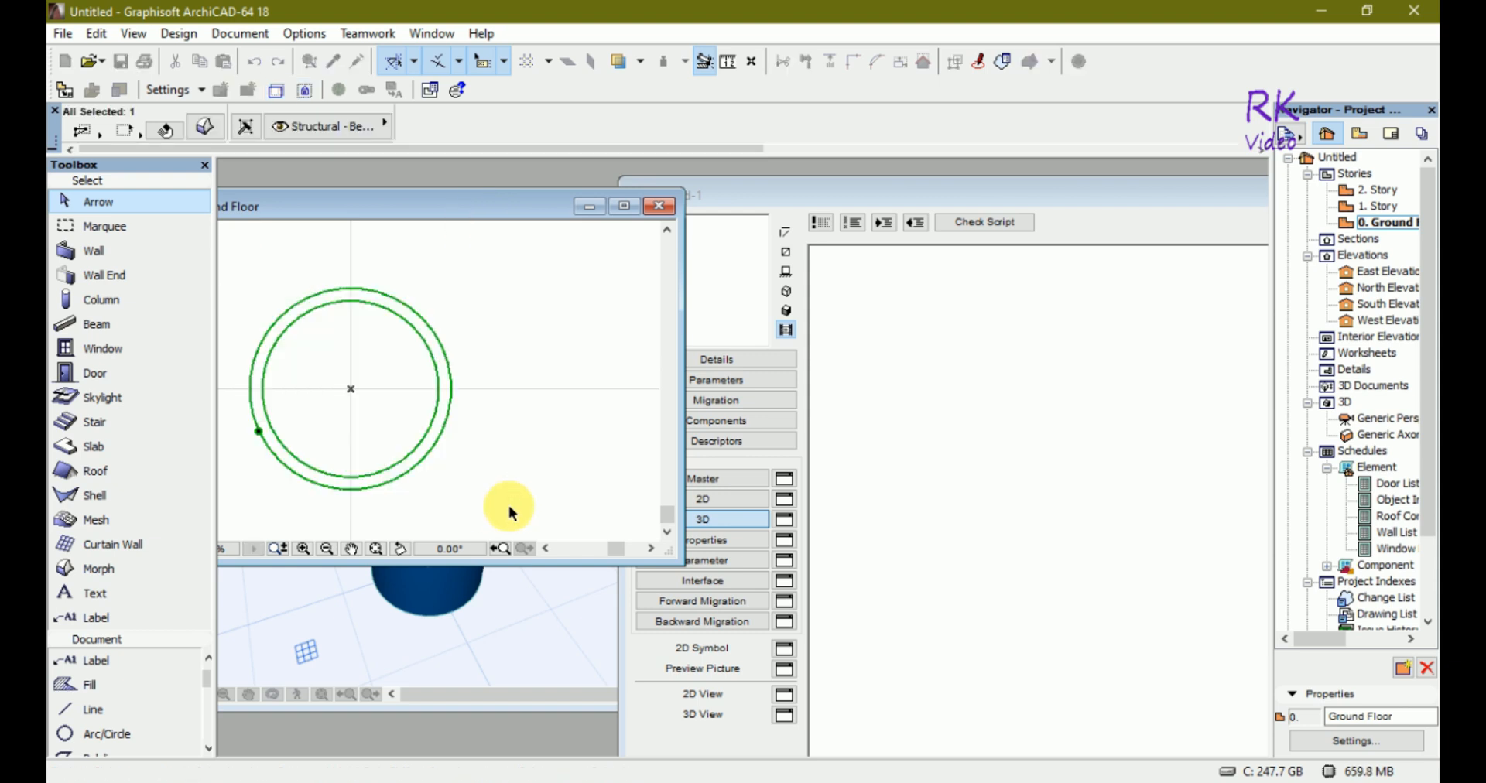
pyautogui.click(258, 432)
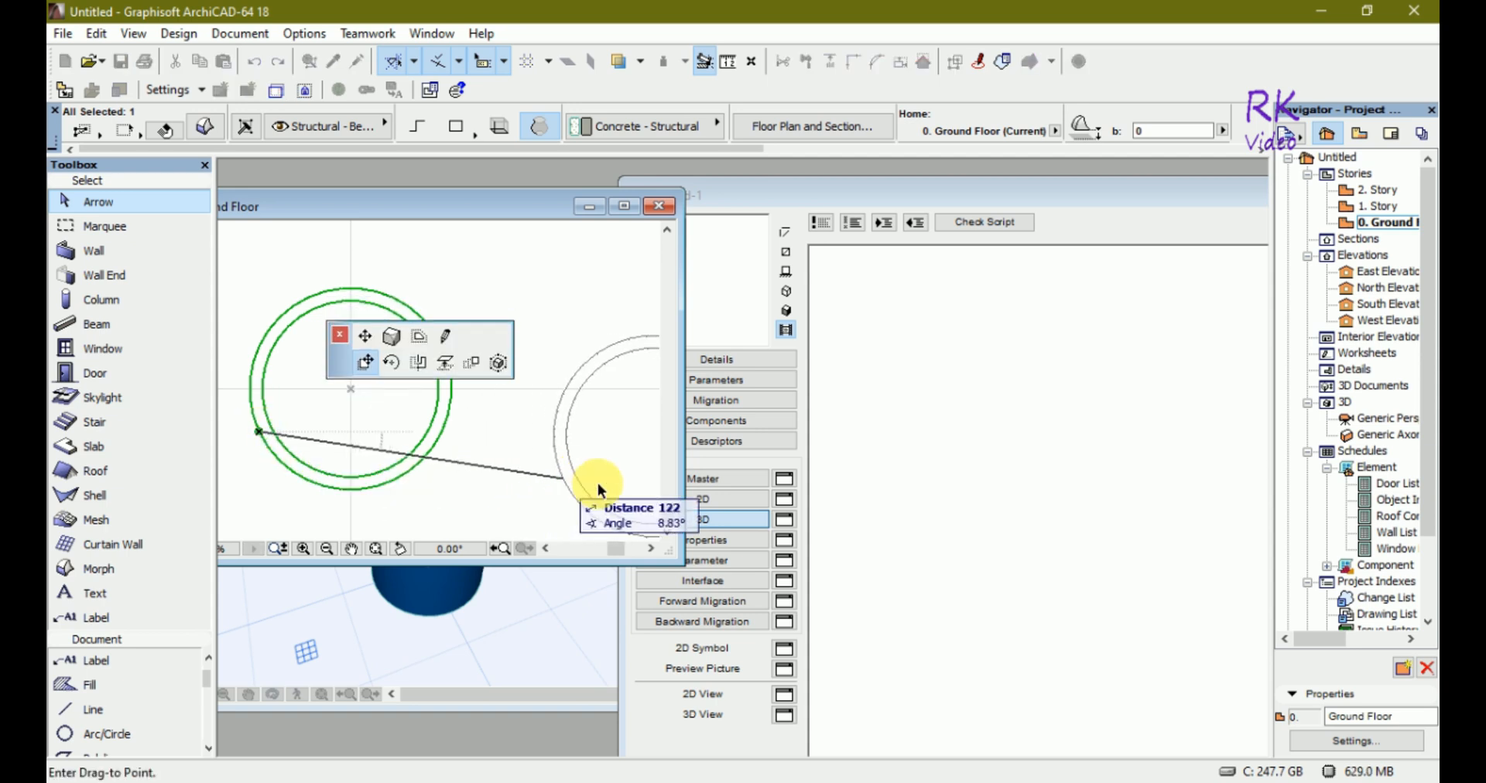
pyautogui.click(944, 585)
pyautogui.hotkey('ctrl', 'a')
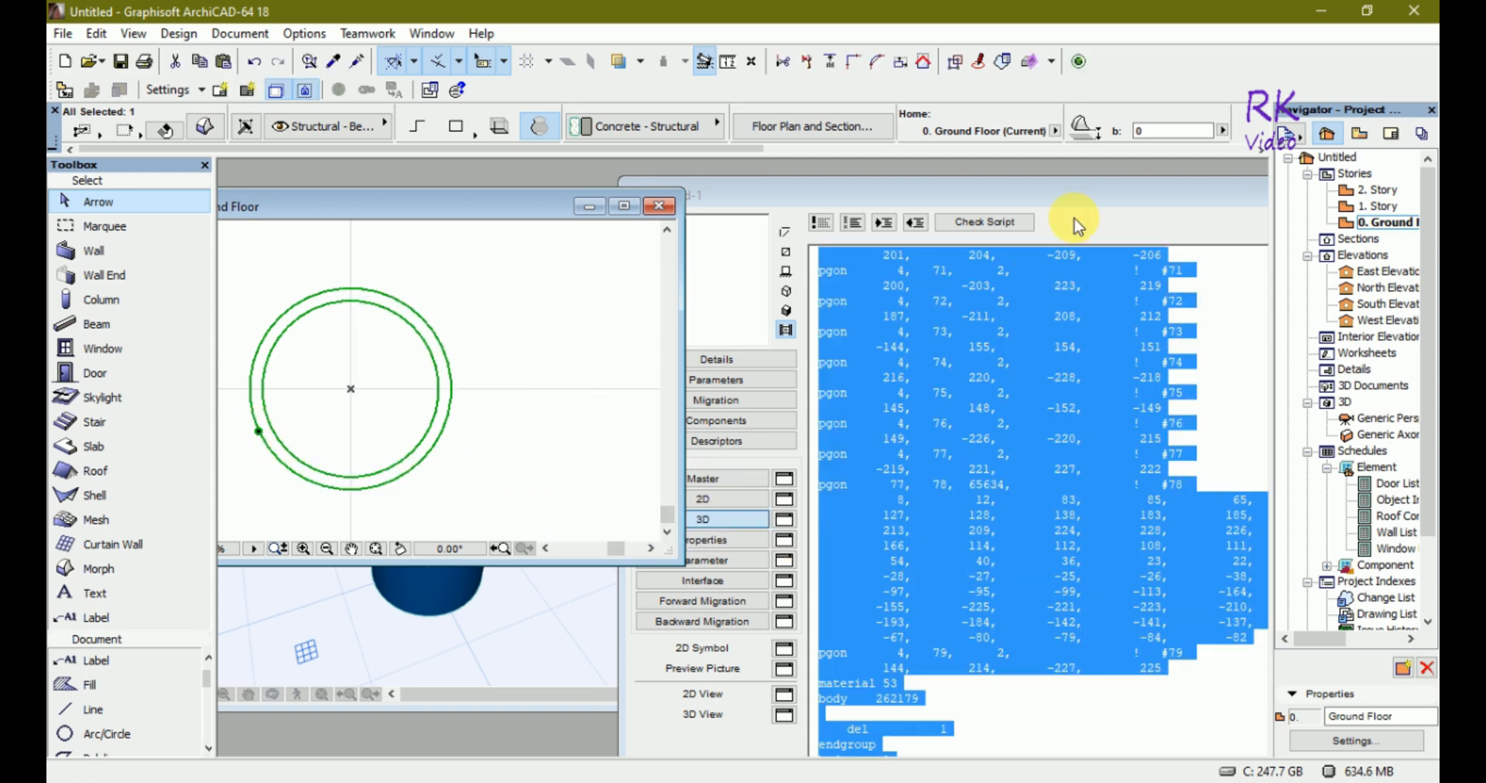
# Delete the opening "body -1", "model solid" and "!!SLA - 001" lines of the 3D script, along with the blank lines above "resol 36"
pyautogui.moveTo(1108, 208); pyautogui.dragTo(809, 188)
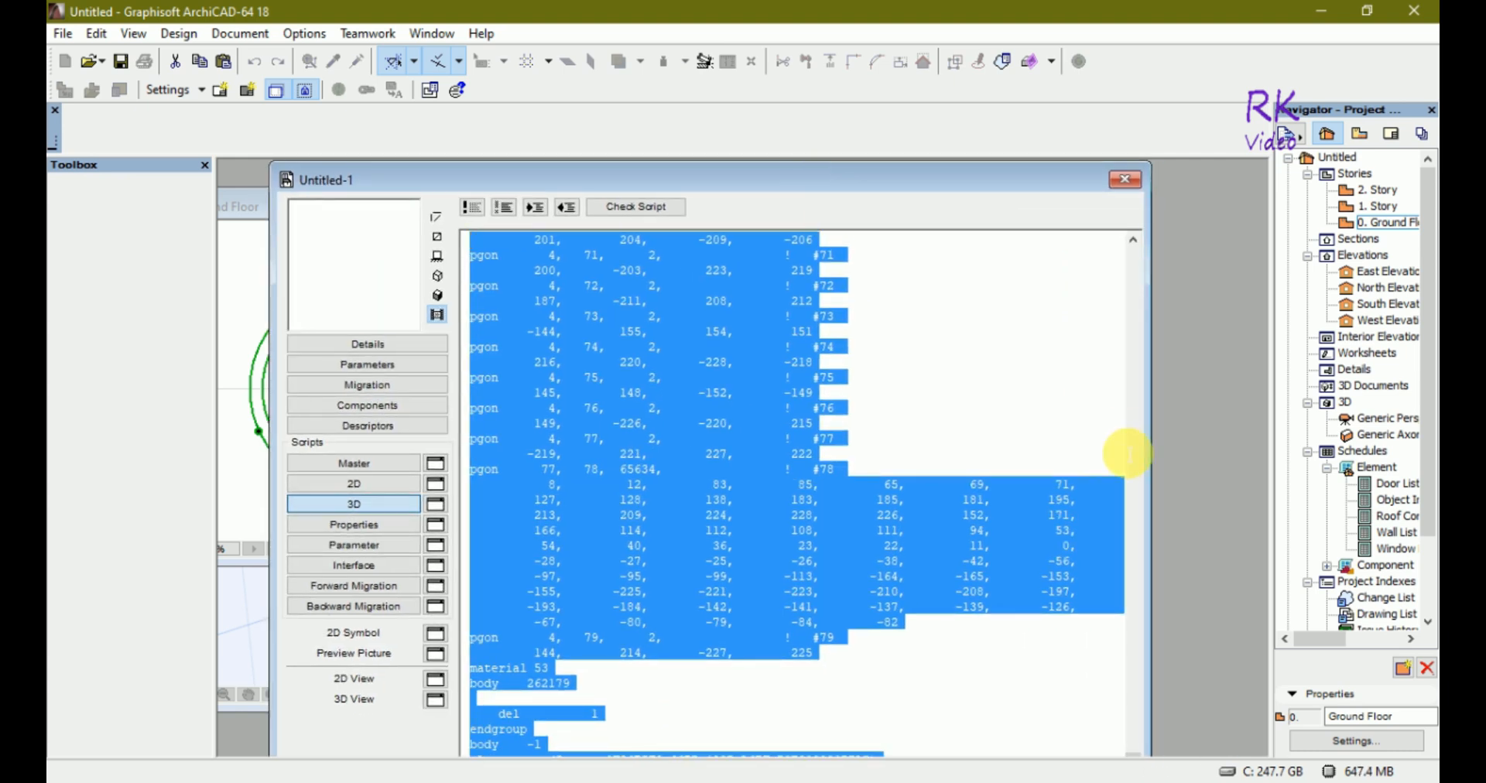
pyautogui.click(987, 394)
pyautogui.moveTo(1131, 755); pyautogui.dragTo(1125, 240)
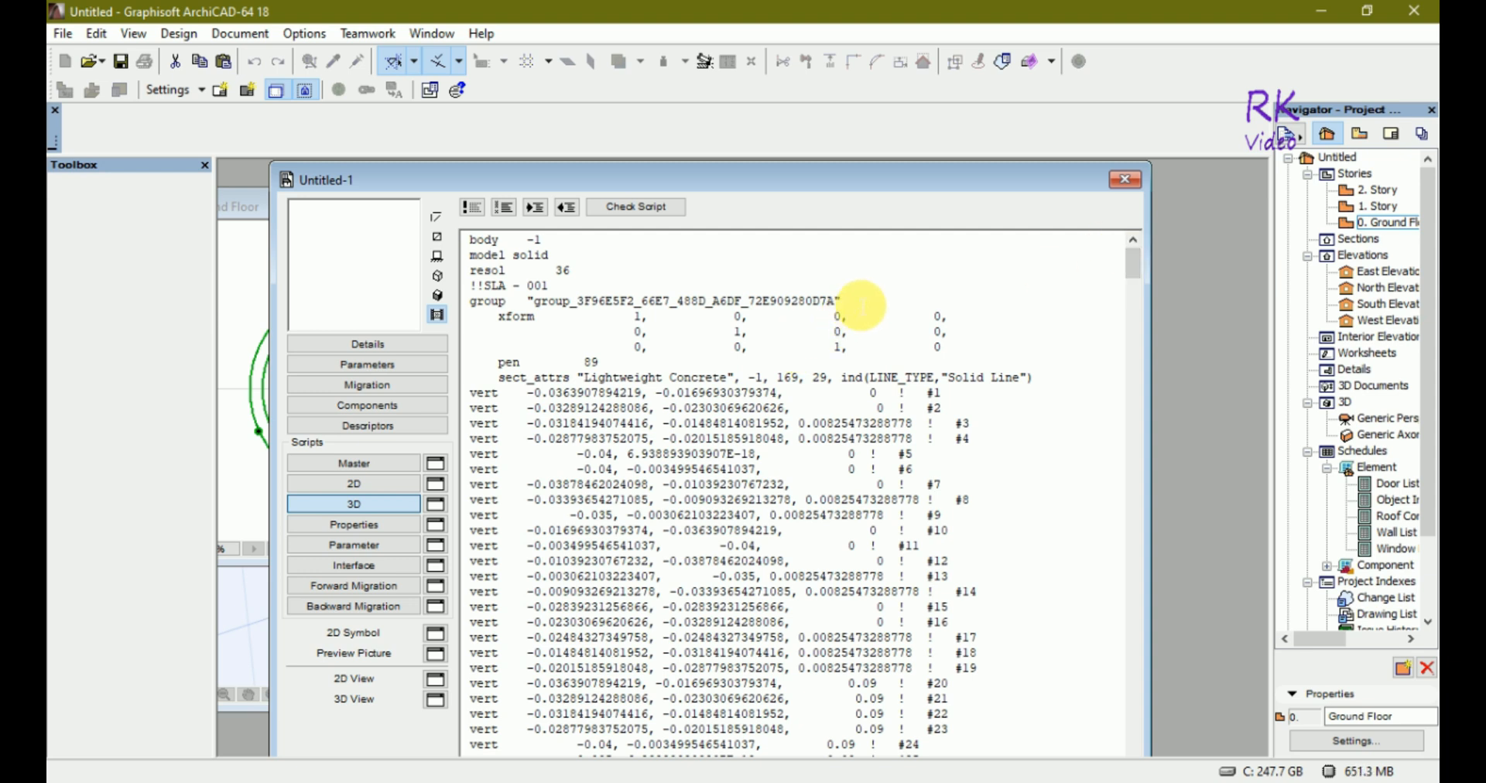
pyautogui.moveTo(565, 293); pyautogui.dragTo(470, 286)
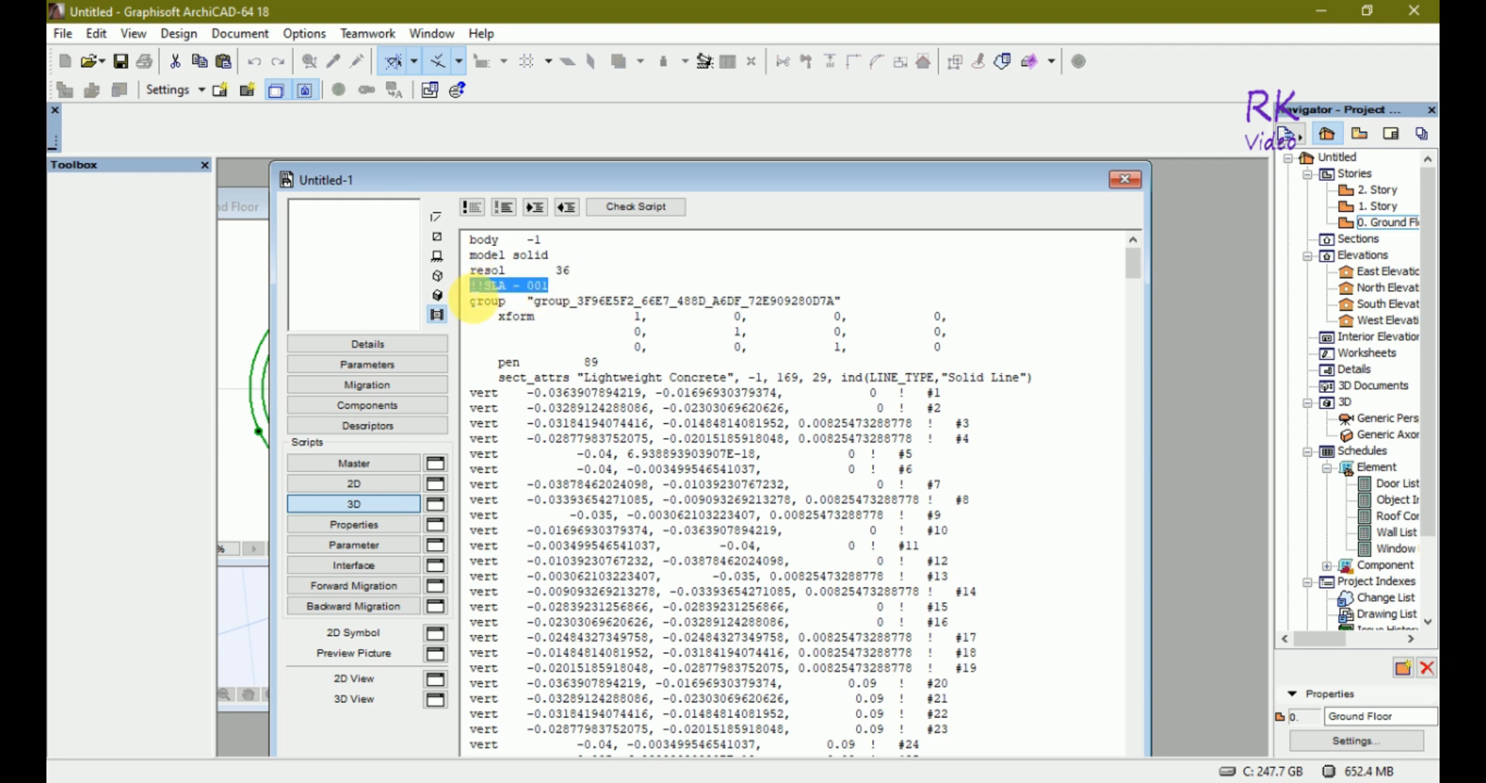
pyautogui.press('Delete')
pyautogui.moveTo(548, 243); pyautogui.dragTo(469, 255)
pyautogui.press('Delete')
pyautogui.press('Delete')
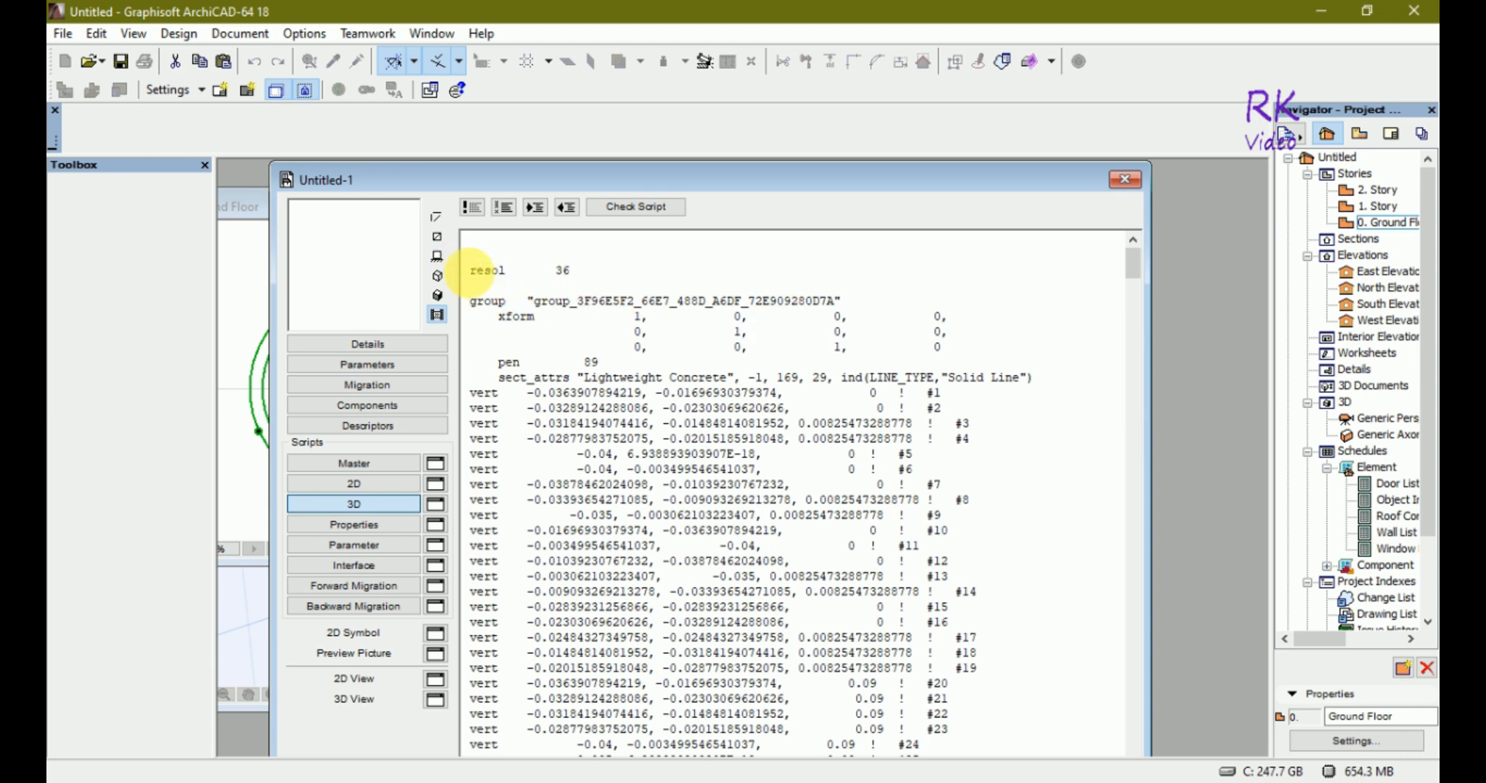
pyautogui.press('Down')
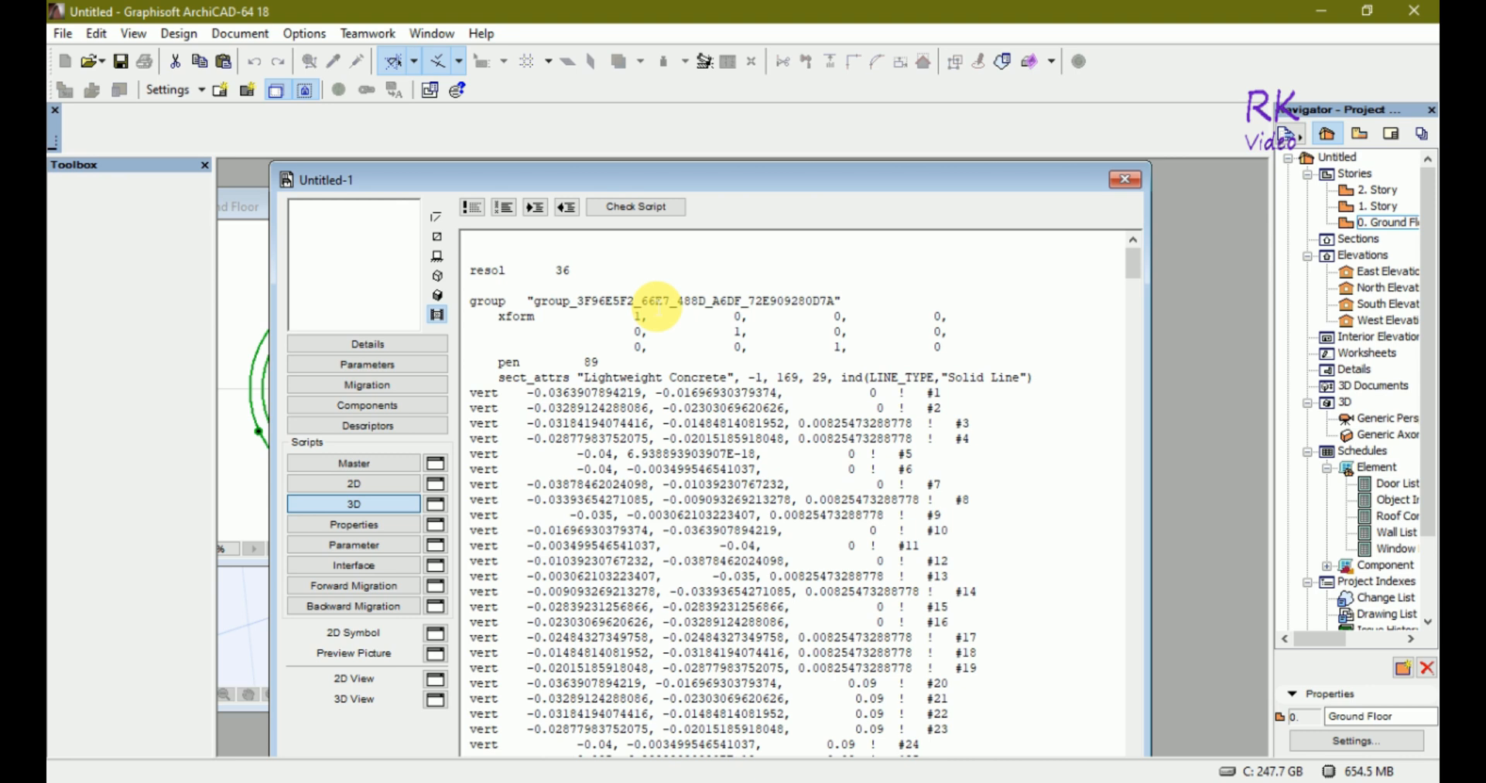
pyautogui.press('BackSpace')
pyautogui.press('BackSpace')
# Check the 3D script for errors and inspect the cup in the object's 3D view
pyautogui.click(631, 208)
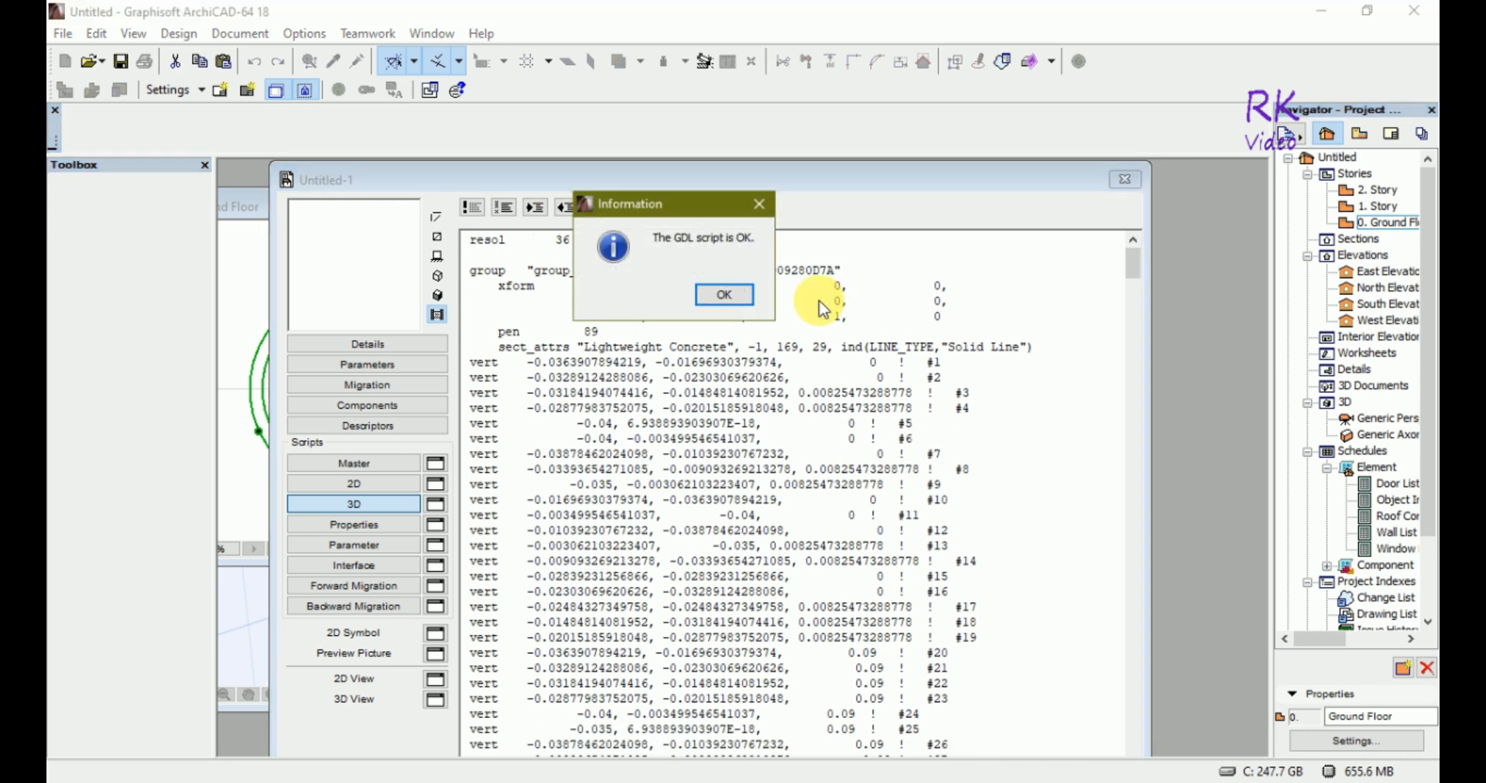
pyautogui.click(732, 295)
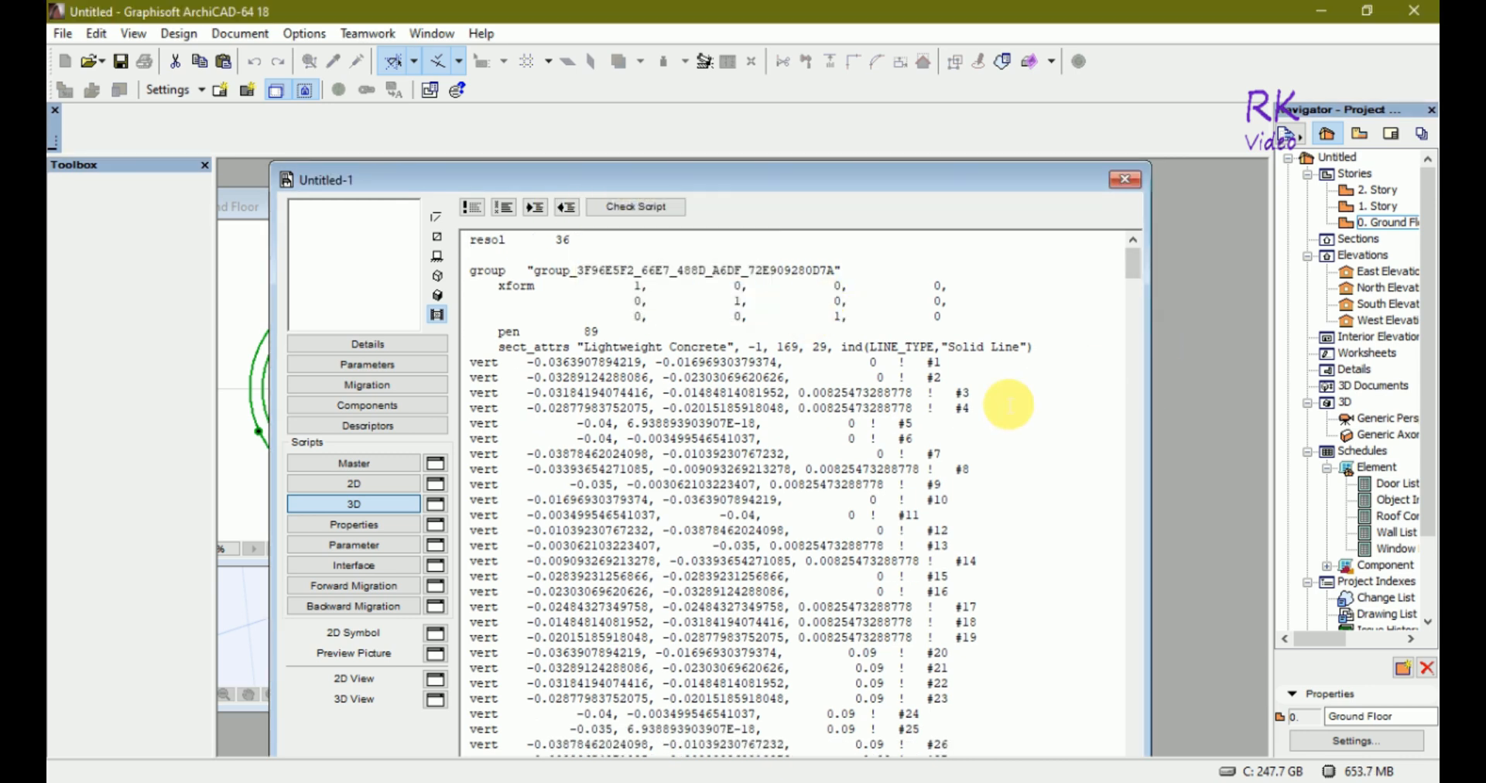
pyautogui.moveTo(1135, 267); pyautogui.dragTo(1188, 755)
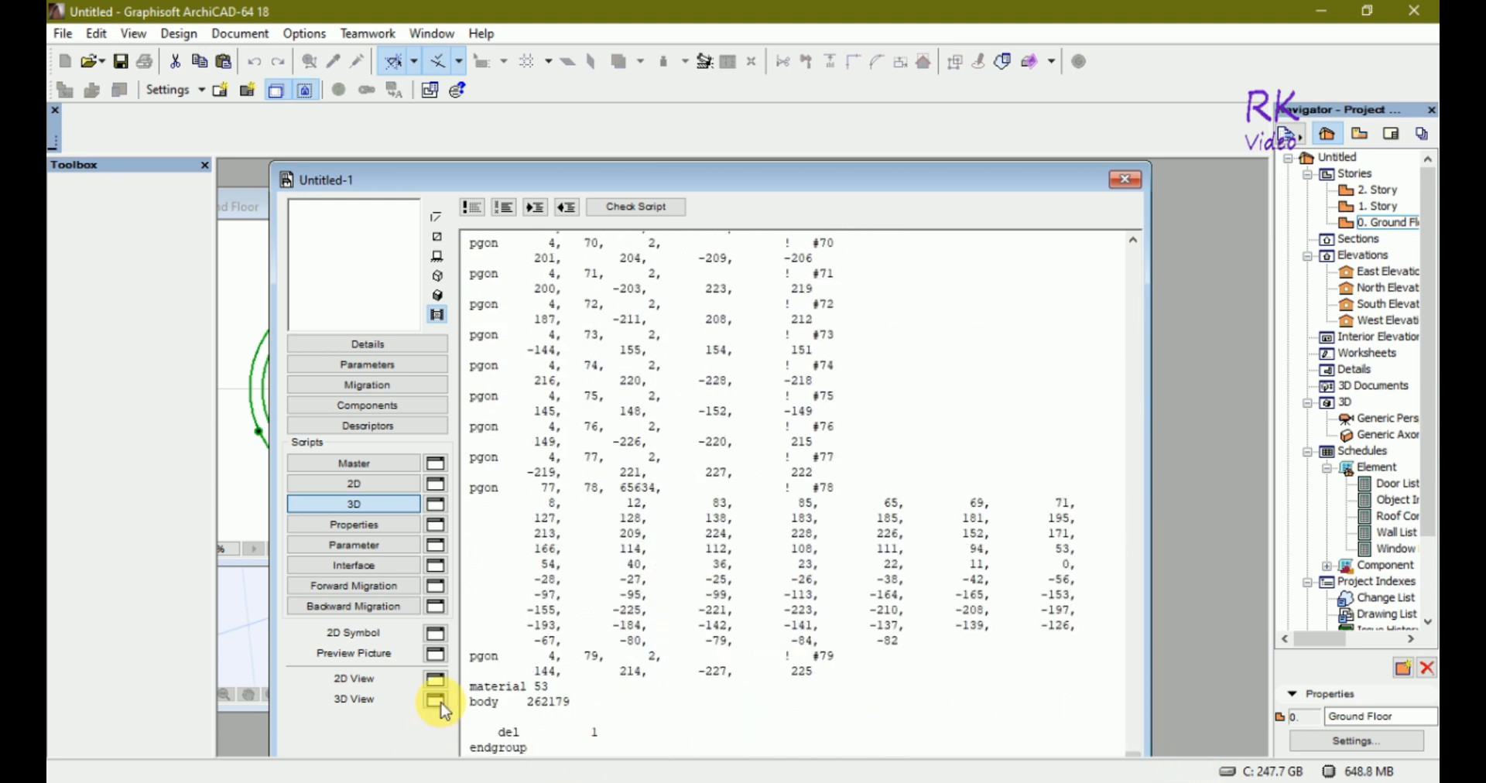
pyautogui.scroll(-1, 674, 486)
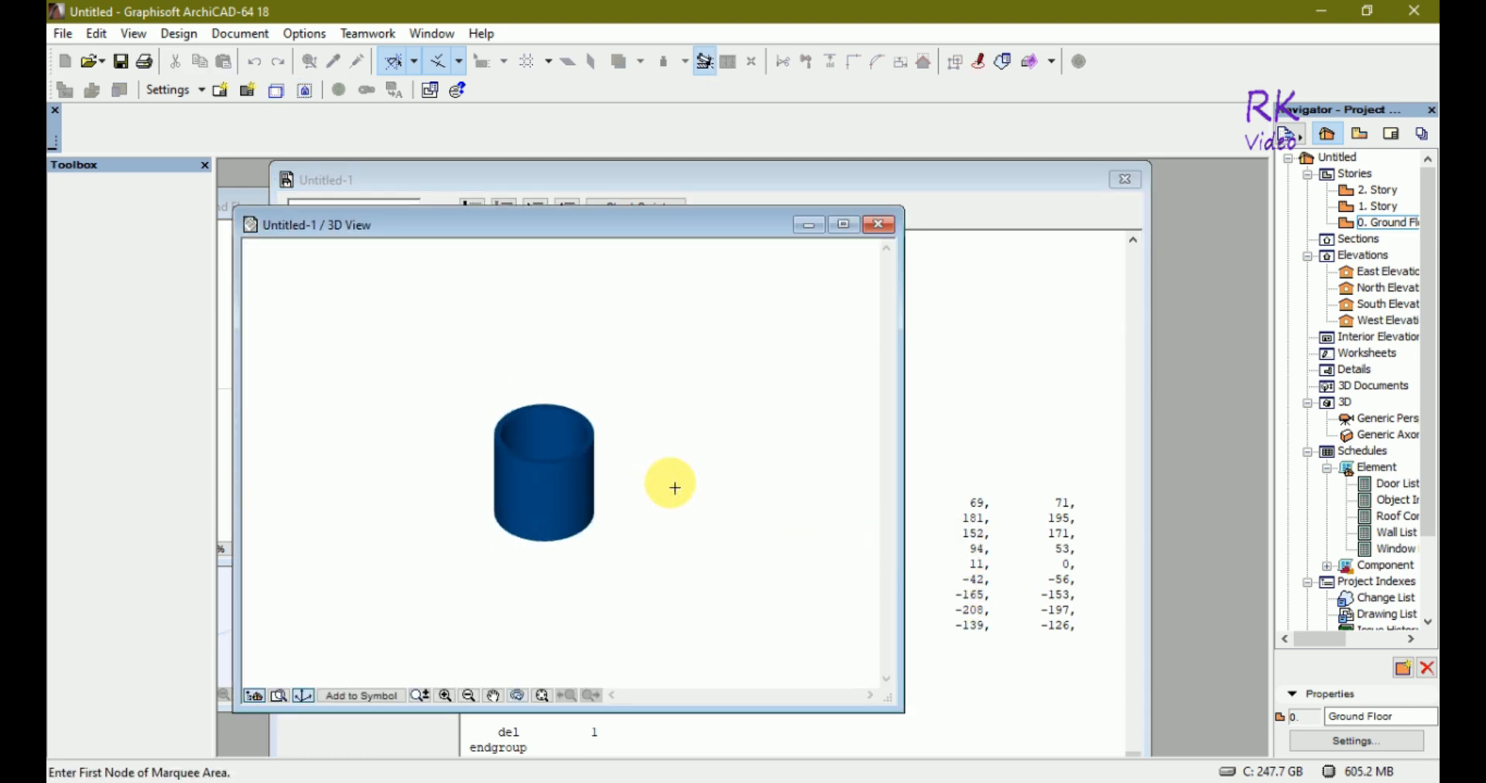
pyautogui.scroll(1, 431, 472)
pyautogui.scroll(2, 506, 469)
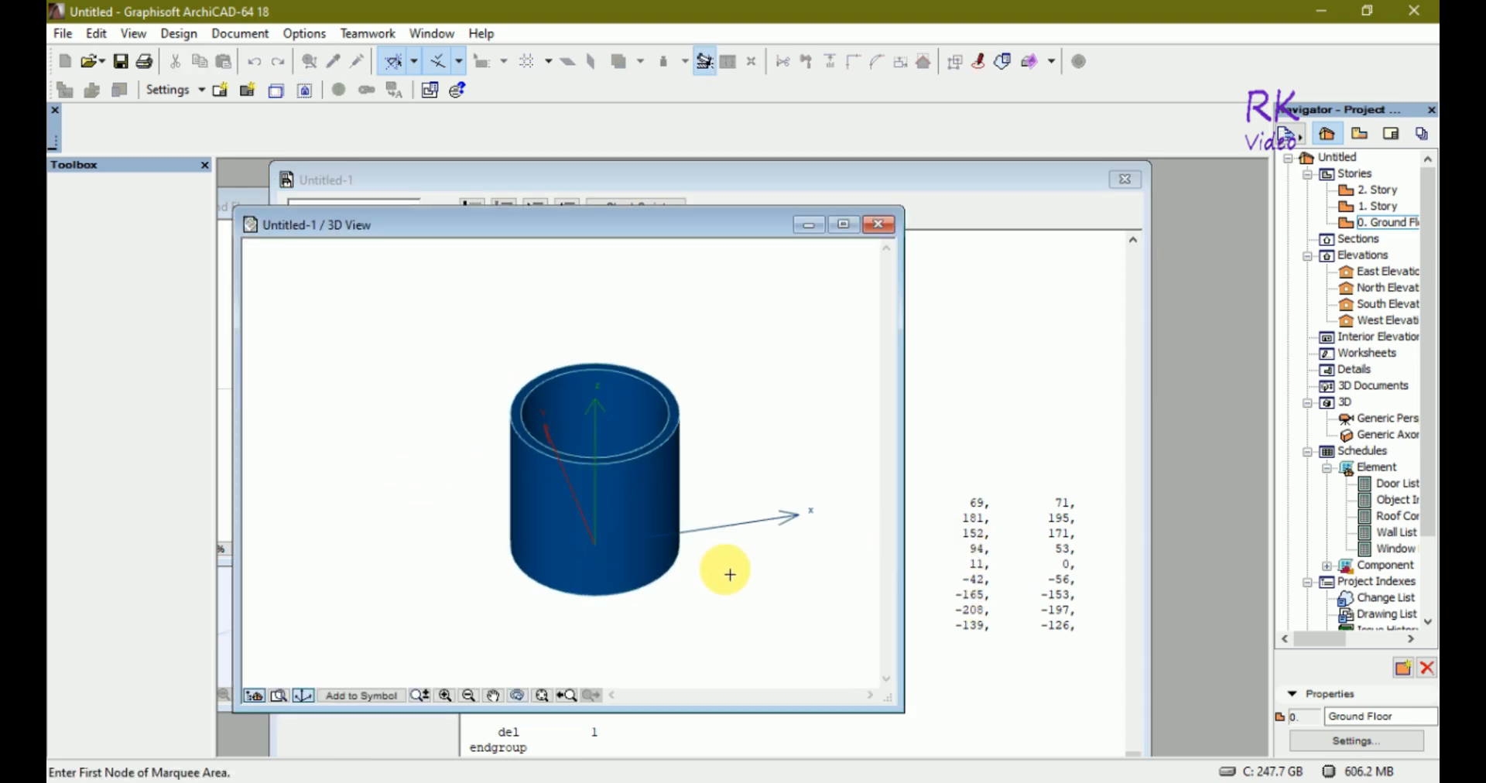
pyautogui.keyDown('shift'); pyautogui.moveTo(717, 588); pyautogui.dragTo(580, 518, button='middle'); pyautogui.keyUp('shift')
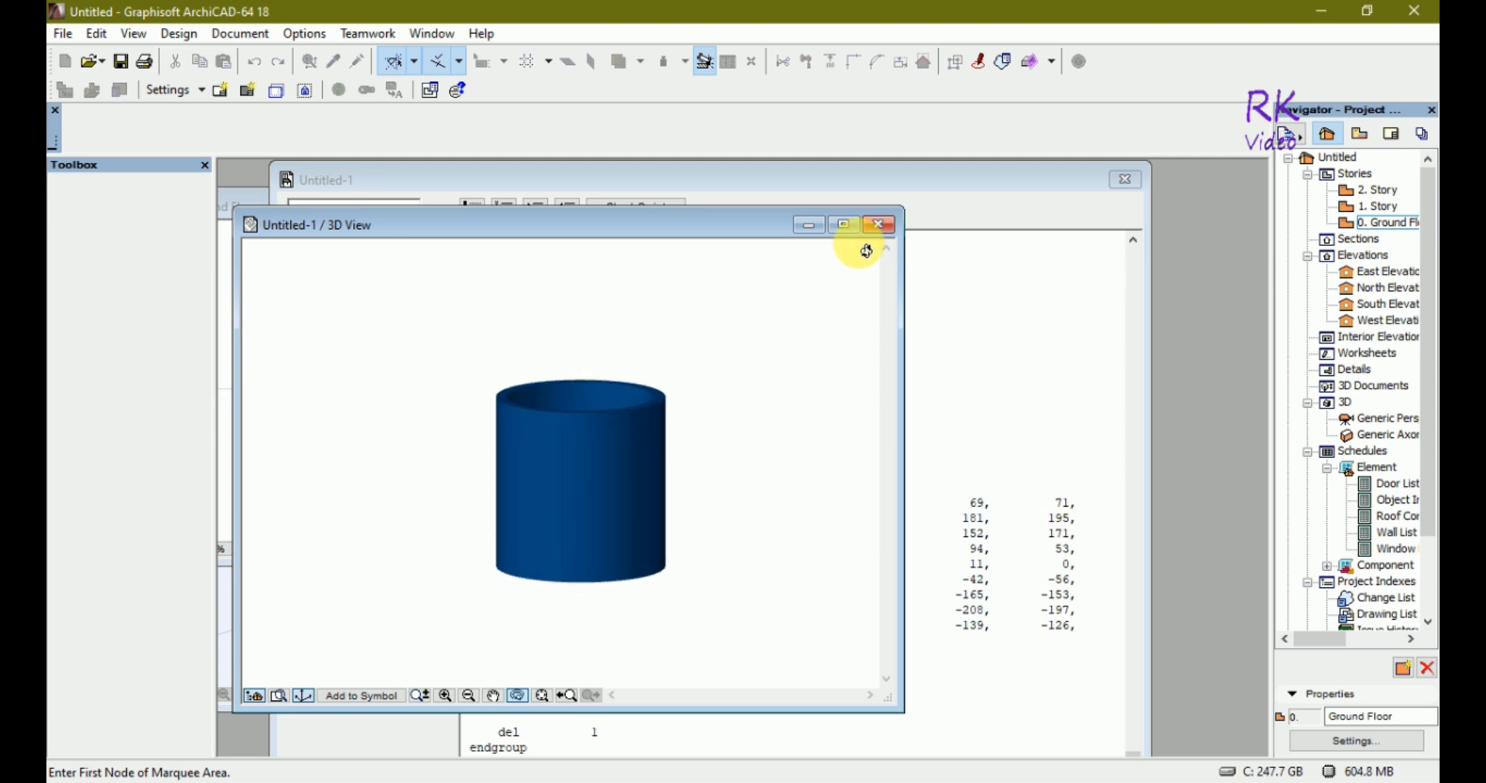
# Arrange the object's 3D view window beside its script window so the end of the code and the cup are both in sight
pyautogui.moveTo(670, 222); pyautogui.dragTo(1052, 257)
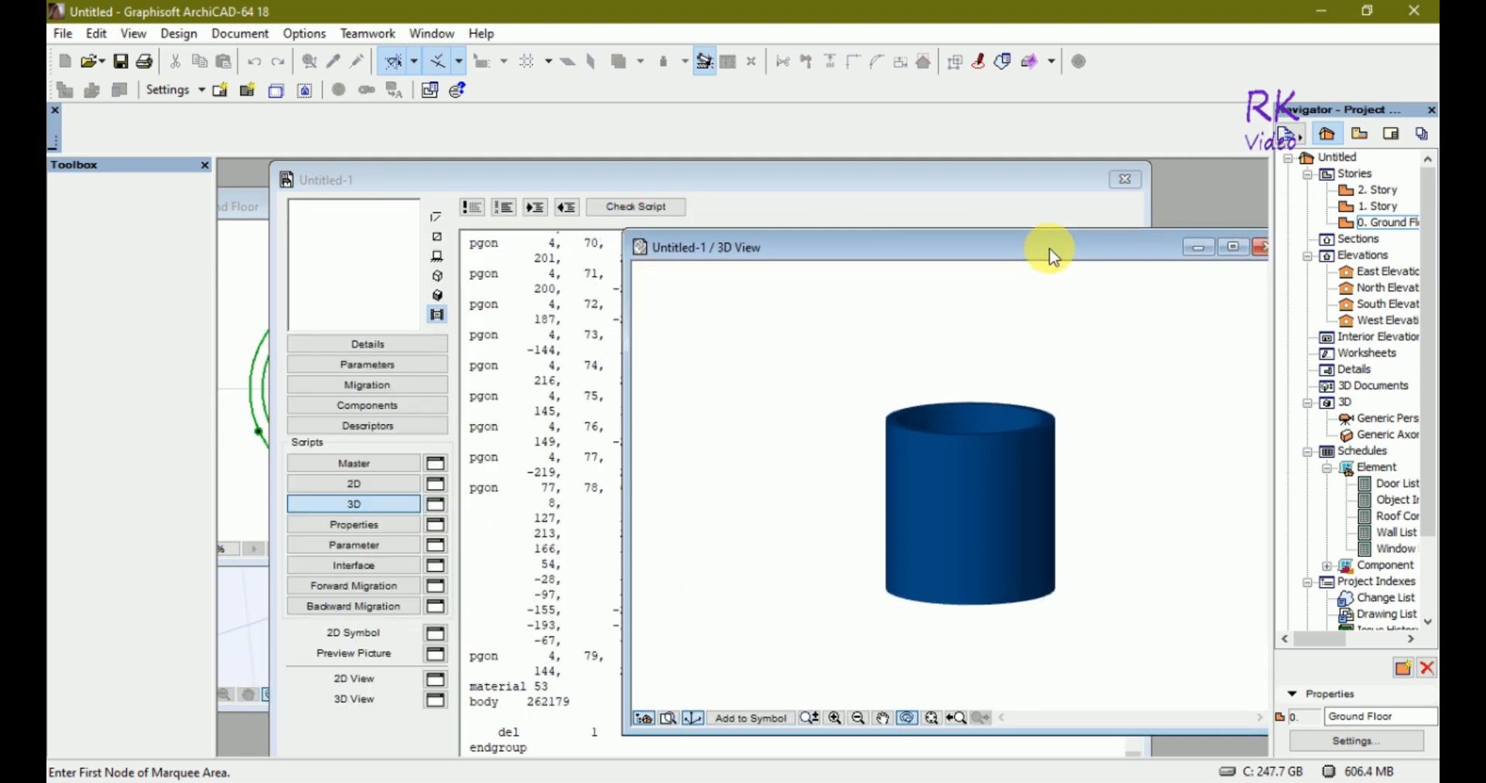
pyautogui.click(769, 176)
pyautogui.moveTo(796, 177); pyautogui.dragTo(588, 178)
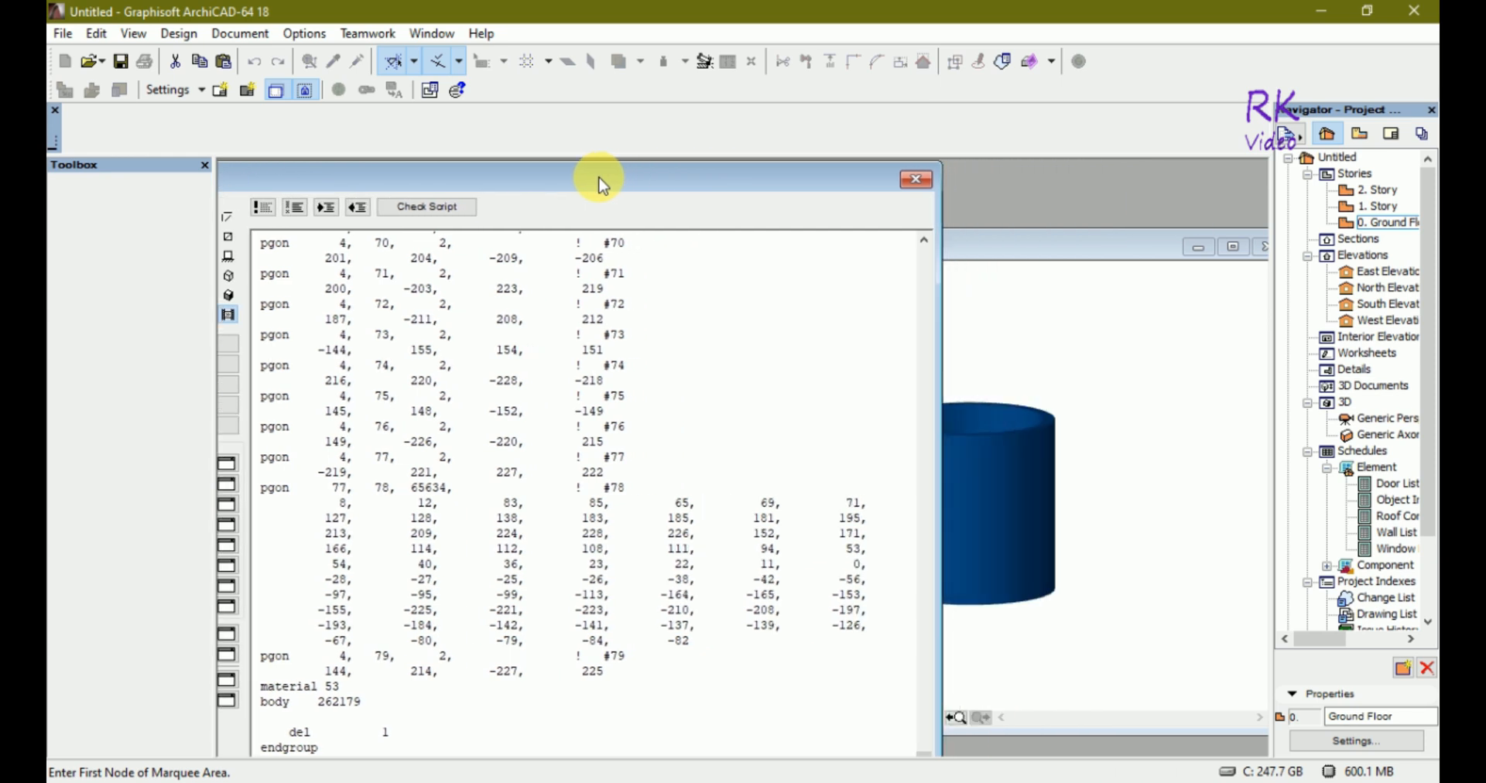
pyautogui.click(1033, 263)
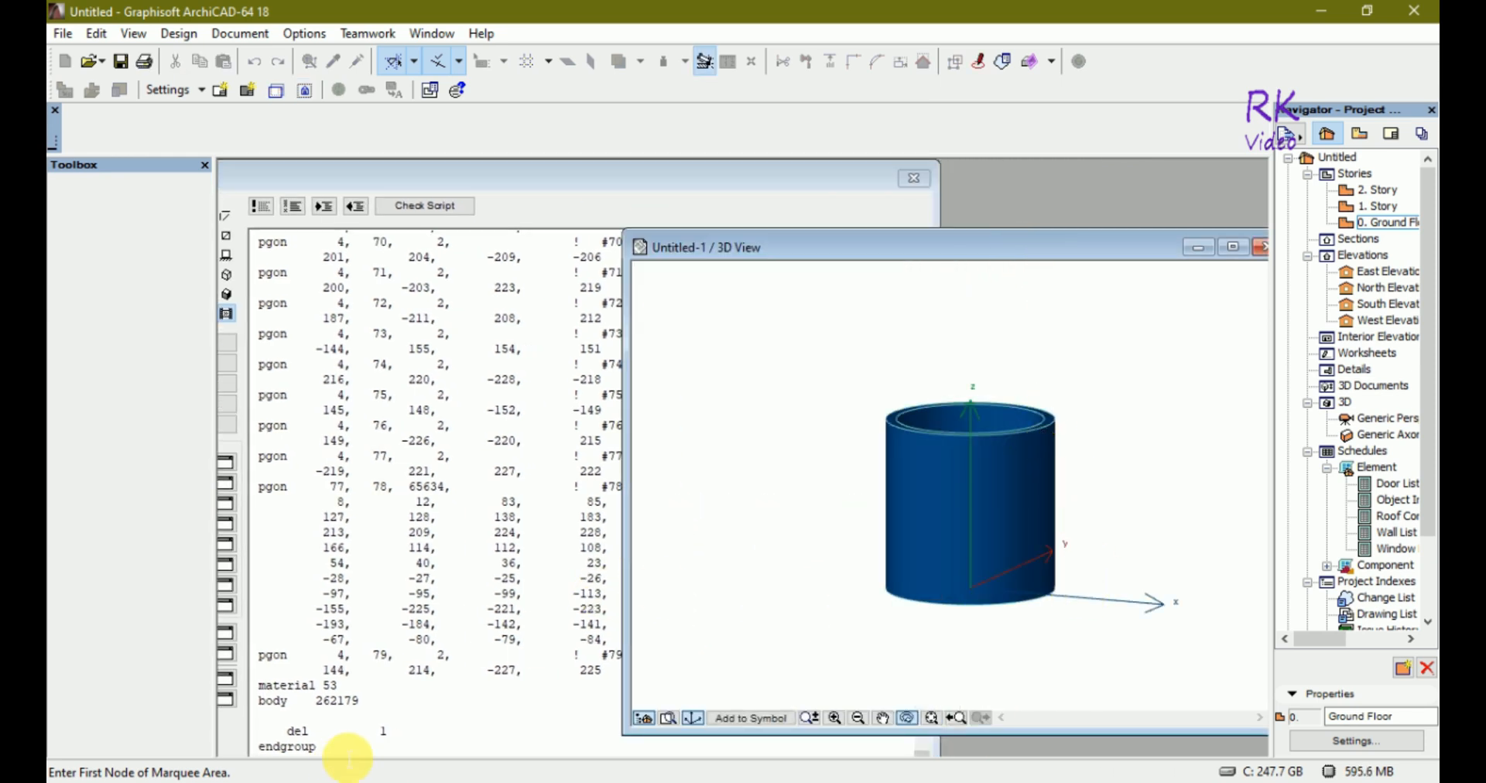
# Delete the surplus blank lines between "endgroup" and "body -1" near the end of the 3D script
pyautogui.click(350, 753)
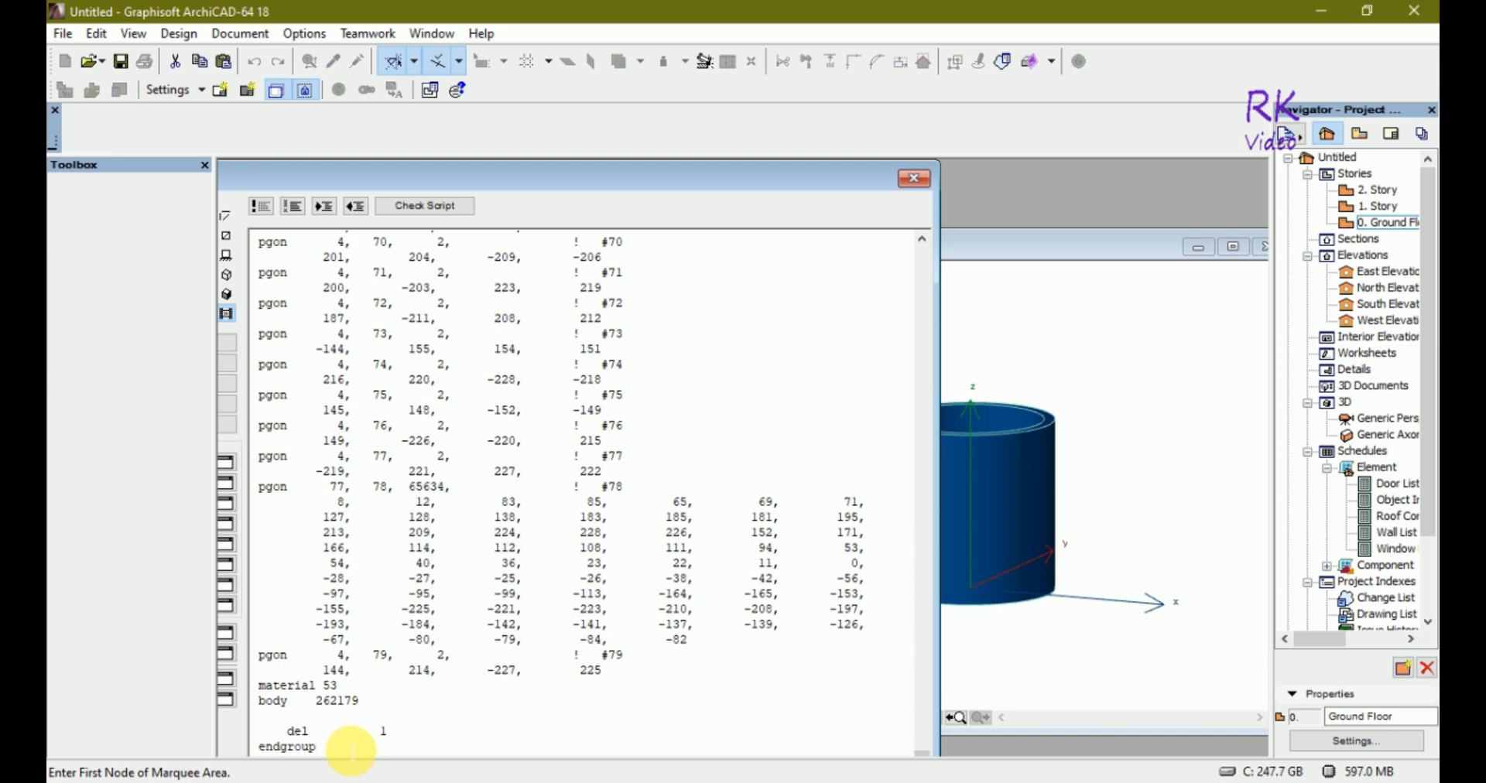
pyautogui.scroll(-3, 557, 488)
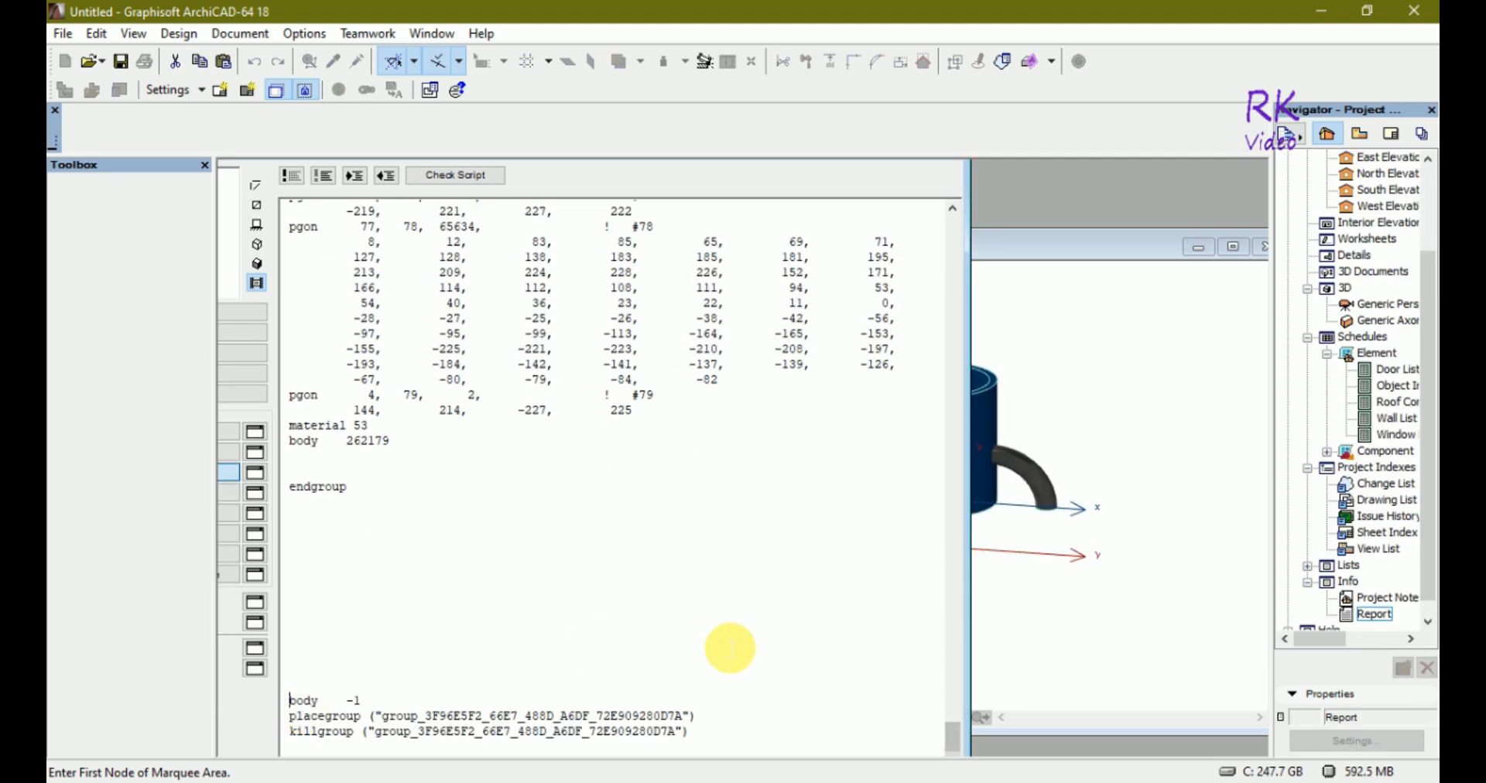
pyautogui.scroll(1, 955, 744)
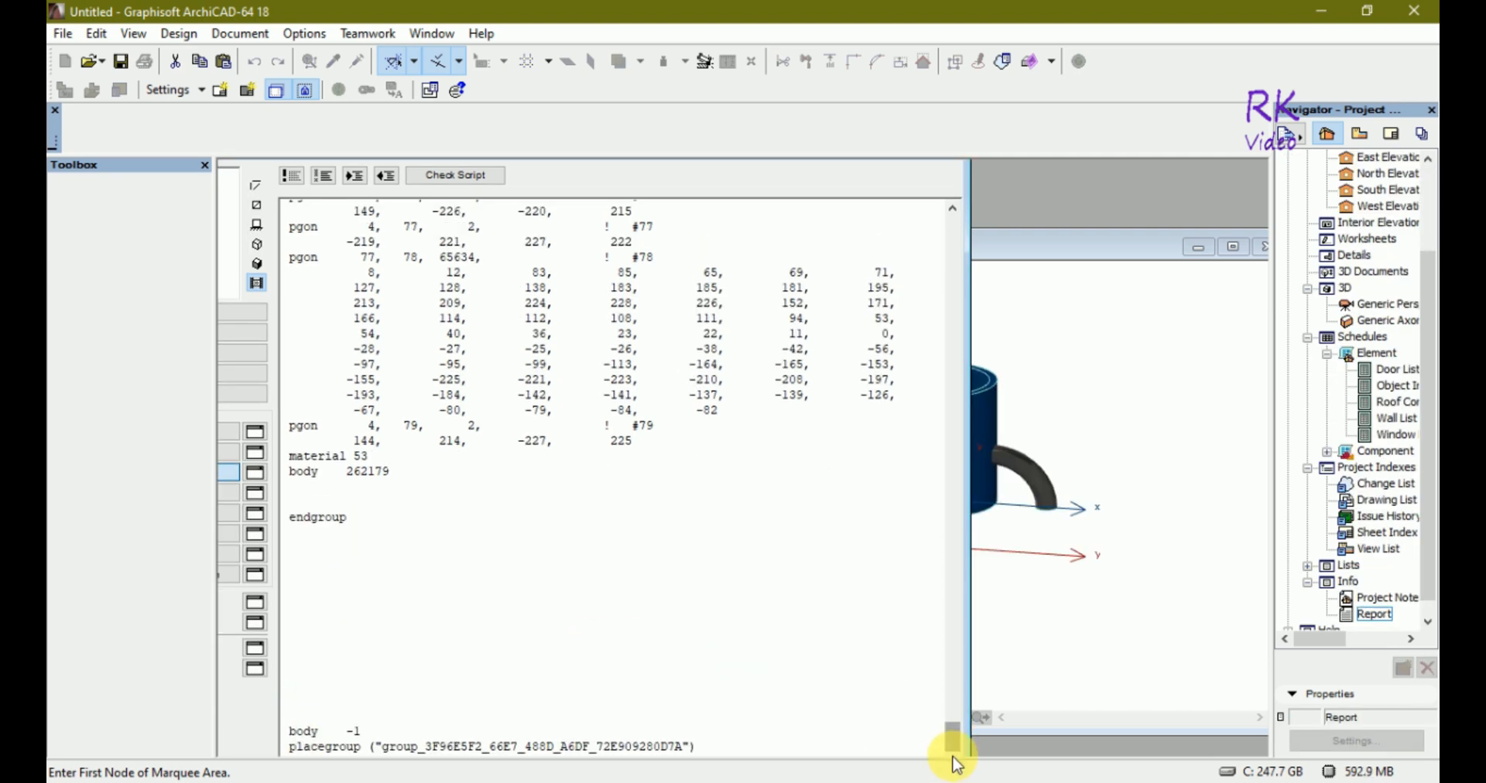
pyautogui.scroll(-3, 385, 729)
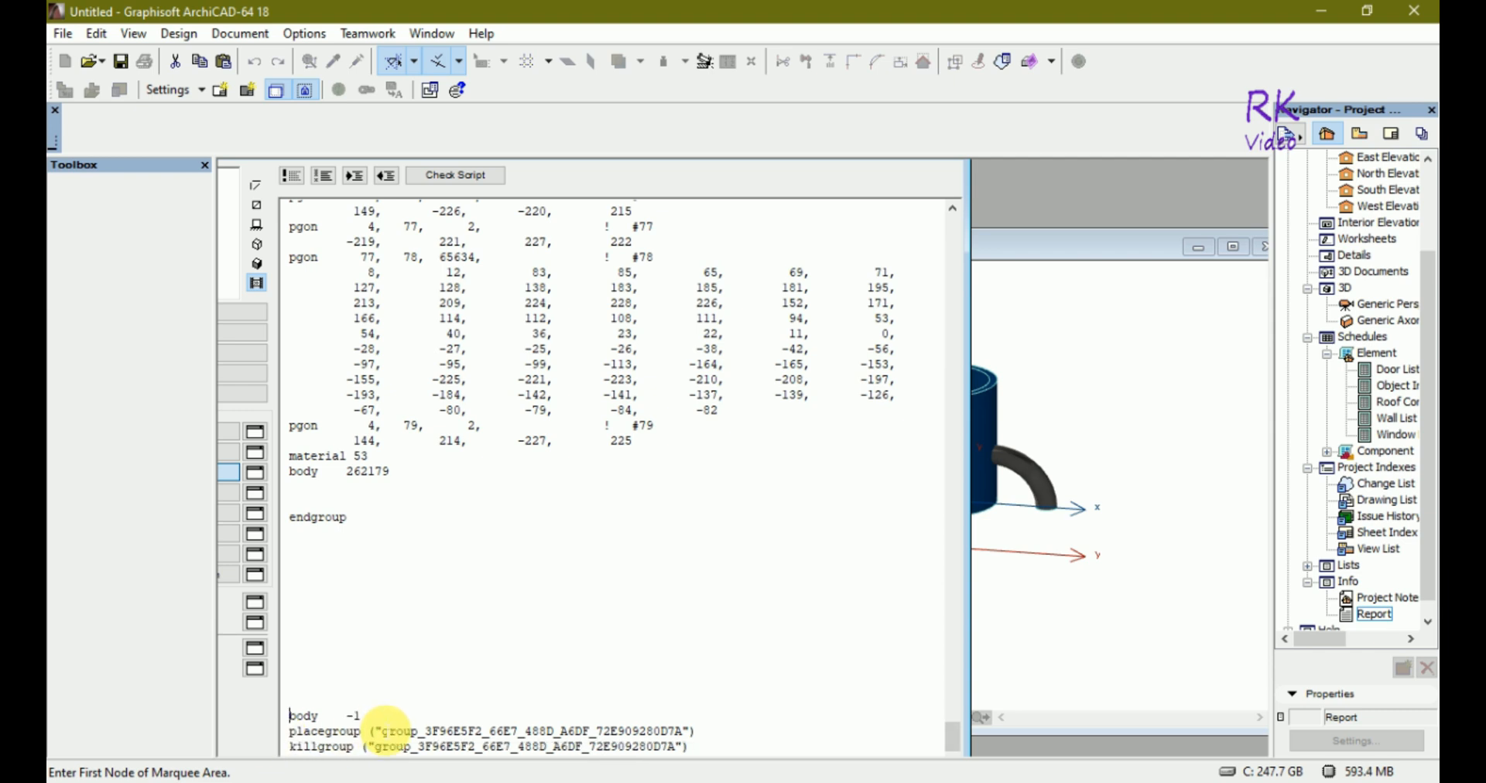
pyautogui.press('BackSpace')
pyautogui.press('BackSpace')
pyautogui.press('BackSpace')
pyautogui.press('BackSpace')
pyautogui.press('BackSpace')
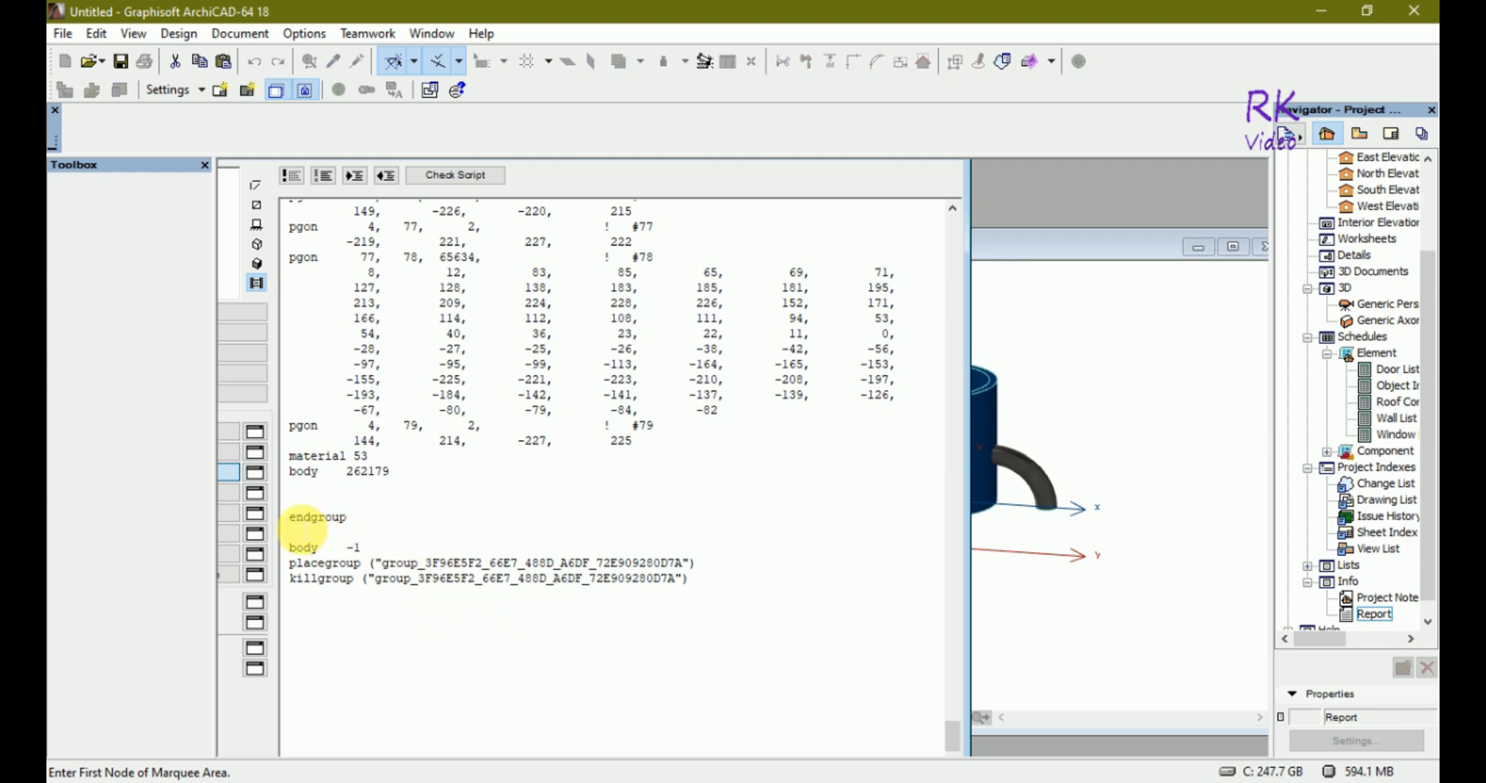
# Add the lines "rotz 90", "addz 0.035" and "elbow 0.037, 180, 0.007" after the killgroup line and show the handle in the 3D view
pyautogui.click(708, 581)
pyautogui.press('Return')
pyautogui.write('rotz 90 addz 0.035 elbow 0.037, 180, 0.007')
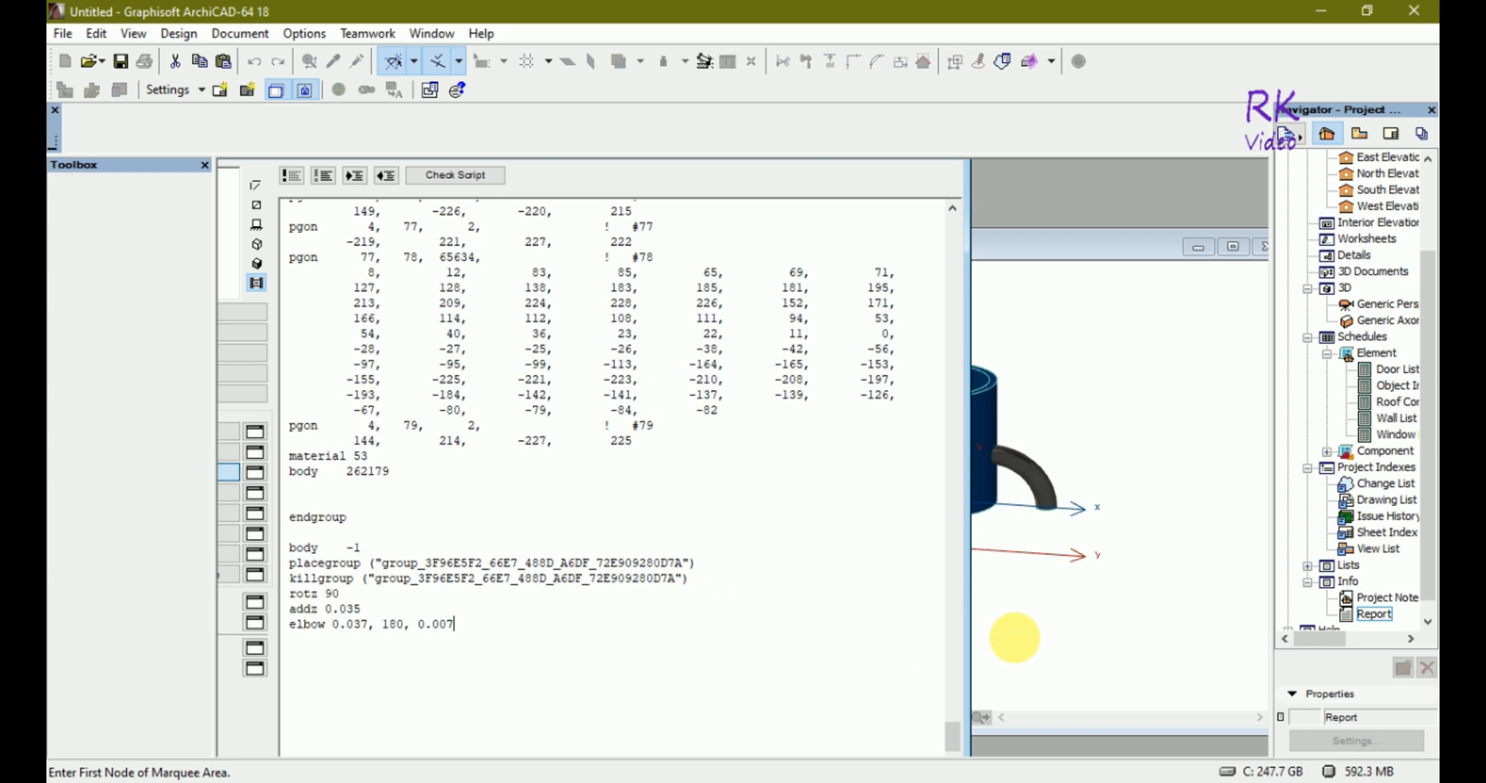
pyautogui.click(1048, 600)
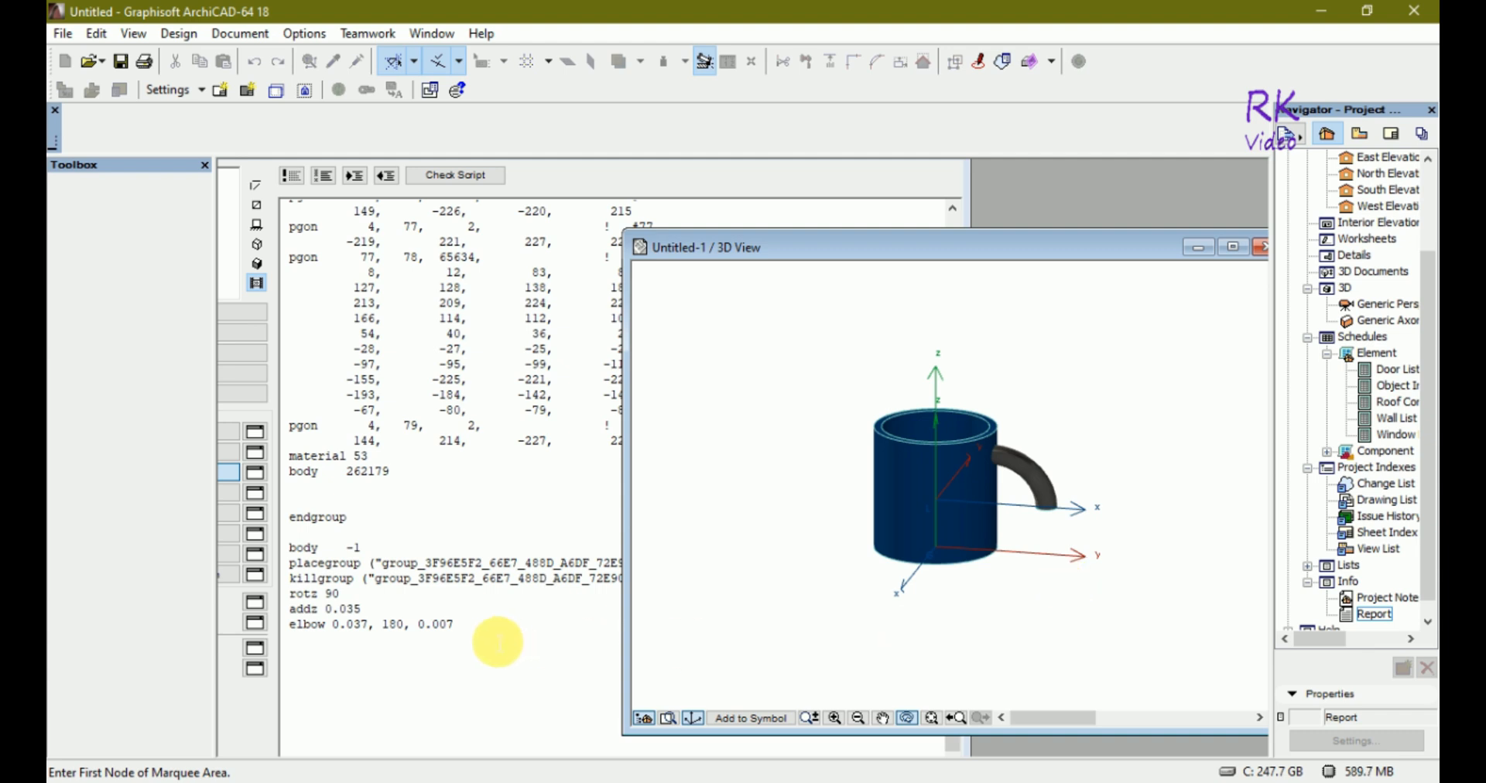
# Shift the script window away from the cup and bring the 3D view forward to examine the handle's orientation
pyautogui.click(494, 633)
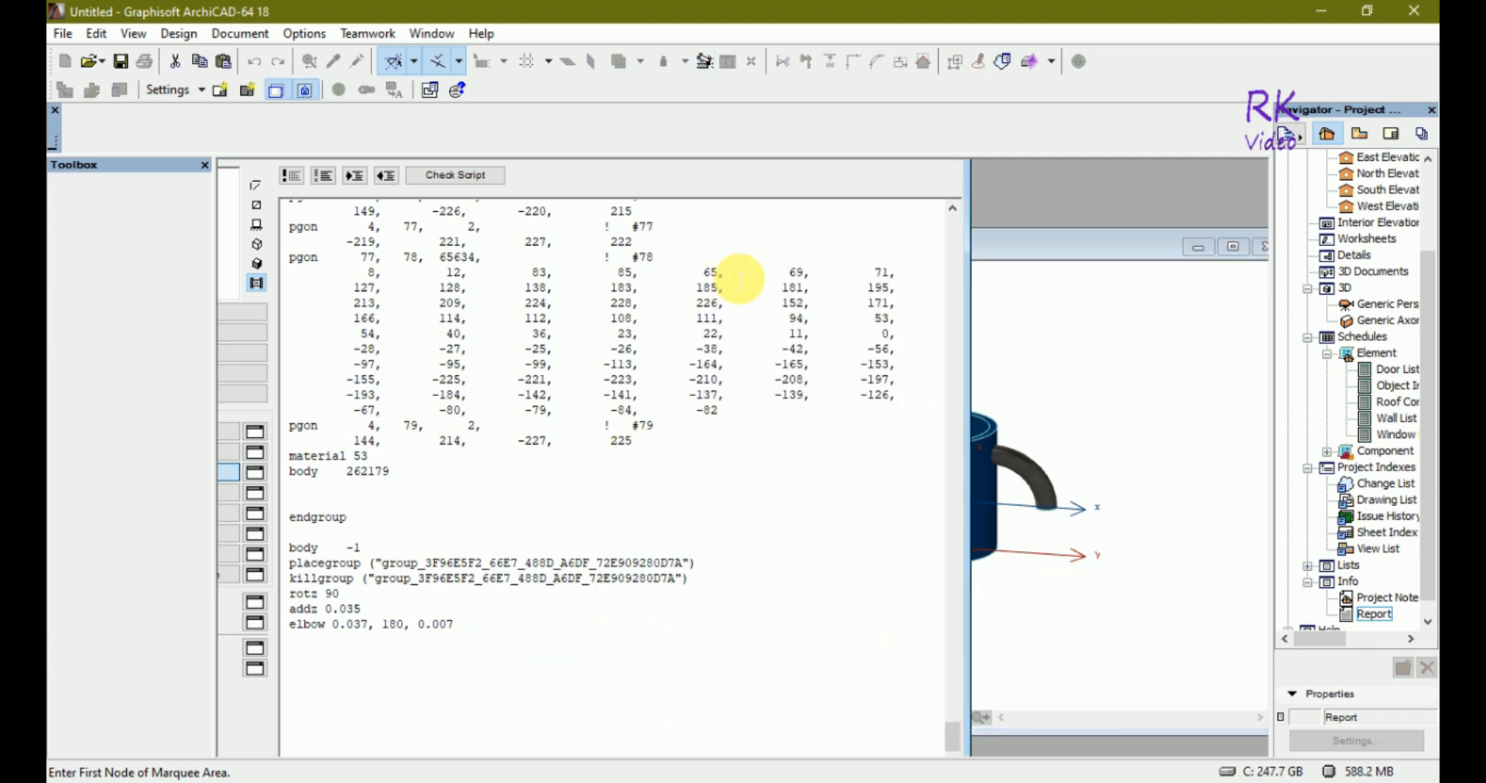
pyautogui.moveTo(803, 167); pyautogui.dragTo(749, 165)
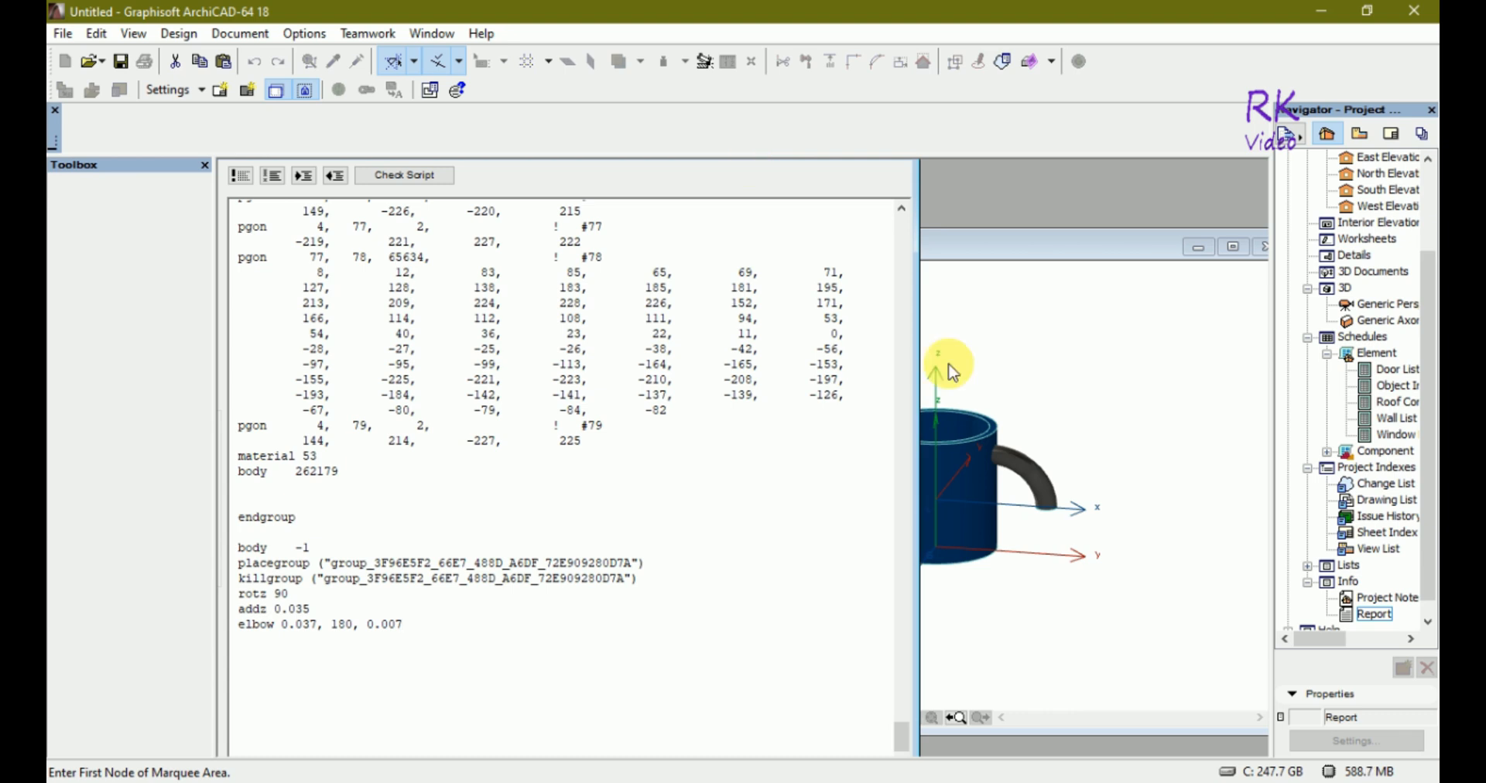
pyautogui.click(1096, 554)
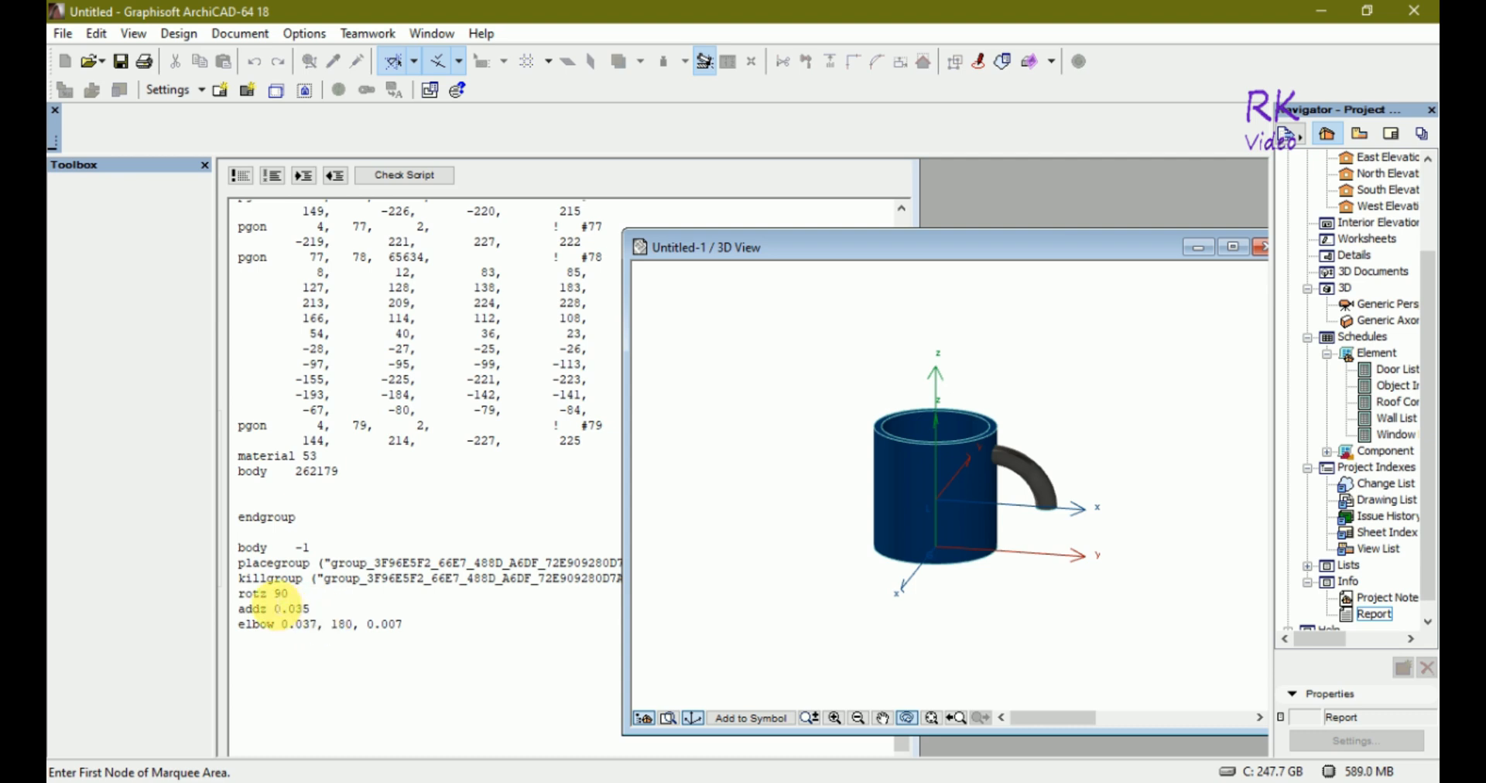
# Change the handle's rotation line first to "rotx 90" and finally to "roty 90", checking each version in the 3D view
pyautogui.click(275, 608)
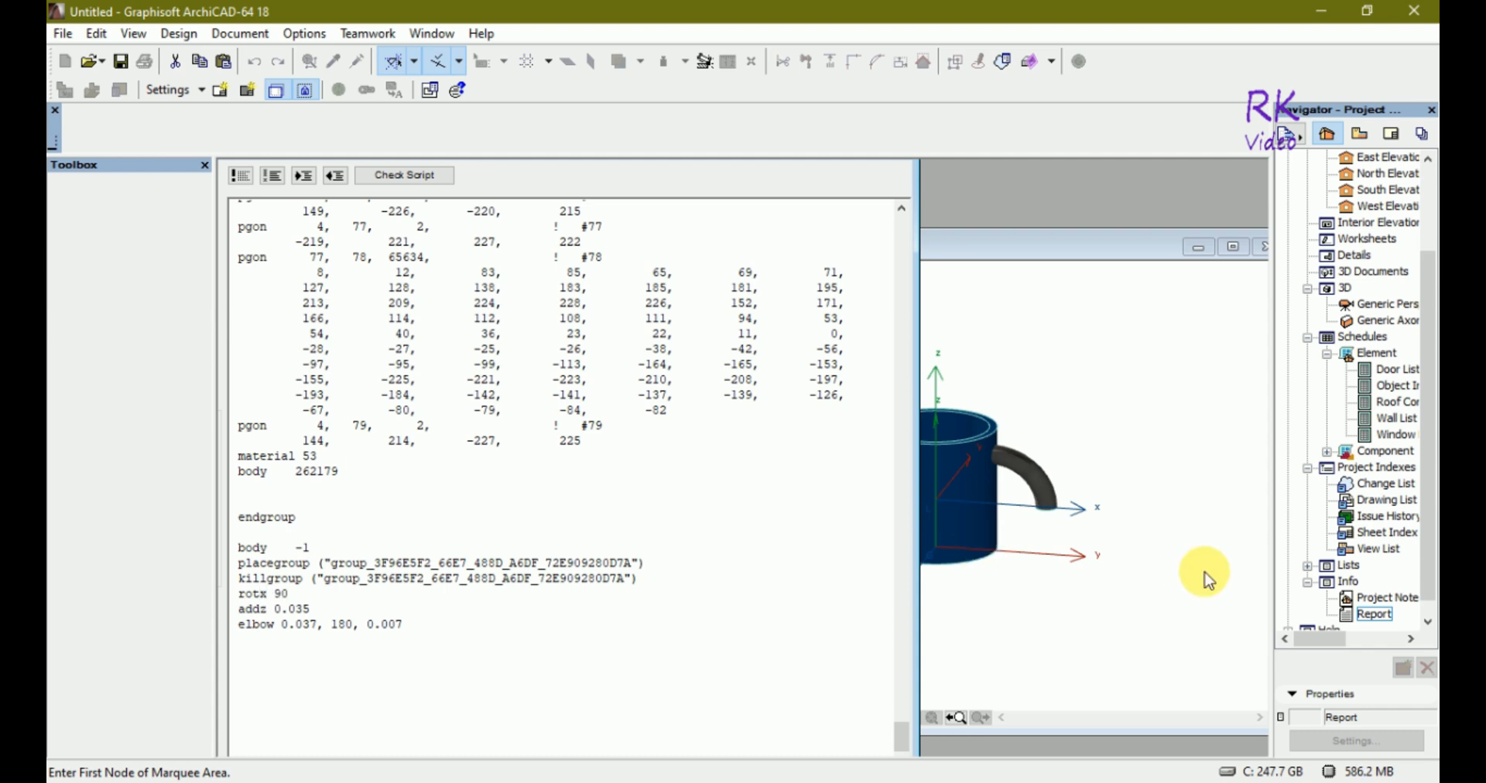
pyautogui.click(1108, 590)
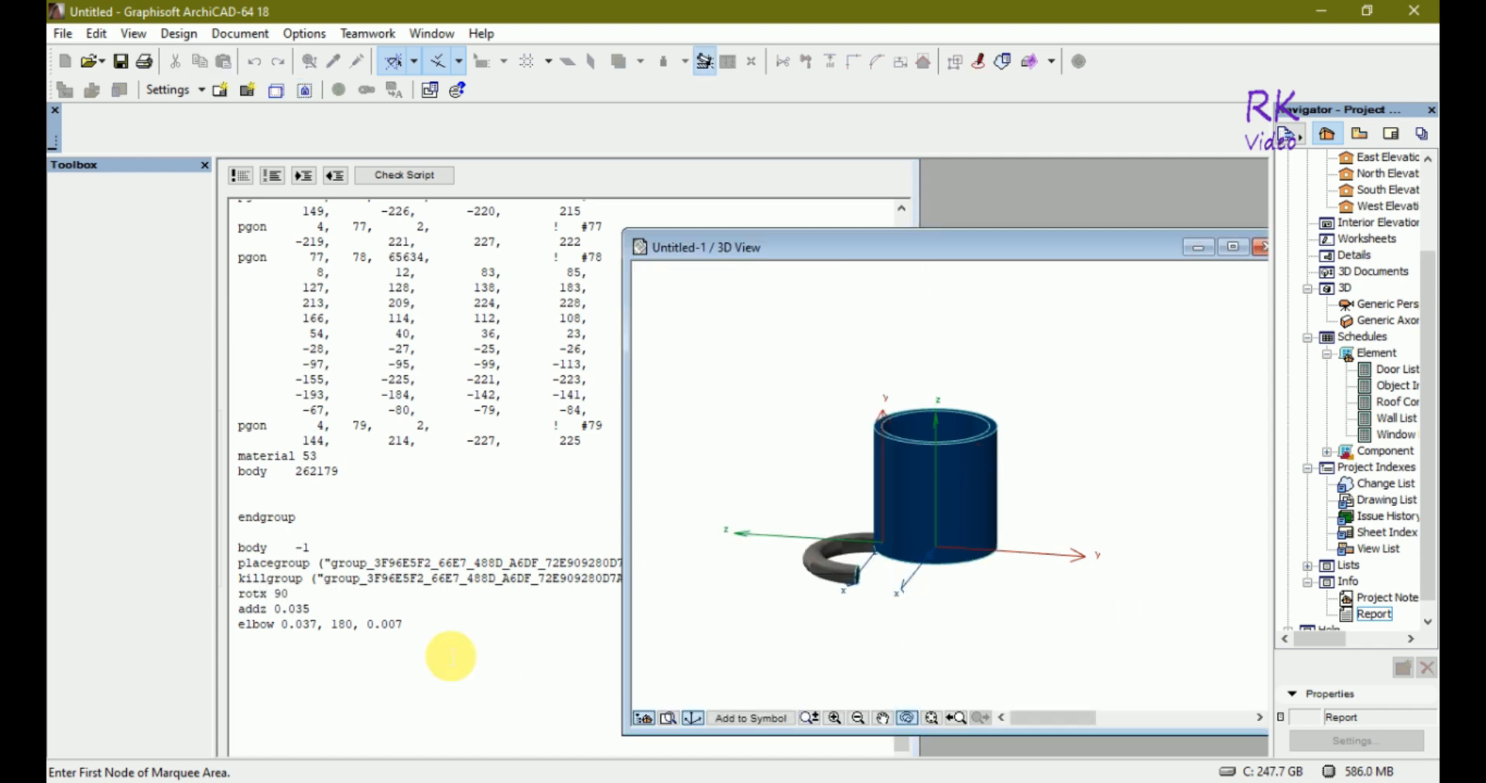
pyautogui.click(273, 608)
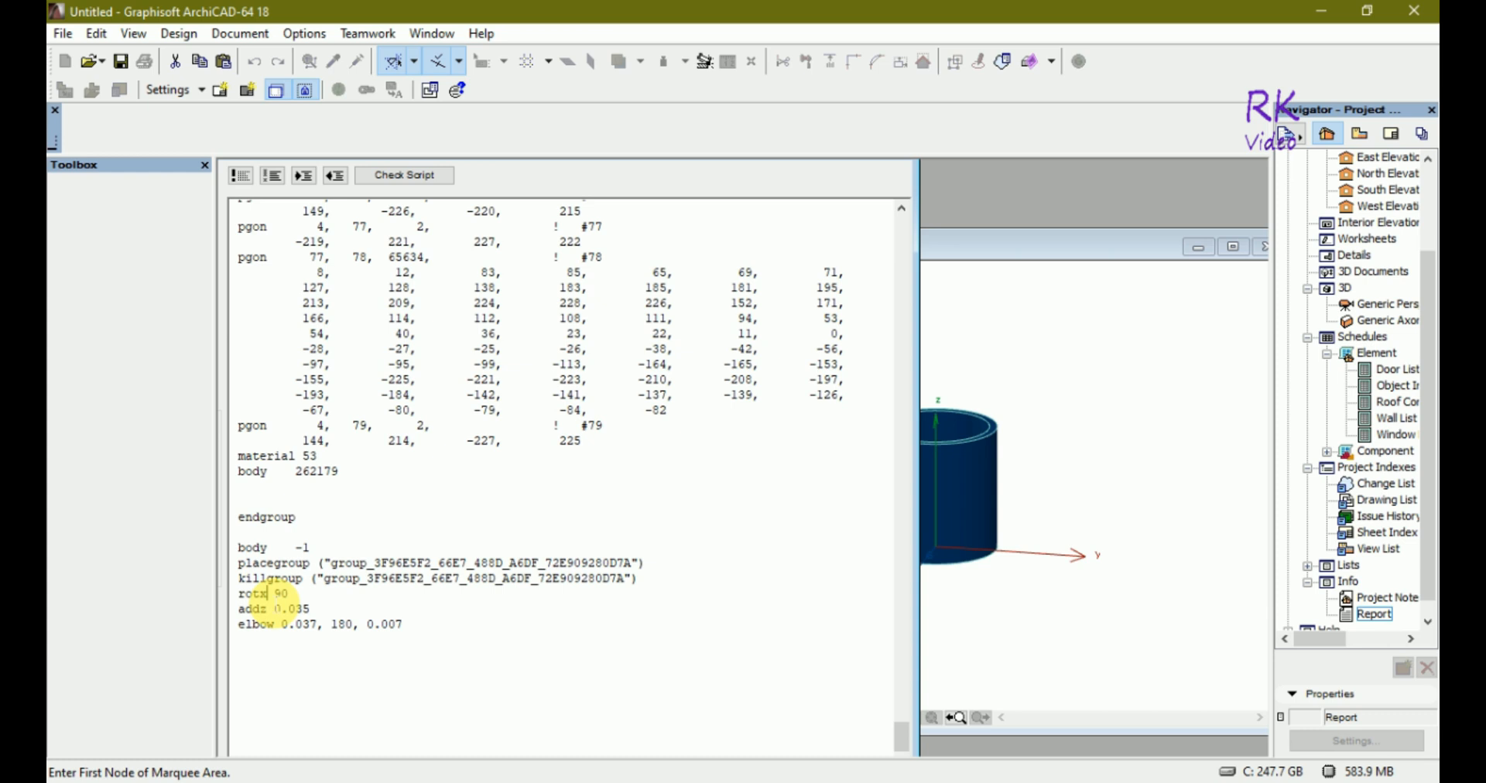
pyautogui.press('BackSpace')
pyautogui.write('y')
pyautogui.click(977, 627)
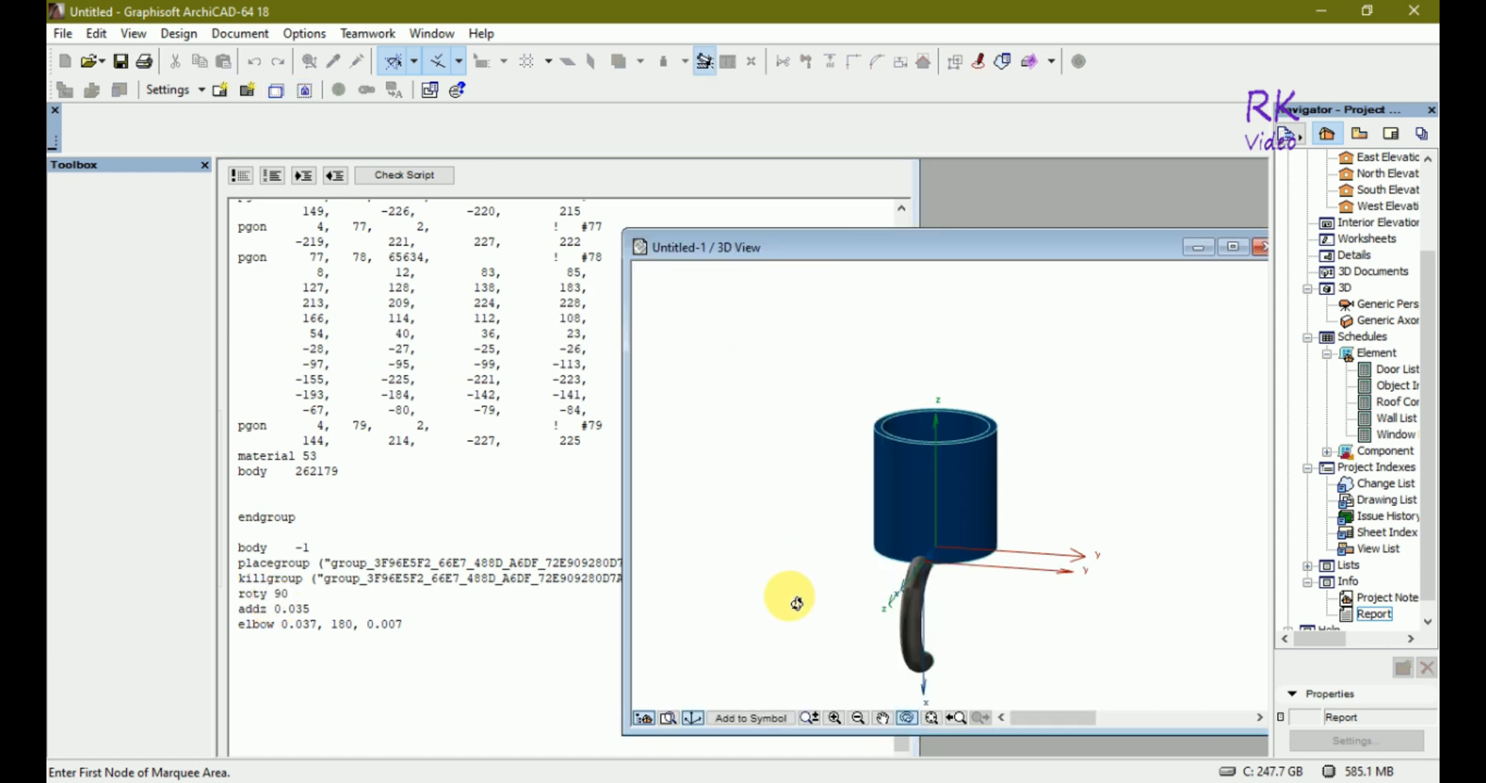
pyautogui.moveTo(796, 597); pyautogui.dragTo(1200, 613)
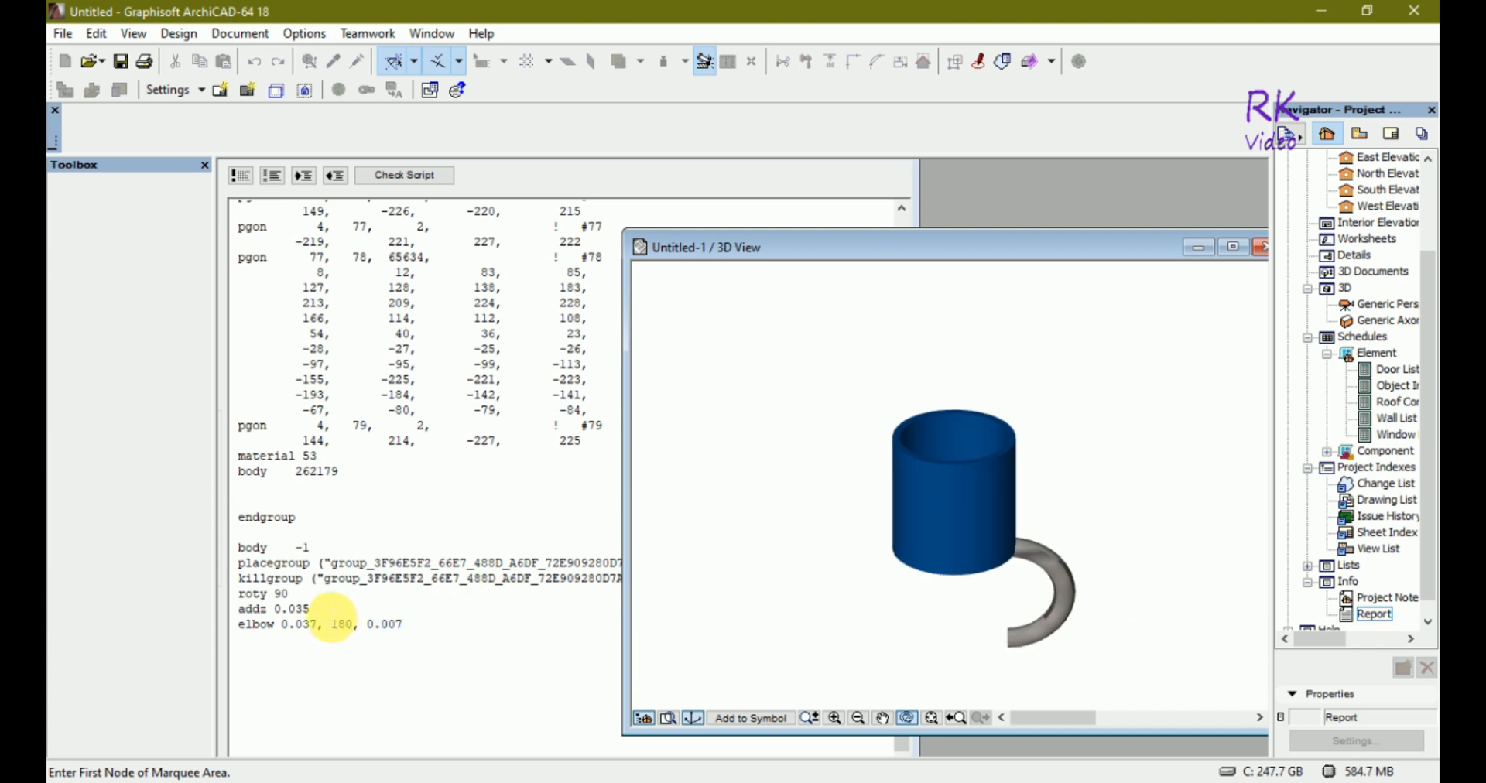
pyautogui.click(331, 619)
pyautogui.click(1105, 650)
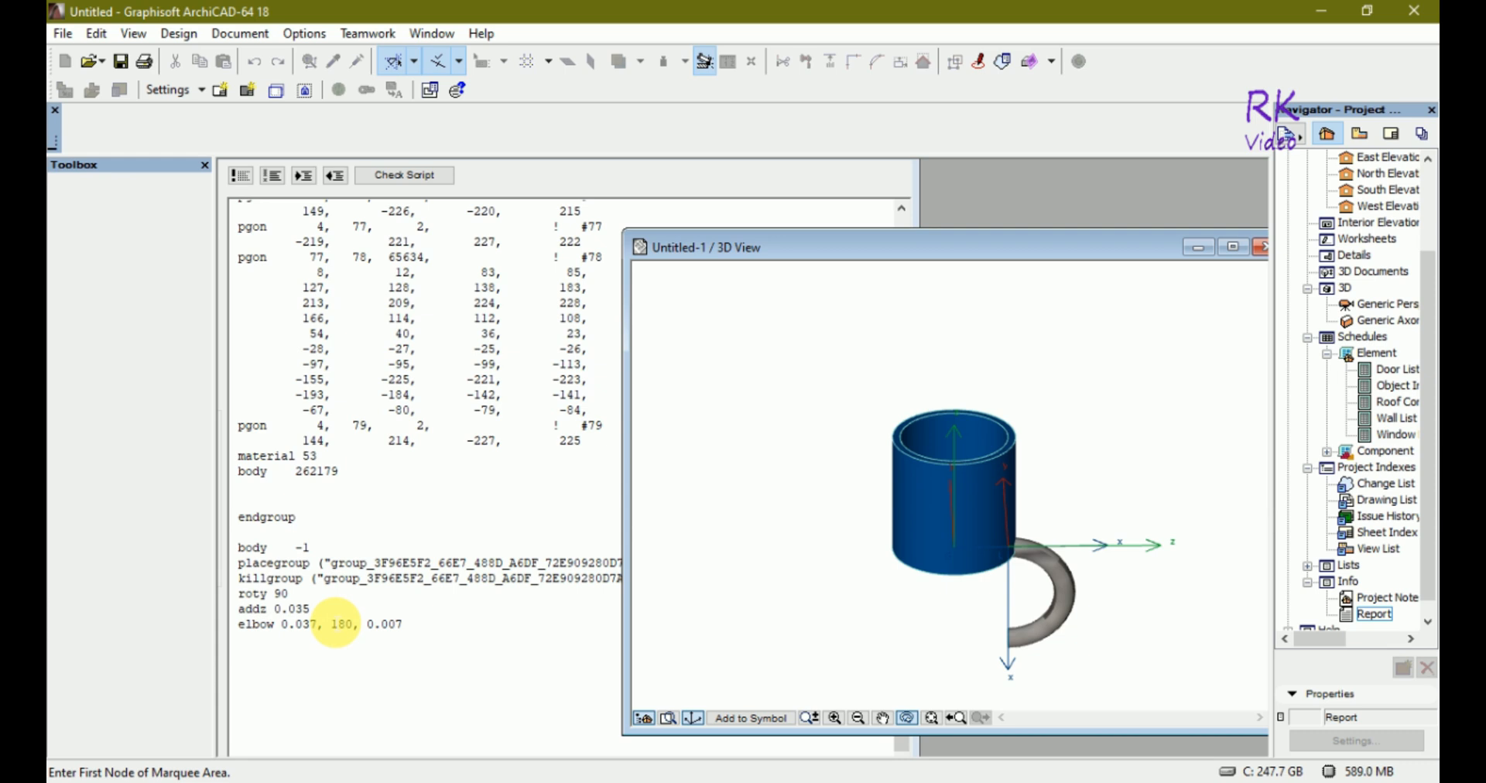
# Insert an "addx -0.085" line above the elbow line to raise the handle, and check its position in the 3D view
pyautogui.click(335, 623)
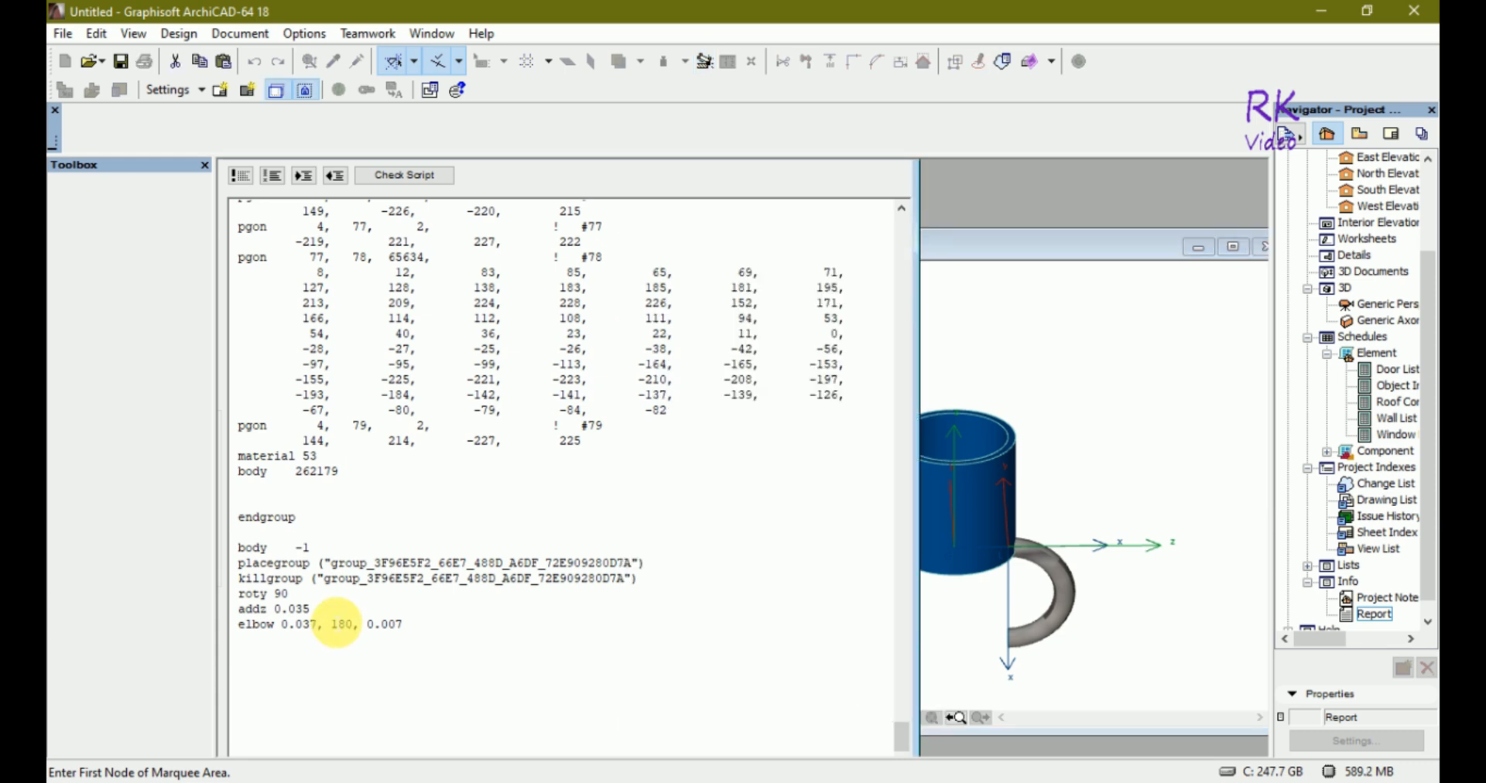
pyautogui.press('Return')
pyautogui.write('addx -0.085')
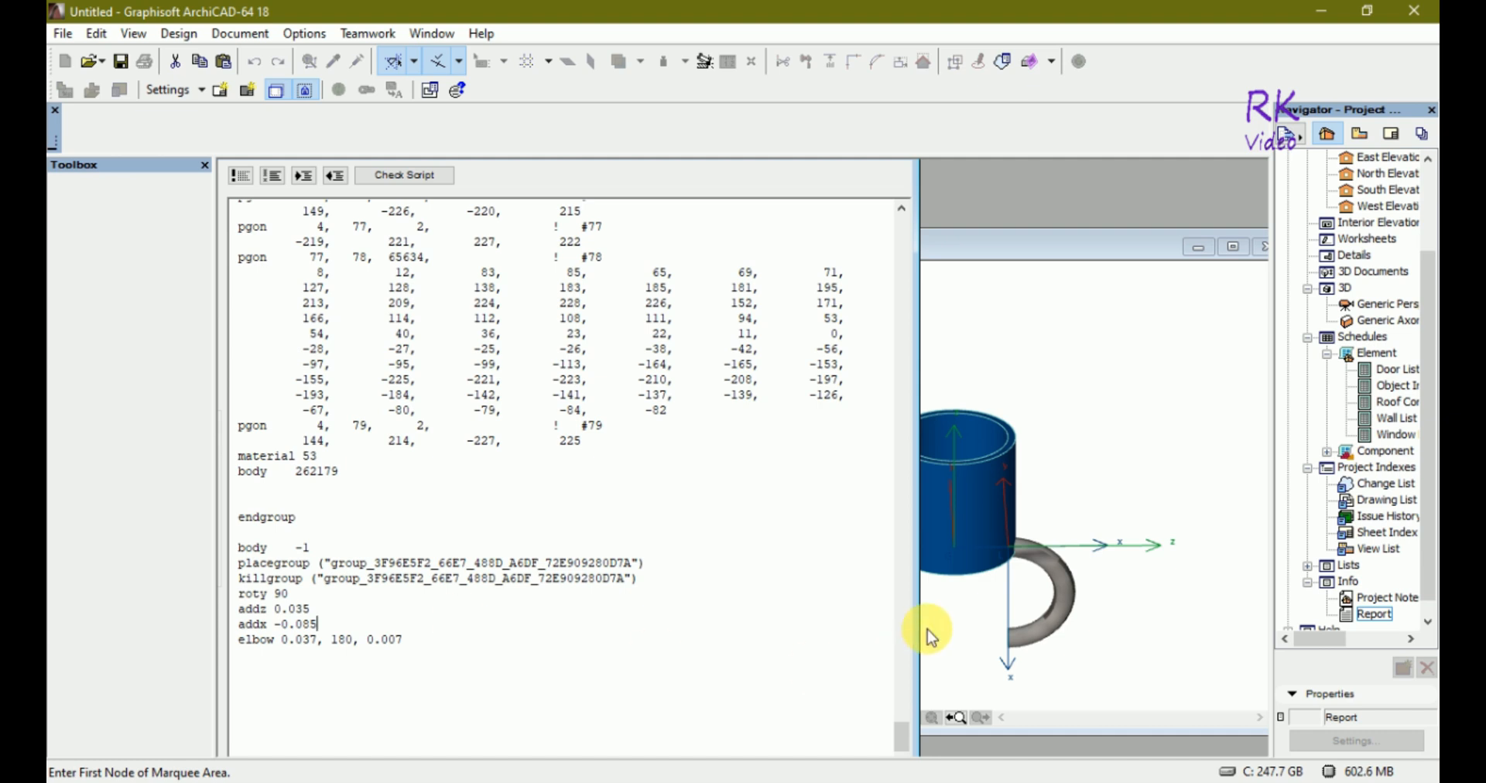
pyautogui.click(956, 640)
pyautogui.moveTo(1147, 592); pyautogui.dragTo(1099, 618)
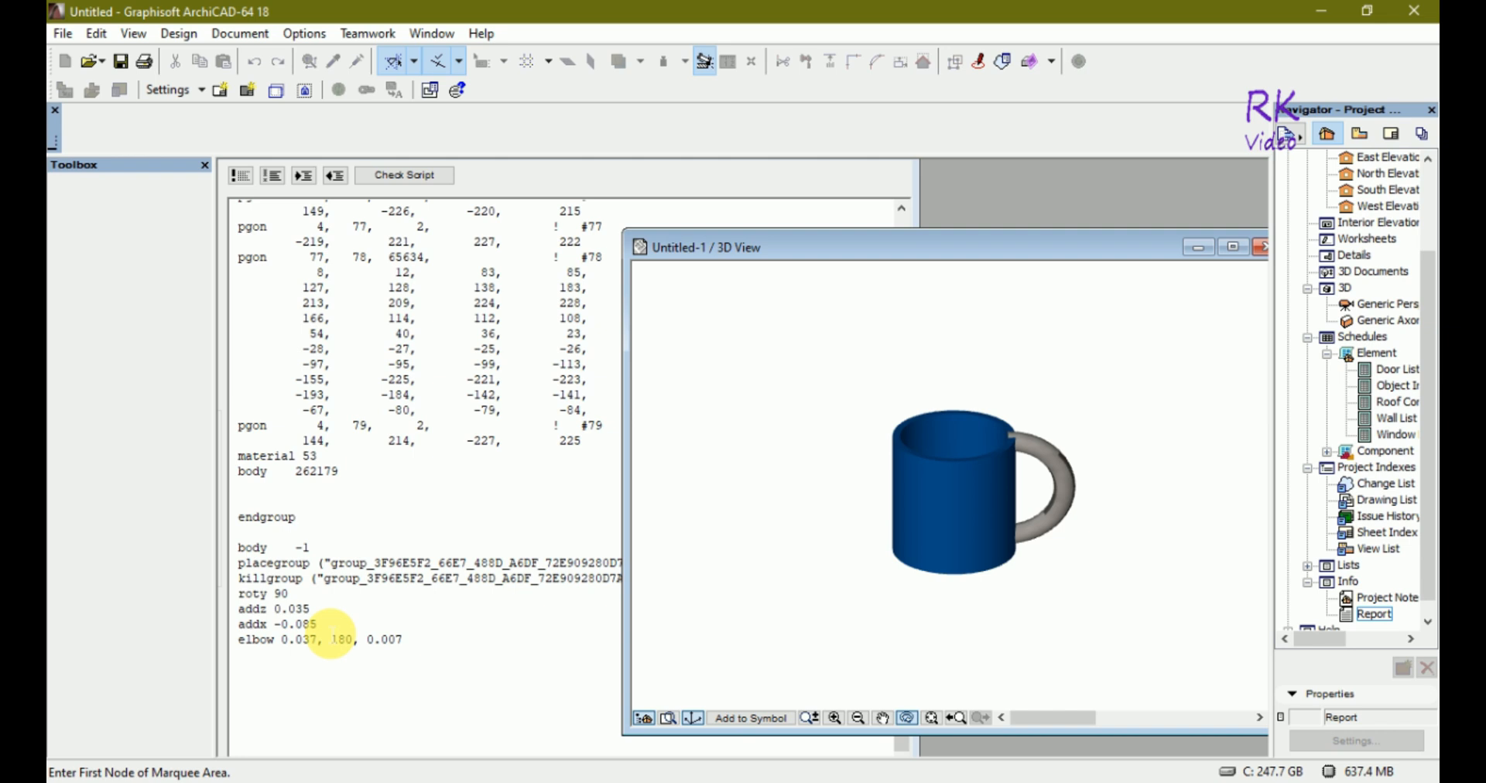
# Lower the handle by trying an addx value of -0.08 and settling on -0.075, checking each in the 3D view
pyautogui.click(333, 633)
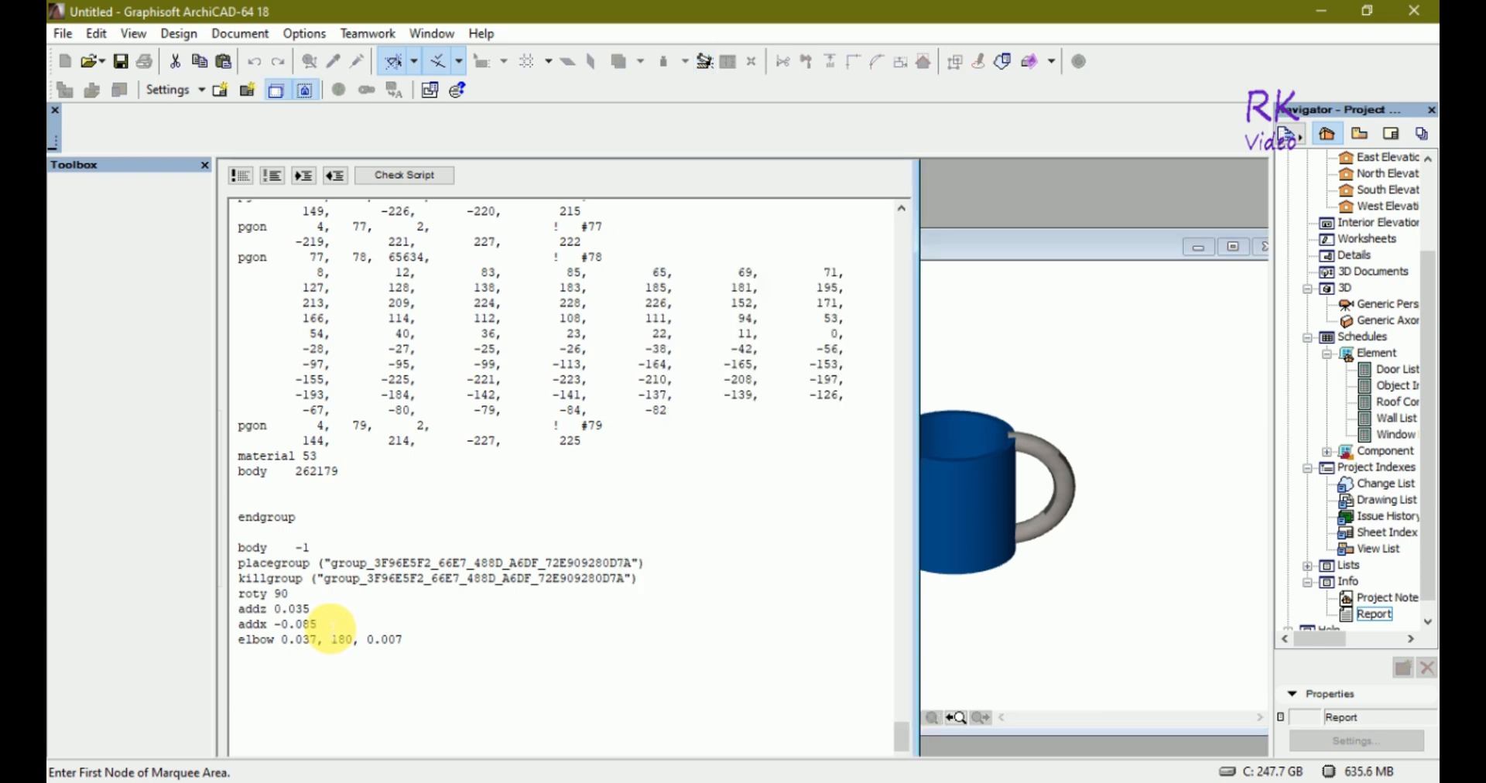
pyautogui.click(1021, 623)
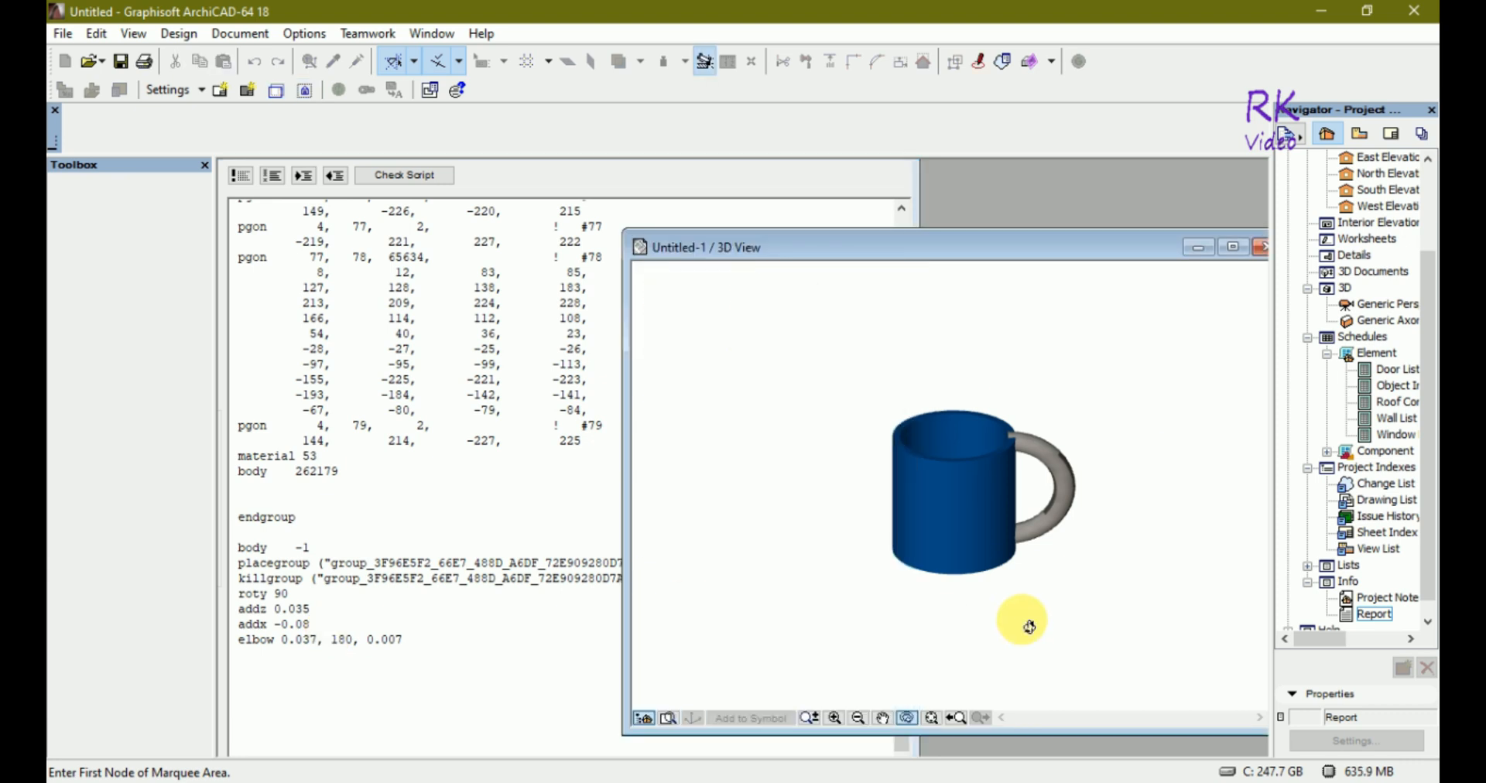
pyautogui.click(326, 633)
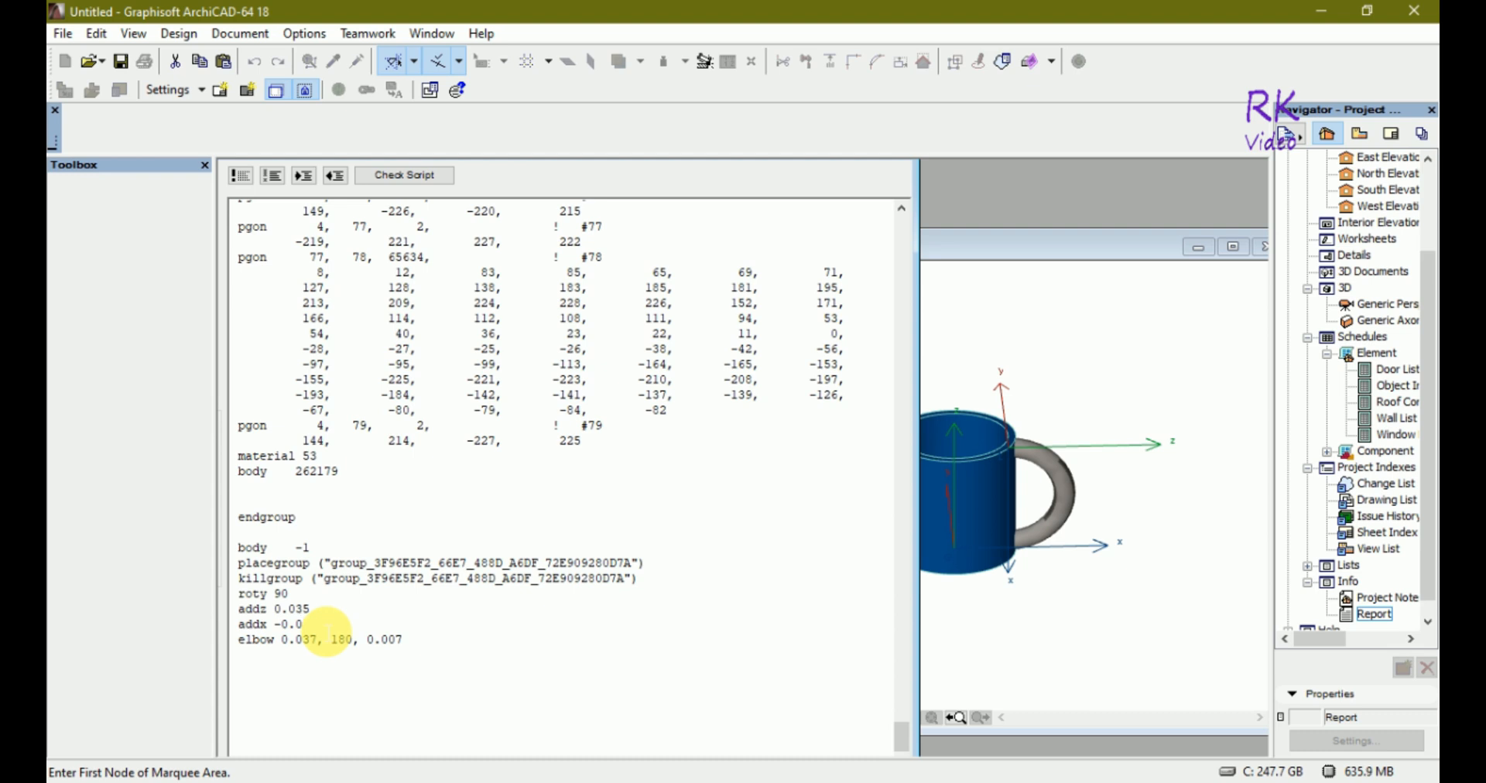
pyautogui.write('75')
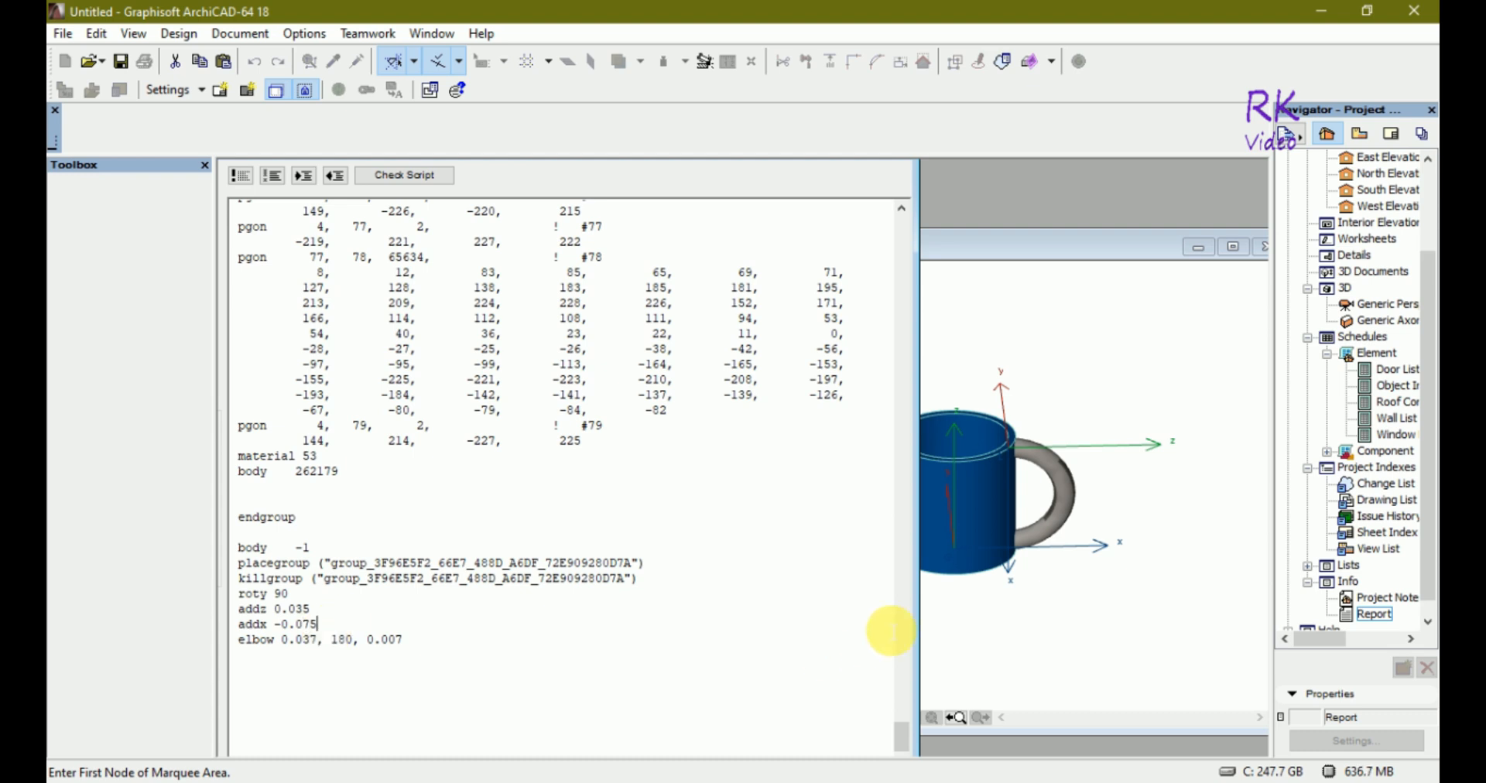
pyautogui.click(1006, 637)
pyautogui.moveTo(1156, 552); pyautogui.dragTo(1120, 531)
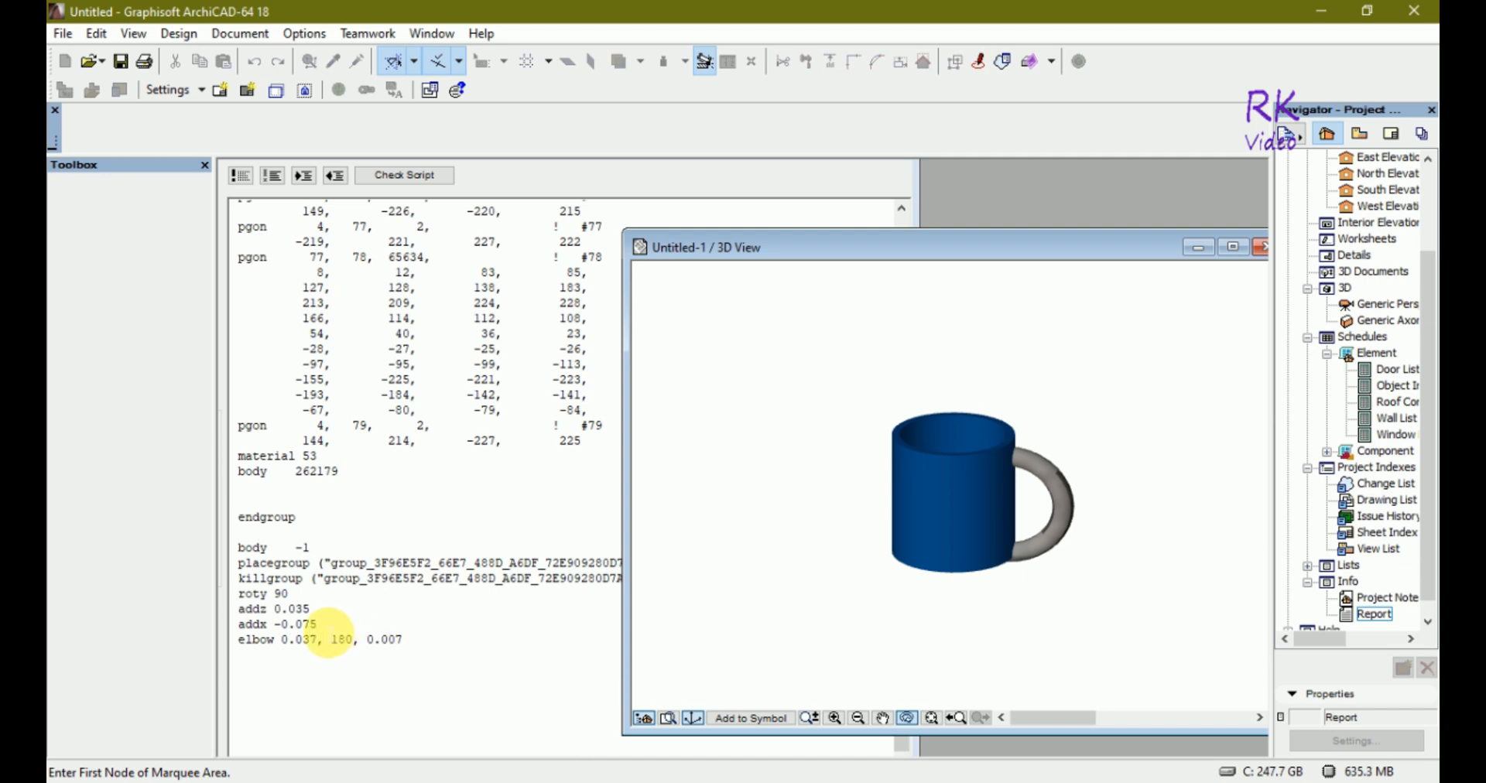
# Set the elbow's bend radius to 0.035 and check the handle against the cup in the 3D view
pyautogui.click(321, 630)
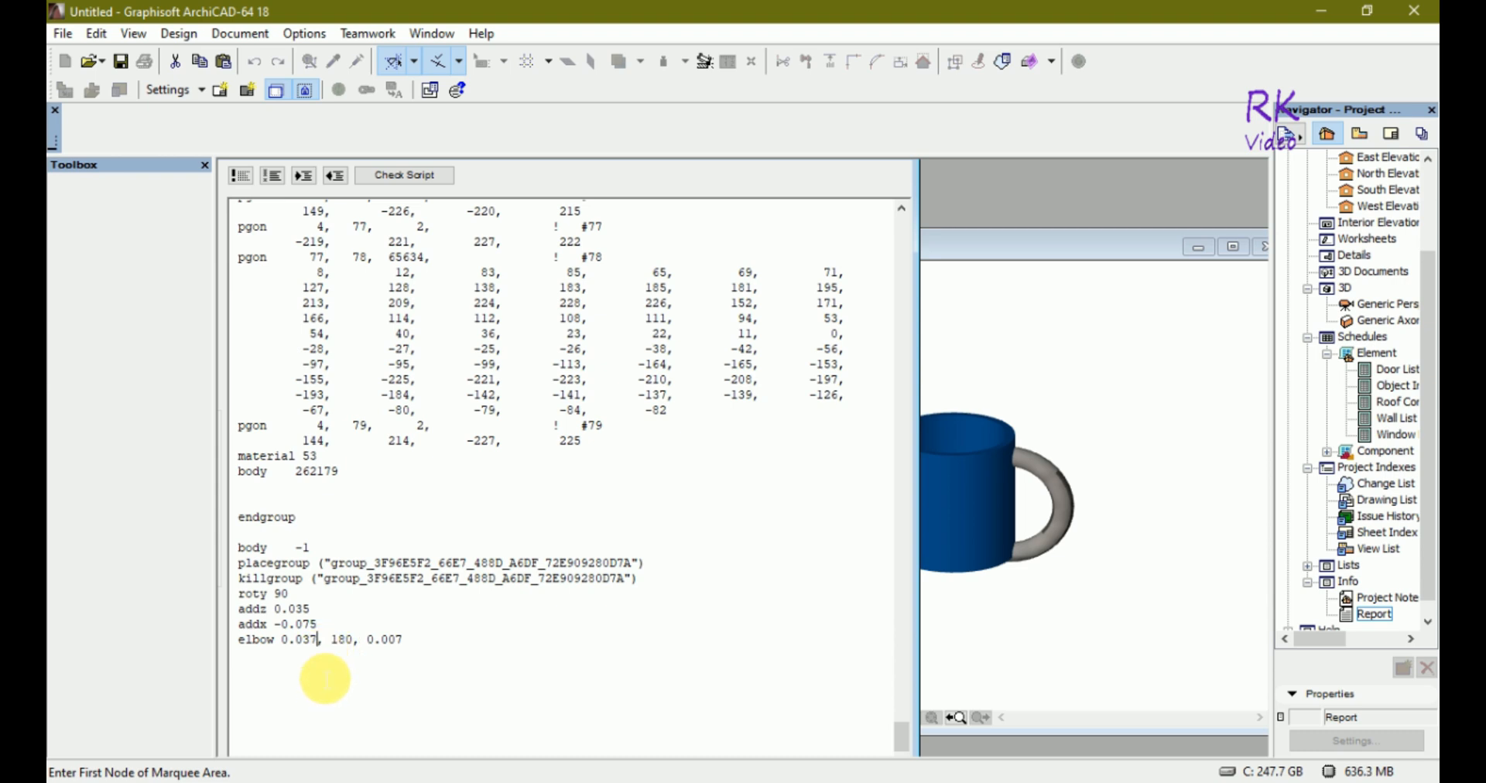
pyautogui.write('5')
pyautogui.click(961, 611)
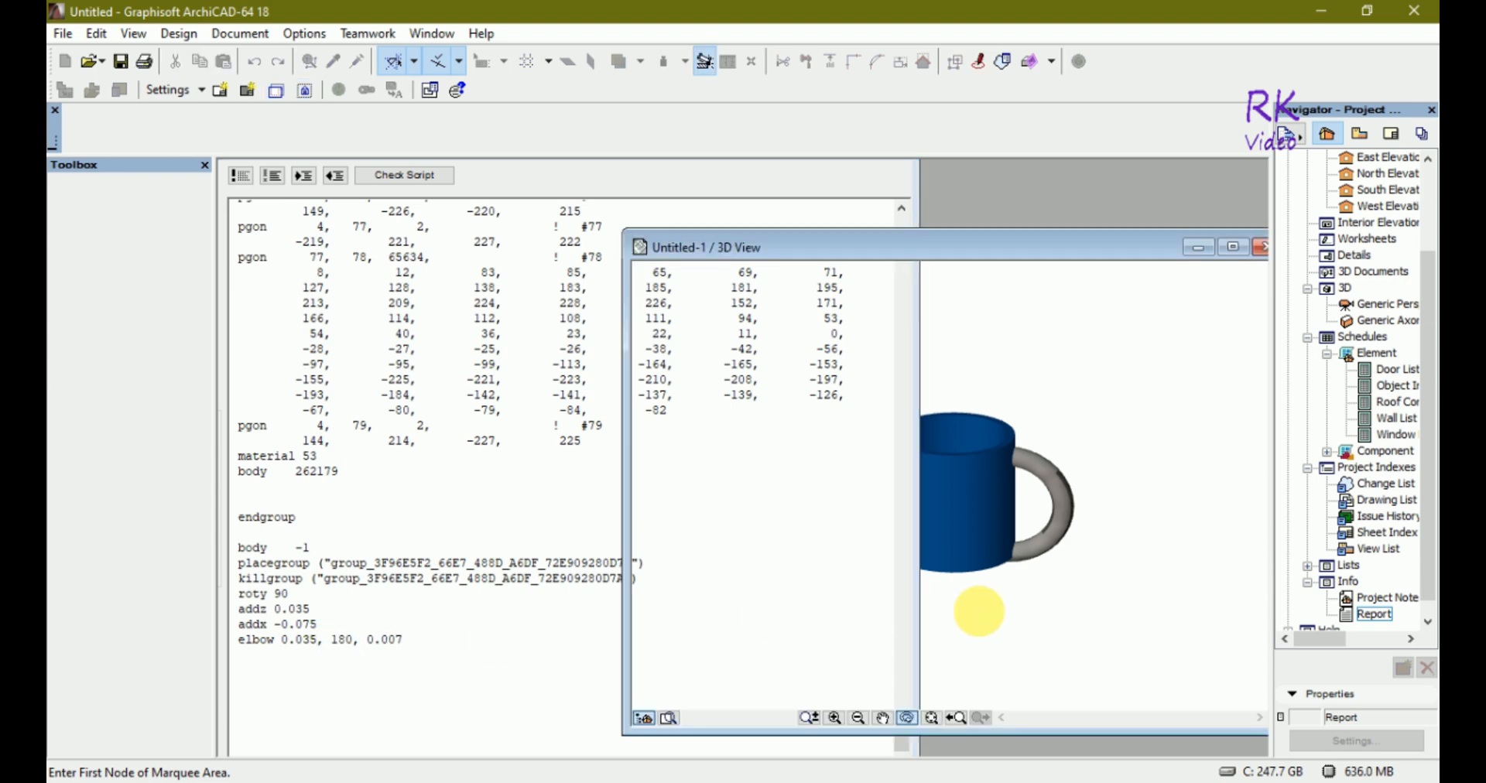
pyautogui.moveTo(1177, 505)
pyautogui.mouseDown()
pyautogui.moveTo(1044, 519)
pyautogui.moveTo(1043, 417)
pyautogui.moveTo(1125, 460)
pyautogui.moveTo(1150, 498)
pyautogui.mouseUp()
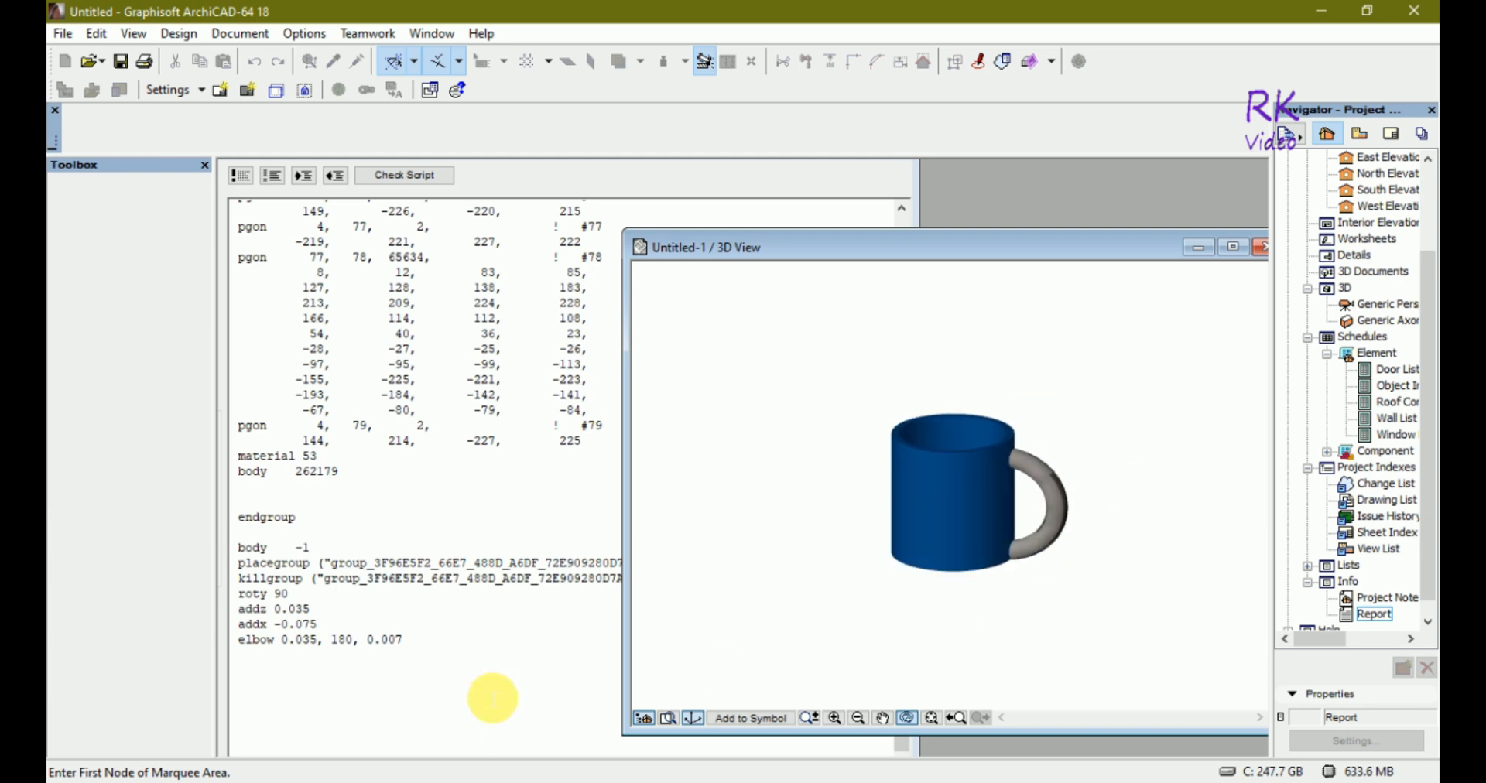
# Try an elbow tube radius of 0.006 and check the handle's thickness in the 3D view
pyautogui.click(419, 648)
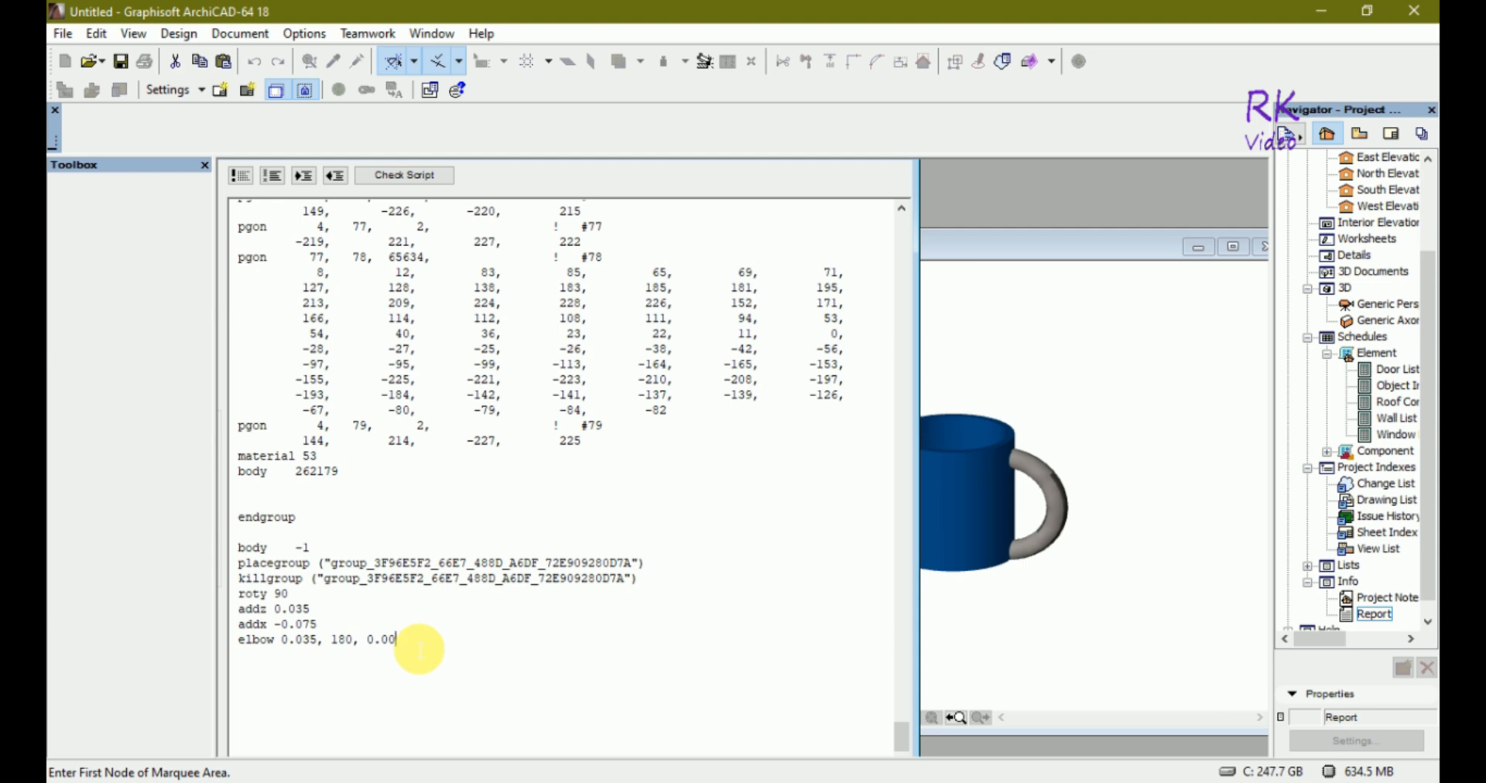
pyautogui.write('6')
pyautogui.click(1011, 608)
pyautogui.moveTo(1141, 607); pyautogui.dragTo(1120, 630)
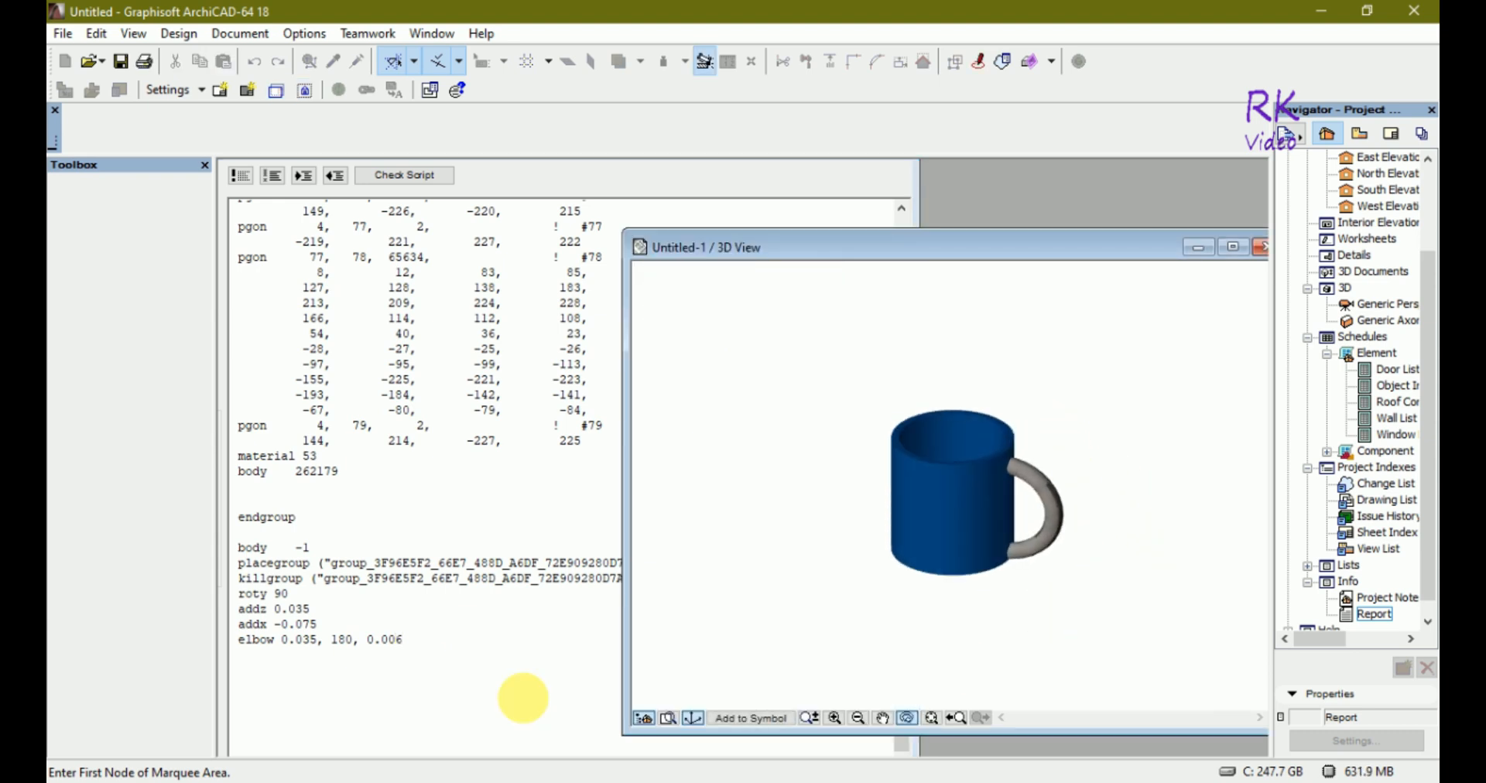
# Set the elbow's tube radius to 0.005 and inspect up close how the handle meets the cup wall
pyautogui.click(419, 646)
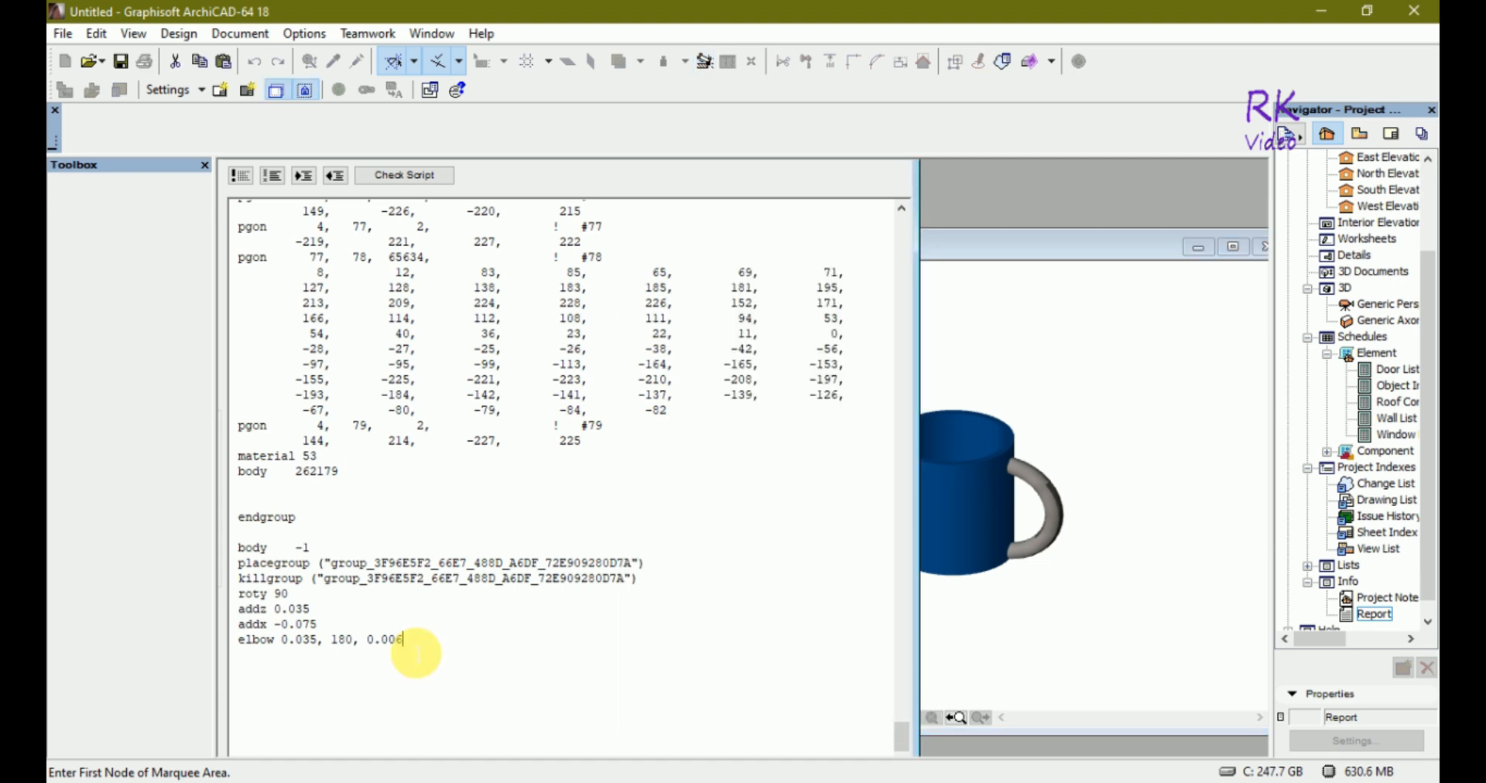
pyautogui.write('5')
pyautogui.click(1213, 627)
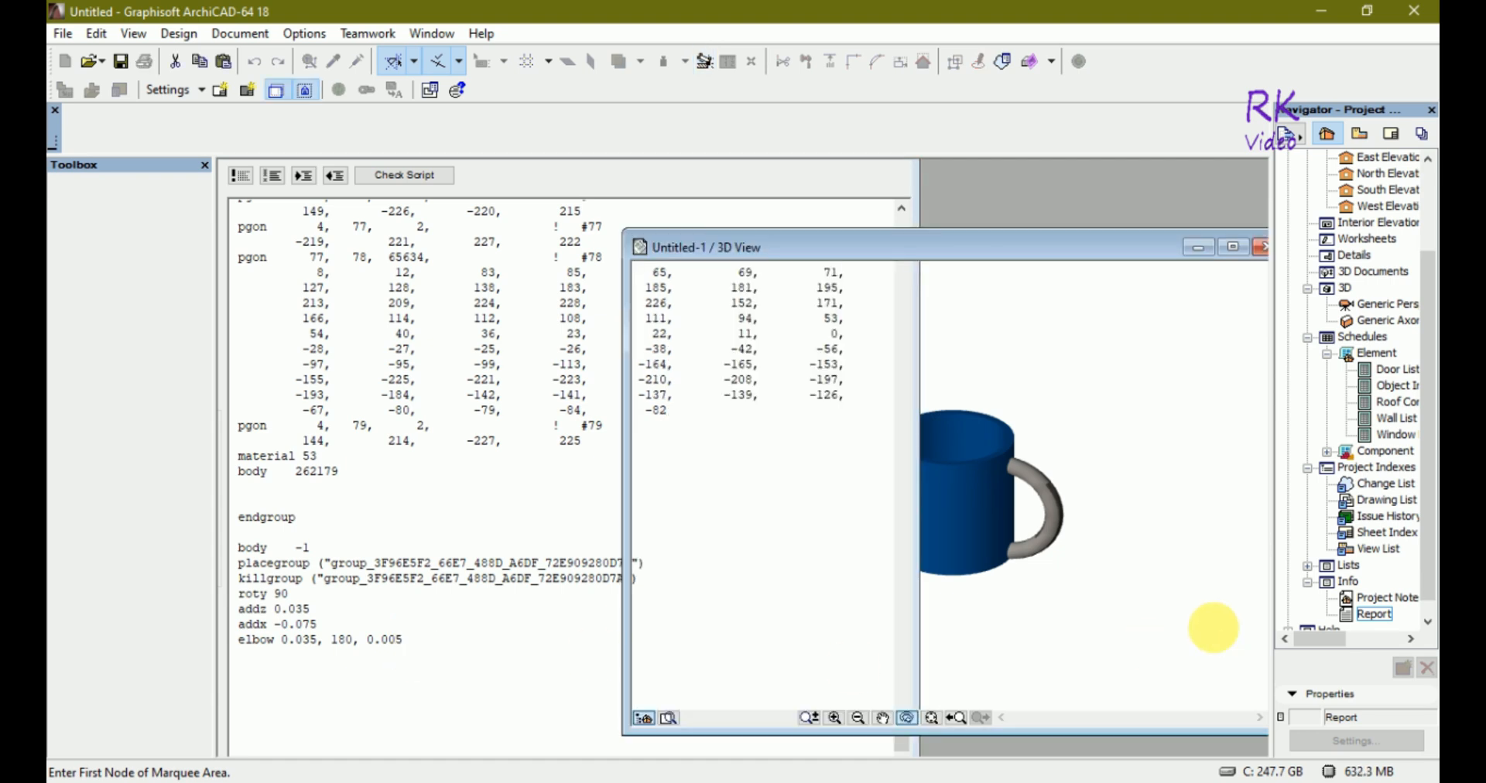
pyautogui.moveTo(1015, 679); pyautogui.dragTo(1034, 457)
pyautogui.scroll(6, 1022, 464)
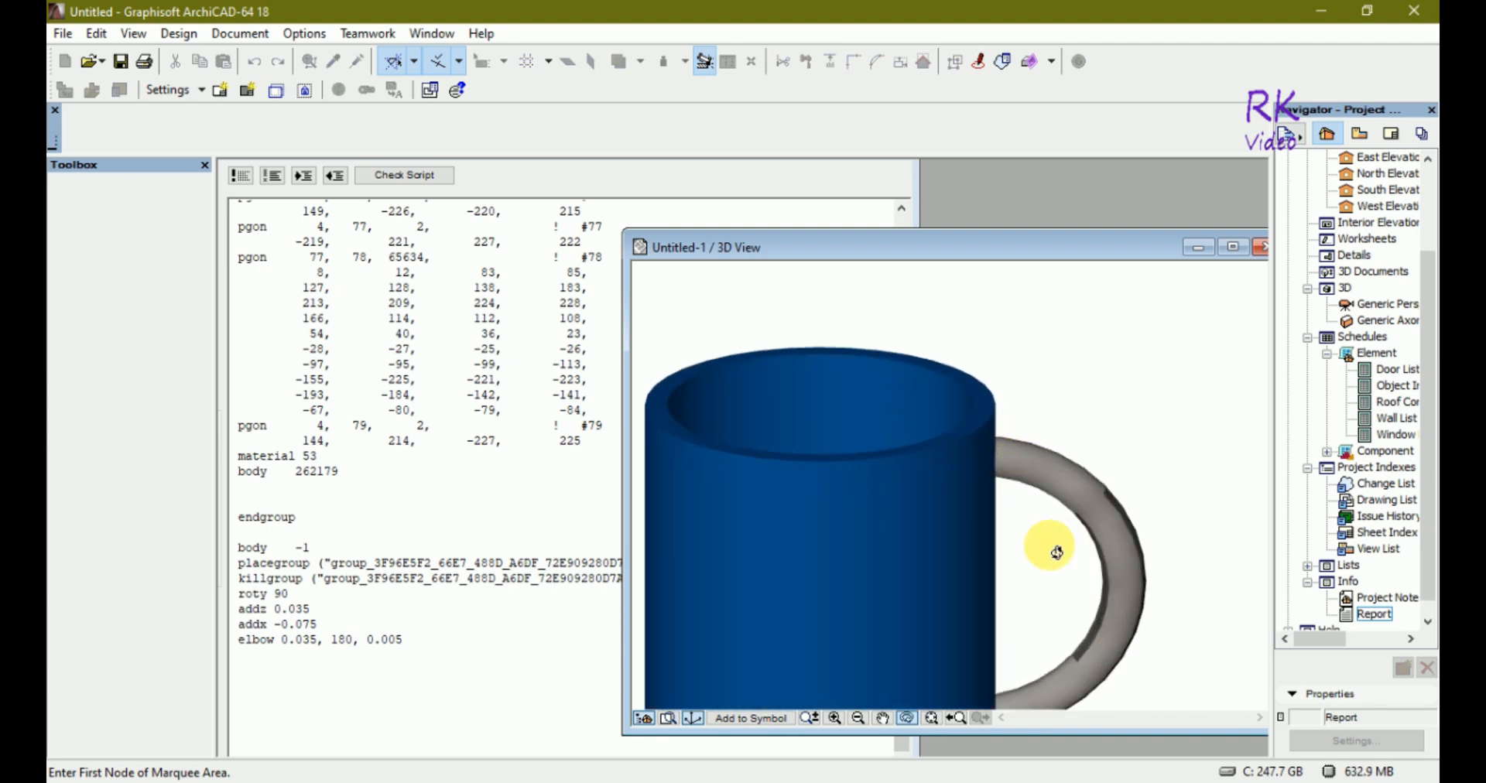
pyautogui.moveTo(1008, 516); pyautogui.dragTo(962, 534)
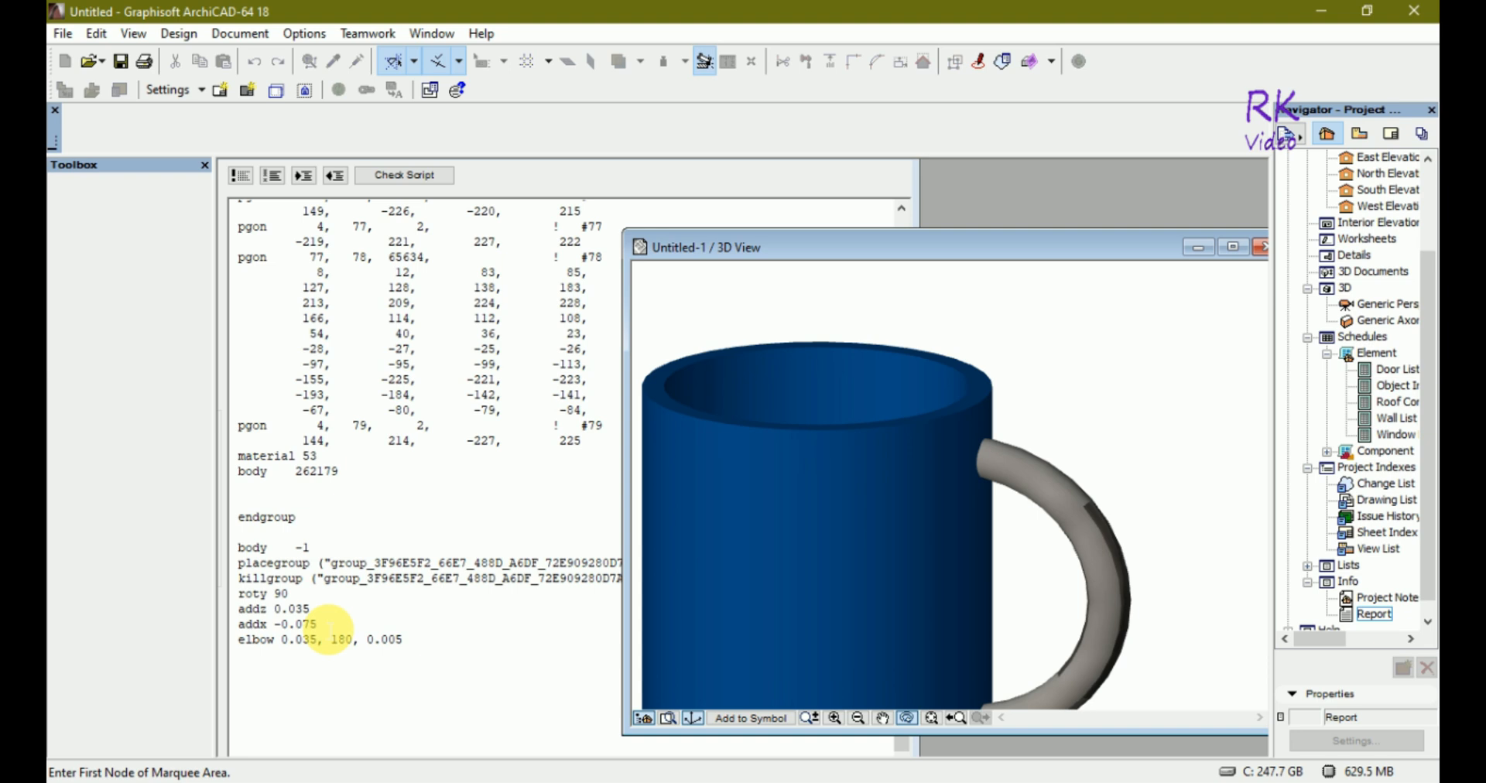
# Set the handle's addx value to -0.077 and refresh the 3D view
pyautogui.click(329, 628)
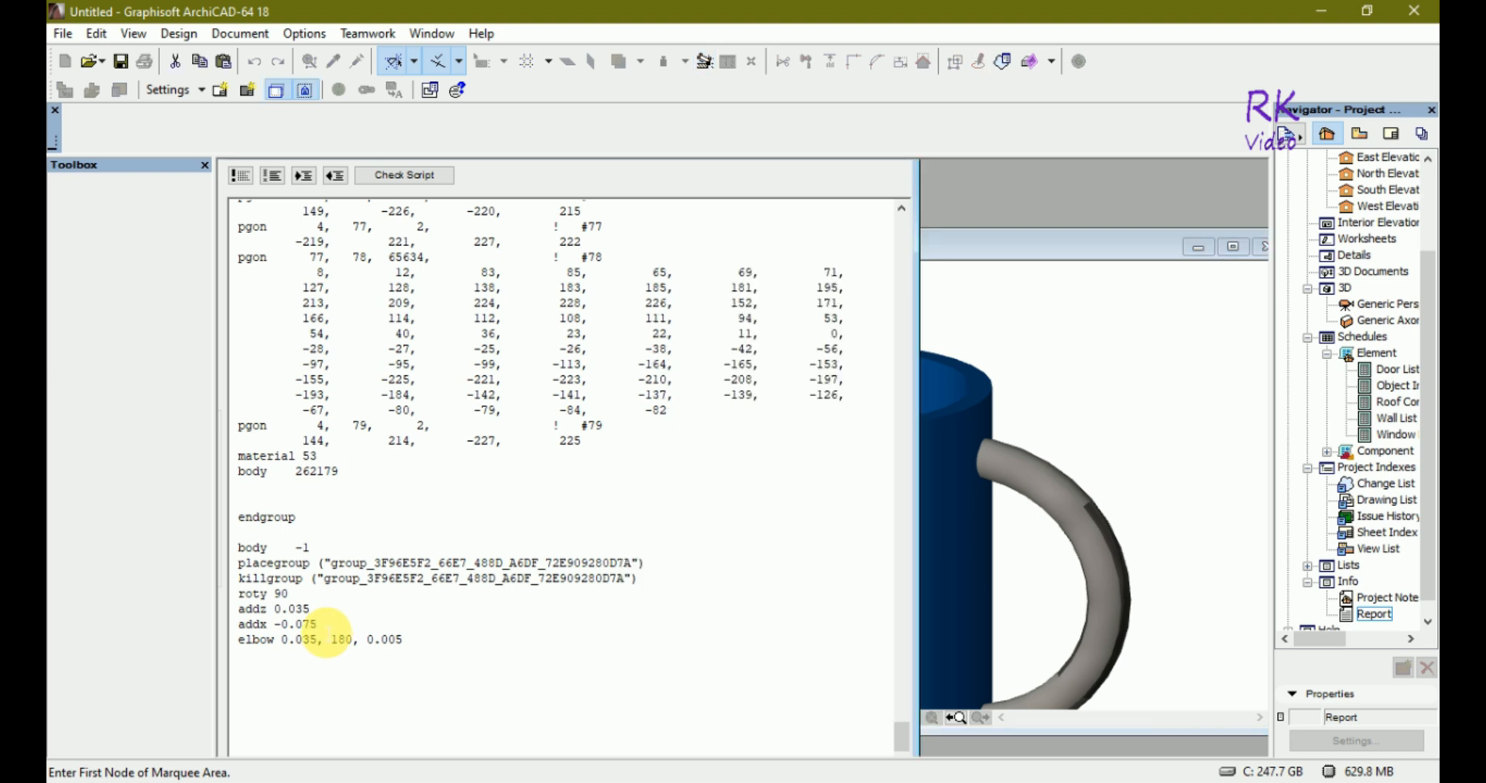
pyautogui.write('7')
pyautogui.click(1216, 378)
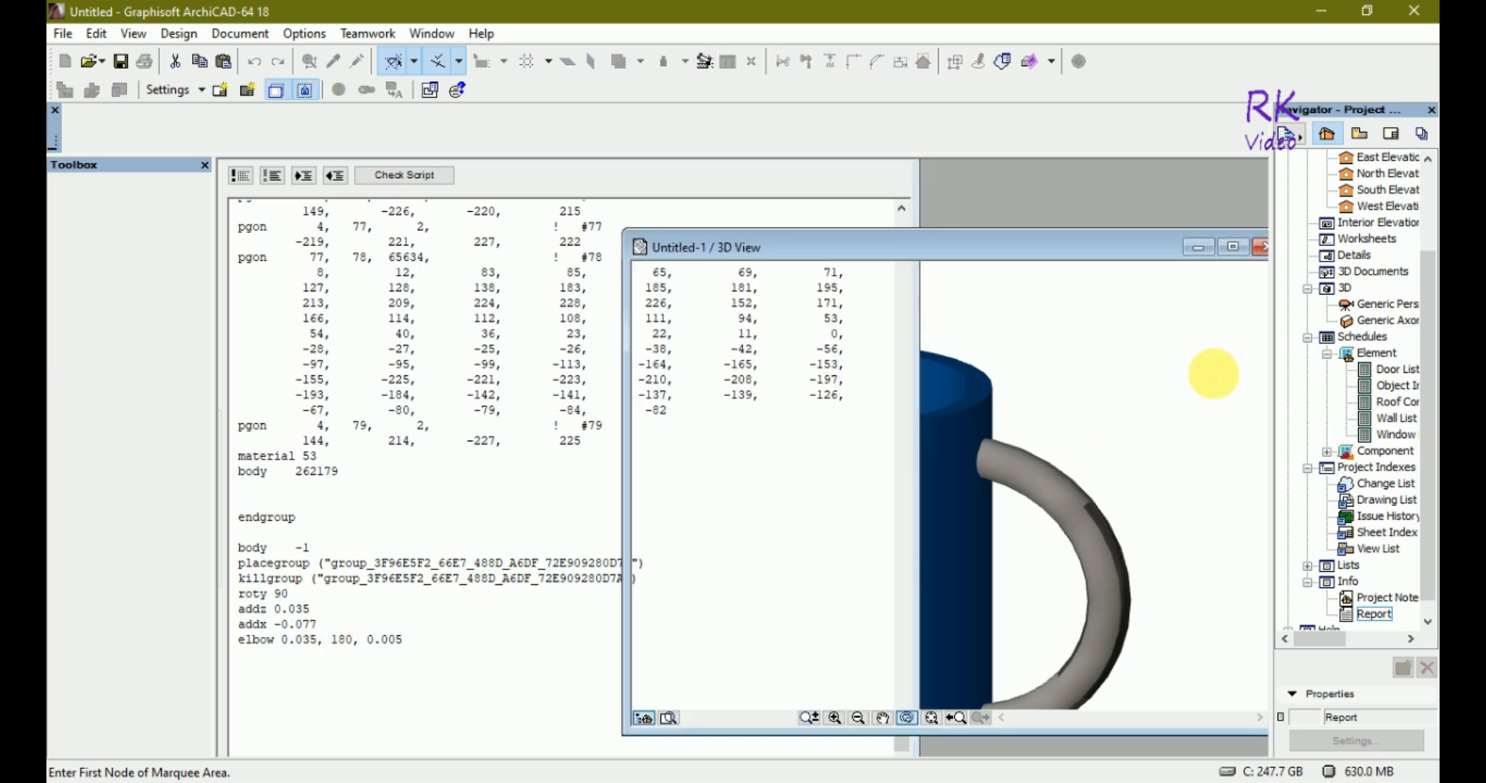
# Set the handle's addx value to -0.078 in the 3D script and check its fit against the cup in the 3D view
pyautogui.moveTo(1031, 369); pyautogui.dragTo(1068, 564)
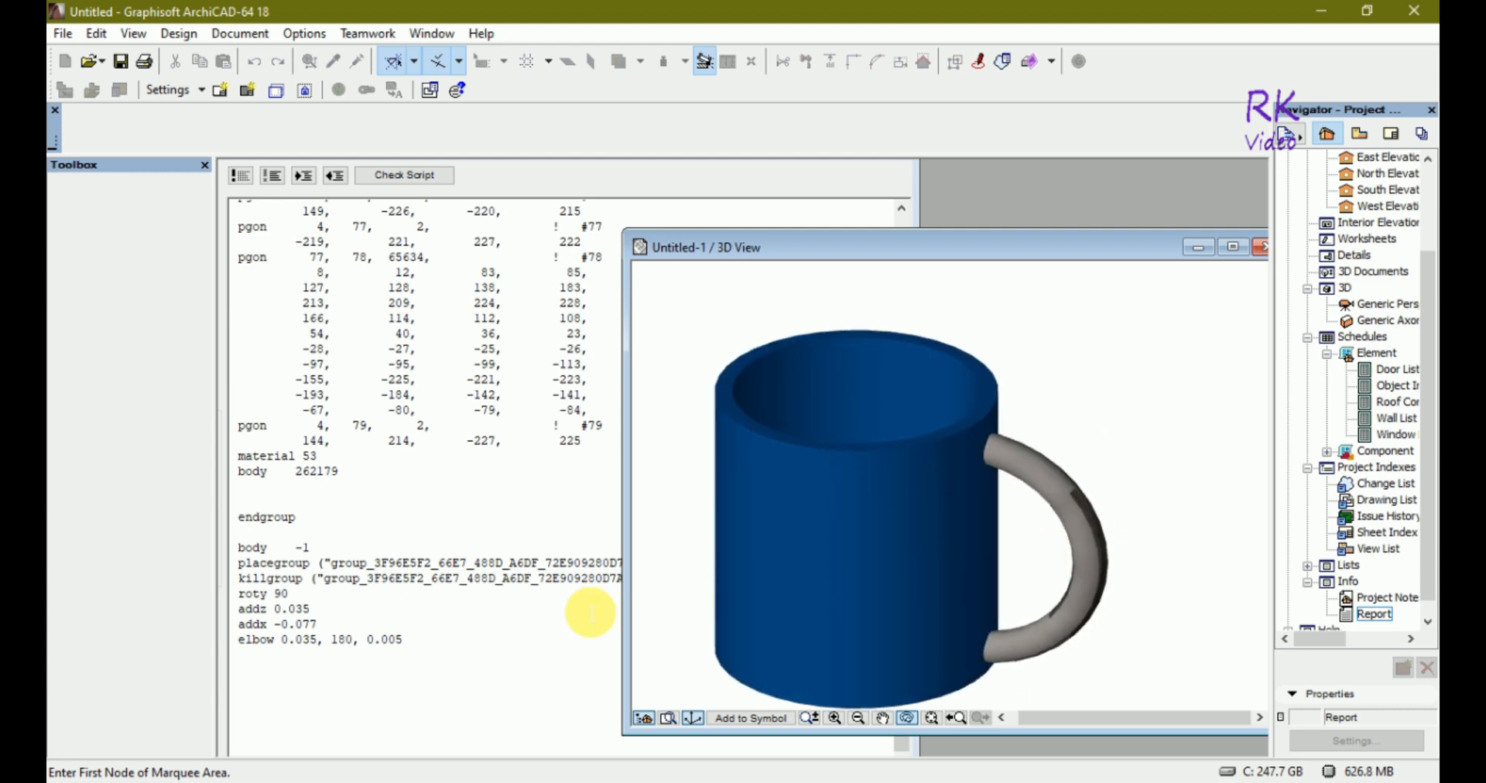
pyautogui.click(322, 627)
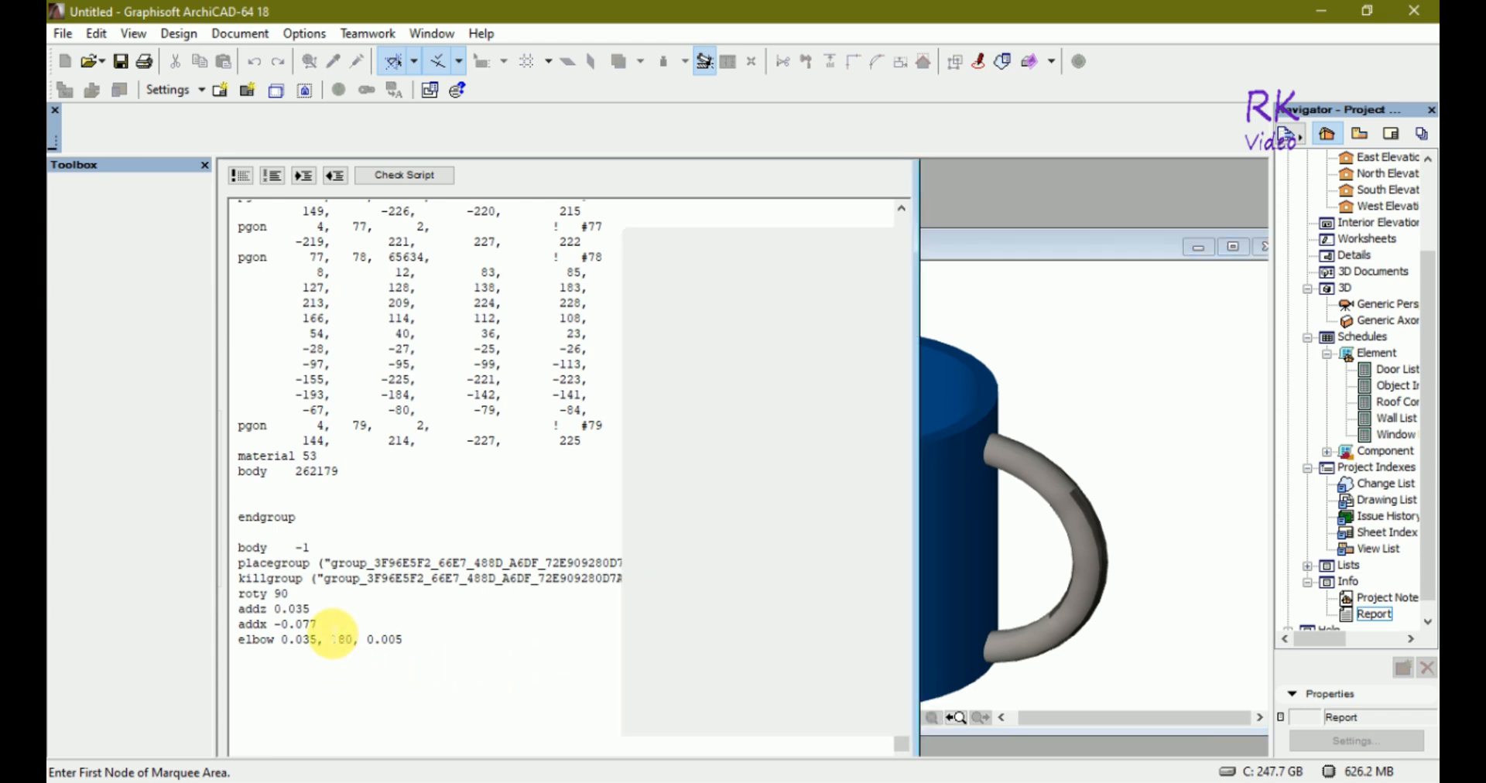
pyautogui.write('8')
pyautogui.click(1045, 582)
pyautogui.moveTo(1049, 585); pyautogui.dragTo(1125, 545)
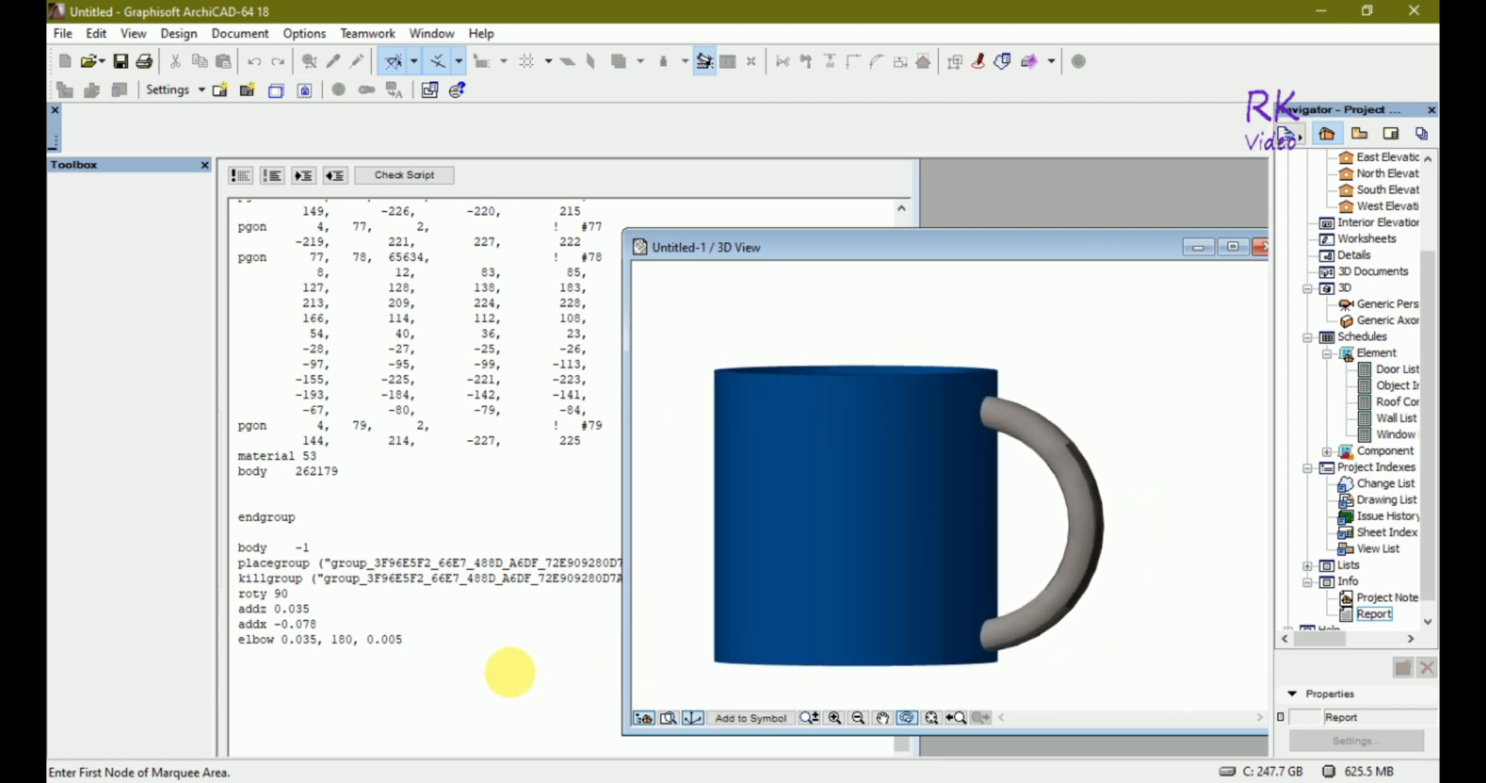
# Try an elbow tube radius of 0.0045 and check the thinner handle in the 3D view
pyautogui.click(408, 648)
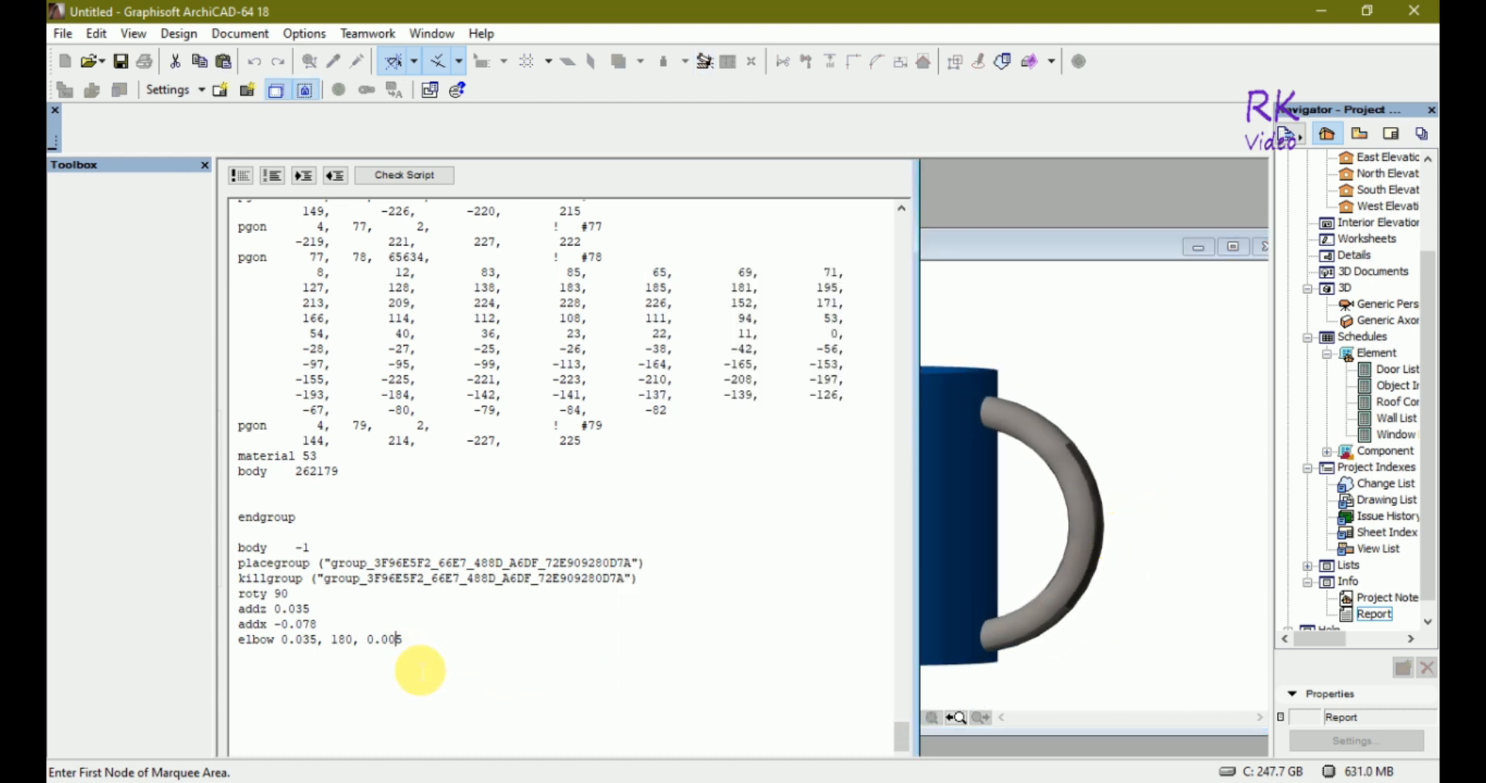
pyautogui.write('4')
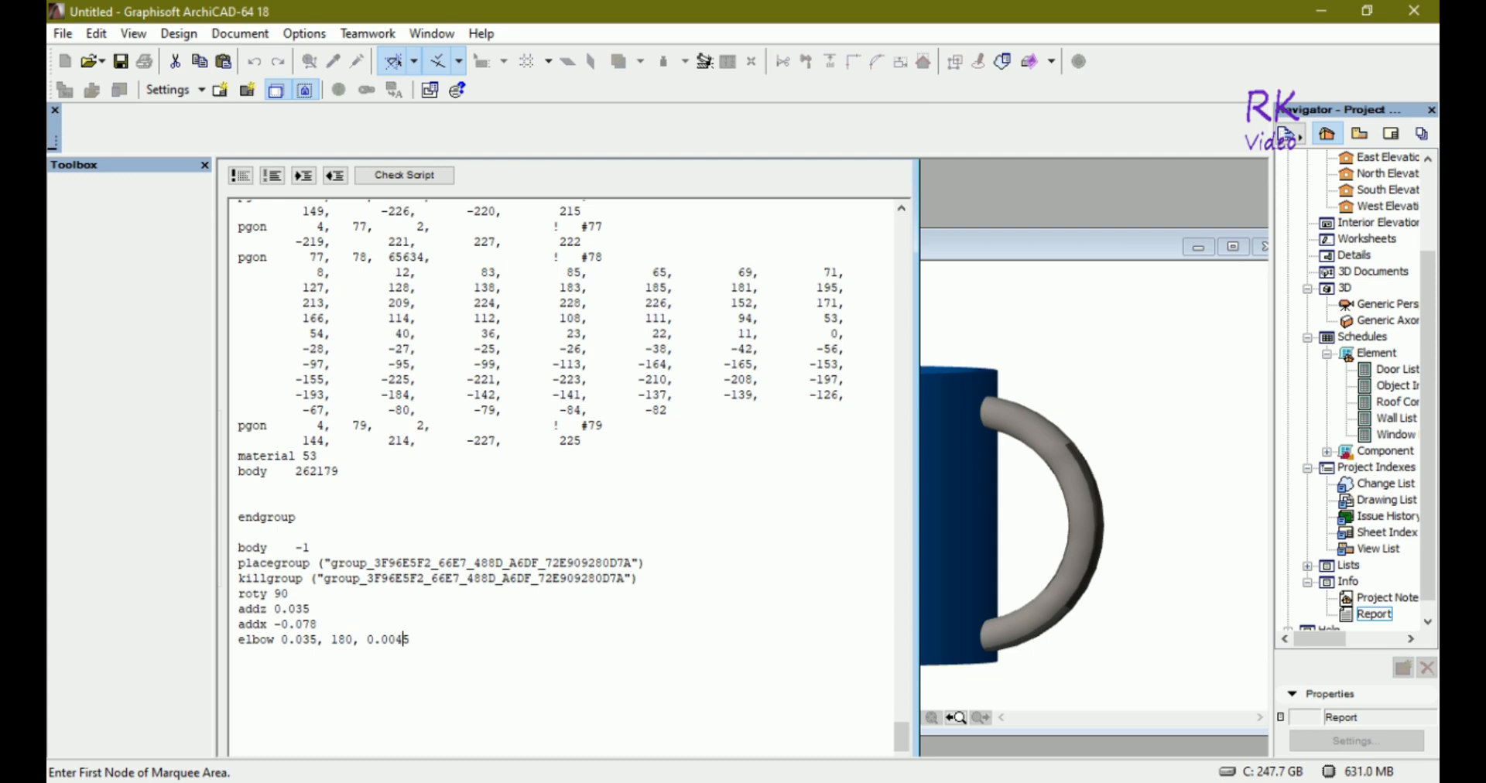
pyautogui.click(1084, 654)
pyautogui.moveTo(1167, 557); pyautogui.dragTo(1101, 601)
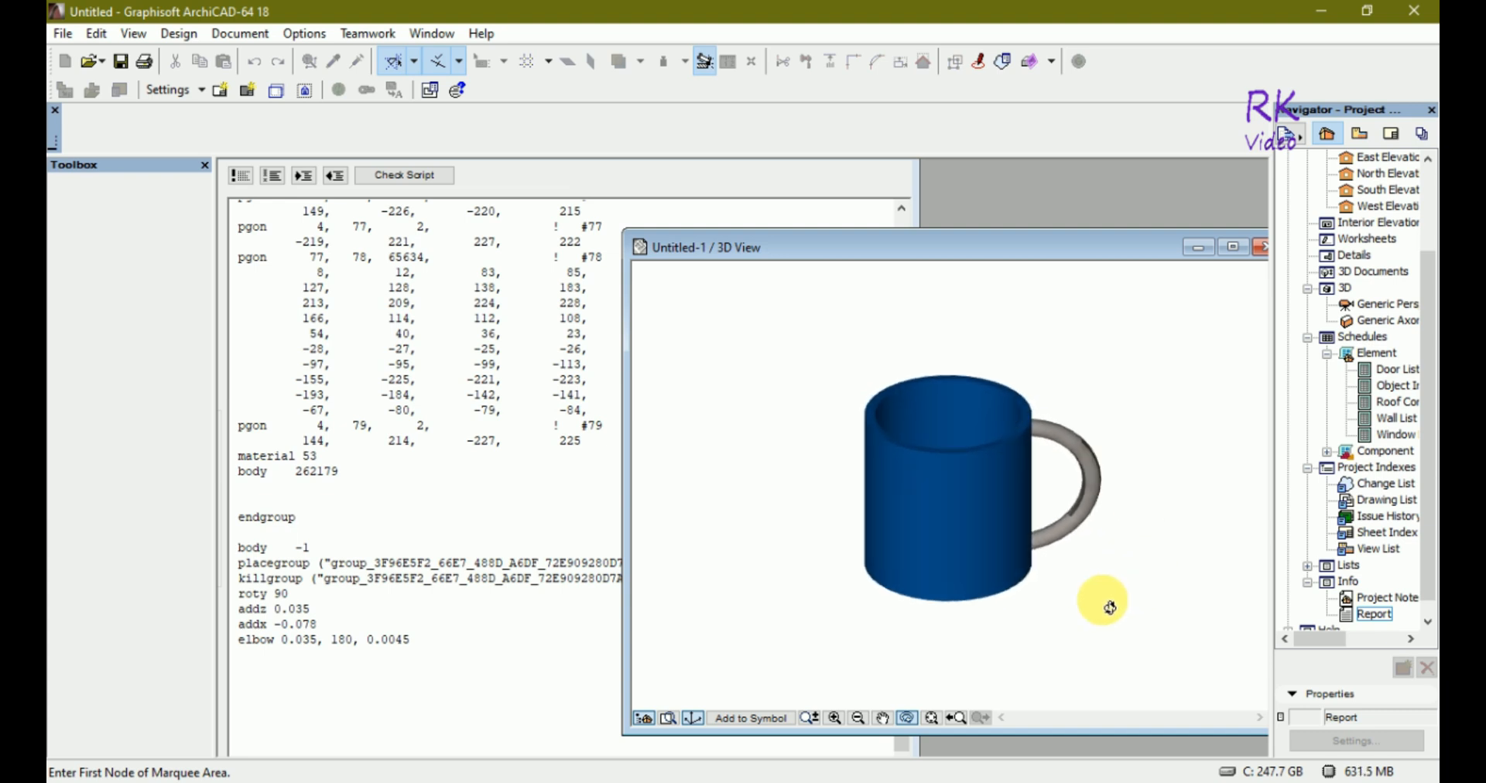
# Set the elbow's tube radius to 0.0048 and inspect the handle's joints with the cup in the 3D view
pyautogui.click(437, 645)
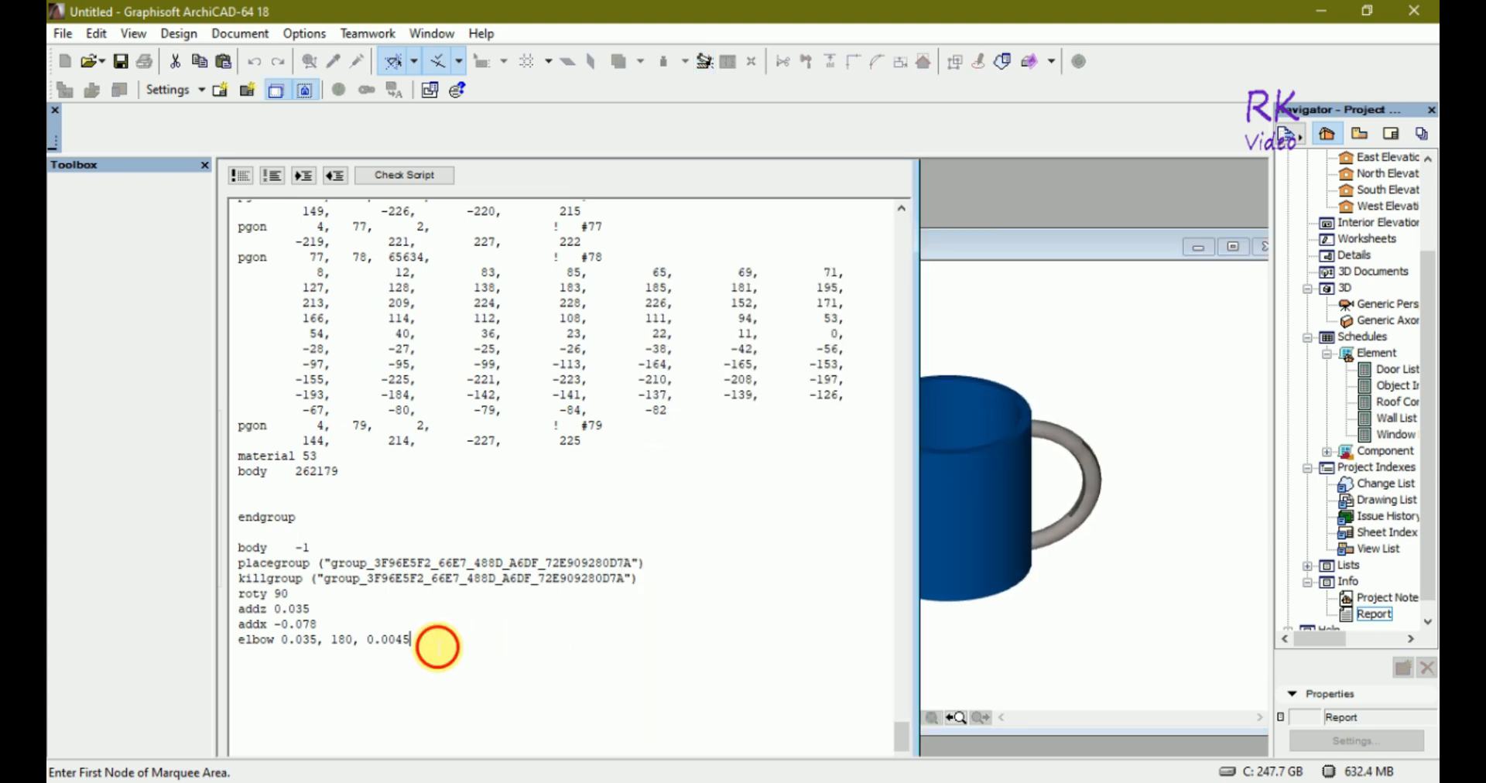
pyautogui.write('8')
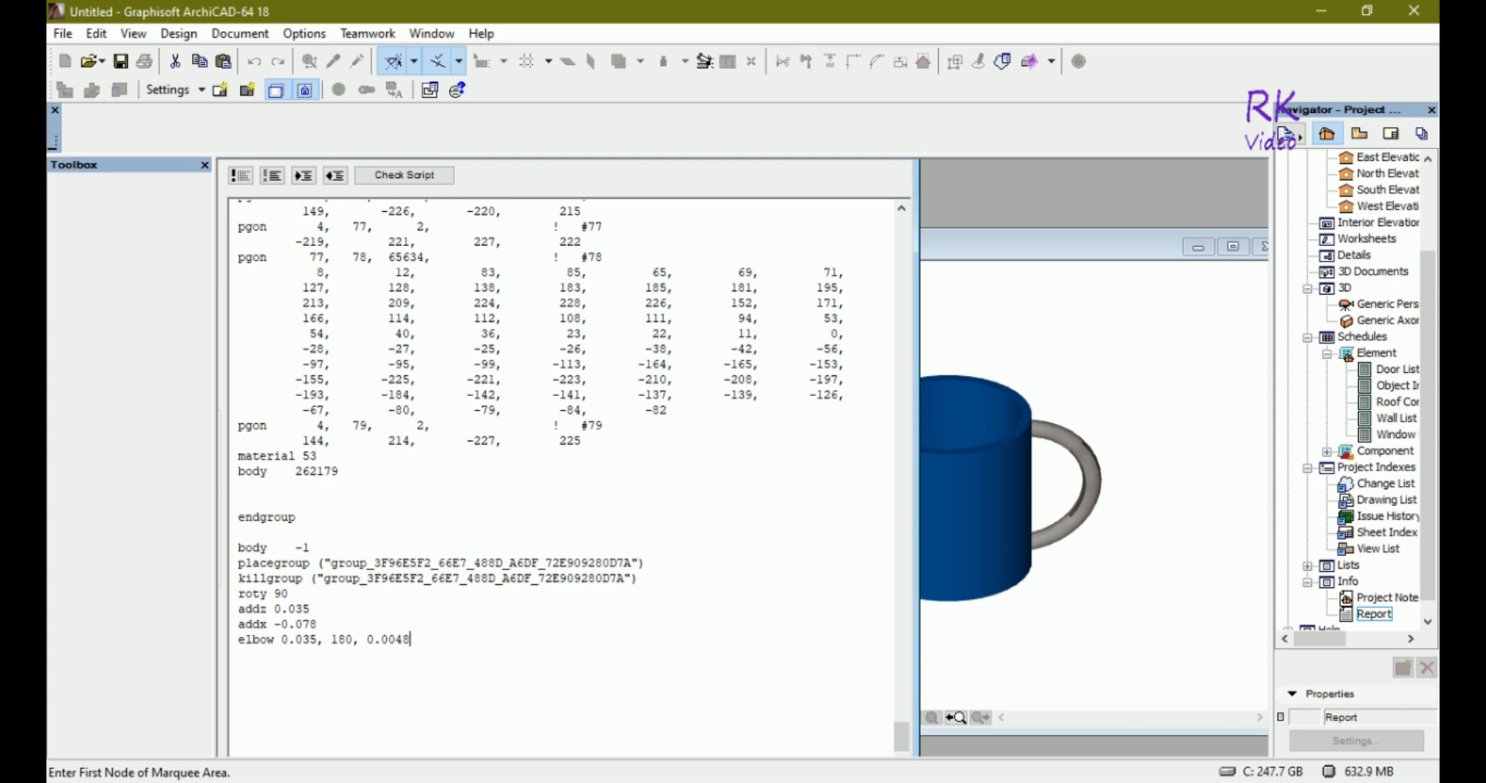
pyautogui.click(1115, 662)
pyautogui.moveTo(1167, 579); pyautogui.dragTo(1094, 529)
pyautogui.scroll(5, 1044, 579)
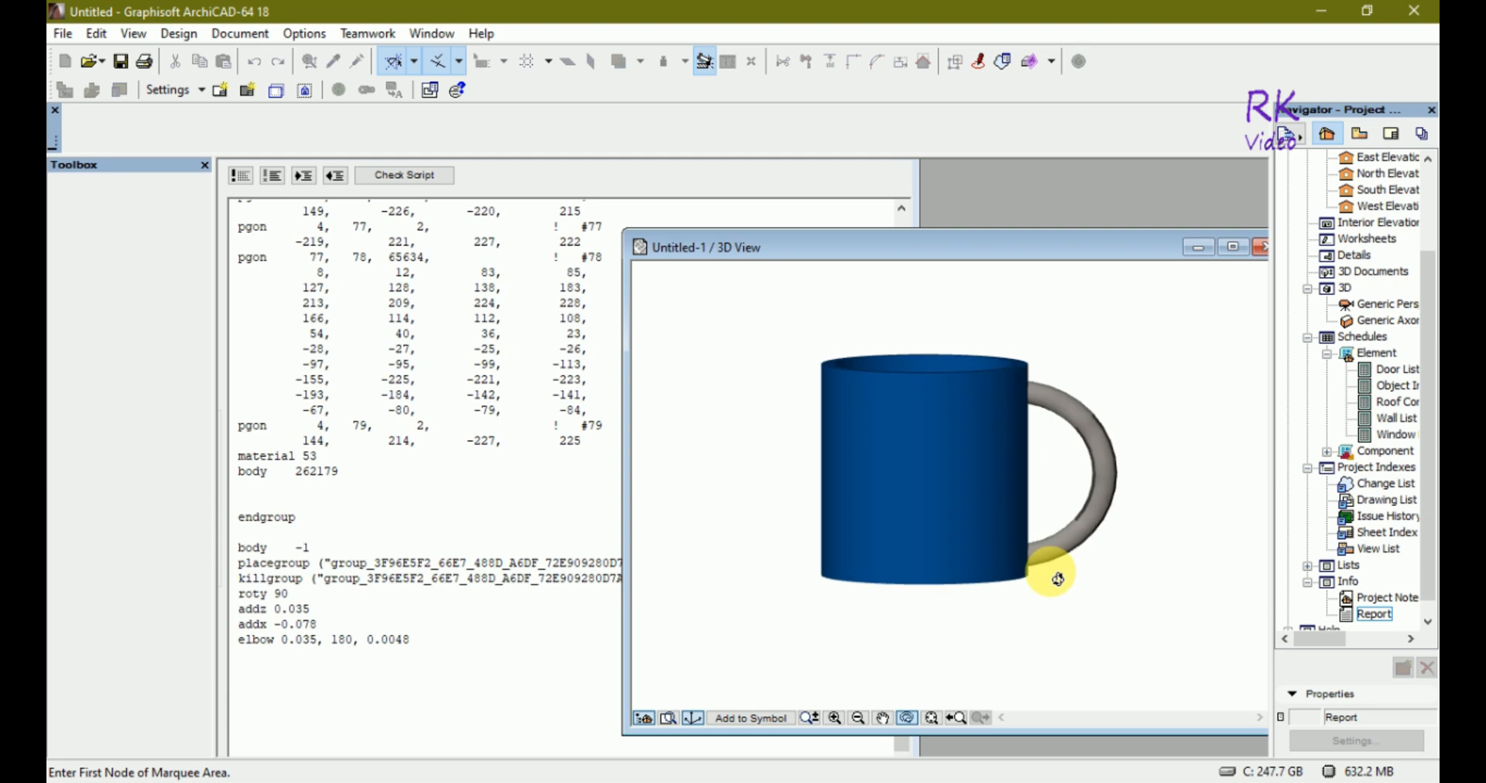
pyautogui.moveTo(1038, 581); pyautogui.dragTo(935, 664)
pyautogui.scroll(-5, 935, 664)
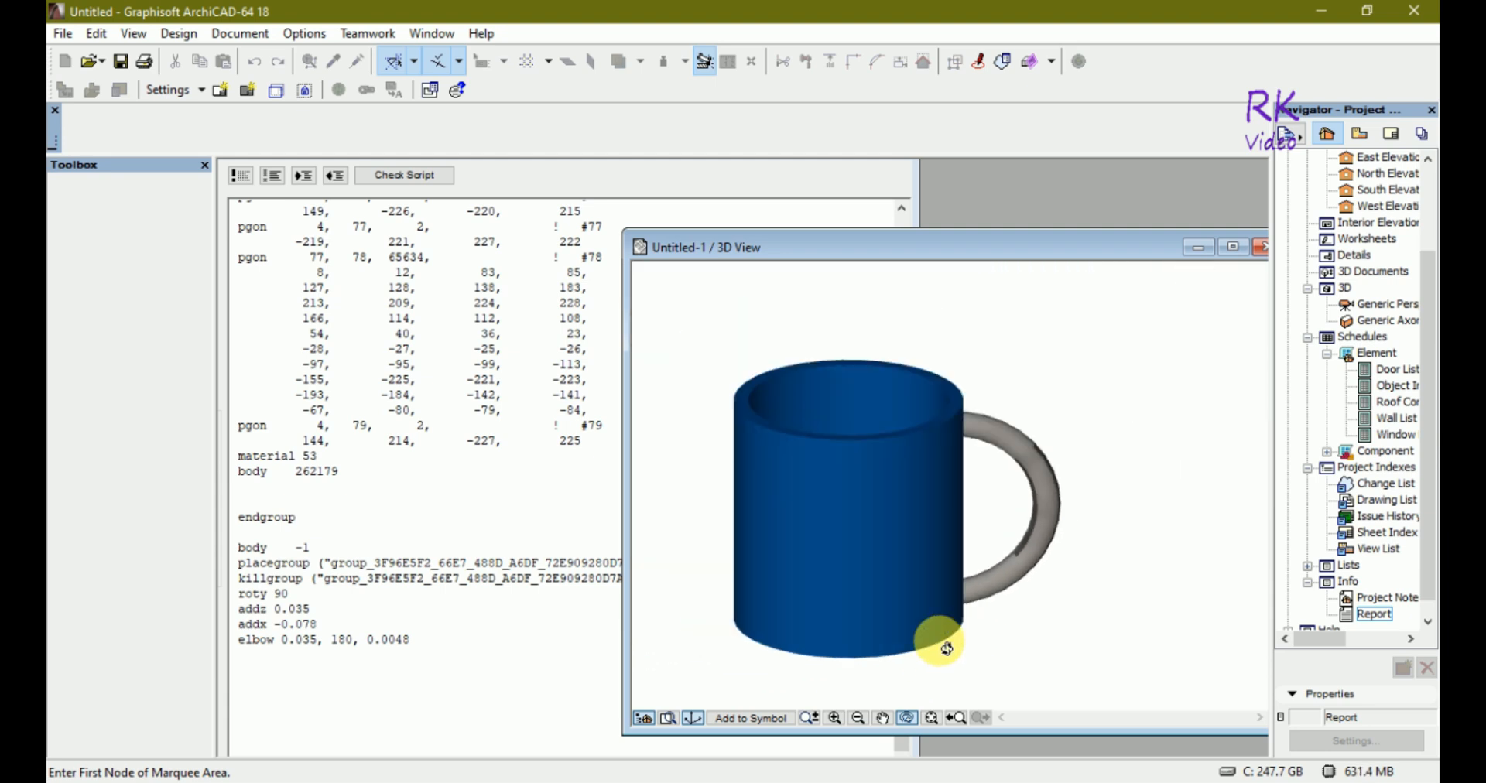
# Insert a "material 53" line above "roty 90" in the 3D script and refresh the 3D view
pyautogui.click(302, 601)
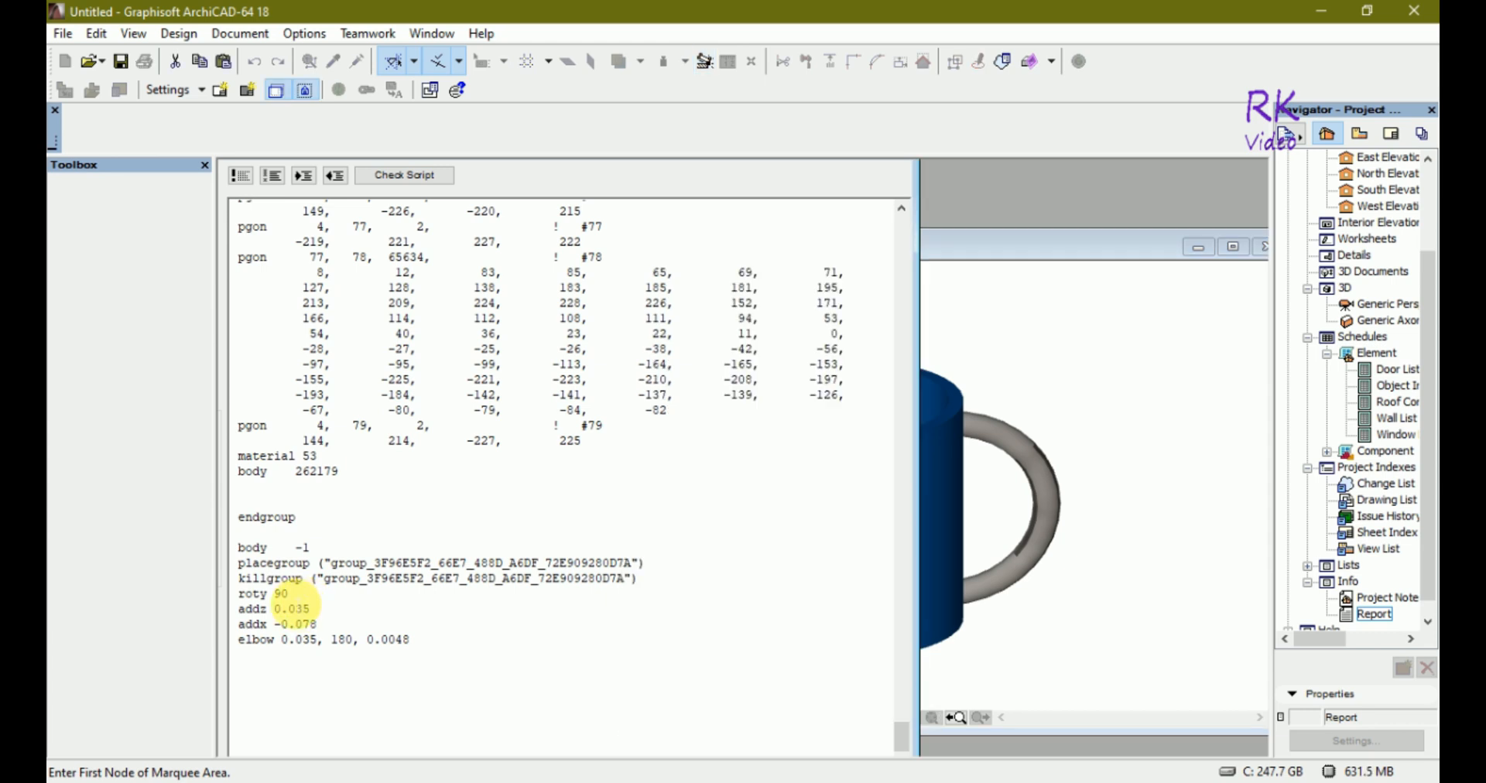
pyautogui.click(646, 582)
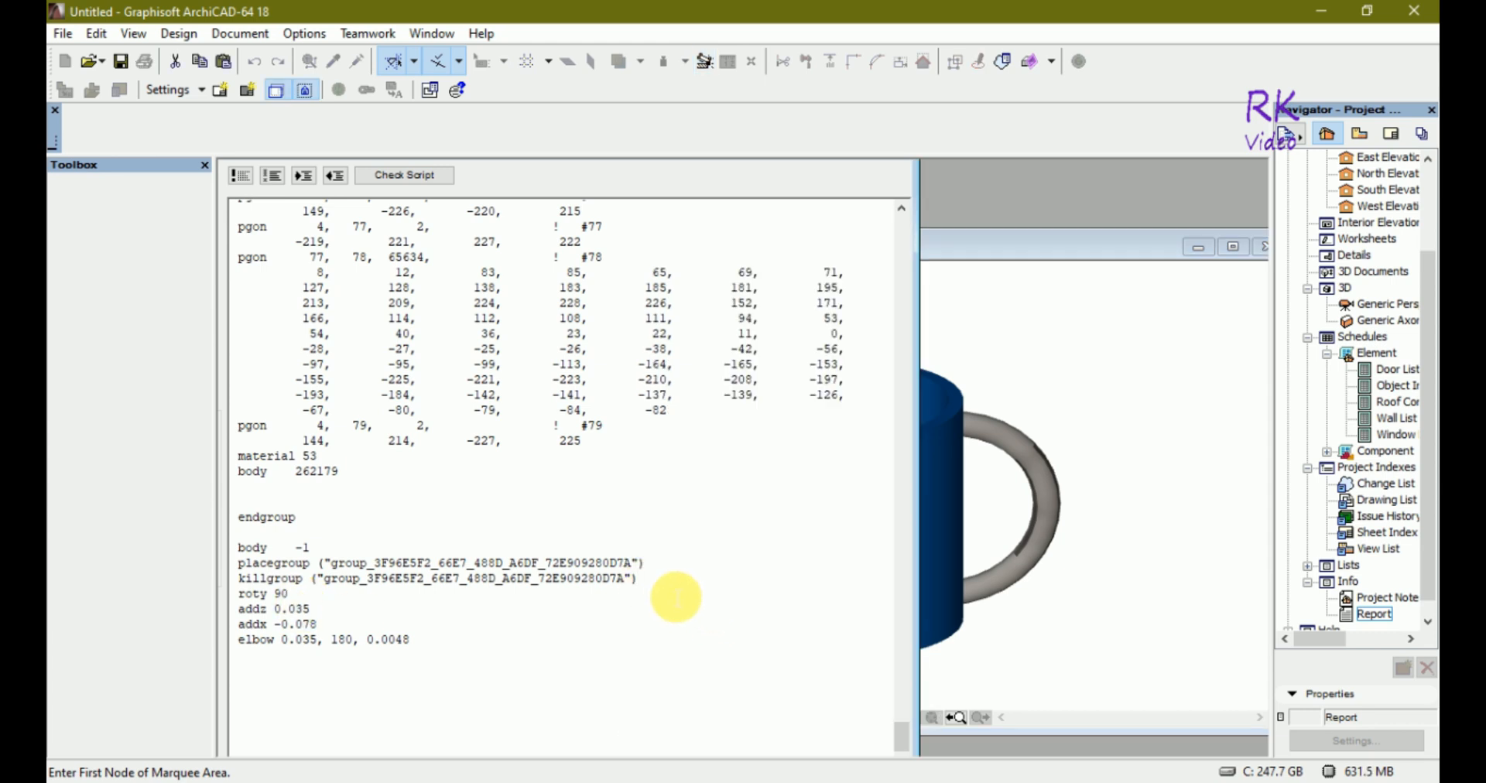
pyautogui.press('Return')
pyautogui.press('Return')
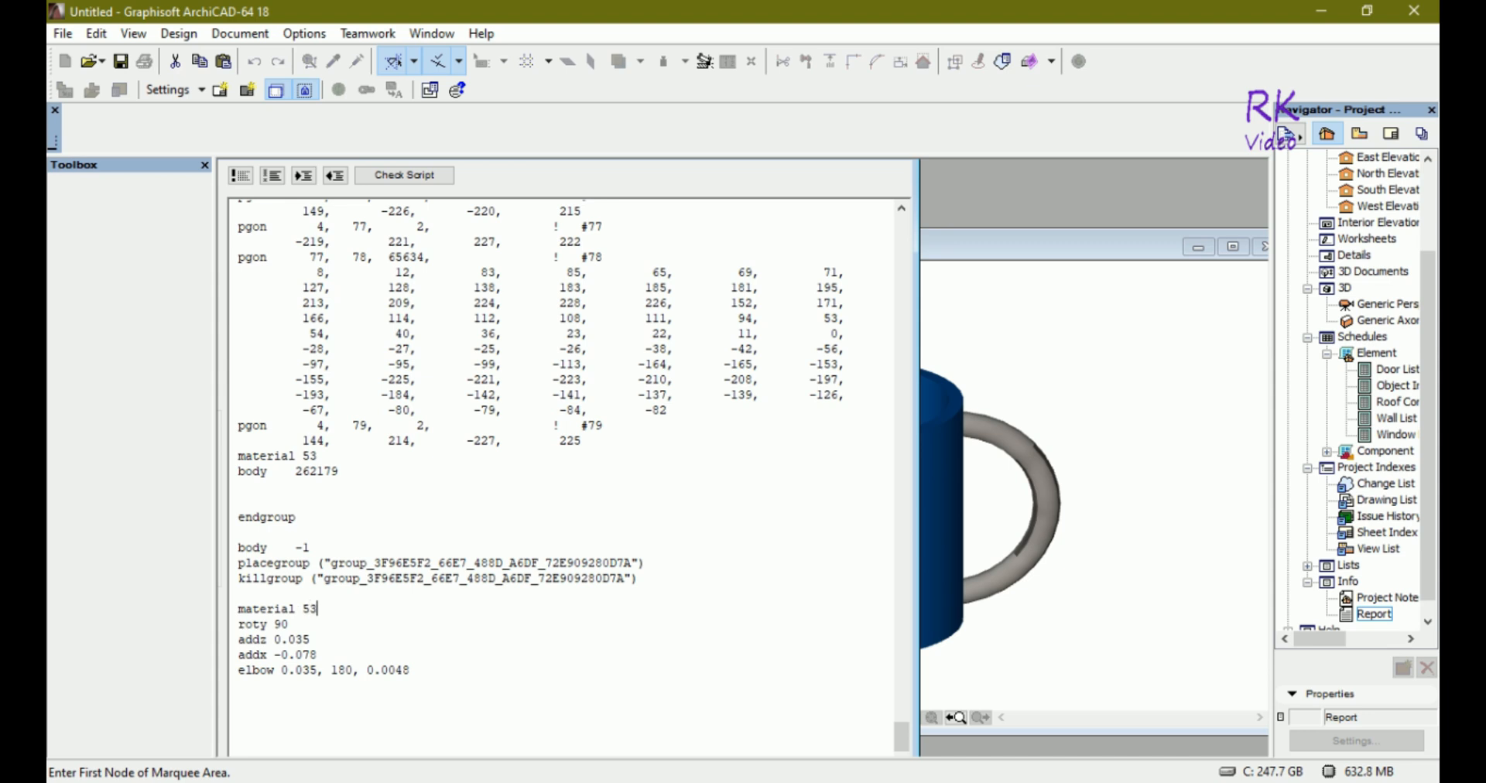
pyautogui.click(1105, 619)
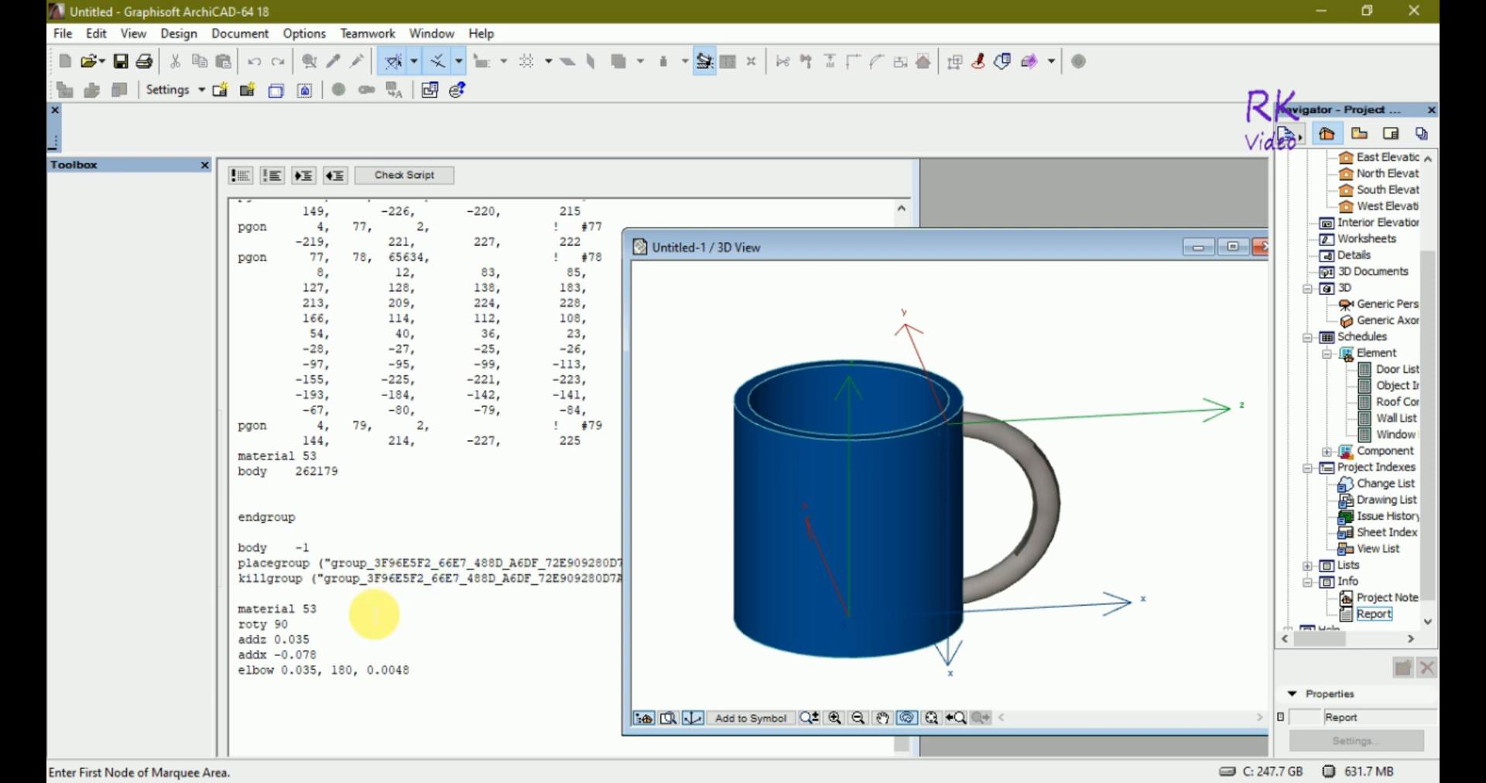
# Add a new Surface-type parameter to the object and look up the index of Paint - Lead Oxide Yellow among its surfaces
pyautogui.click(348, 623)
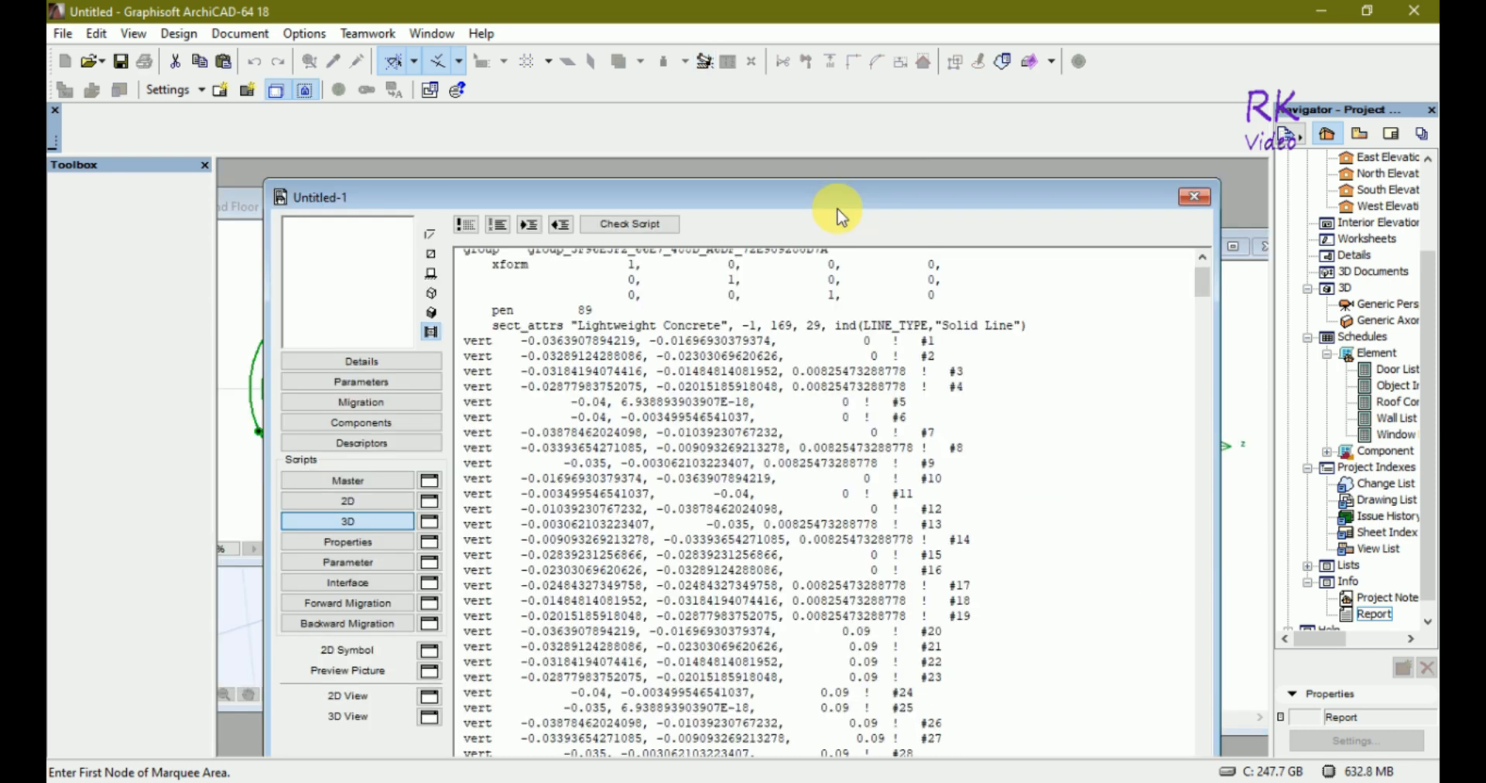
pyautogui.click(401, 386)
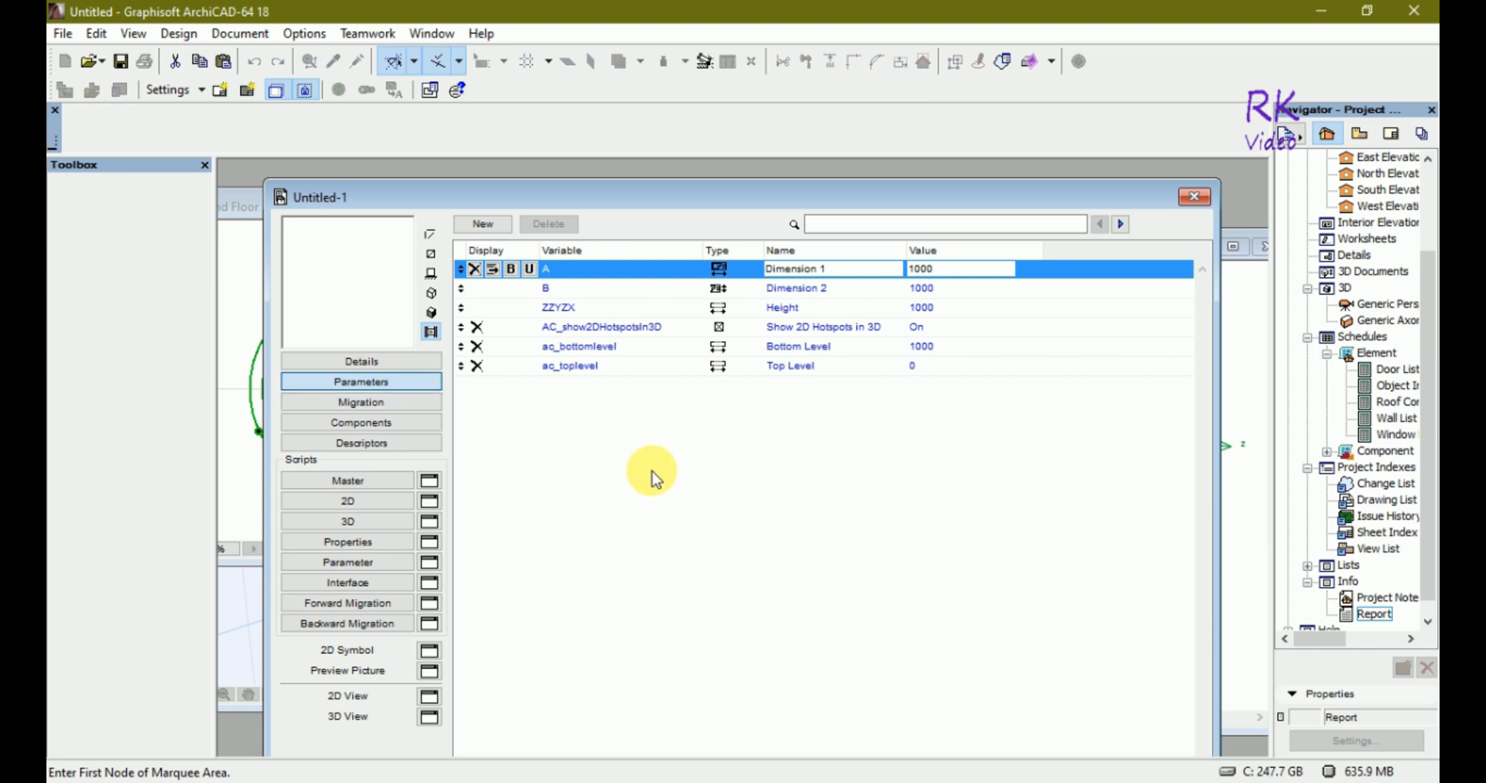
pyautogui.click(483, 225)
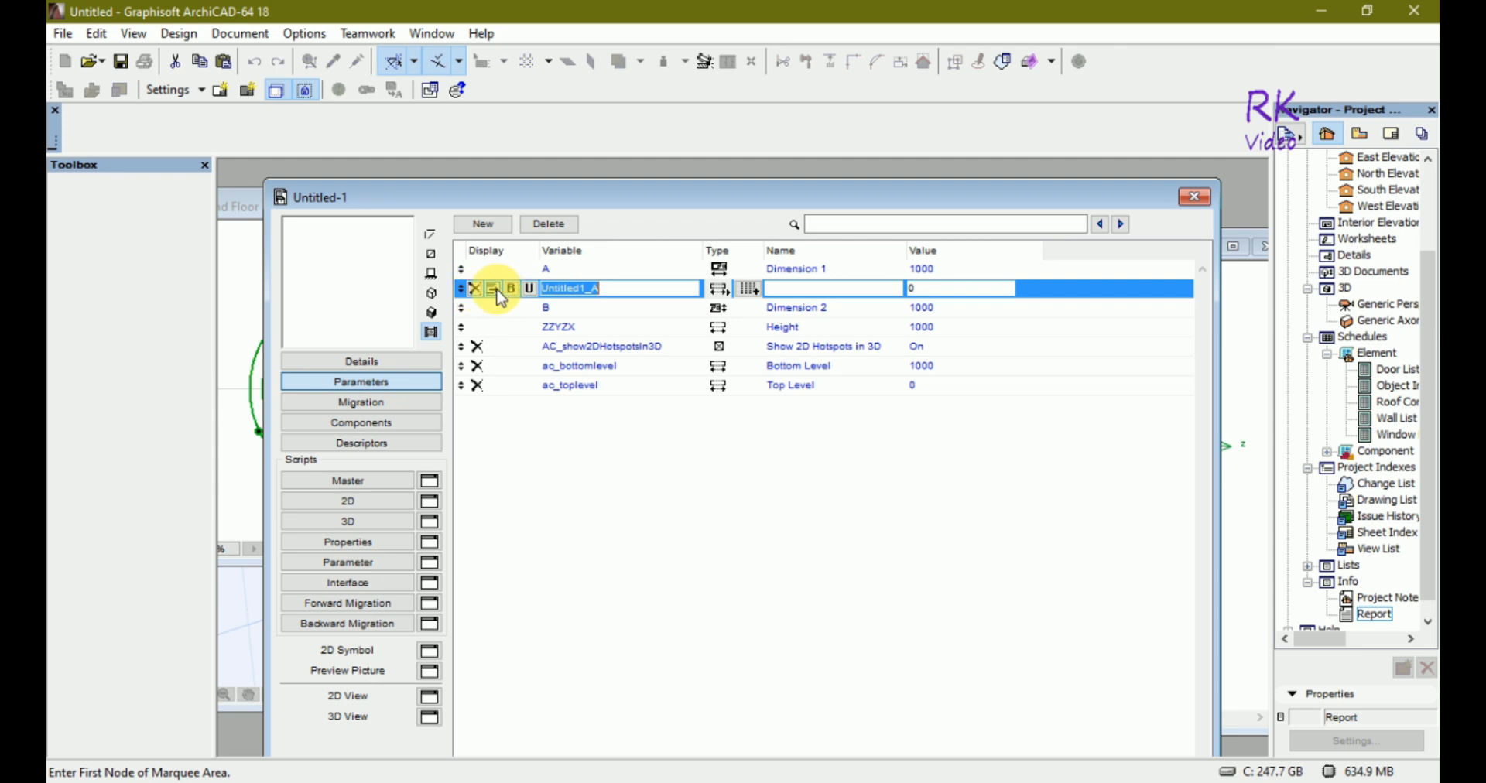
pyautogui.click(719, 288)
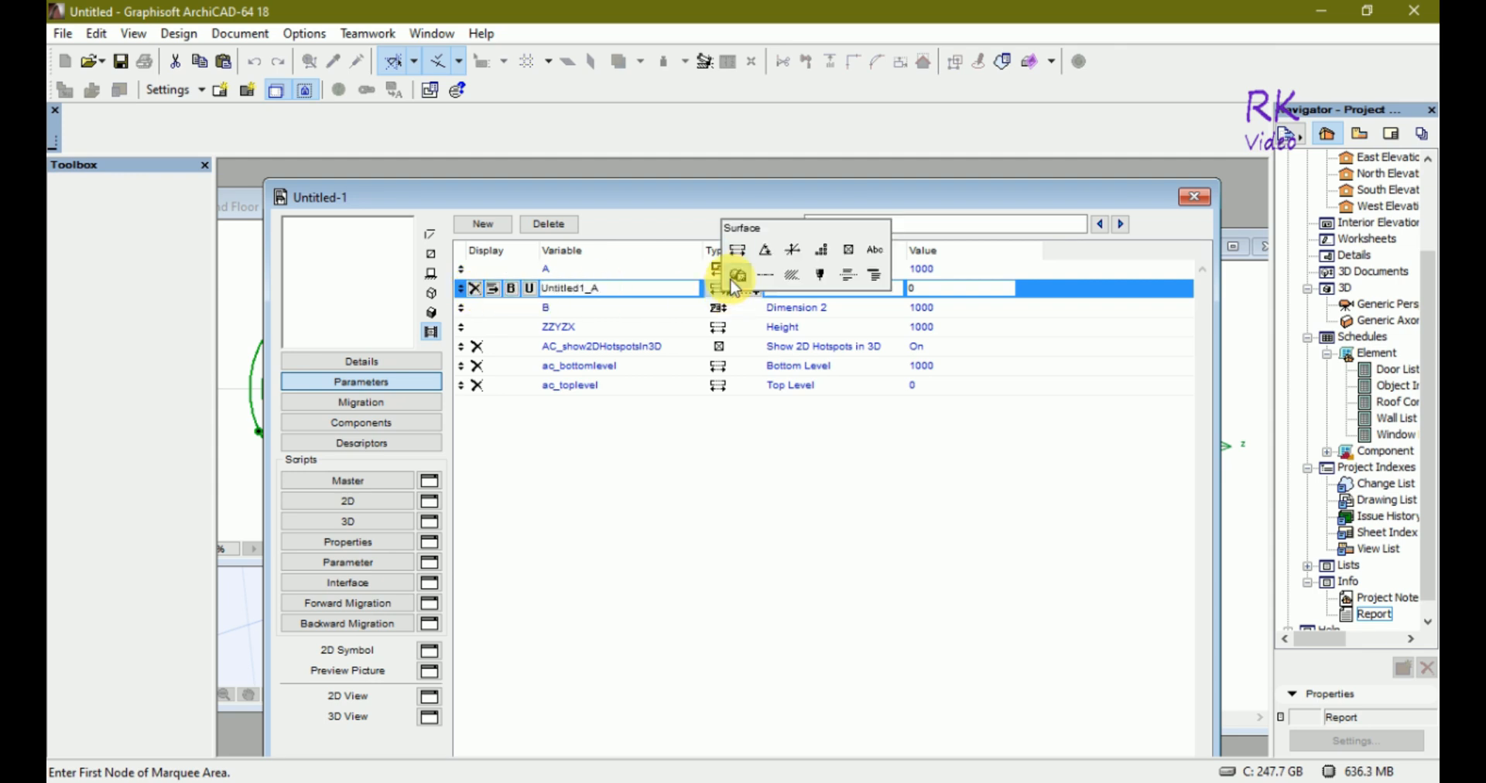
pyautogui.click(736, 280)
pyautogui.click(1028, 290)
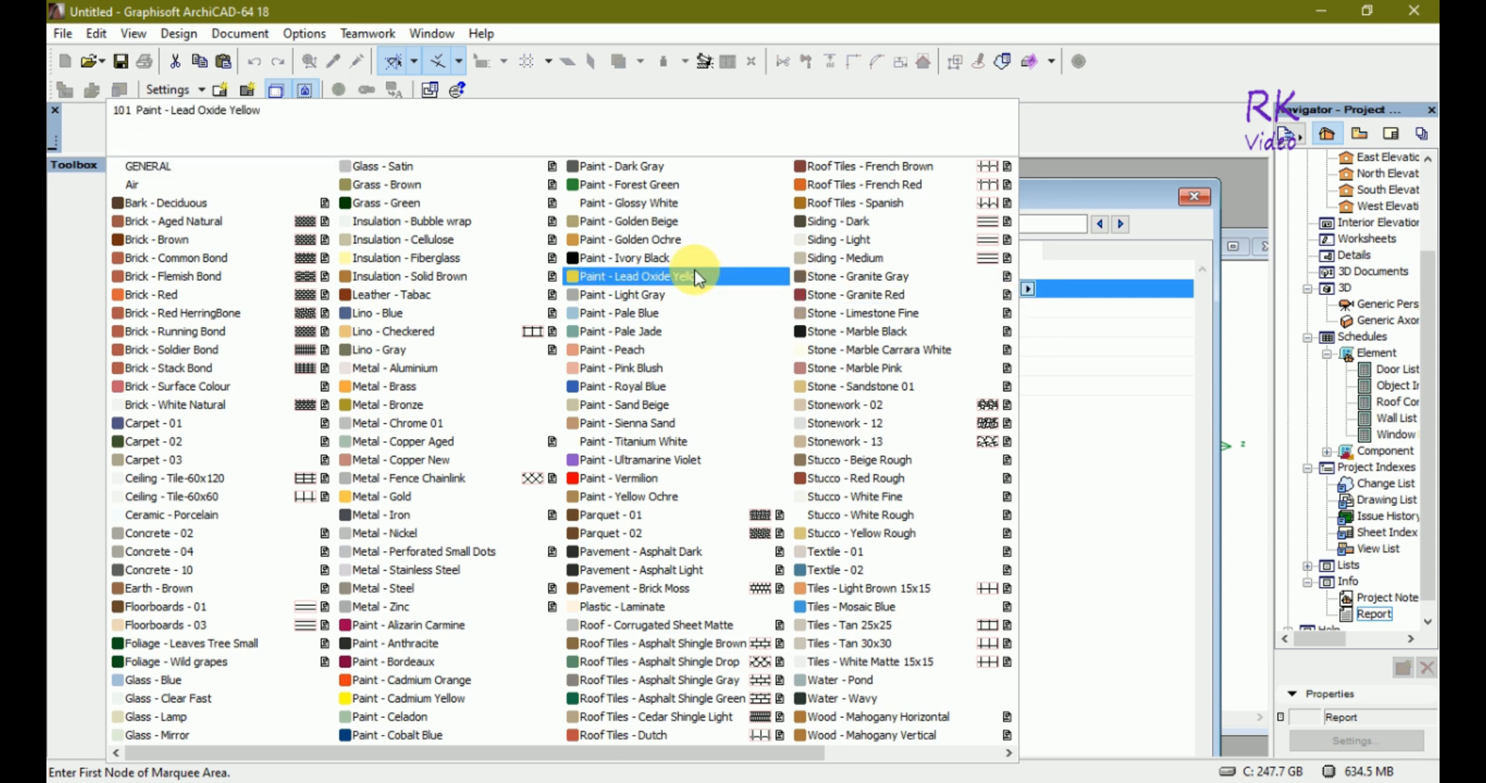
pyautogui.click(1083, 429)
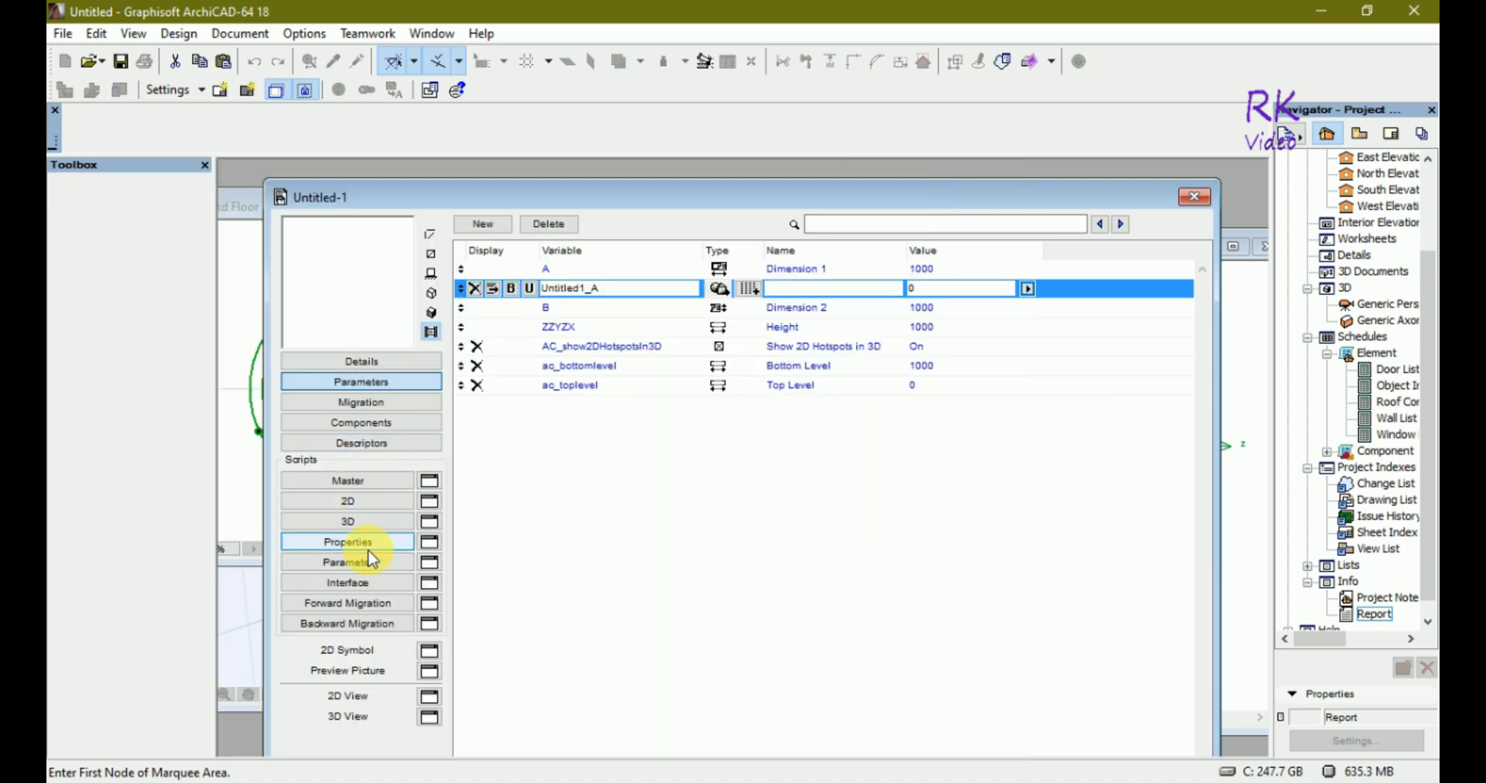
# Insert a "material 101" line below "resol 36" at the start of the 3D script and check the cup in the 3D view
pyautogui.click(362, 521)
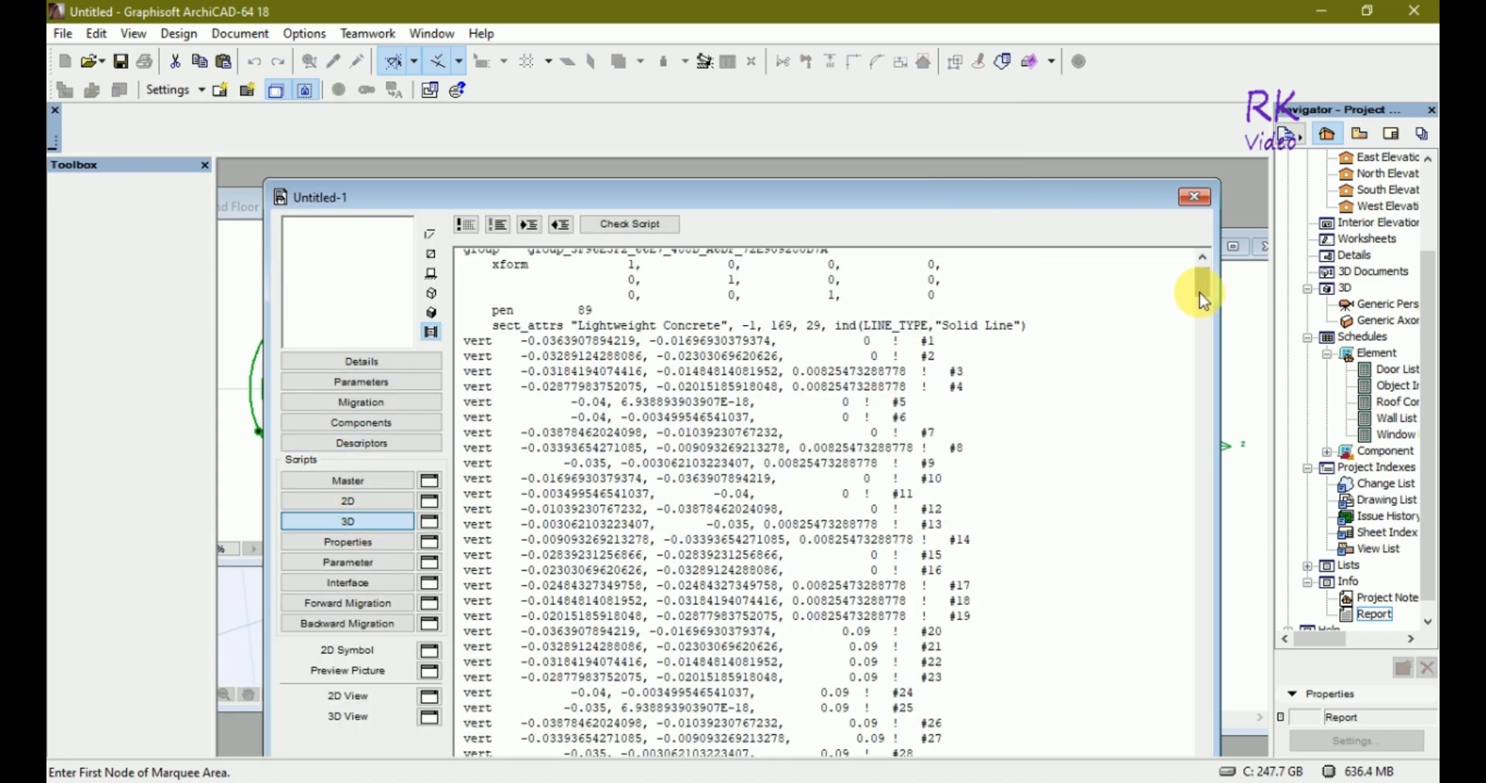
pyautogui.moveTo(1203, 302); pyautogui.dragTo(1201, 275)
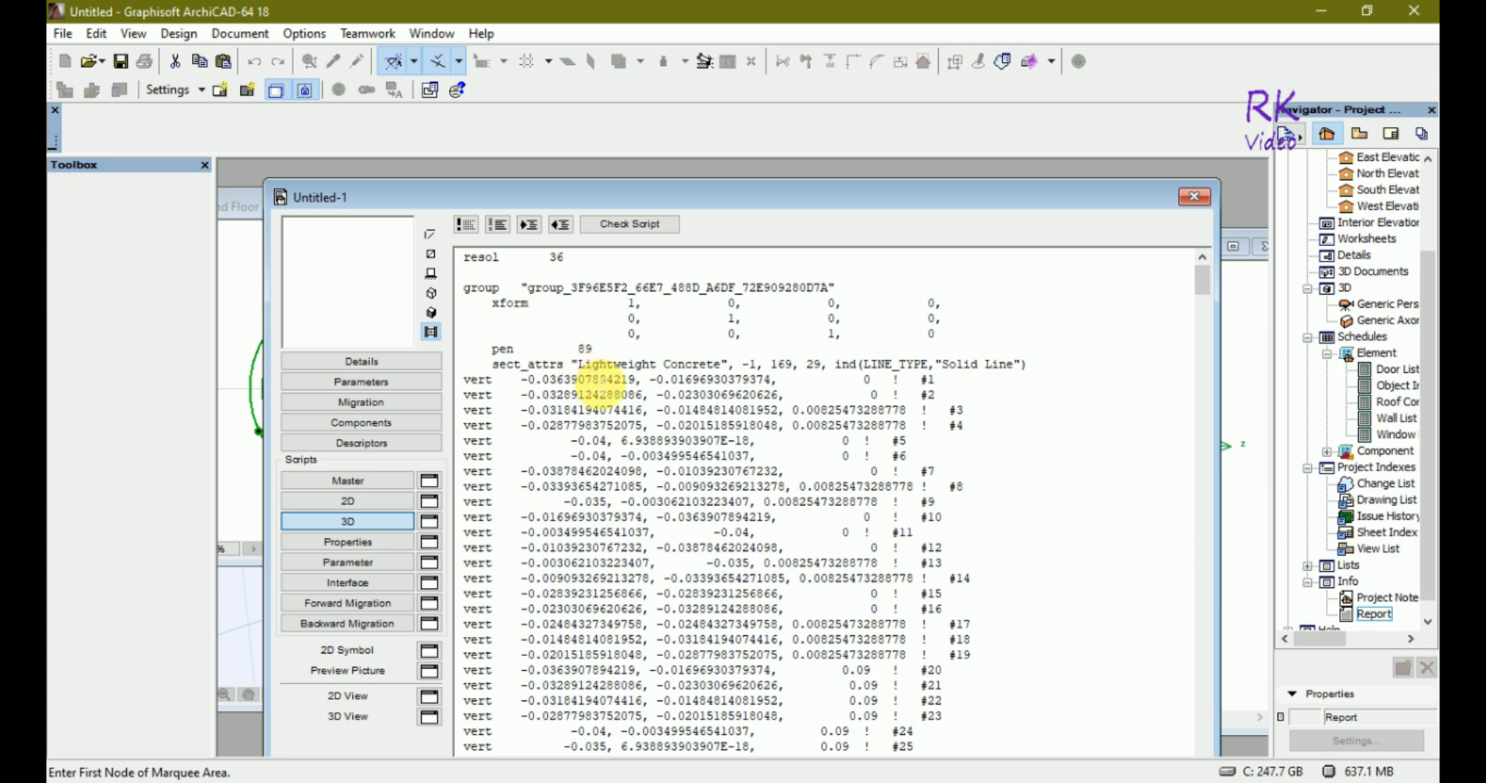
pyautogui.click(582, 263)
pyautogui.press('Return')
pyautogui.press('Return')
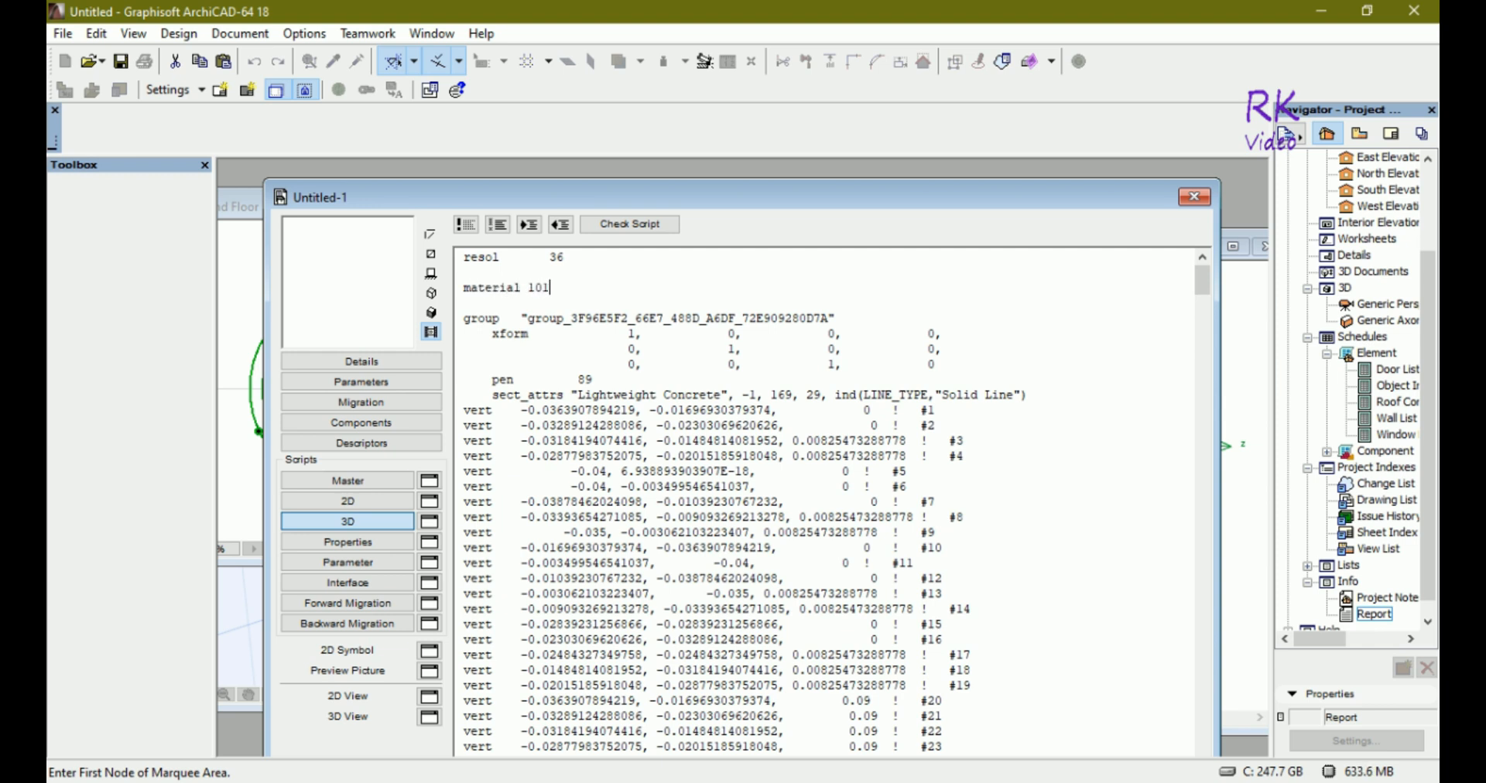
pyautogui.click(610, 232)
pyautogui.click(728, 291)
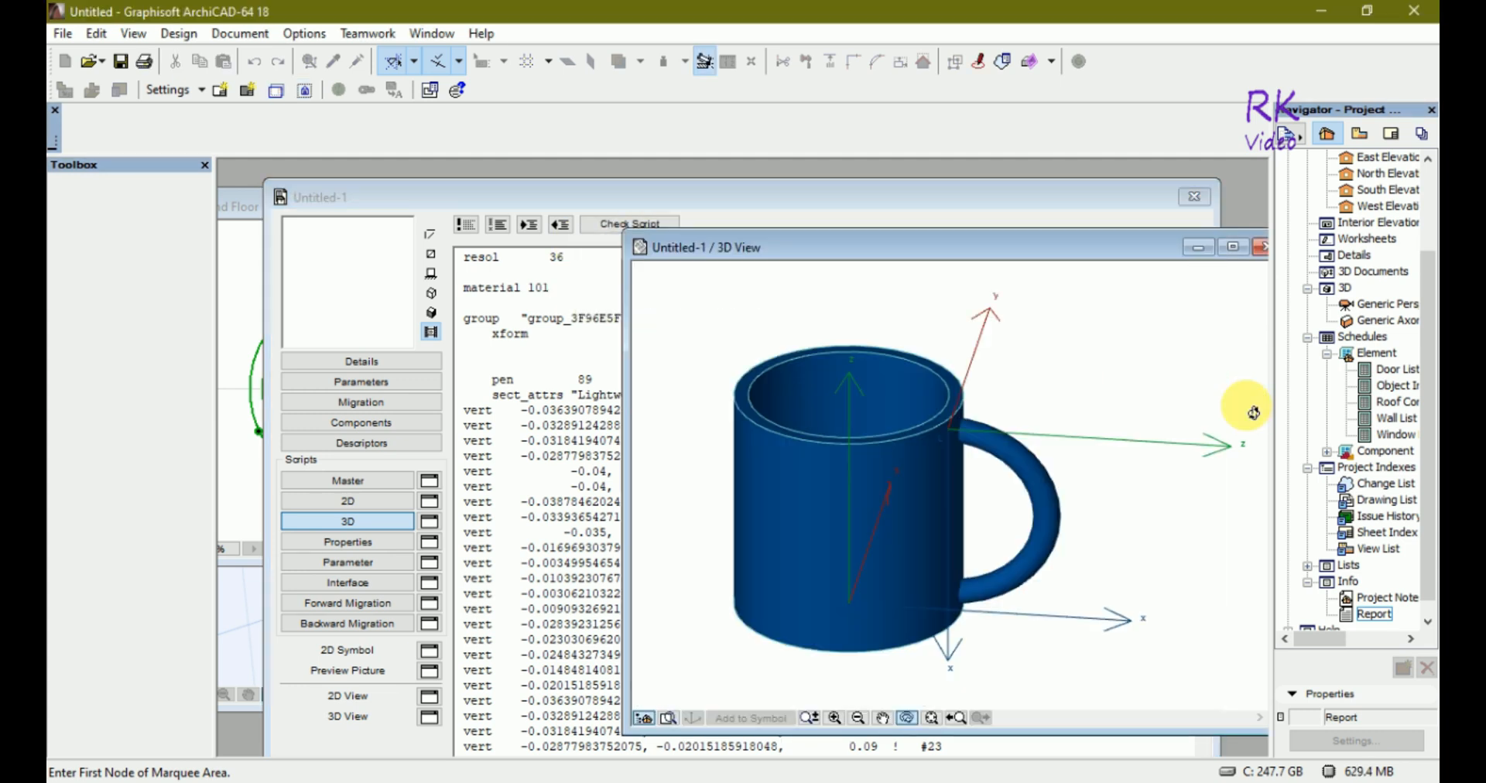
pyautogui.scroll(-2, 1026, 497)
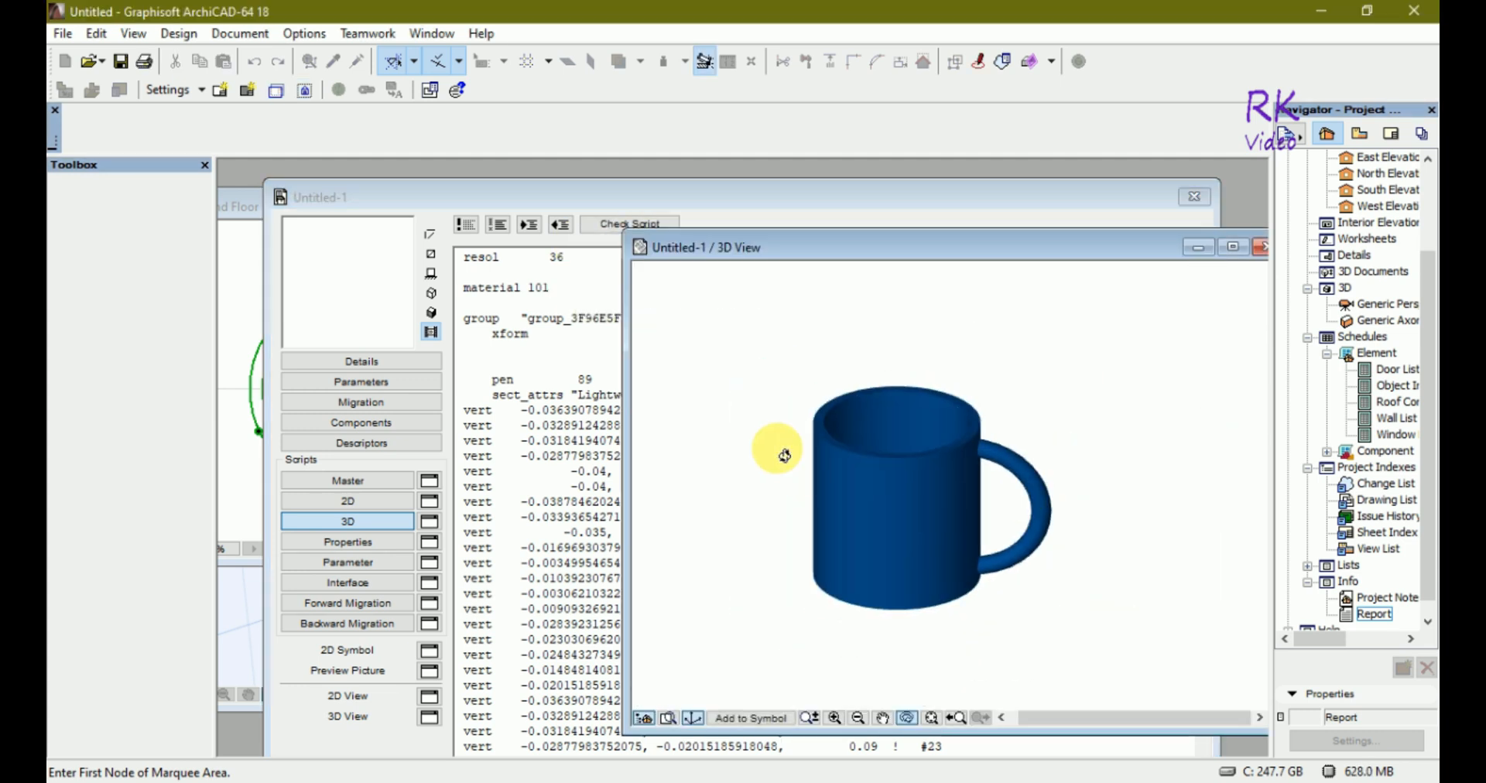
# Replace every "material 48" in the 3D script with "material 101" and check the cup's surface in the 3D view
pyautogui.click(624, 189)
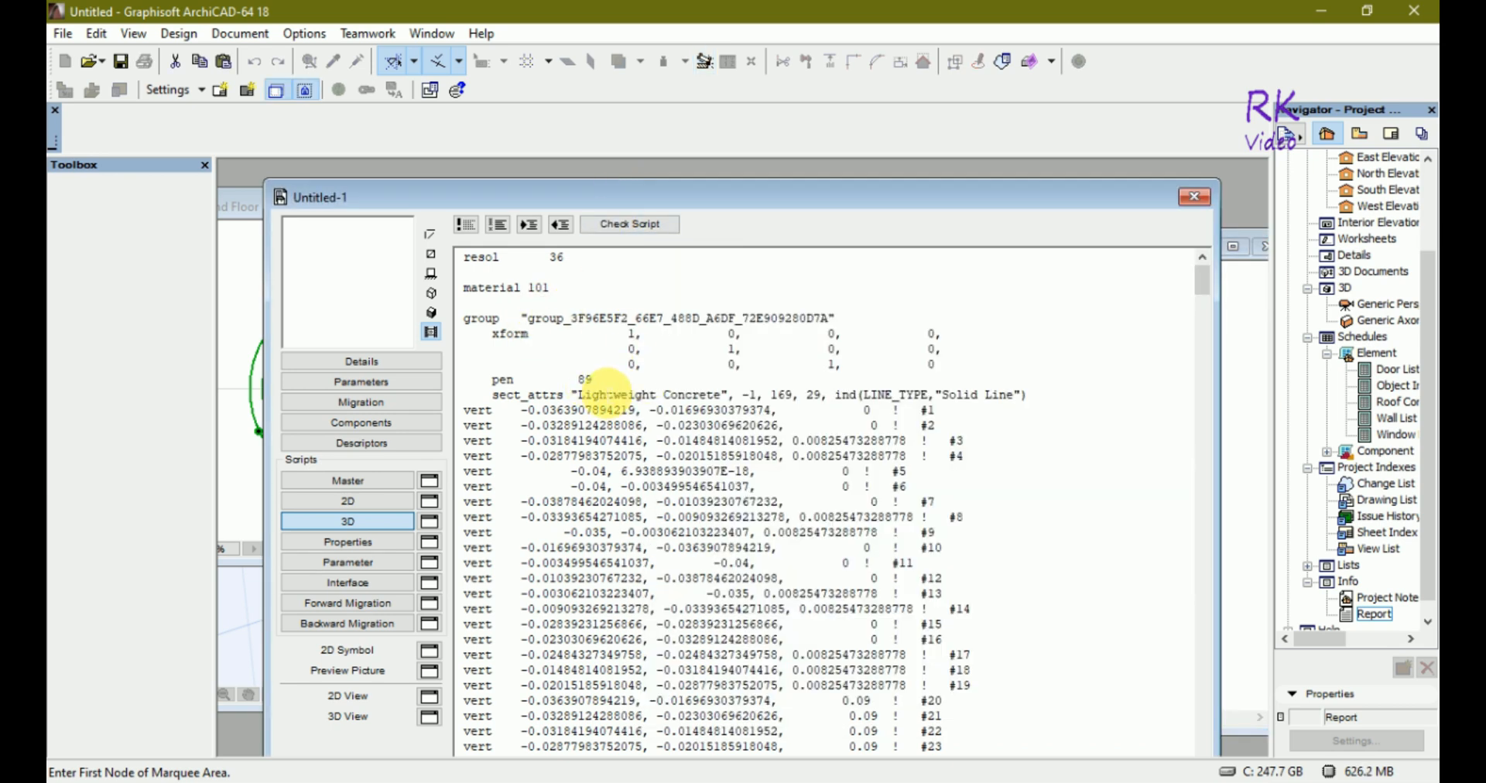
pyautogui.hotkey('ctrl', 'f')
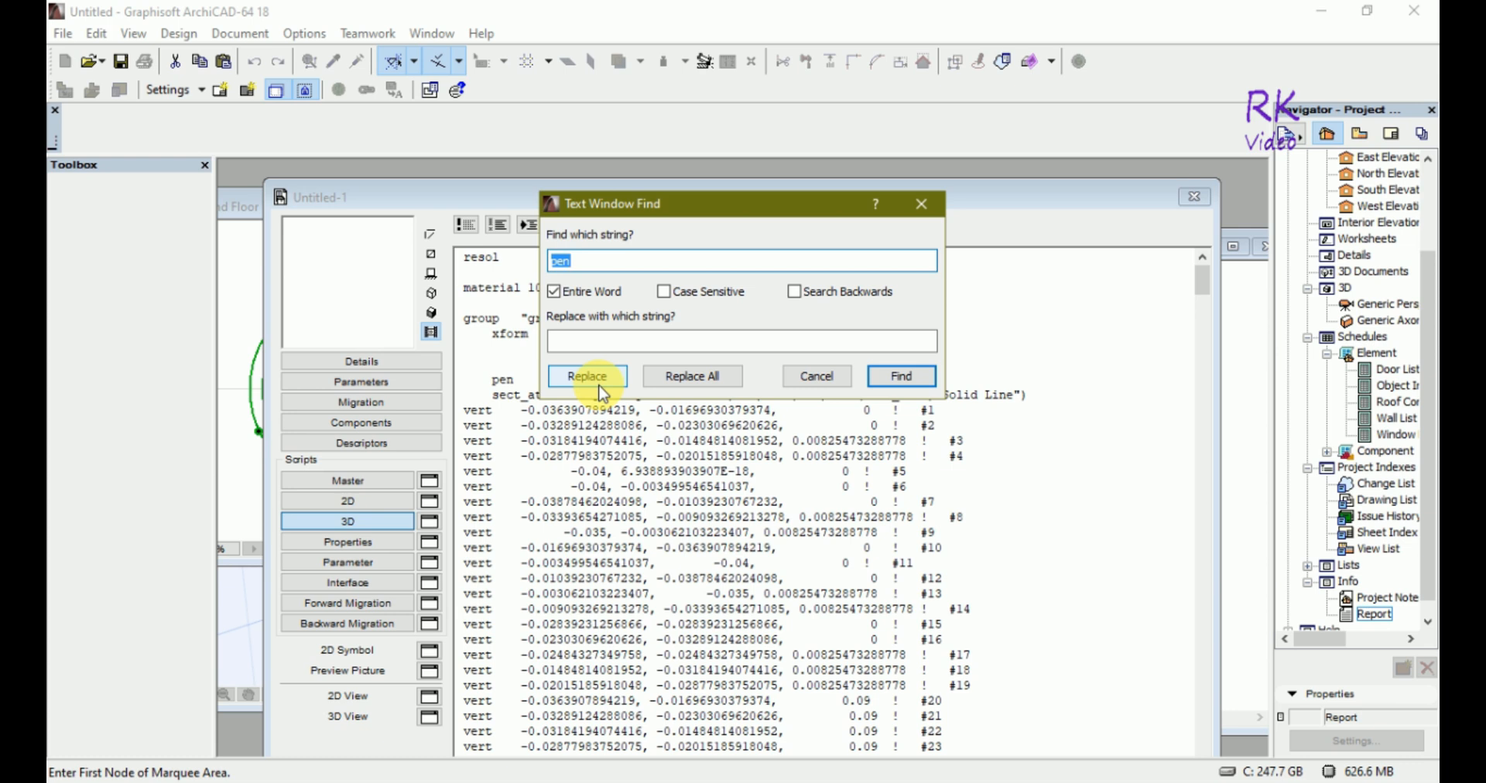
pyautogui.write('material')
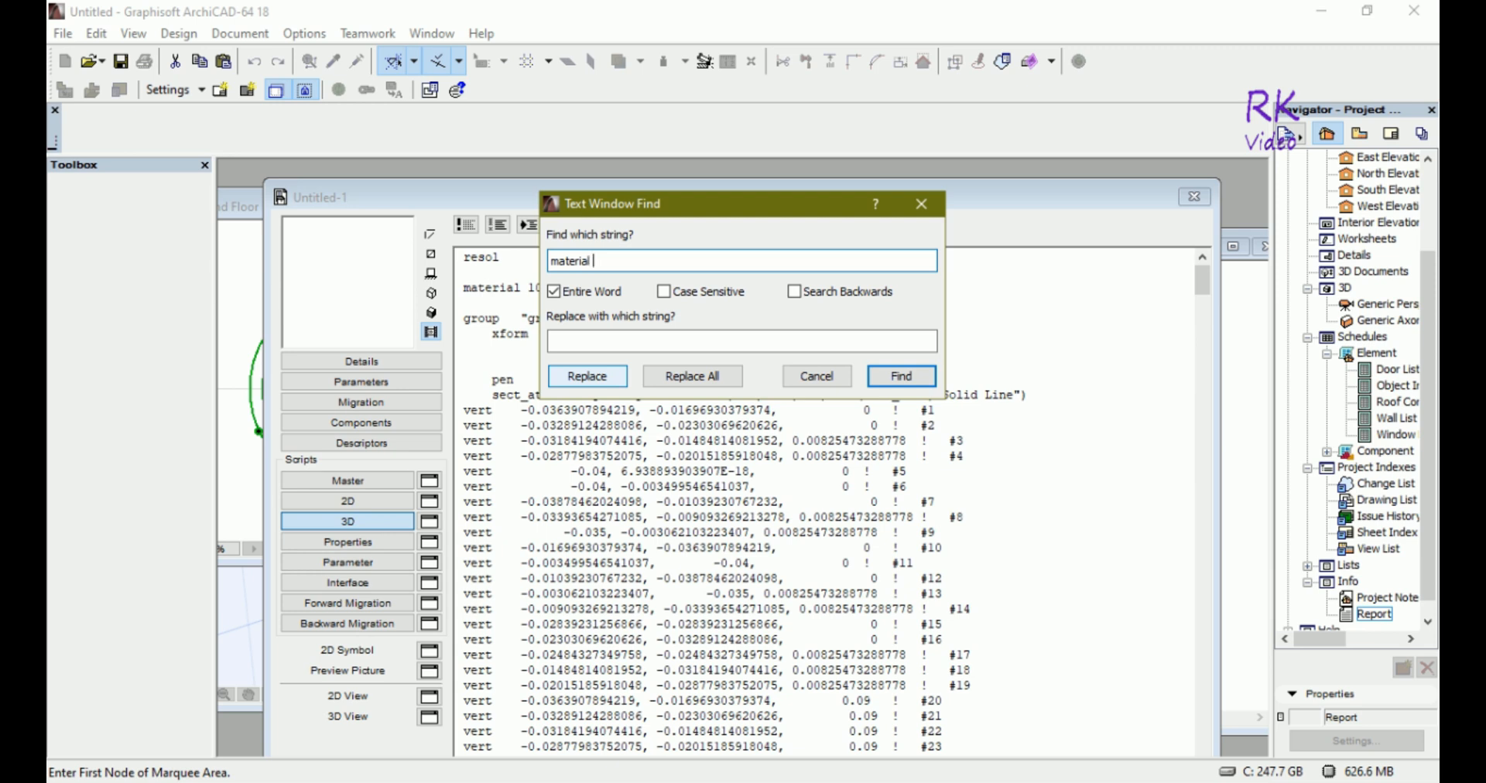
pyautogui.click(590, 340)
pyautogui.write('material 101')
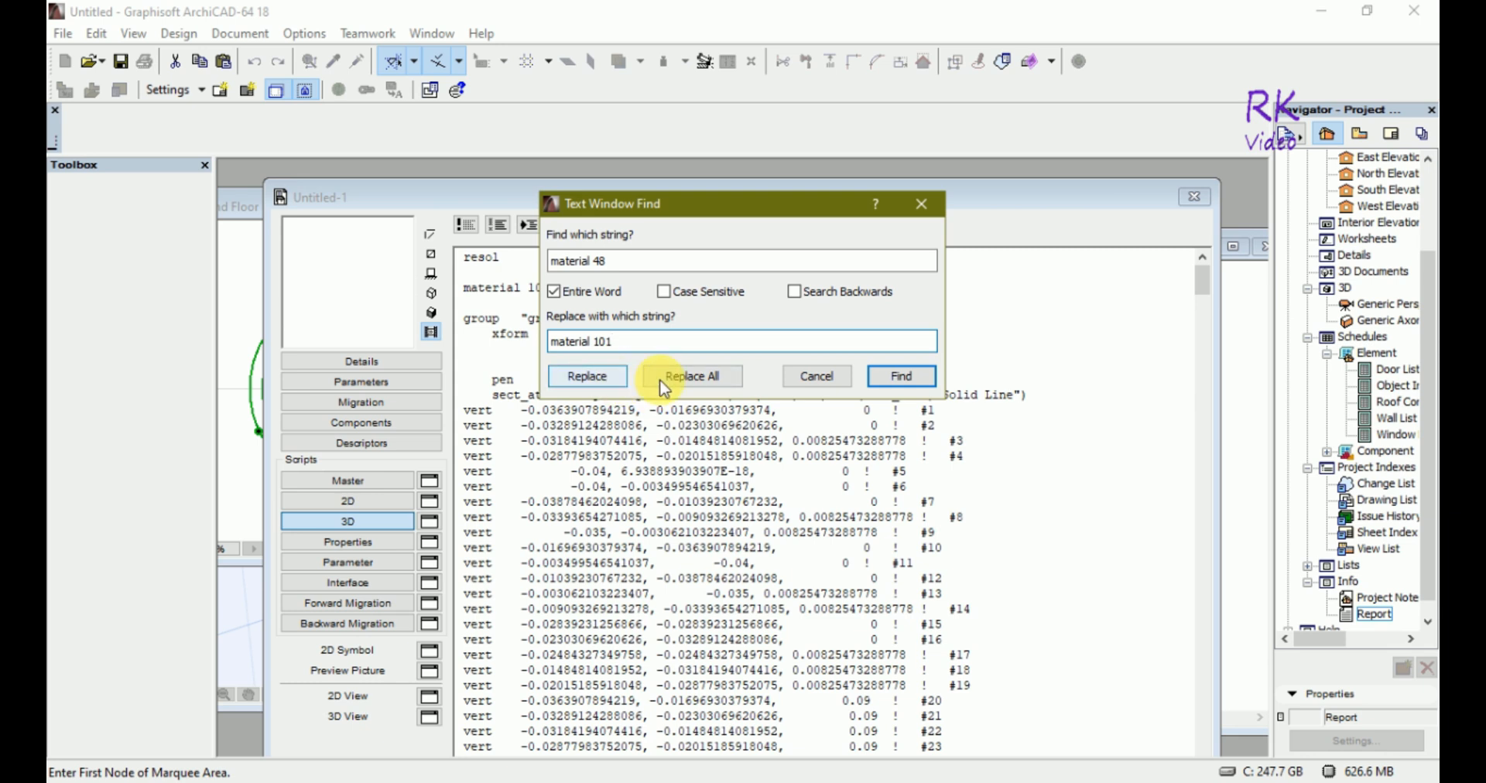
pyautogui.click(693, 377)
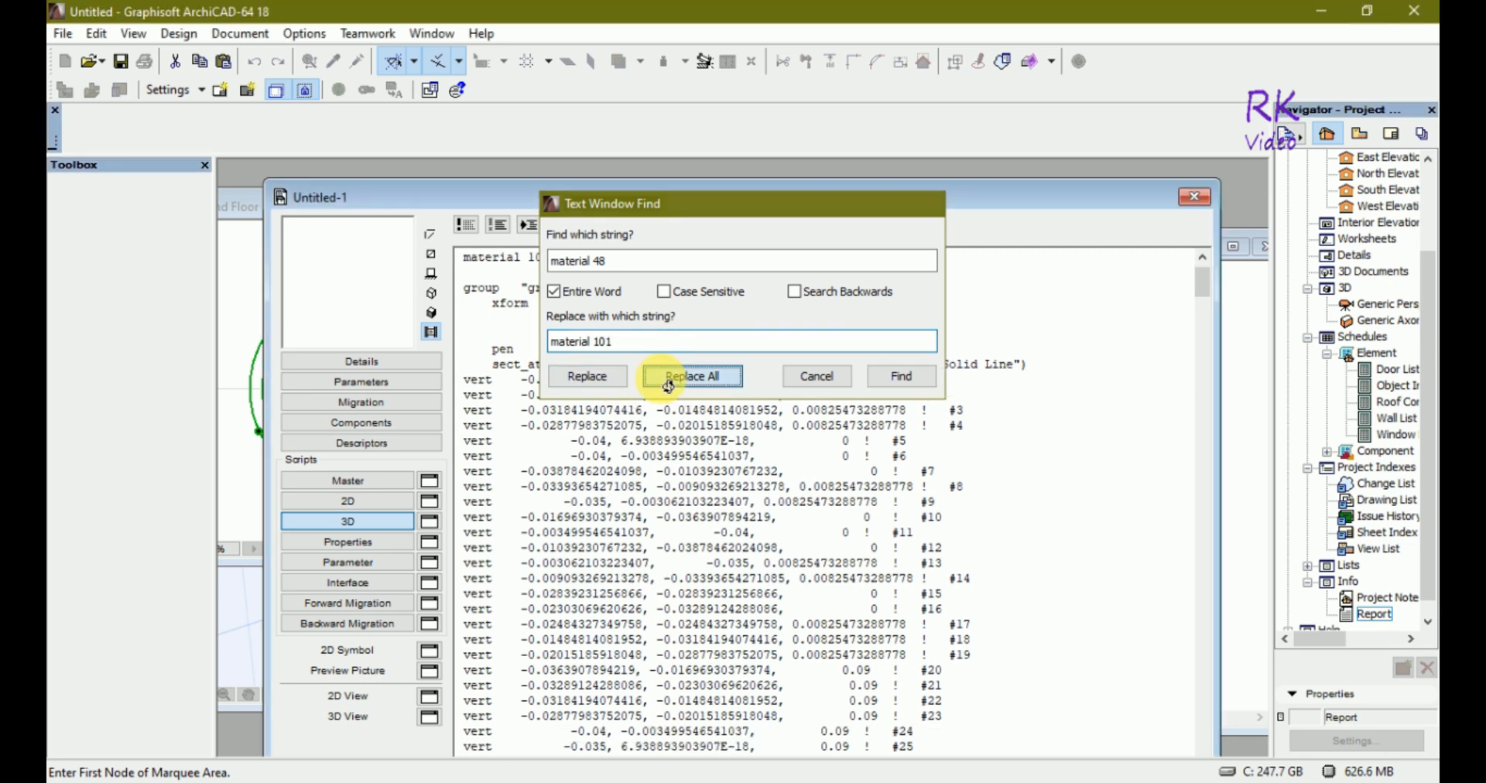
pyautogui.click(1239, 466)
pyautogui.moveTo(941, 503); pyautogui.dragTo(913, 489)
# Bring the object editor fully into view and show the cup's shaded 3D preview in it
pyautogui.click(778, 205)
pyautogui.moveTo(781, 208); pyautogui.dragTo(849, 242)
pyautogui.moveTo(331, 243); pyautogui.dragTo(463, 366)
pyautogui.moveTo(823, 246); pyautogui.dragTo(661, 191)
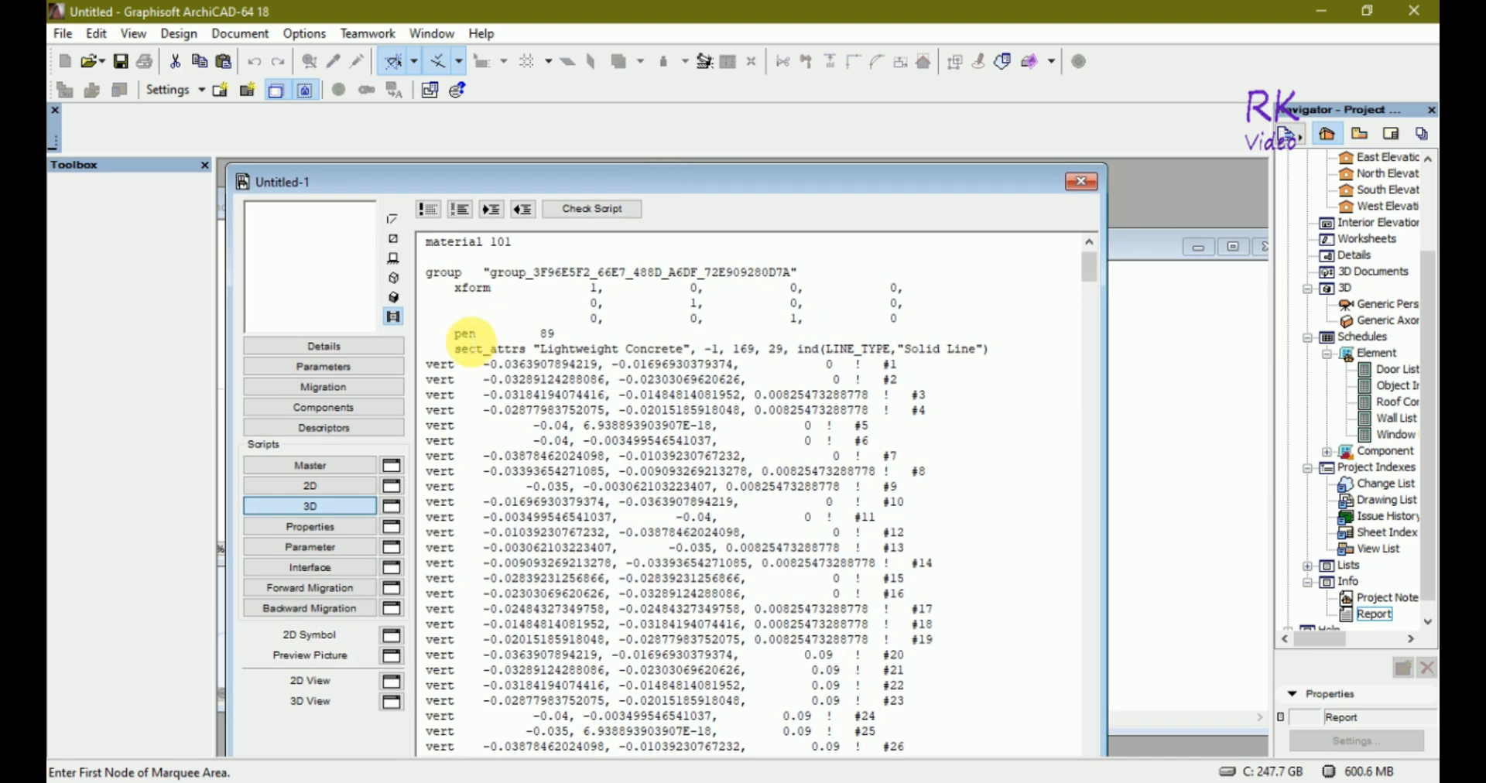
pyautogui.click(393, 297)
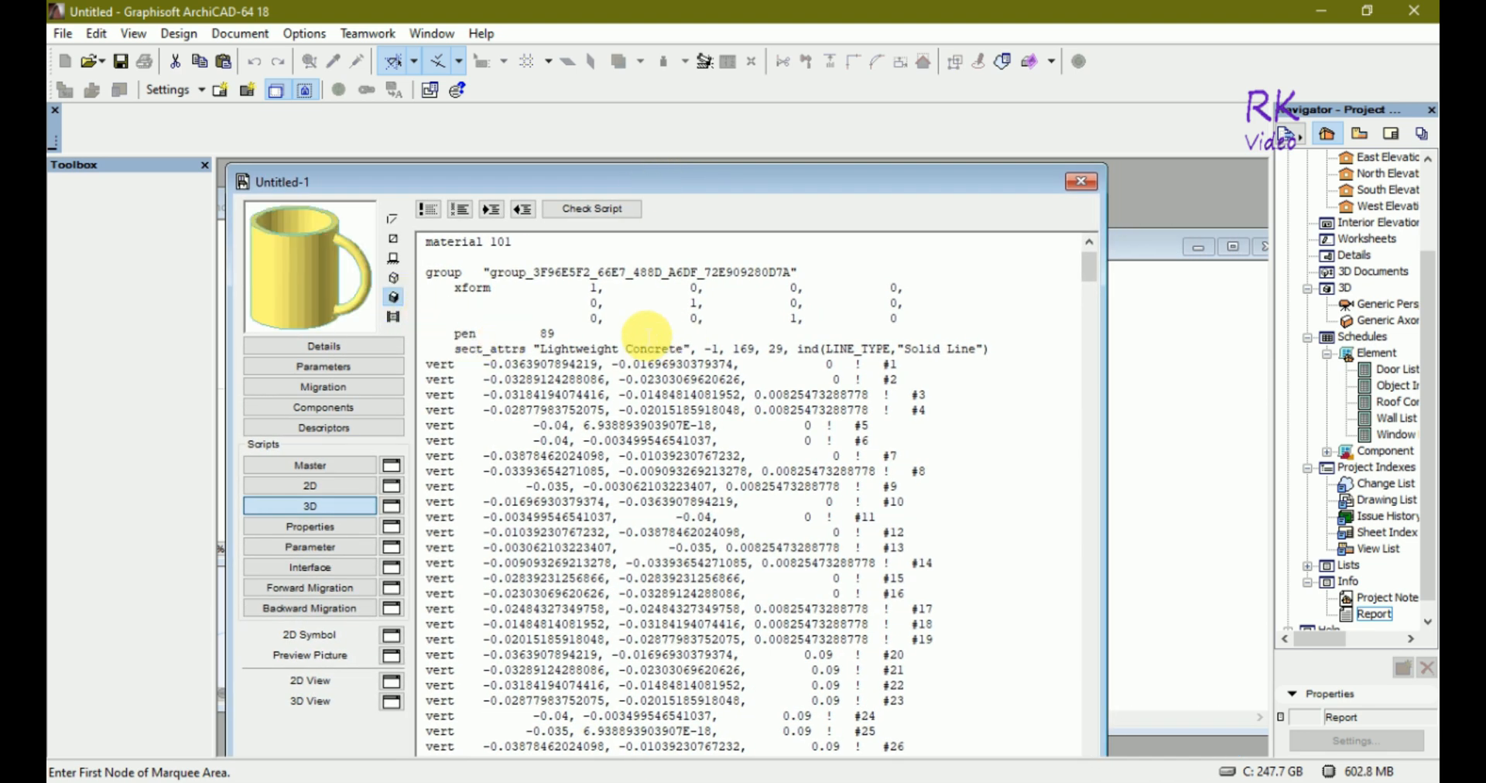
# Arrange the Ground Floor plan window beside the object editor so the cup's preview and the plan are both visible
pyautogui.moveTo(444, 189); pyautogui.dragTo(494, 190)
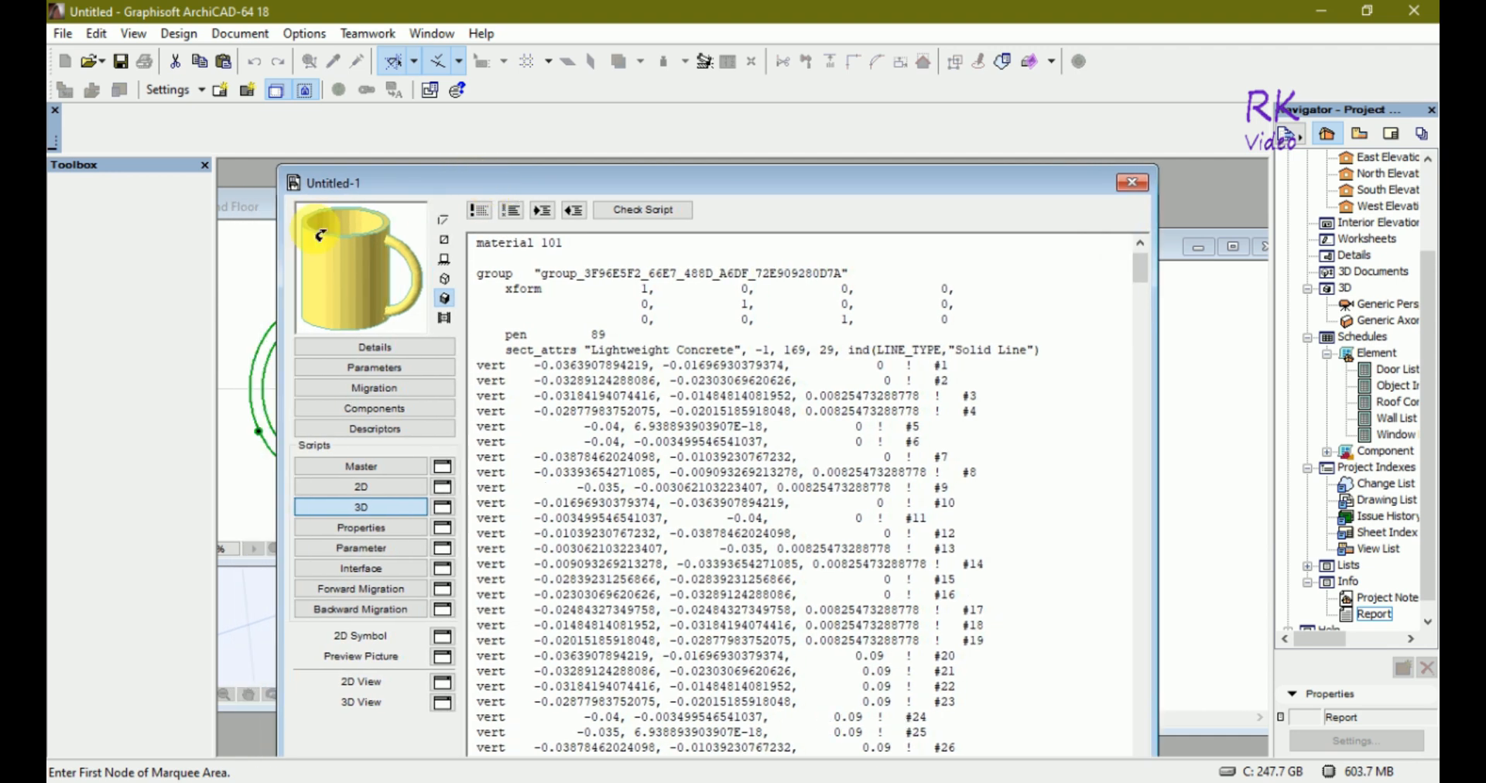
pyautogui.click(249, 205)
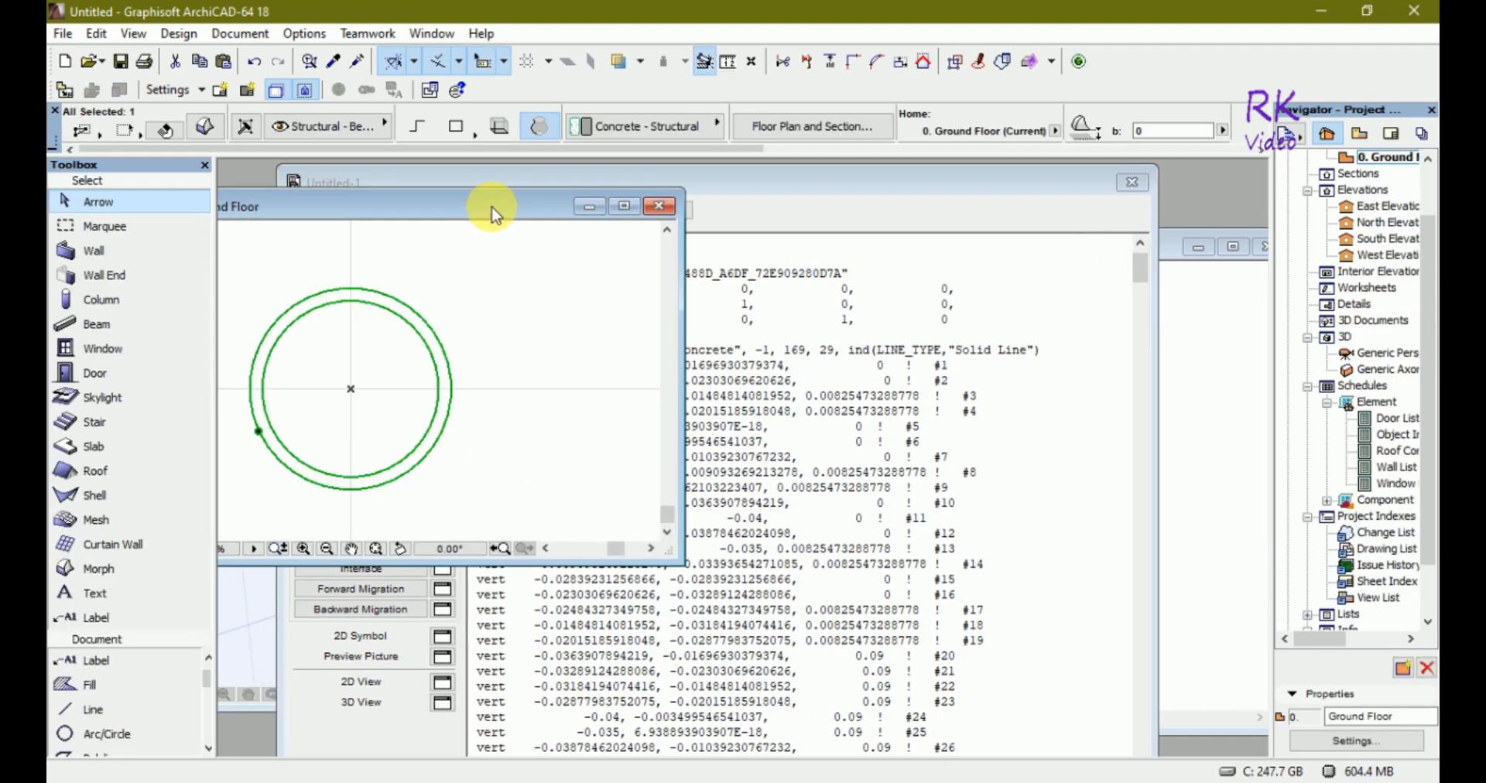
pyautogui.moveTo(492, 214); pyautogui.dragTo(1068, 186)
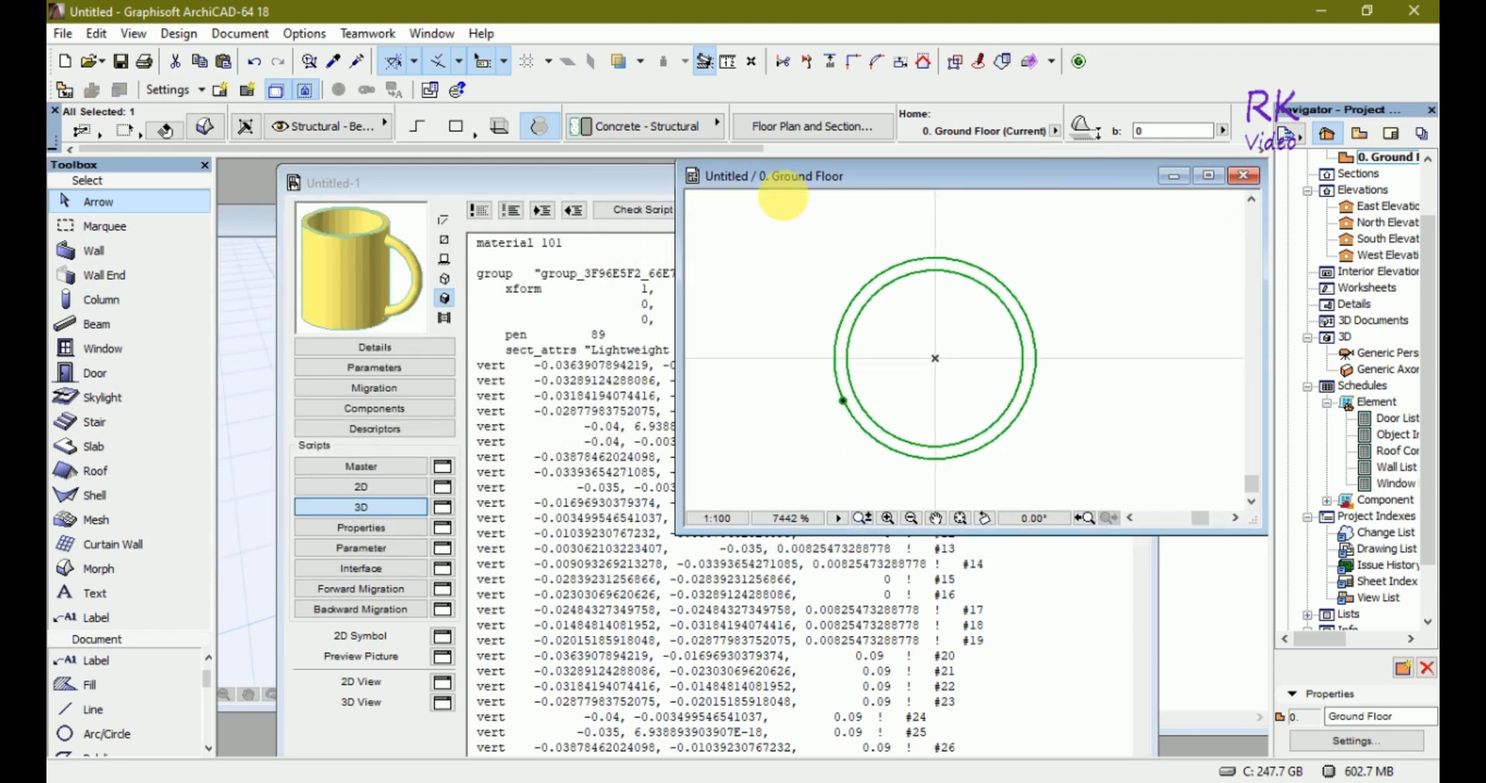
# Rearrange the object editor and the Ground Floor plan window side by side so the cup preview and plan circles both show
pyautogui.click(648, 193)
pyautogui.moveTo(648, 194); pyautogui.dragTo(569, 184)
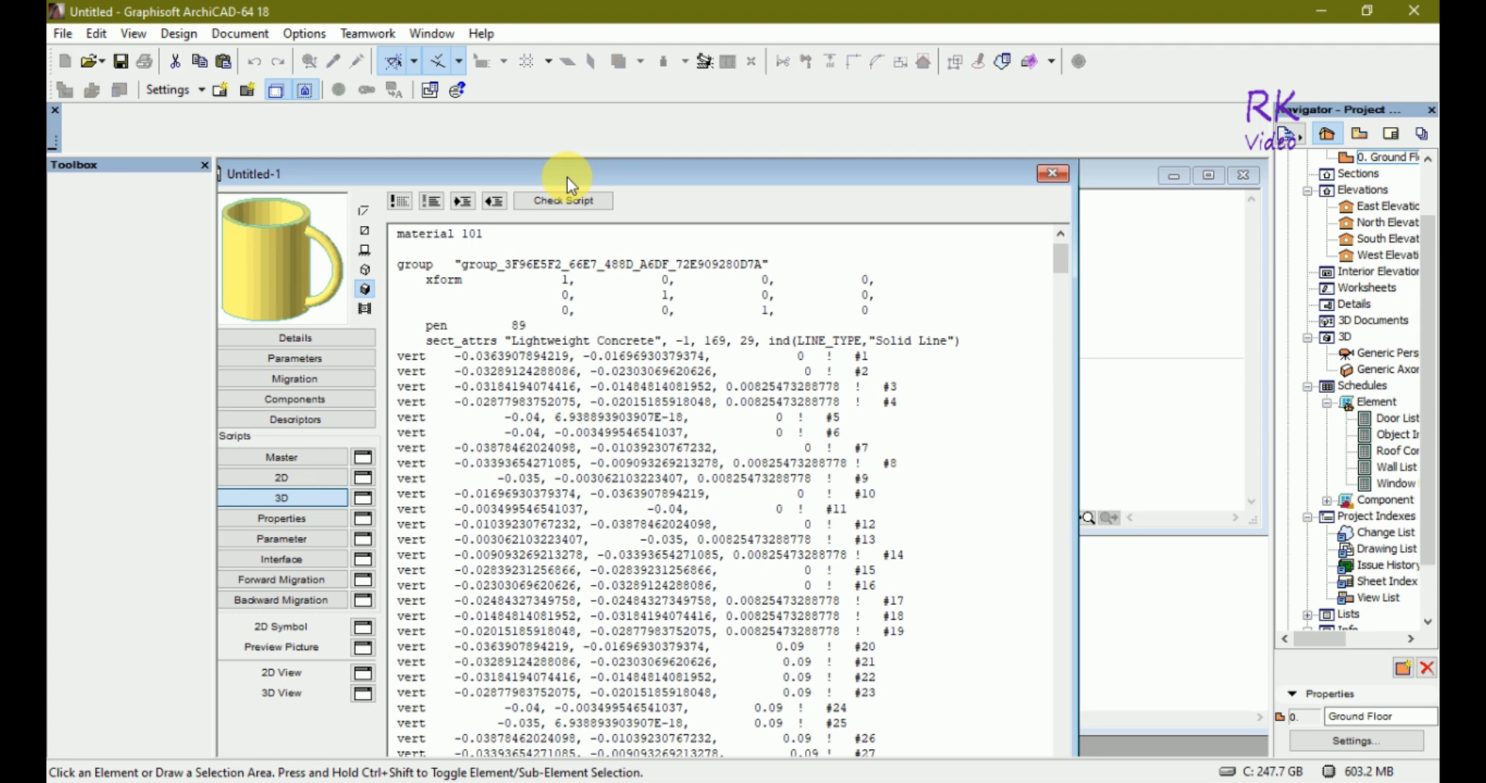
pyautogui.moveTo(1131, 186); pyautogui.dragTo(1210, 164)
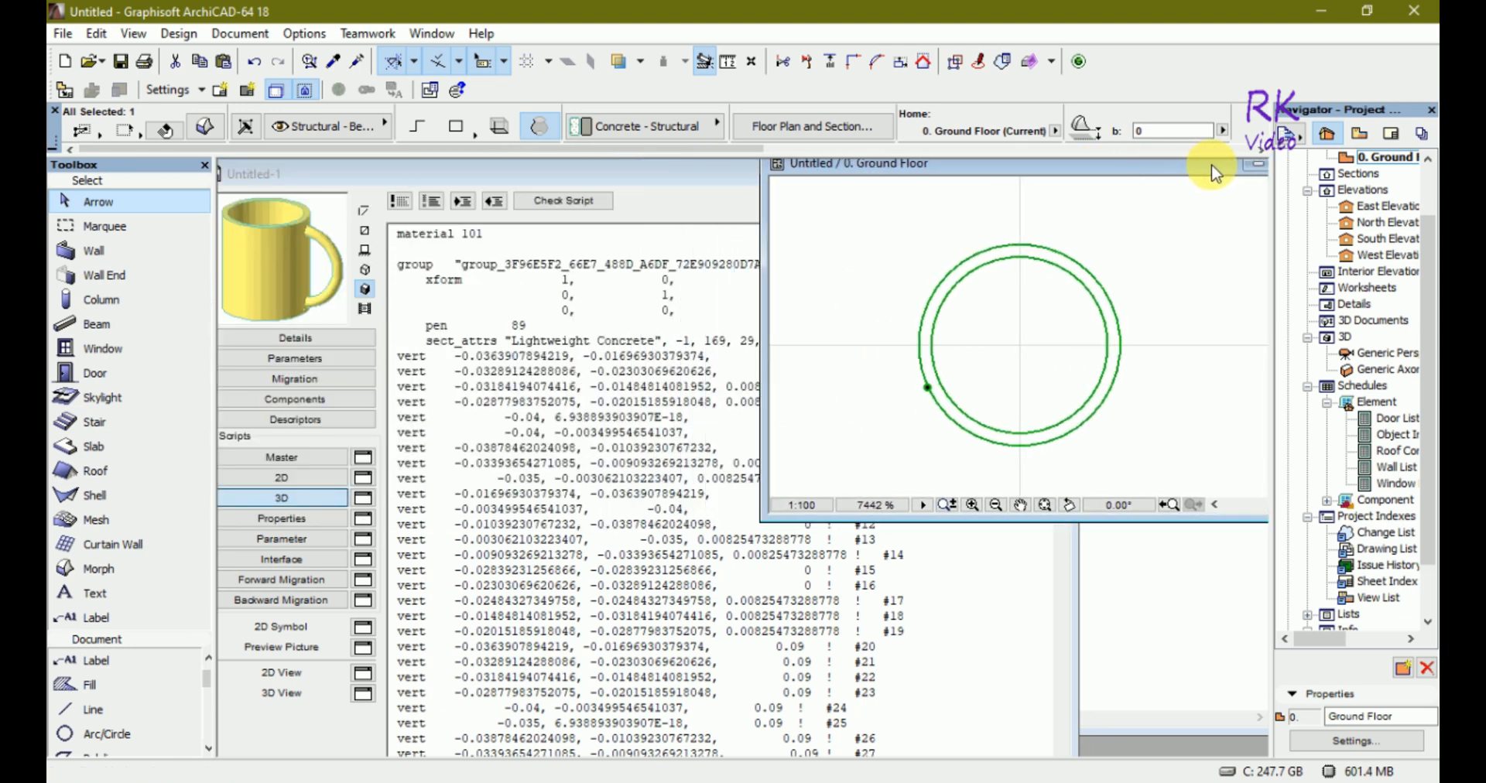
pyautogui.moveTo(973, 172); pyautogui.dragTo(1080, 172)
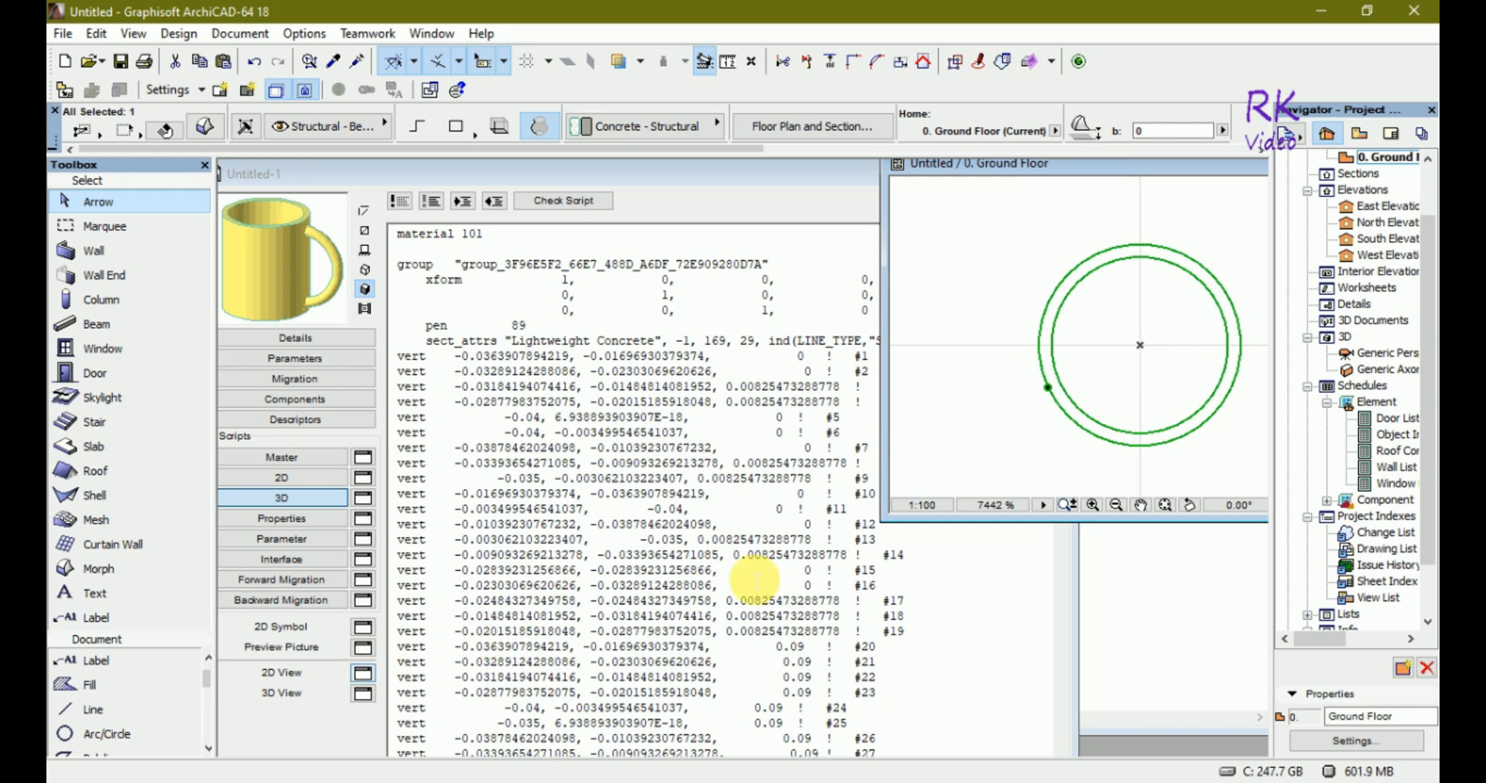
# Bring the object's 3D View window to the front, reposition it and inspect the whole cup with its handle
pyautogui.click(1188, 687)
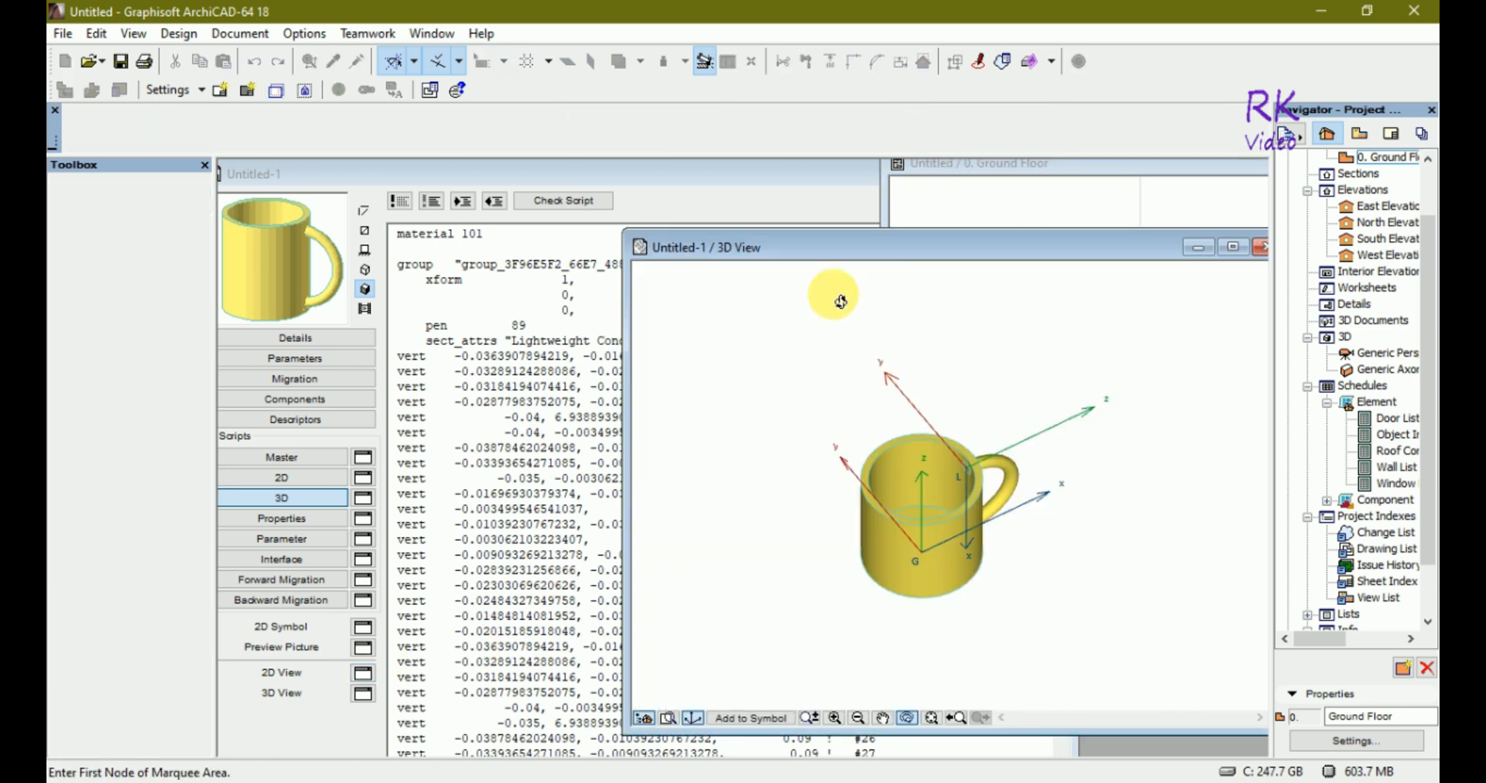
pyautogui.moveTo(1039, 254); pyautogui.dragTo(973, 267)
pyautogui.scroll(-3, 978, 457)
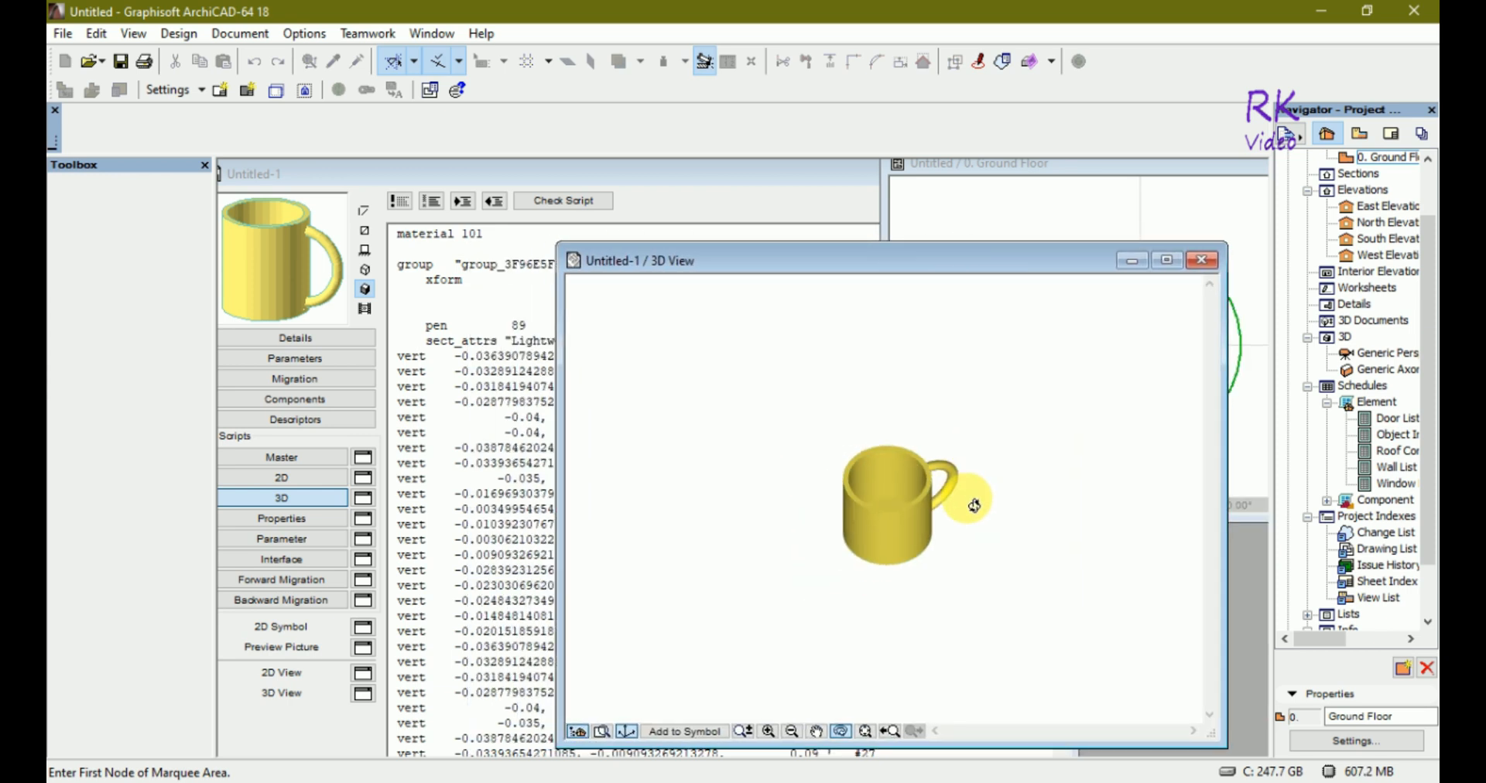
# Bring the object editor to the front and position it to show the handle code at the end of the 3D script
pyautogui.click(680, 174)
pyautogui.moveTo(1061, 286); pyautogui.dragTo(1060, 752)
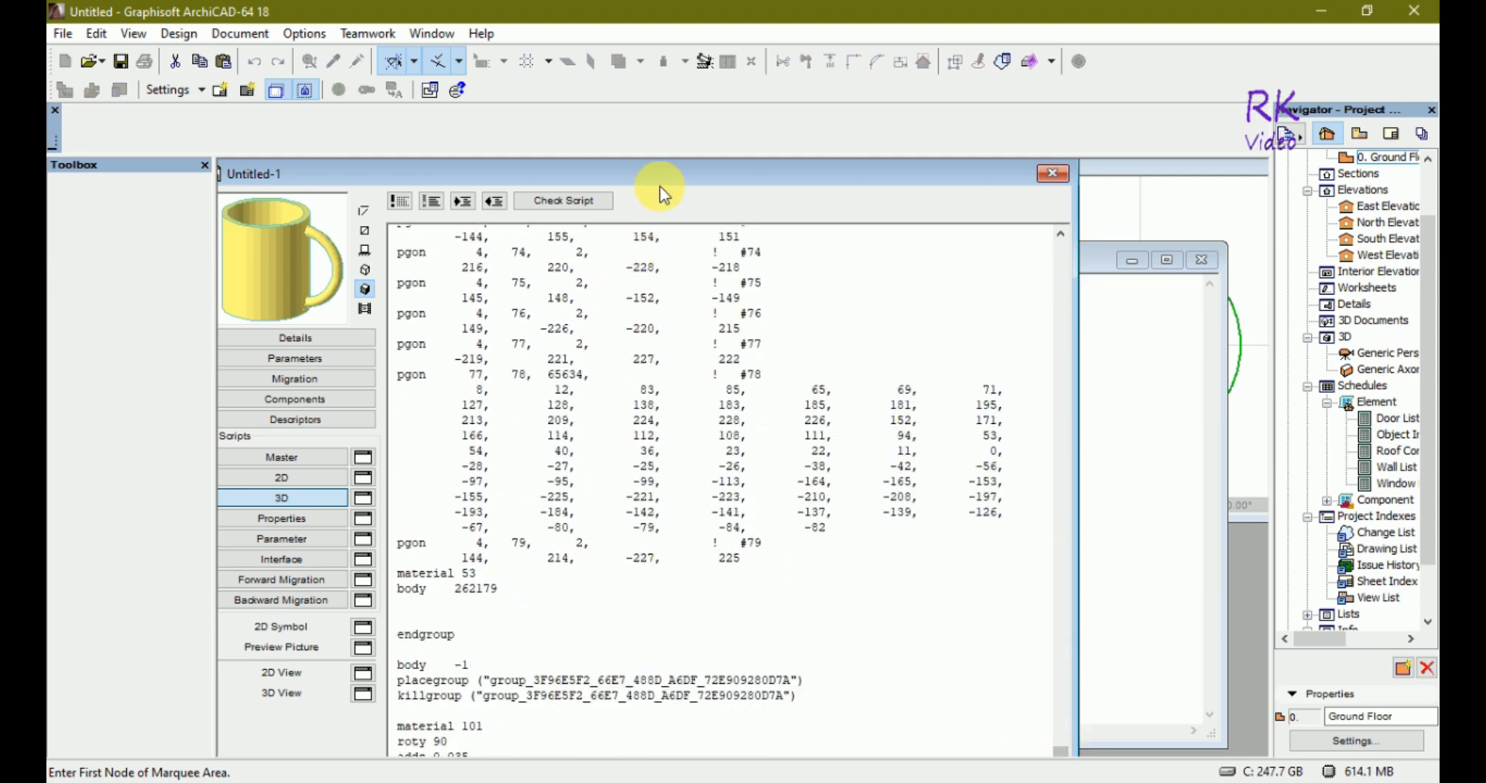
pyautogui.moveTo(664, 175); pyautogui.dragTo(707, 164)
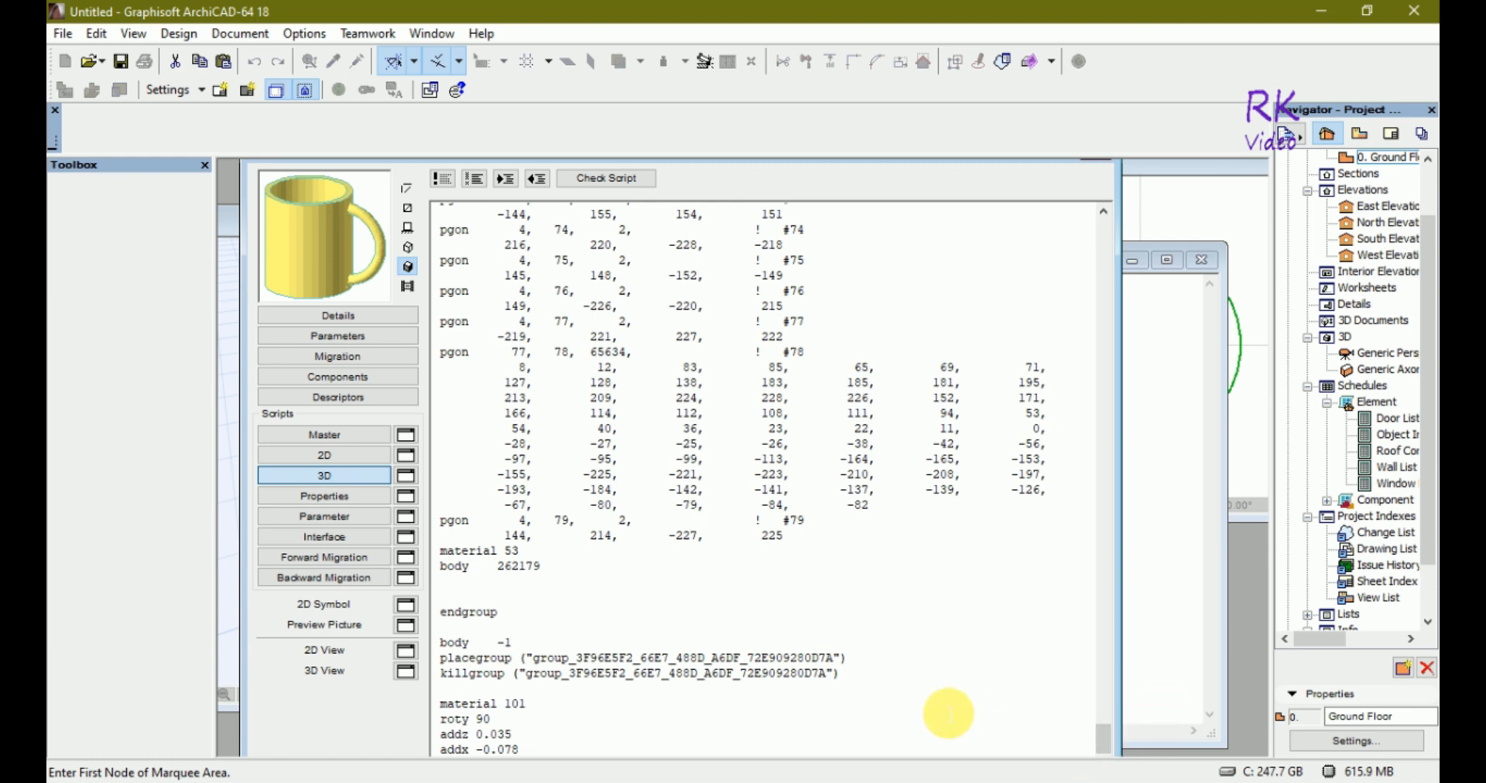
pyautogui.scroll(1, 686, 684)
pyautogui.scroll(-1, 686, 684)
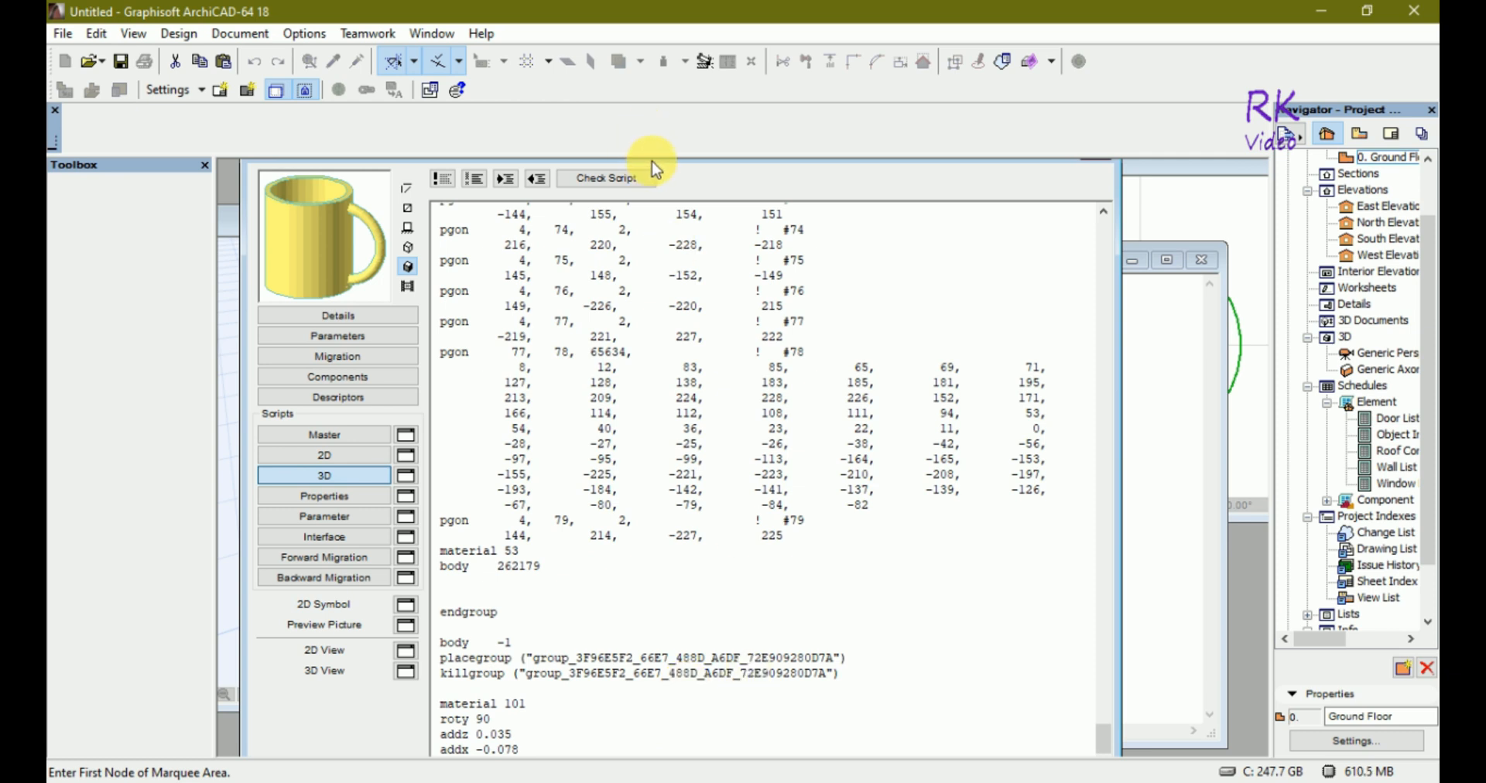
pyautogui.moveTo(677, 160)
pyautogui.mouseDown()
pyautogui.moveTo(752, 162)
pyautogui.moveTo(704, 161)
pyautogui.mouseUp()
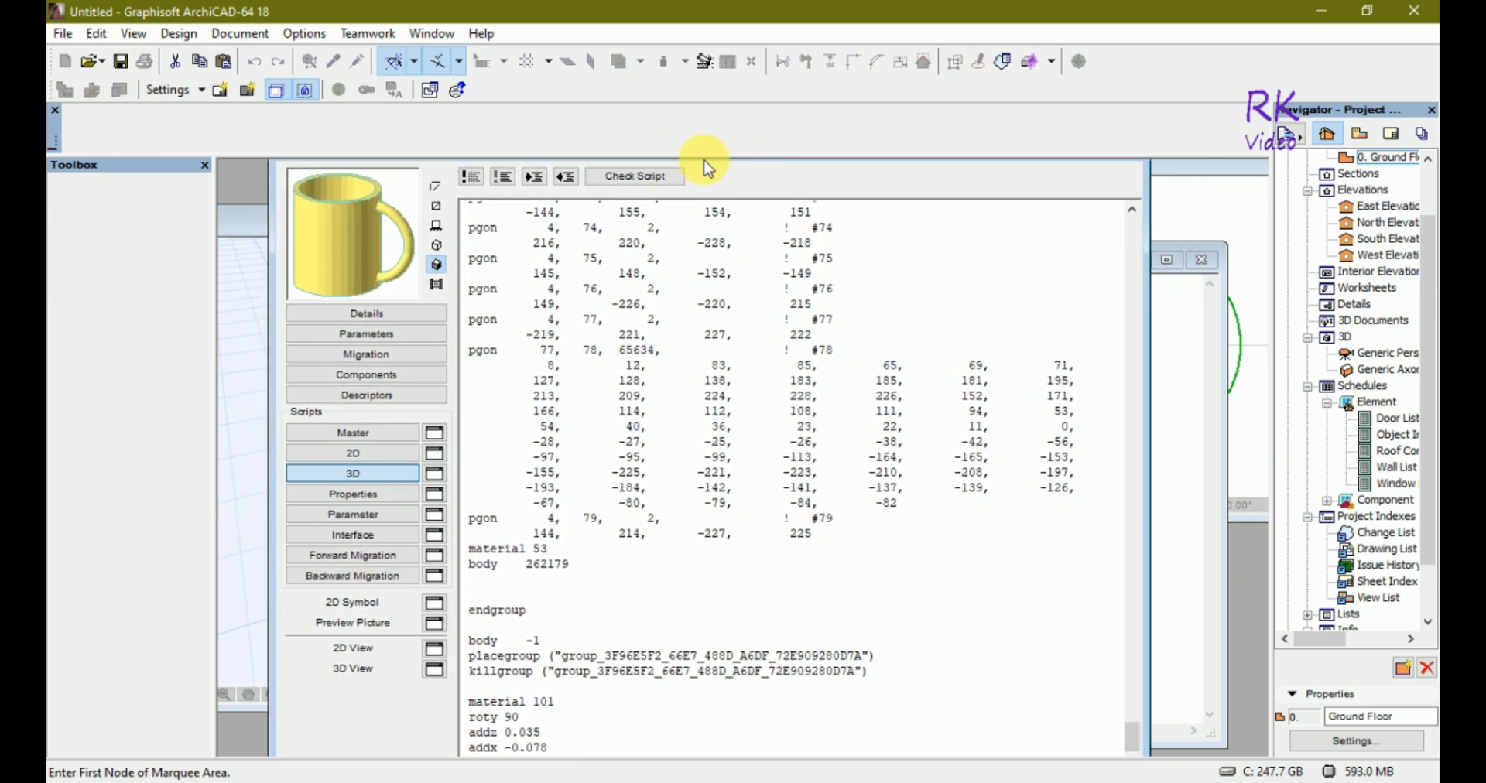
# Remove the blank lines above "material 101", "body -1" and "endgroup" near the end of the 3D script
pyautogui.click(470, 701)
pyautogui.press('BackSpace')
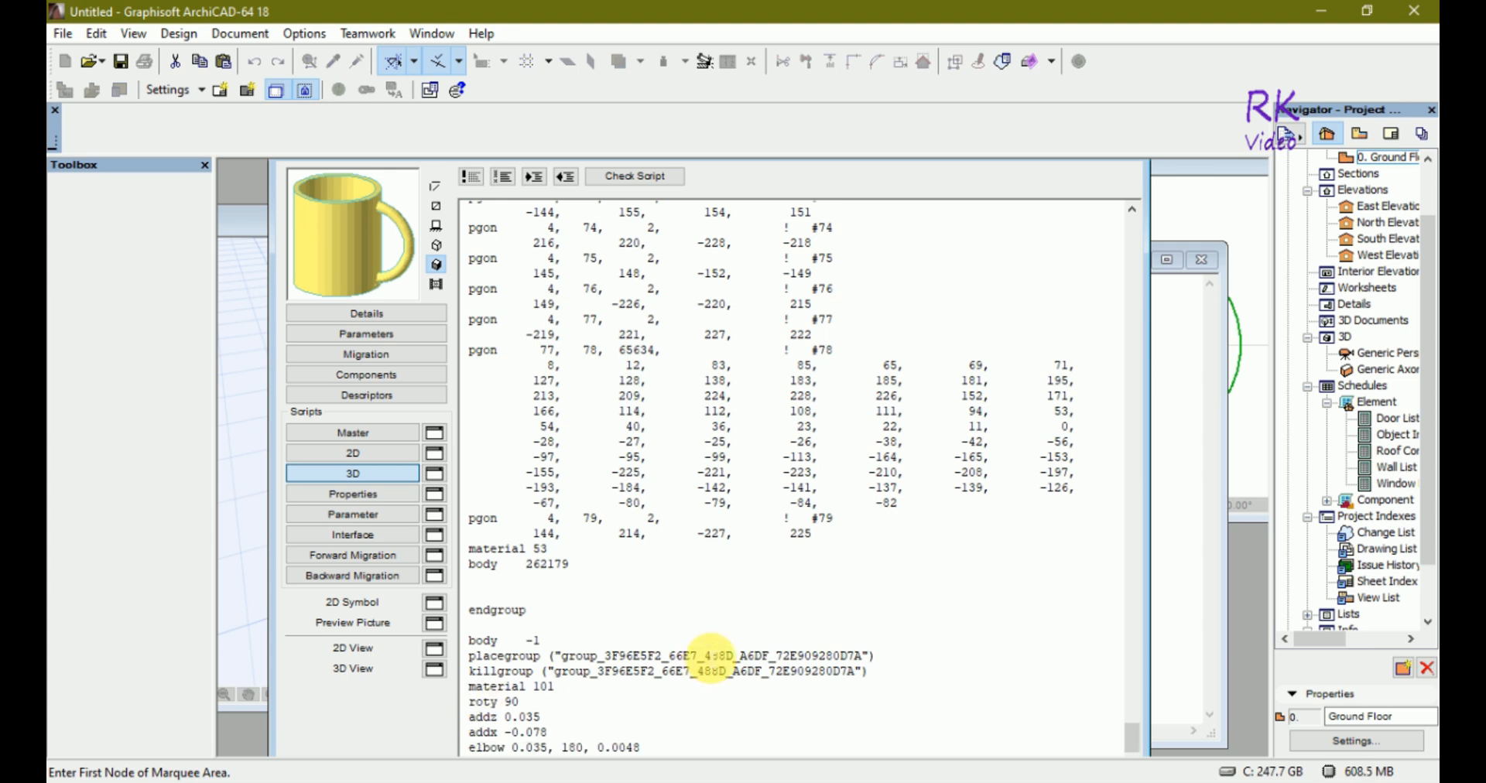
pyautogui.click(470, 640)
pyautogui.press('BackSpace')
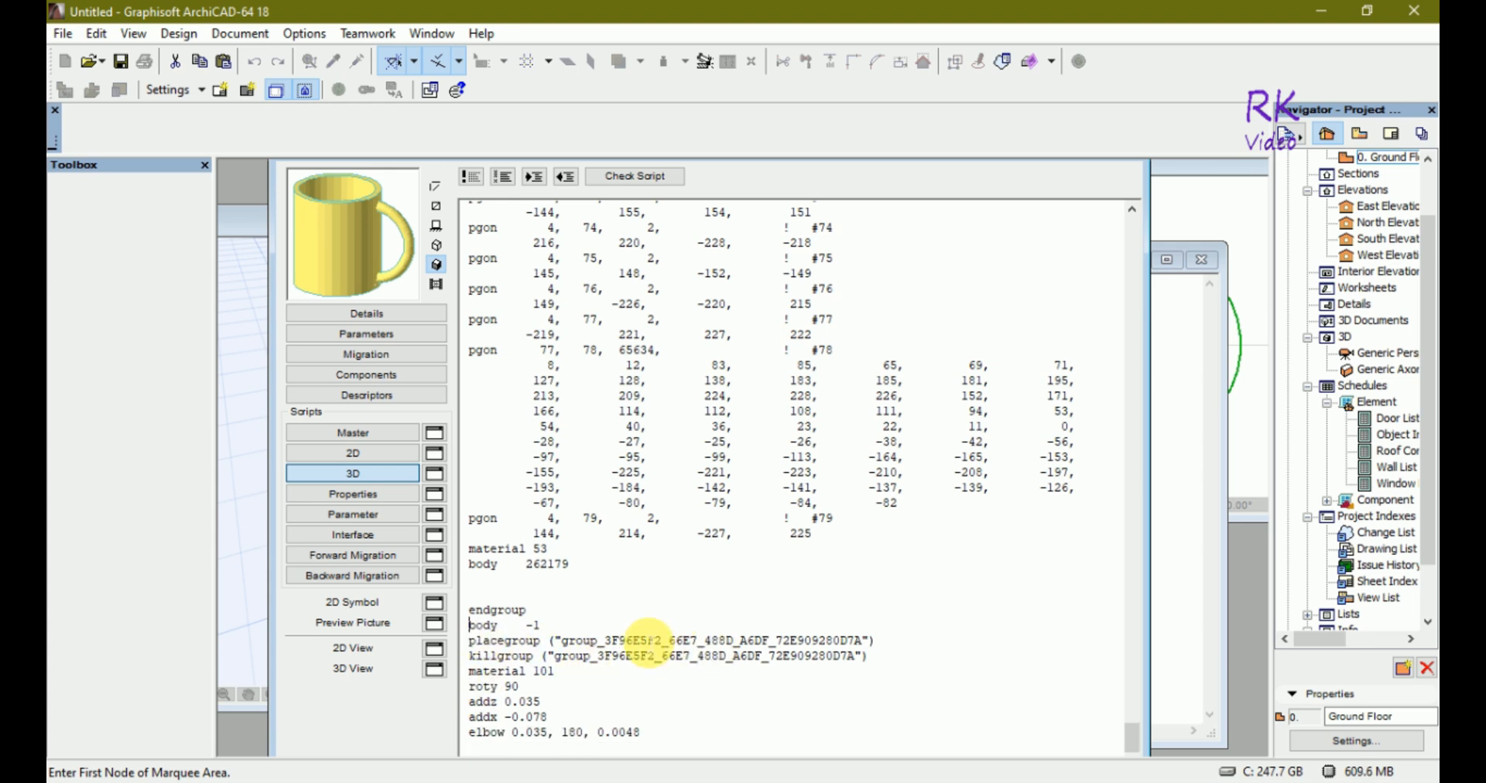
pyautogui.click(478, 611)
pyautogui.press('BackSpace')
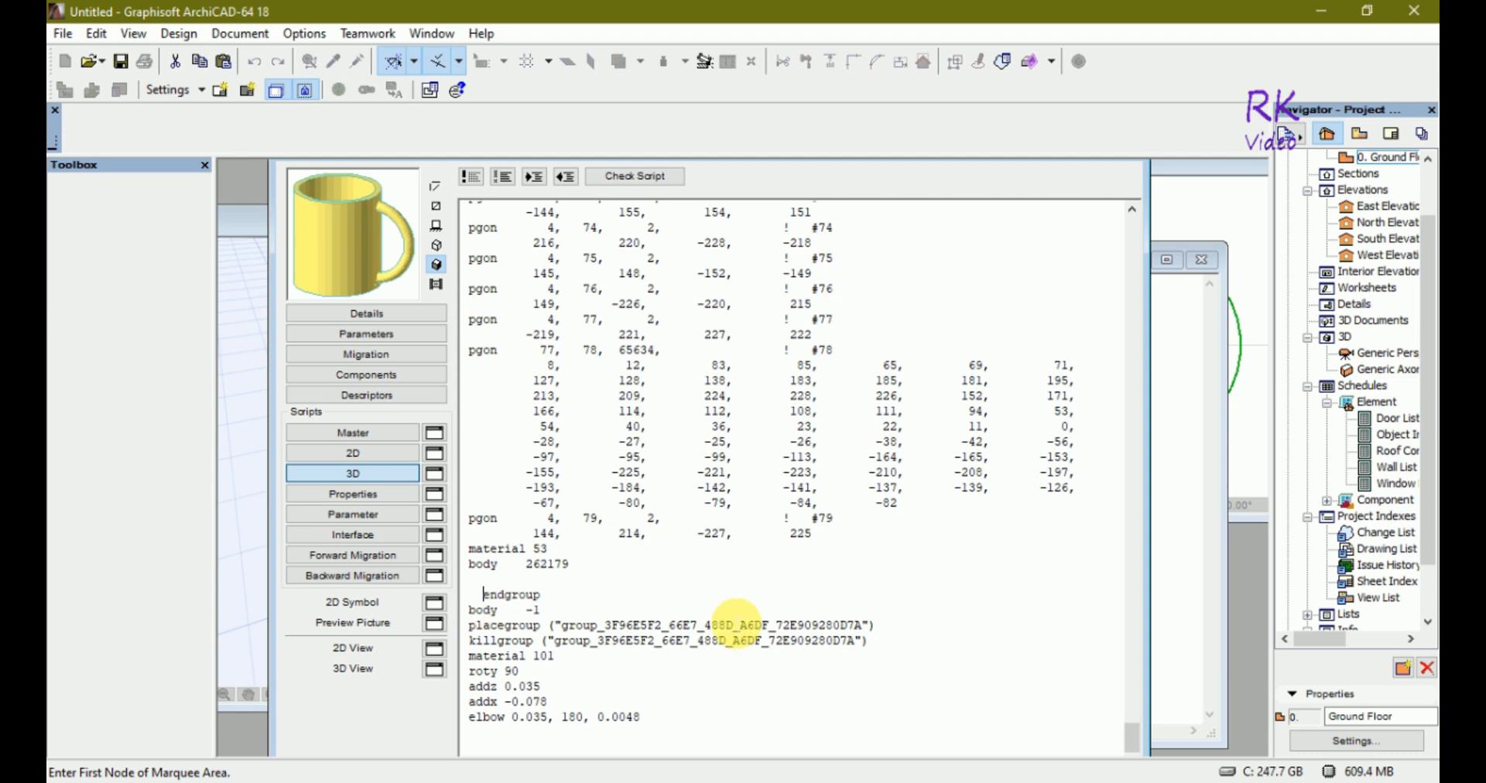
pyautogui.press('BackSpace')
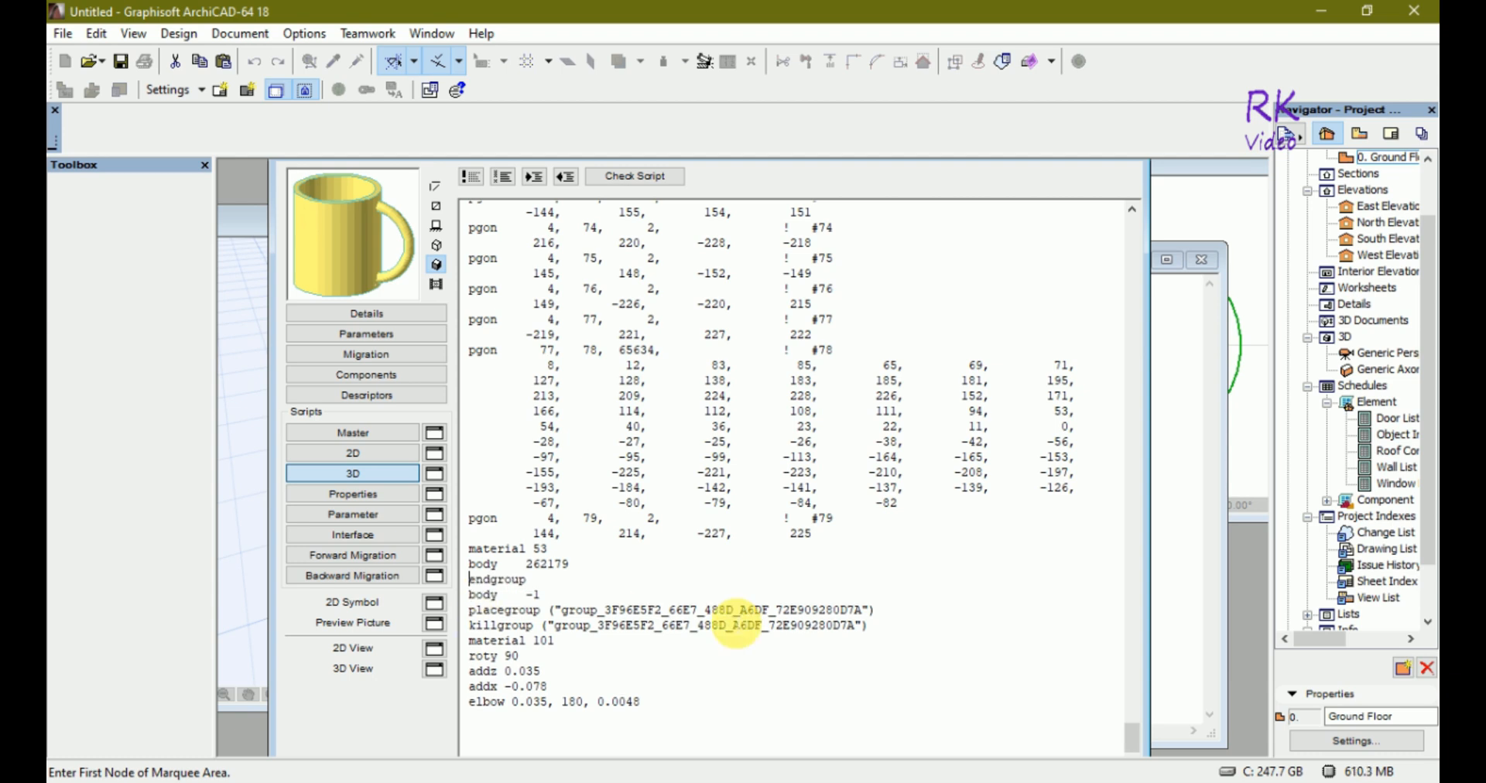
# Add a "del top" line after the elbow command in the 3D script and check the cup in the 3D view
pyautogui.click(669, 712)
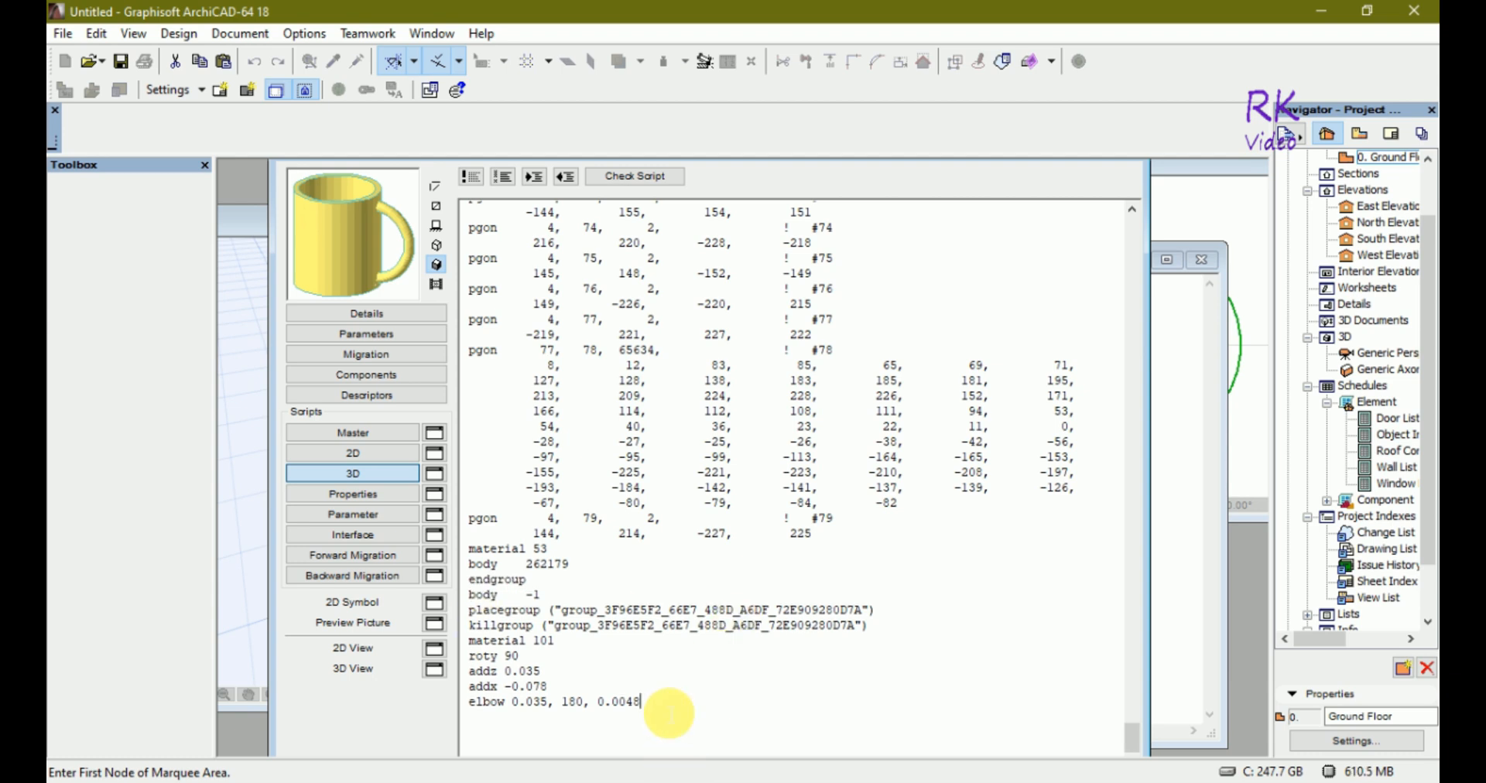
pyautogui.press('Return')
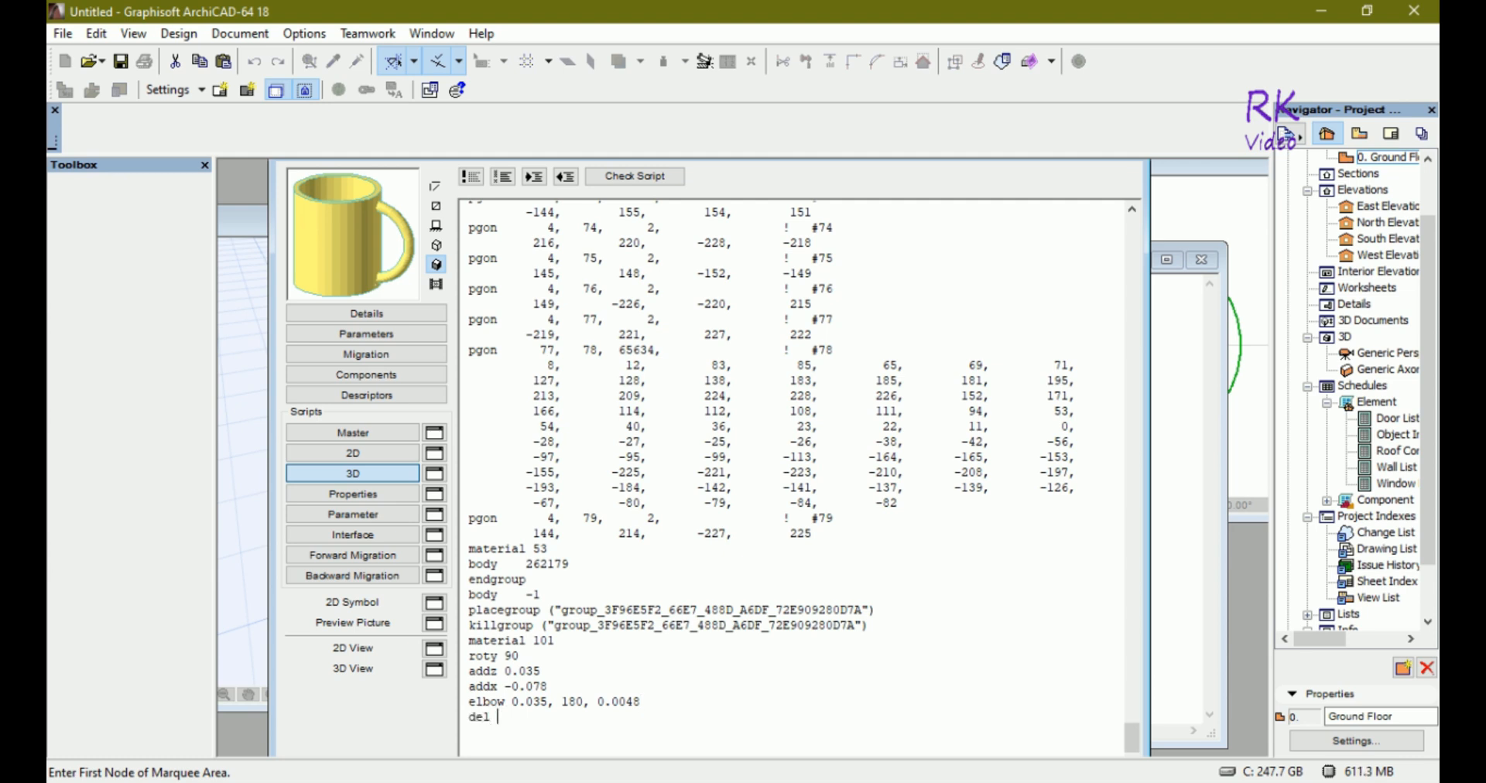
pyautogui.click(1190, 622)
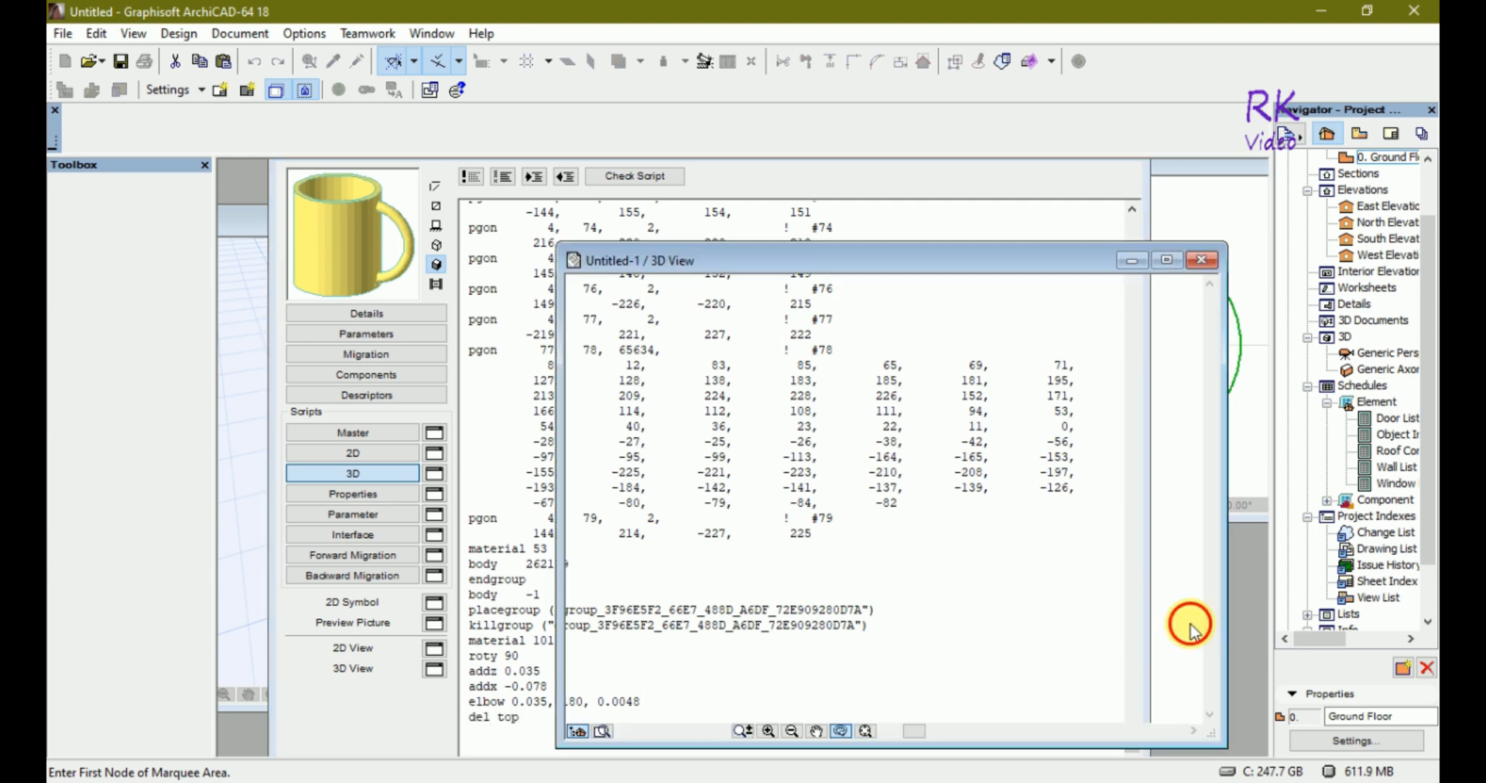
pyautogui.moveTo(924, 567); pyautogui.dragTo(927, 419)
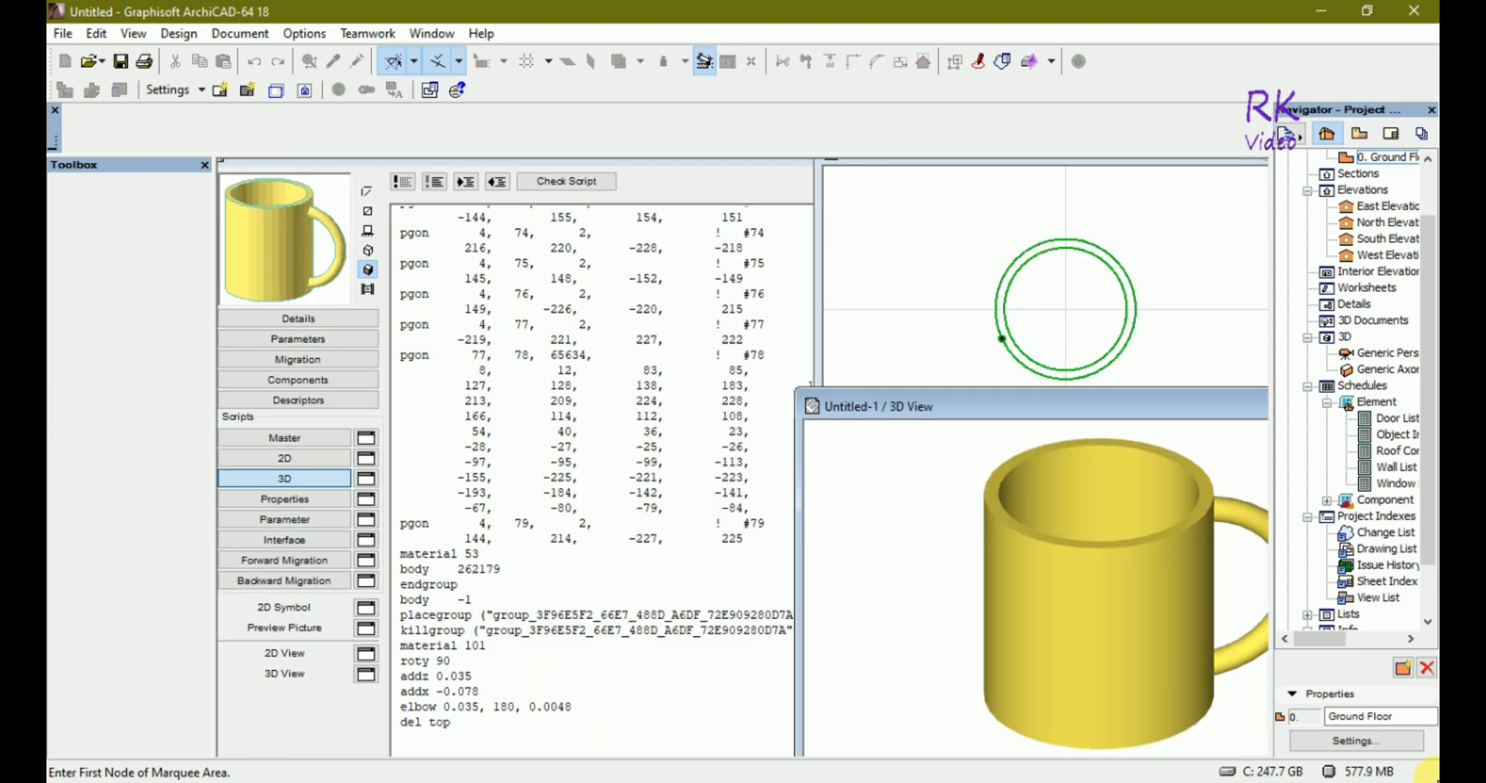